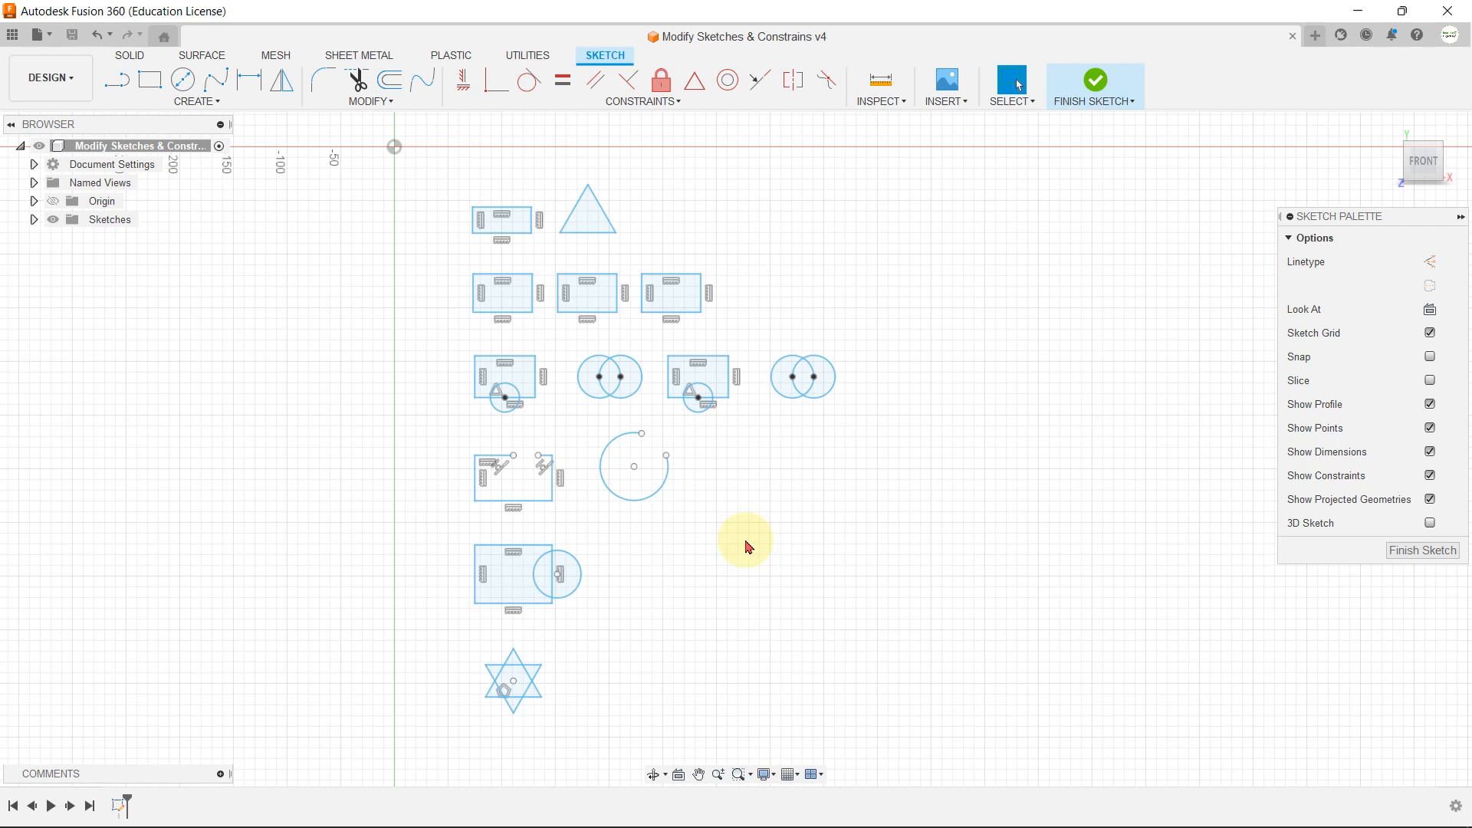
{"action": "left_click", "coordinate": [221, 106]}
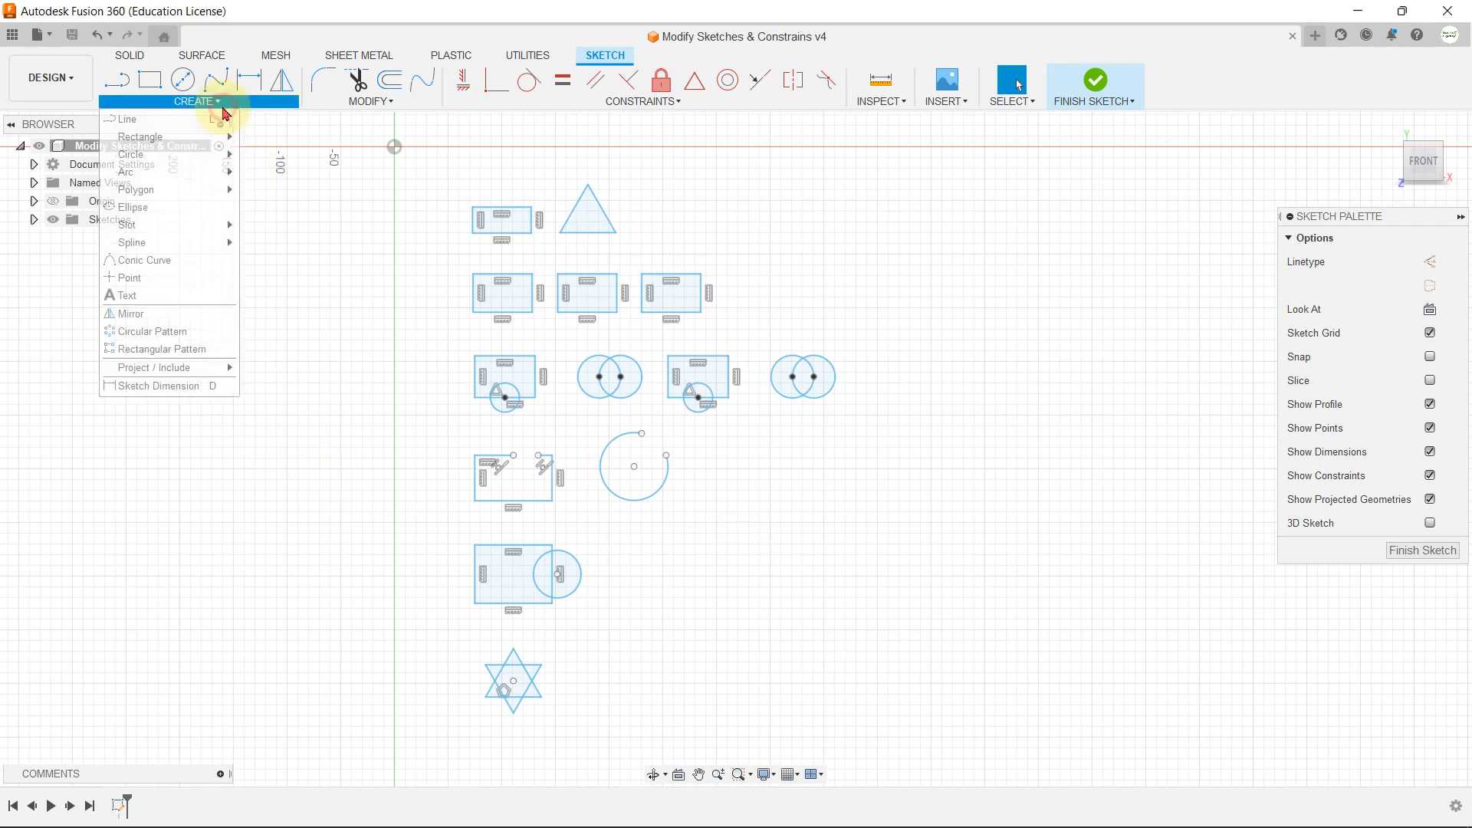
{"action": "left_click", "coordinate": [340, 253]}
{"action": "left_click", "coordinate": [378, 107]}
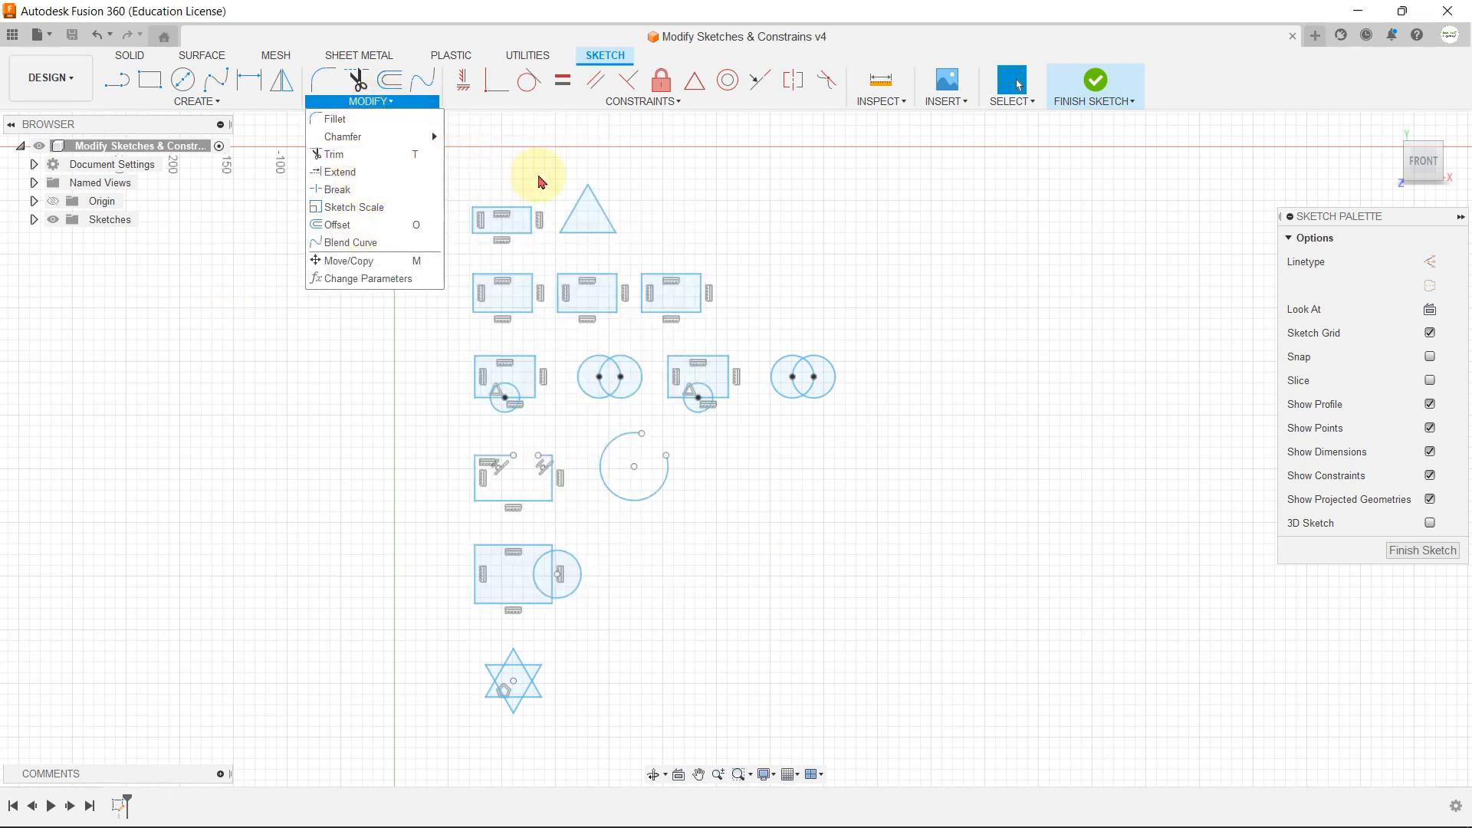
{"action": "left_click", "coordinate": [540, 181]}
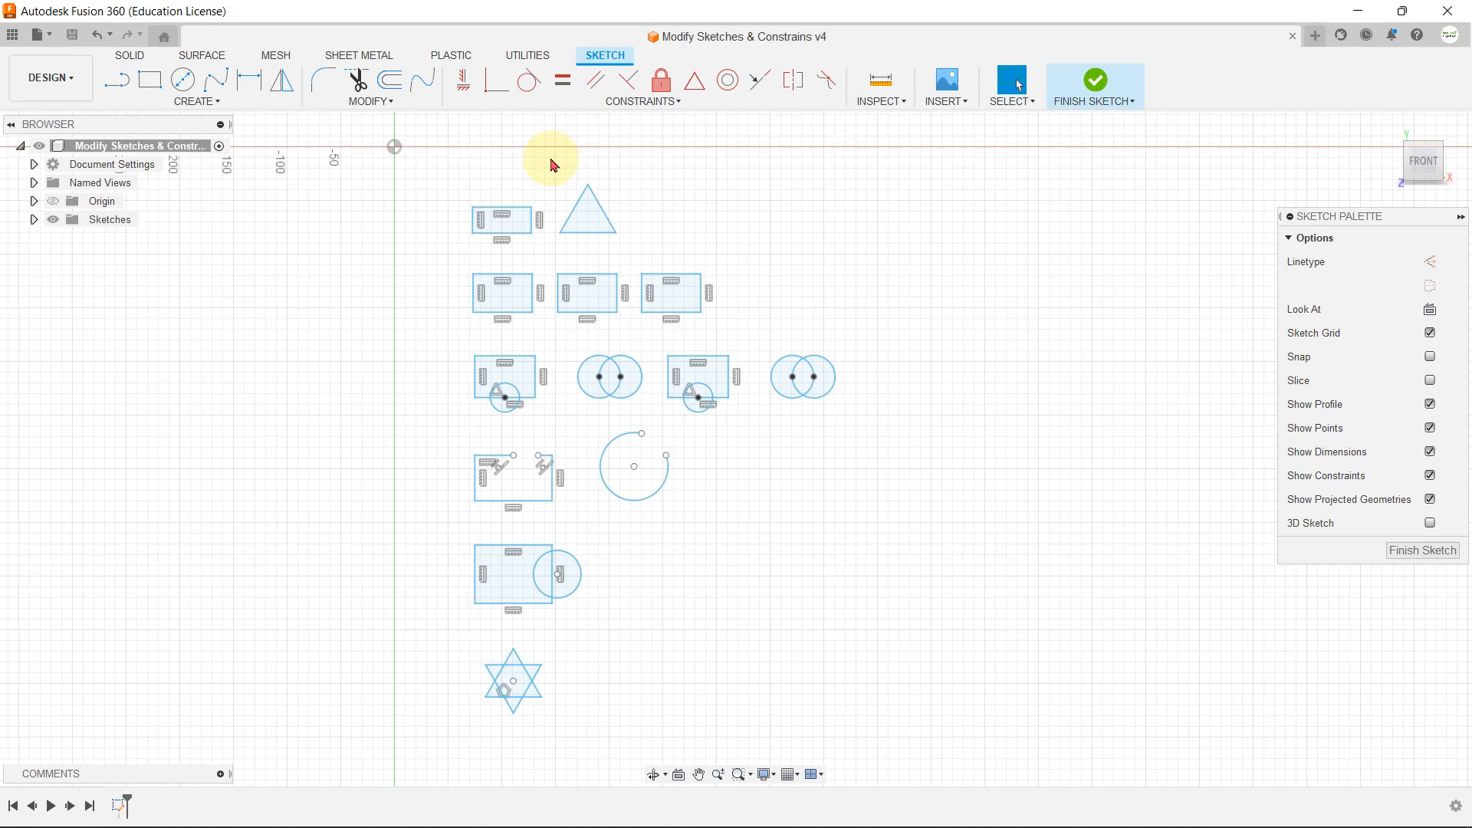
Step: Fillet the upper-right and lower-left corners of the rectangle beside the triangle with a 5 mm radius
{"action": "left_click", "coordinate": [368, 102]}
{"action": "scroll", "coordinate": [411, 155], "scroll_direction": "down", "scroll_amount": 2}
{"action": "scroll", "coordinate": [470, 187], "scroll_direction": "up", "scroll_amount": 8}
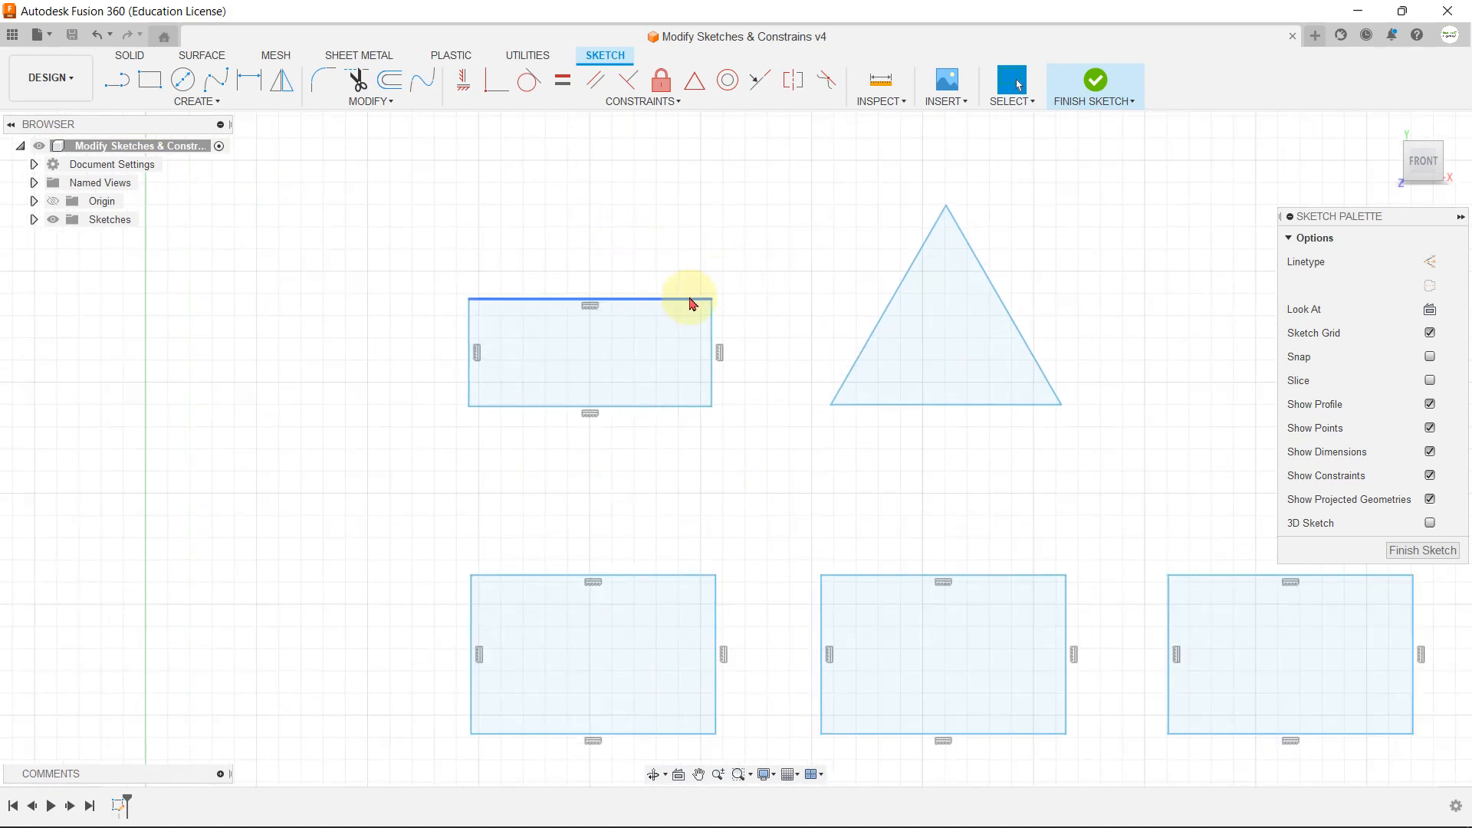
{"action": "left_click", "coordinate": [386, 103]}
{"action": "left_click", "coordinate": [395, 121]}
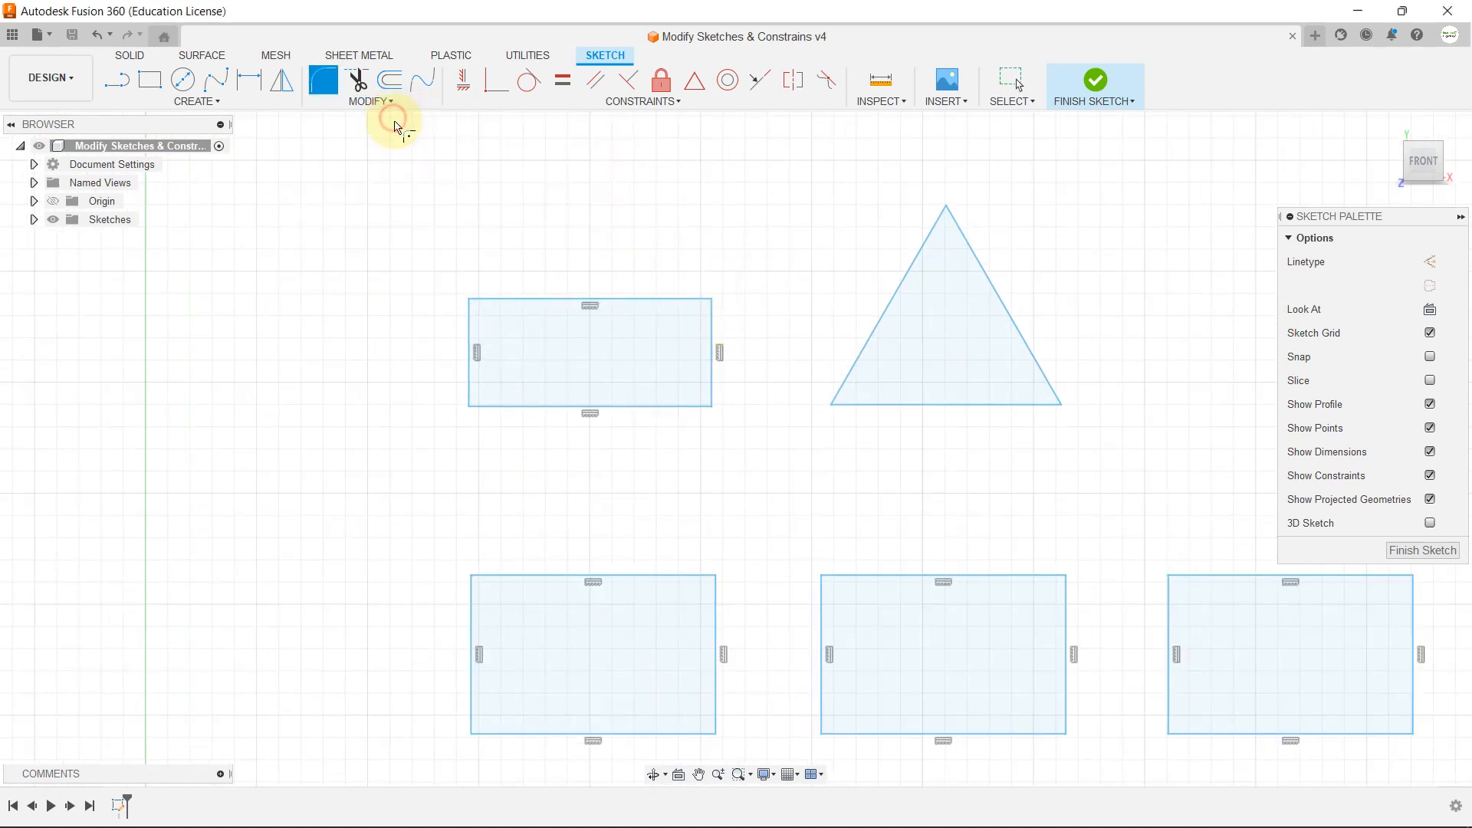
{"action": "scroll", "coordinate": [707, 299], "scroll_direction": "up", "scroll_amount": 3}
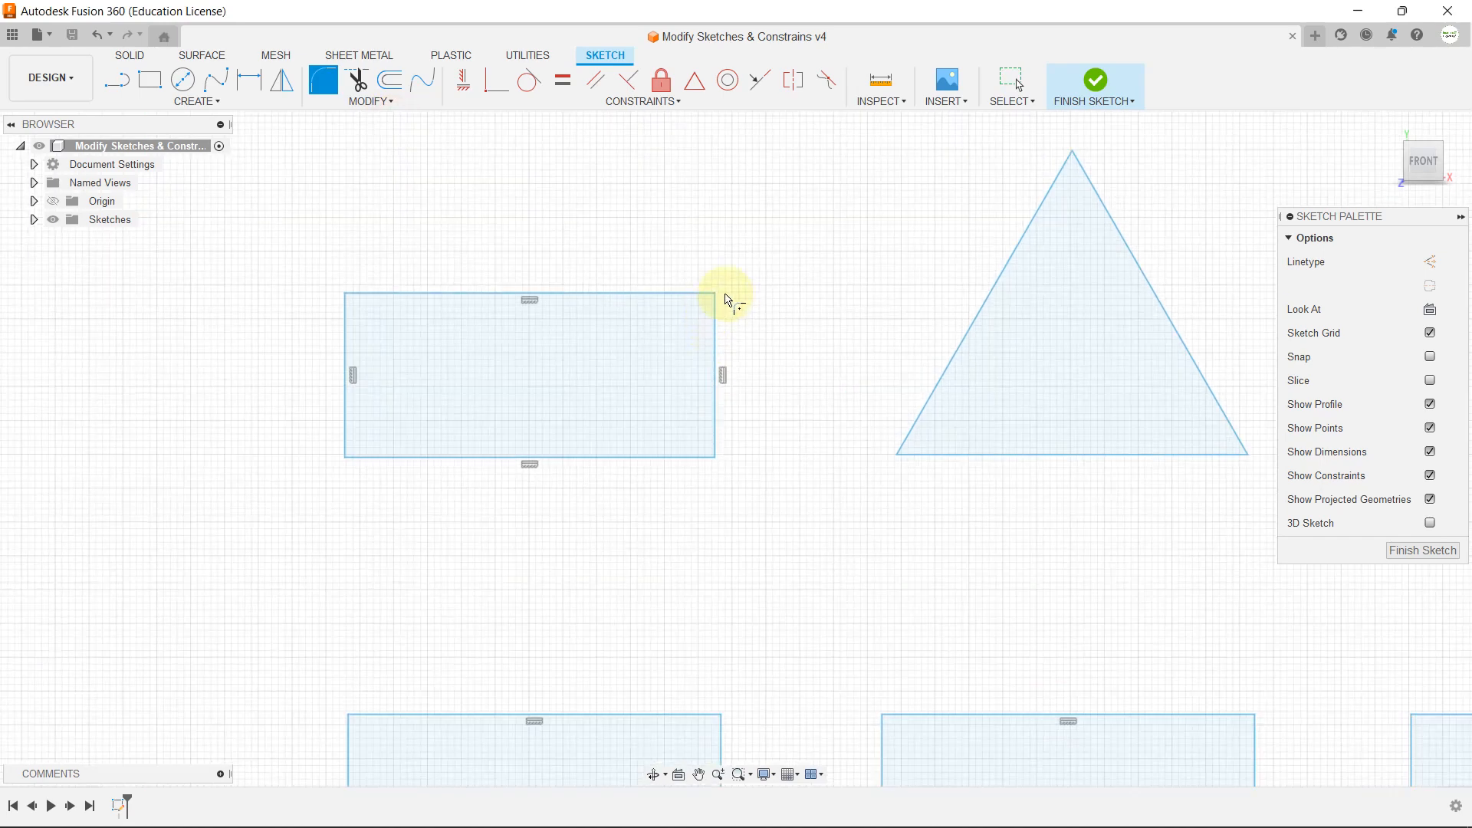
{"action": "left_click", "coordinate": [716, 294]}
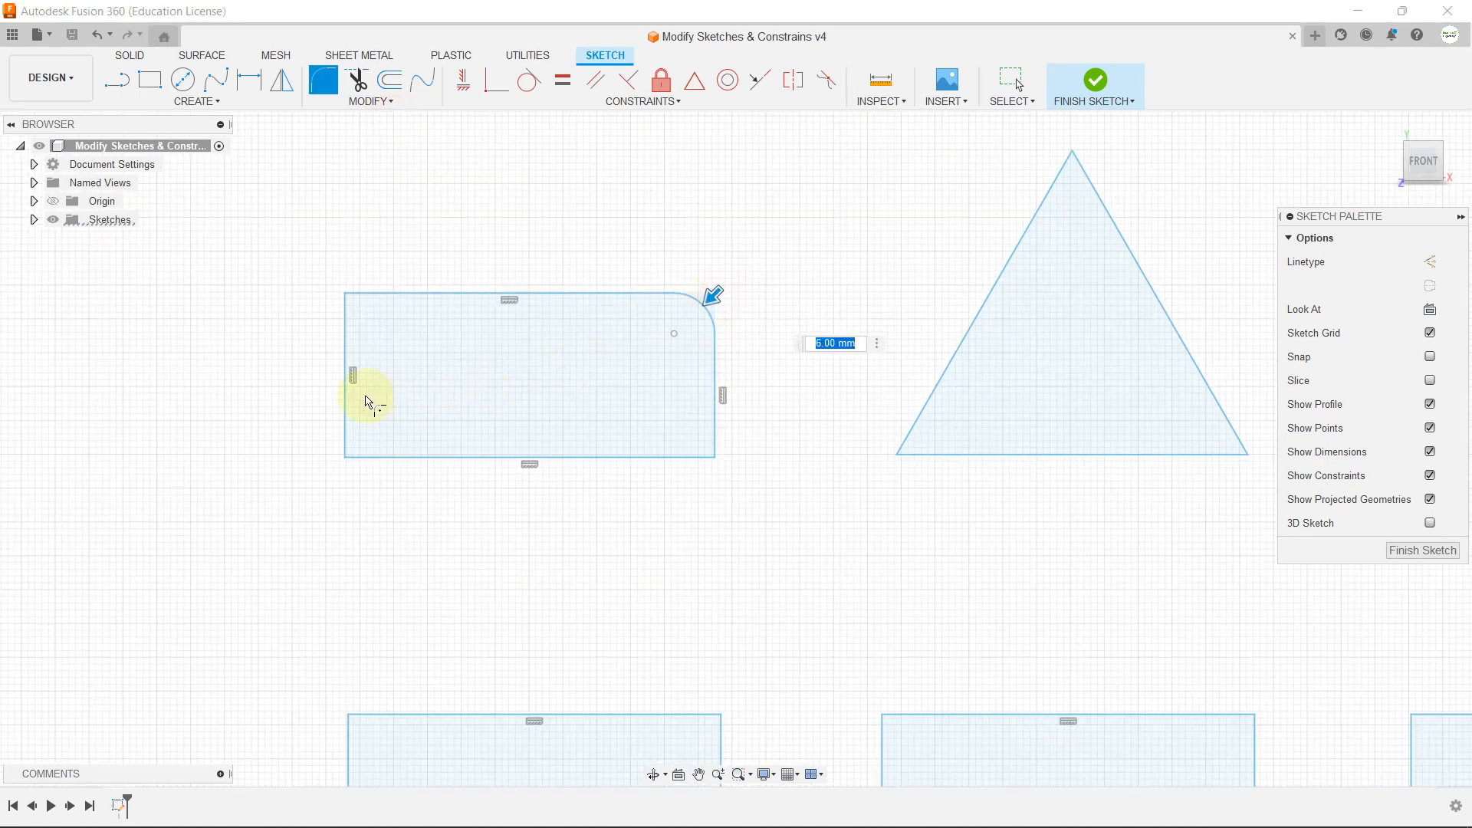
{"action": "left_click", "coordinate": [346, 413]}
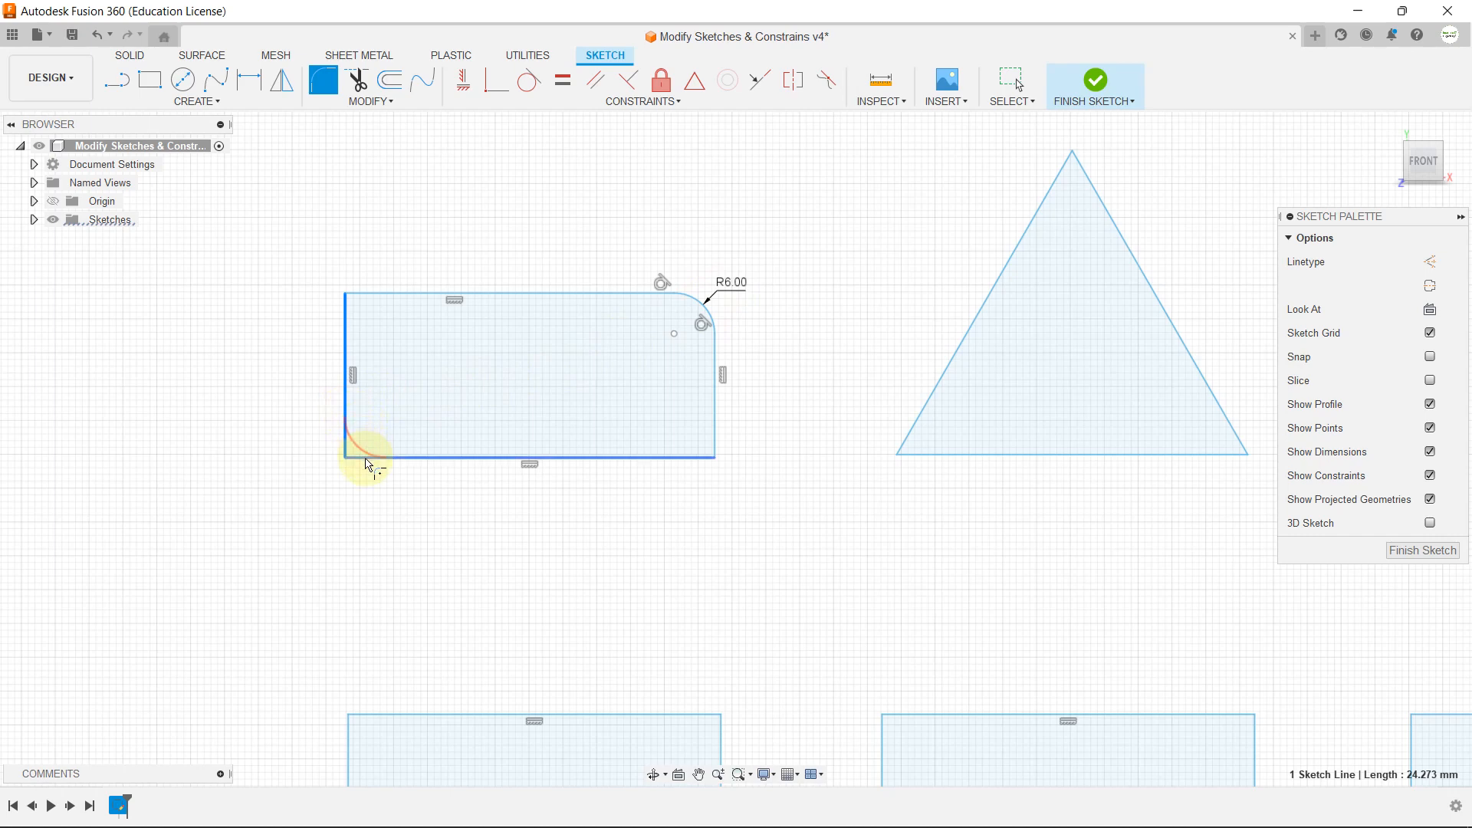
{"action": "left_click", "coordinate": [369, 458]}
{"action": "mouse_move", "coordinate": [344, 456]}
{"action": "left_mouse_down"}
{"action": "mouse_move", "coordinate": [366, 435]}
{"action": "mouse_move", "coordinate": [333, 463]}
{"action": "mouse_move", "coordinate": [346, 454]}
{"action": "left_mouse_up"}
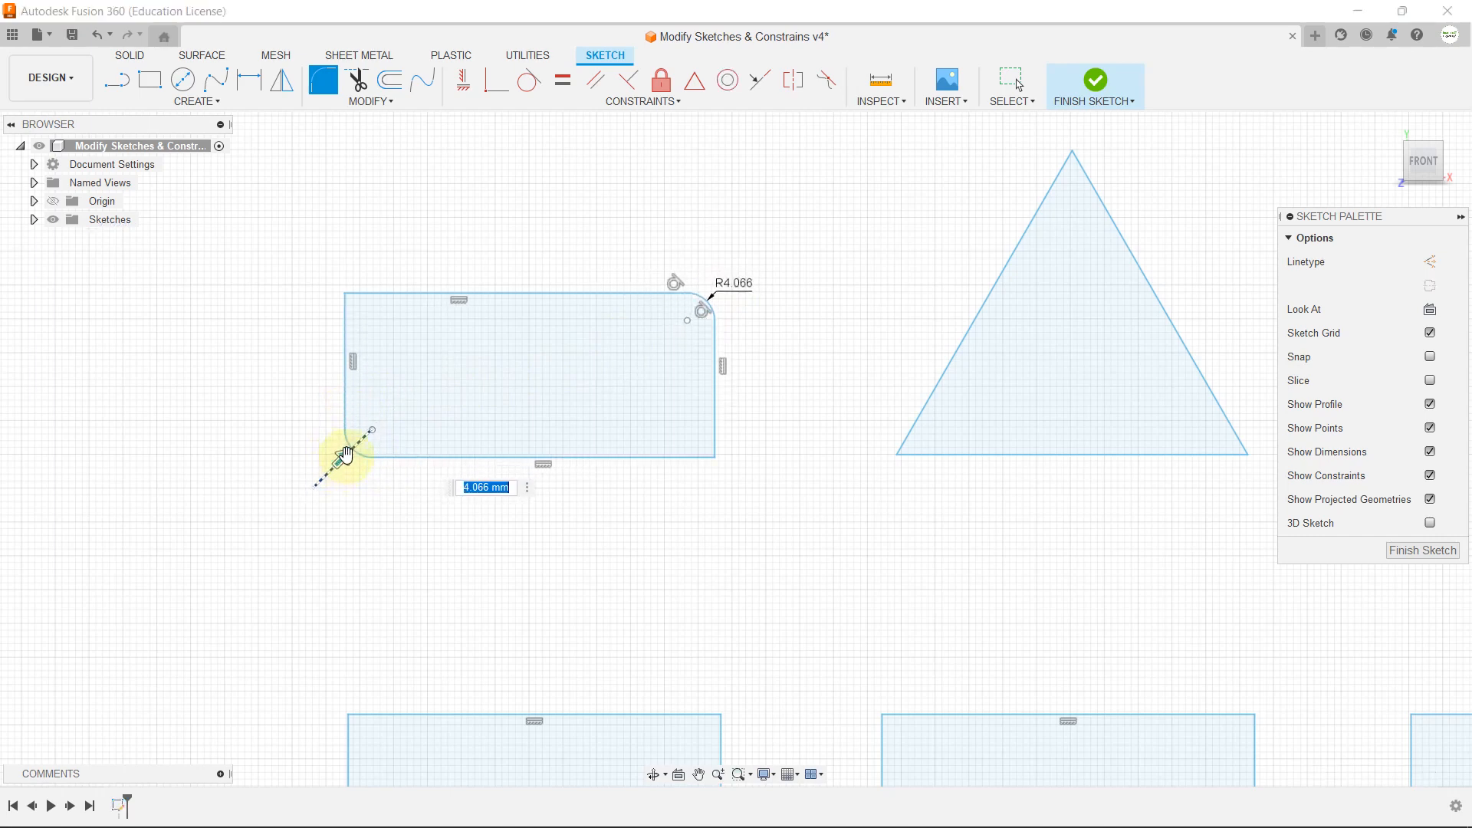
{"action": "type", "text": "5"}
{"action": "key", "text": "Return"}
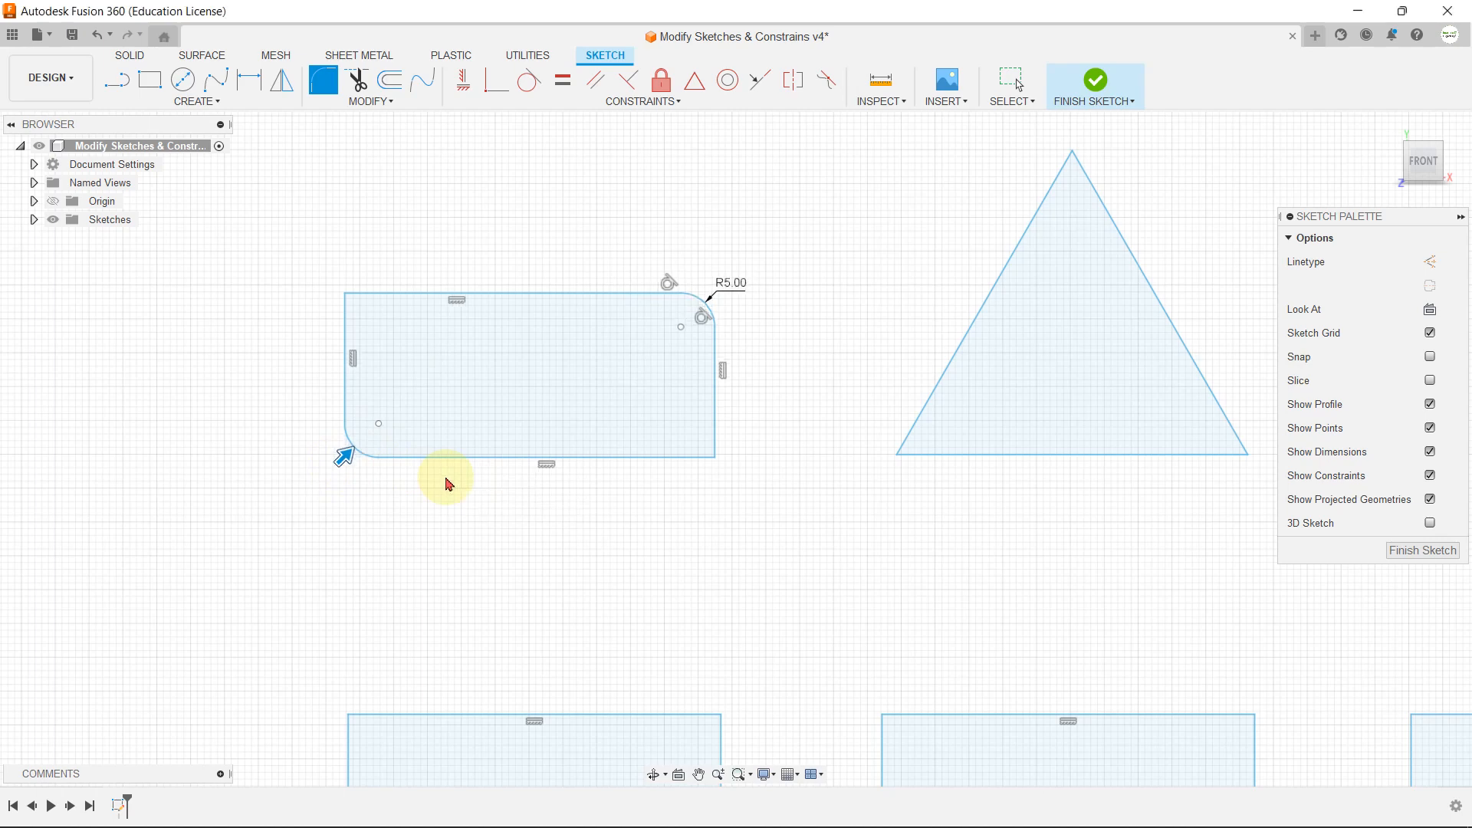
Step: Fillet all three corners of the triangle with a 10 mm radius
{"action": "left_click", "coordinate": [368, 101]}
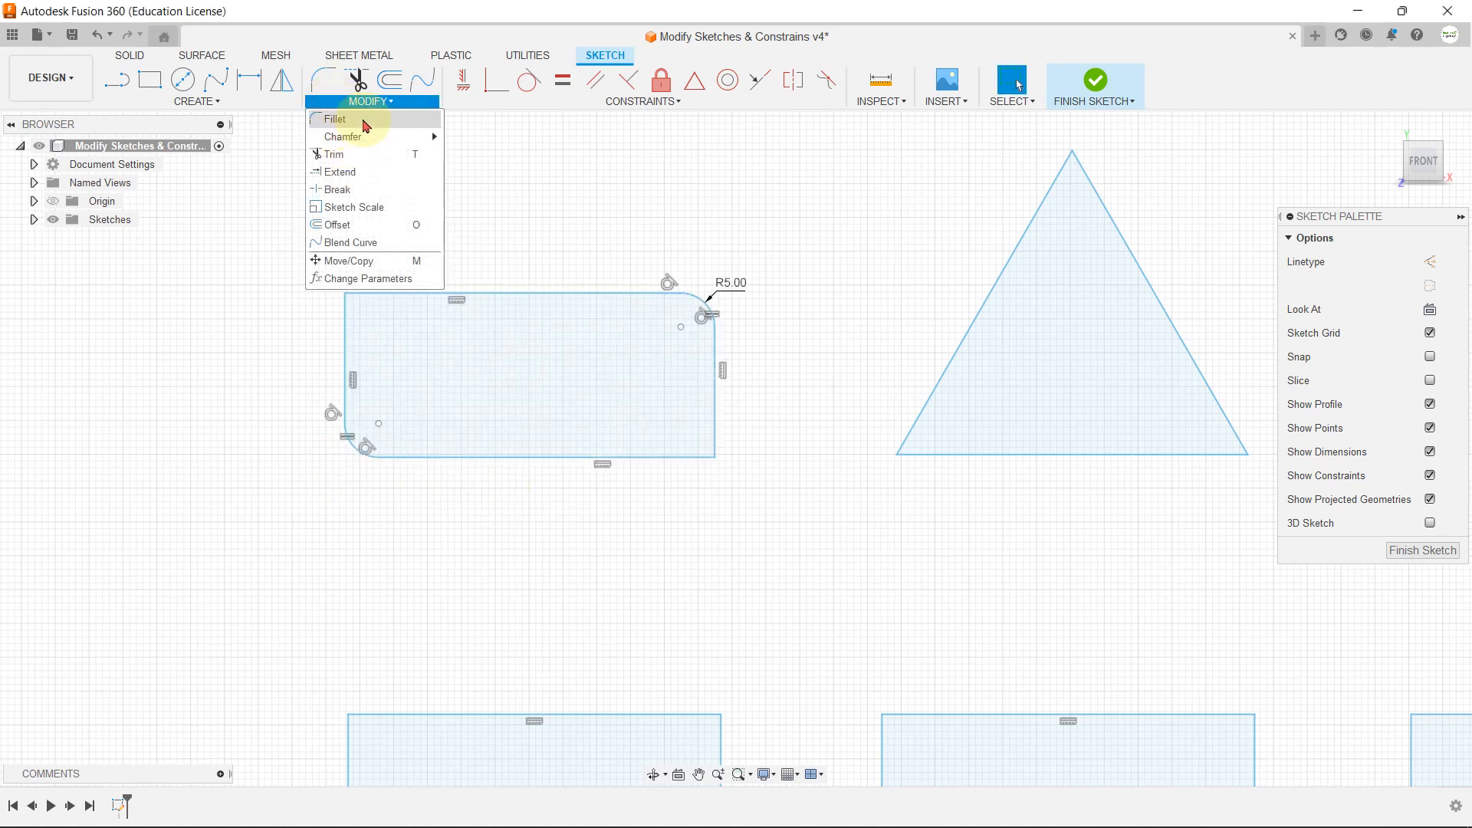
{"action": "left_click", "coordinate": [361, 120]}
{"action": "scroll", "coordinate": [744, 296], "scroll_direction": "down", "scroll_amount": 3}
{"action": "scroll", "coordinate": [1059, 302], "scroll_direction": "up", "scroll_amount": 3}
{"action": "scroll", "coordinate": [913, 408], "scroll_direction": "down", "scroll_amount": 3}
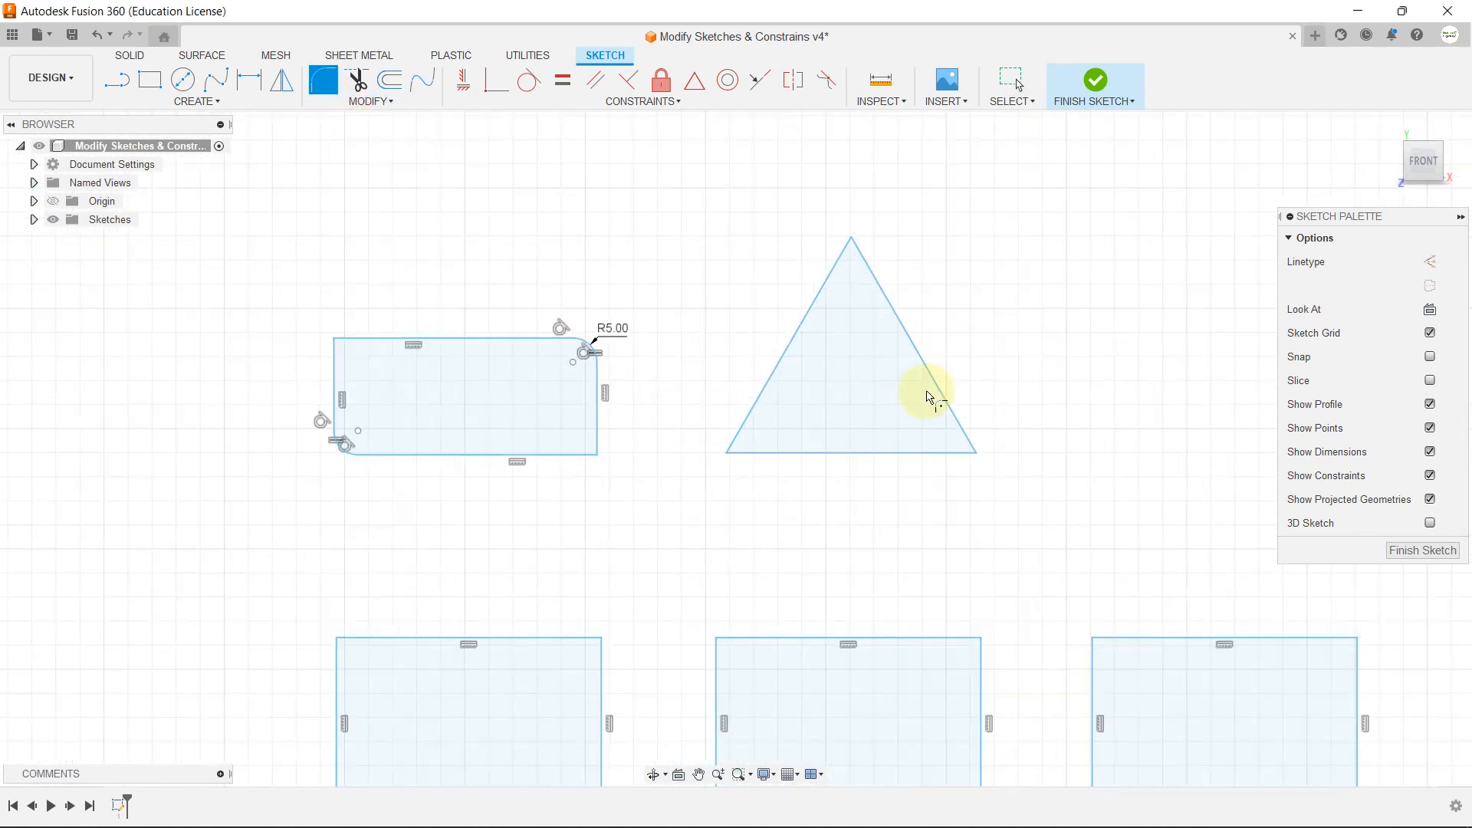
{"action": "scroll", "coordinate": [867, 248], "scroll_direction": "up", "scroll_amount": 3}
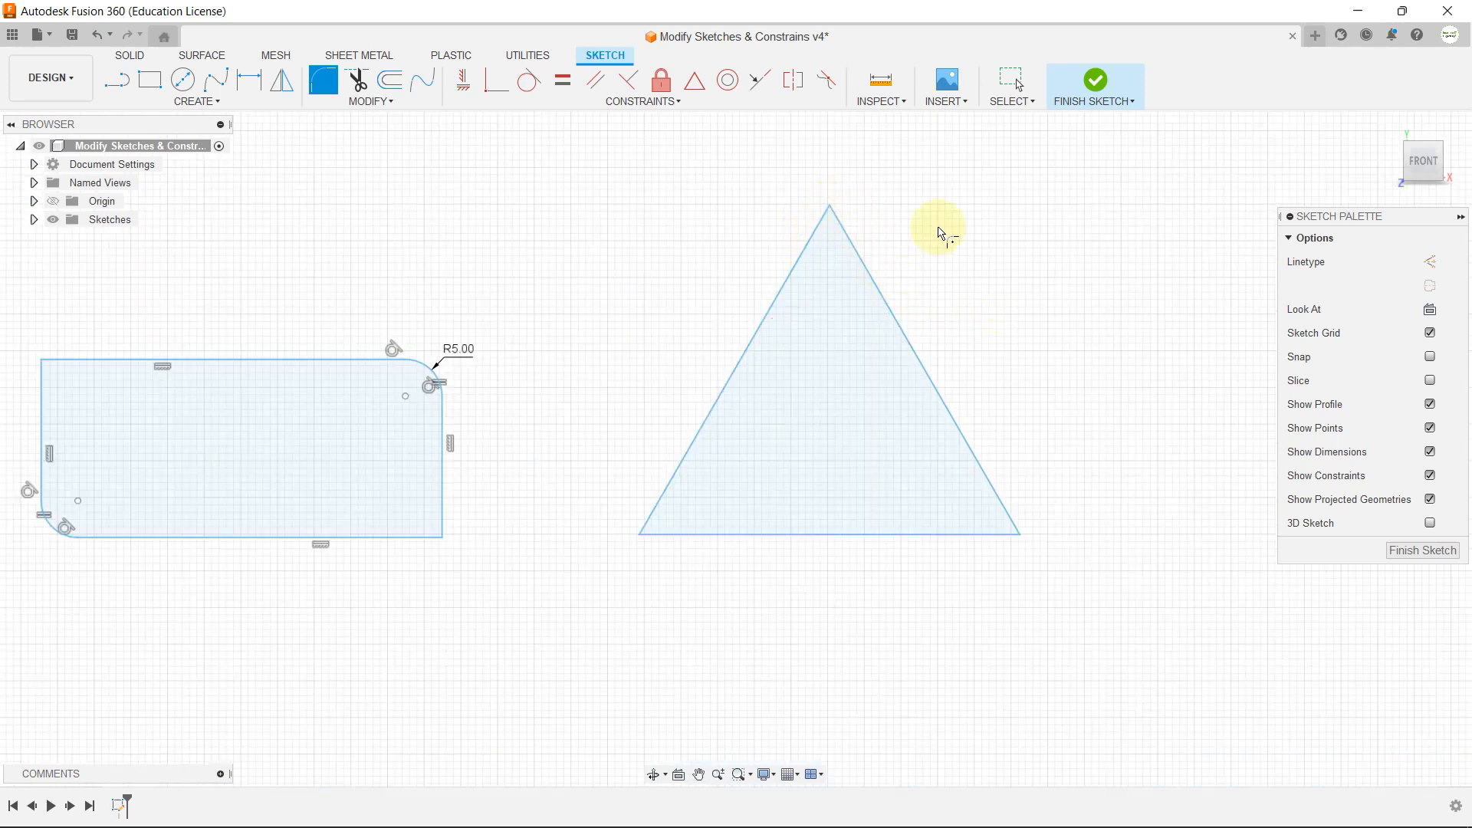
{"action": "left_click", "coordinate": [1027, 536]}
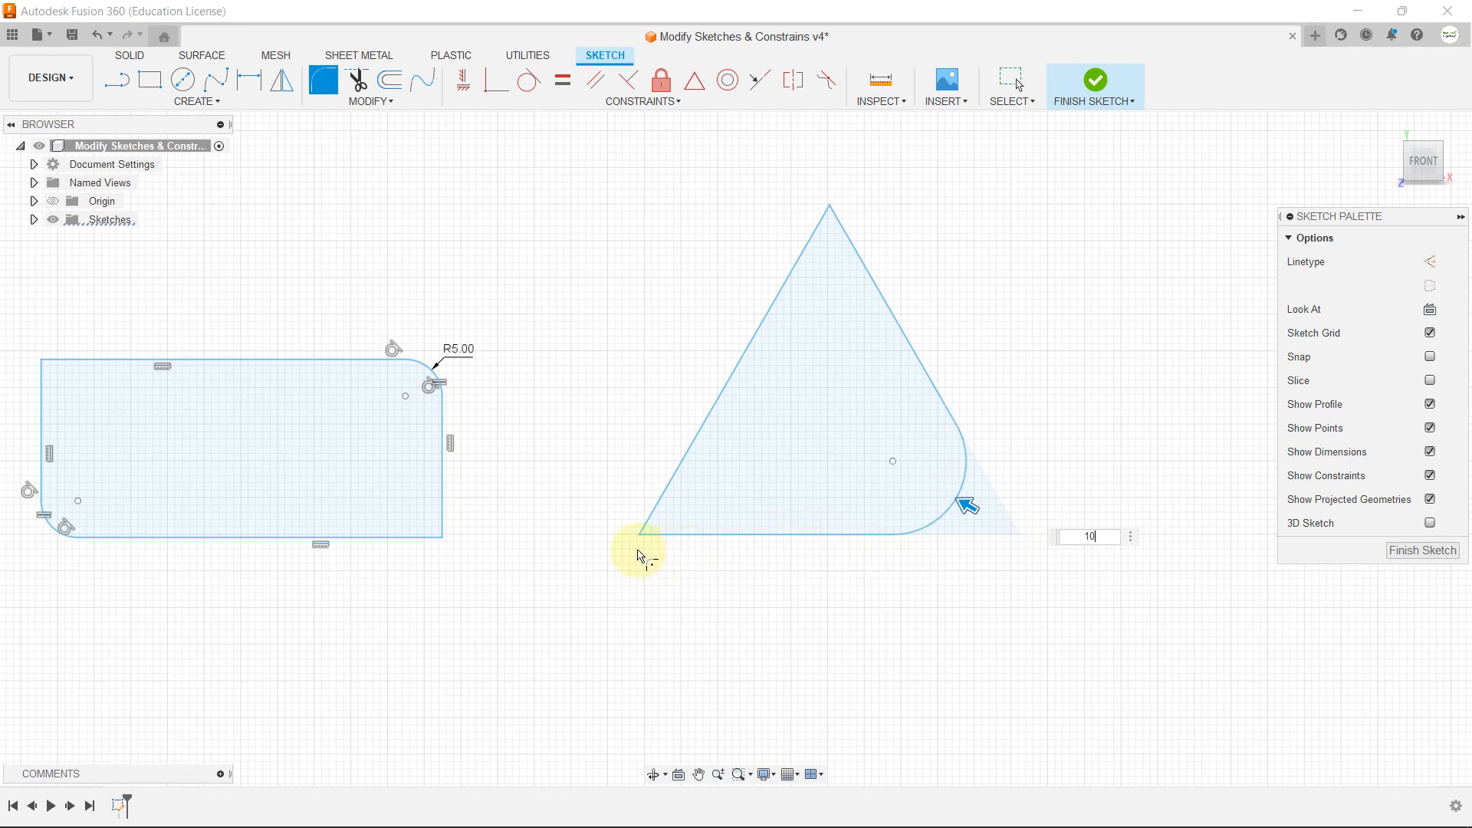
{"action": "left_click", "coordinate": [640, 536]}
{"action": "left_click", "coordinate": [833, 209]}
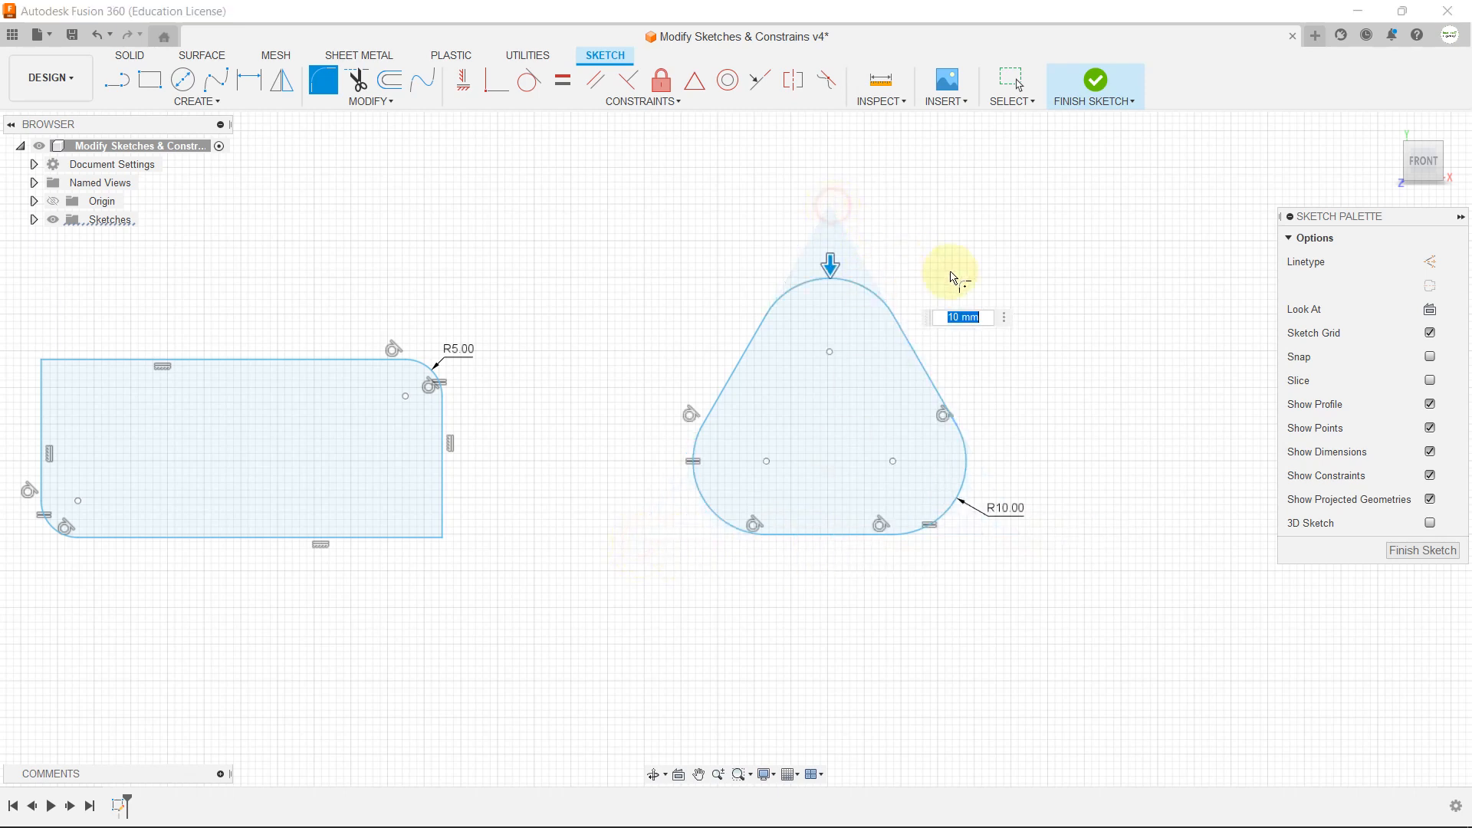
{"action": "key", "text": "Escape"}
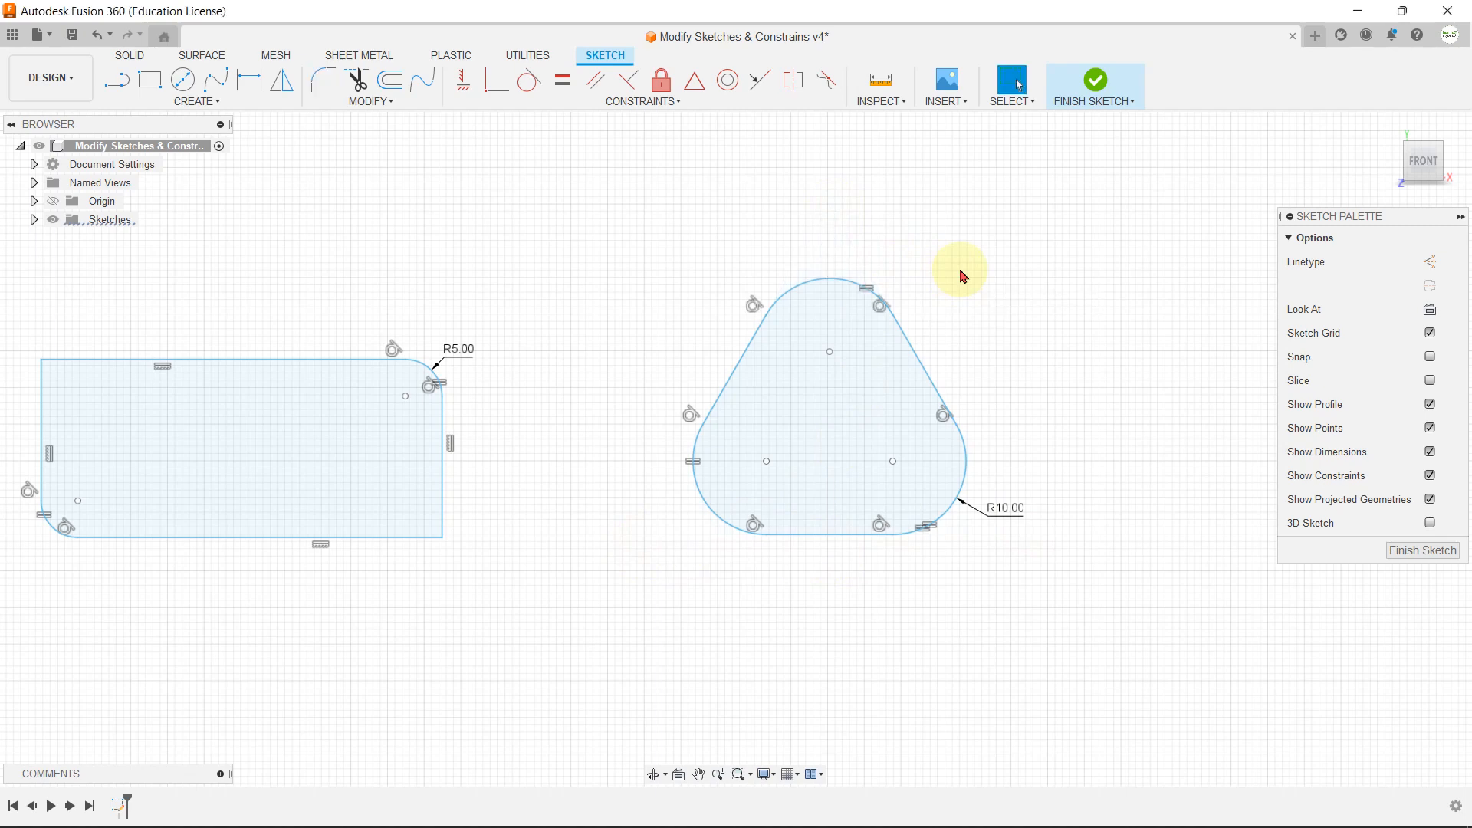
Step: Apply a 10 mm equal distance chamfer to the upper-right corner of the first rectangle in the second row
{"action": "scroll", "coordinate": [997, 264], "scroll_direction": "up", "scroll_amount": 1}
{"action": "left_click", "coordinate": [370, 102]}
{"action": "mouse_move", "coordinate": [371, 138]}
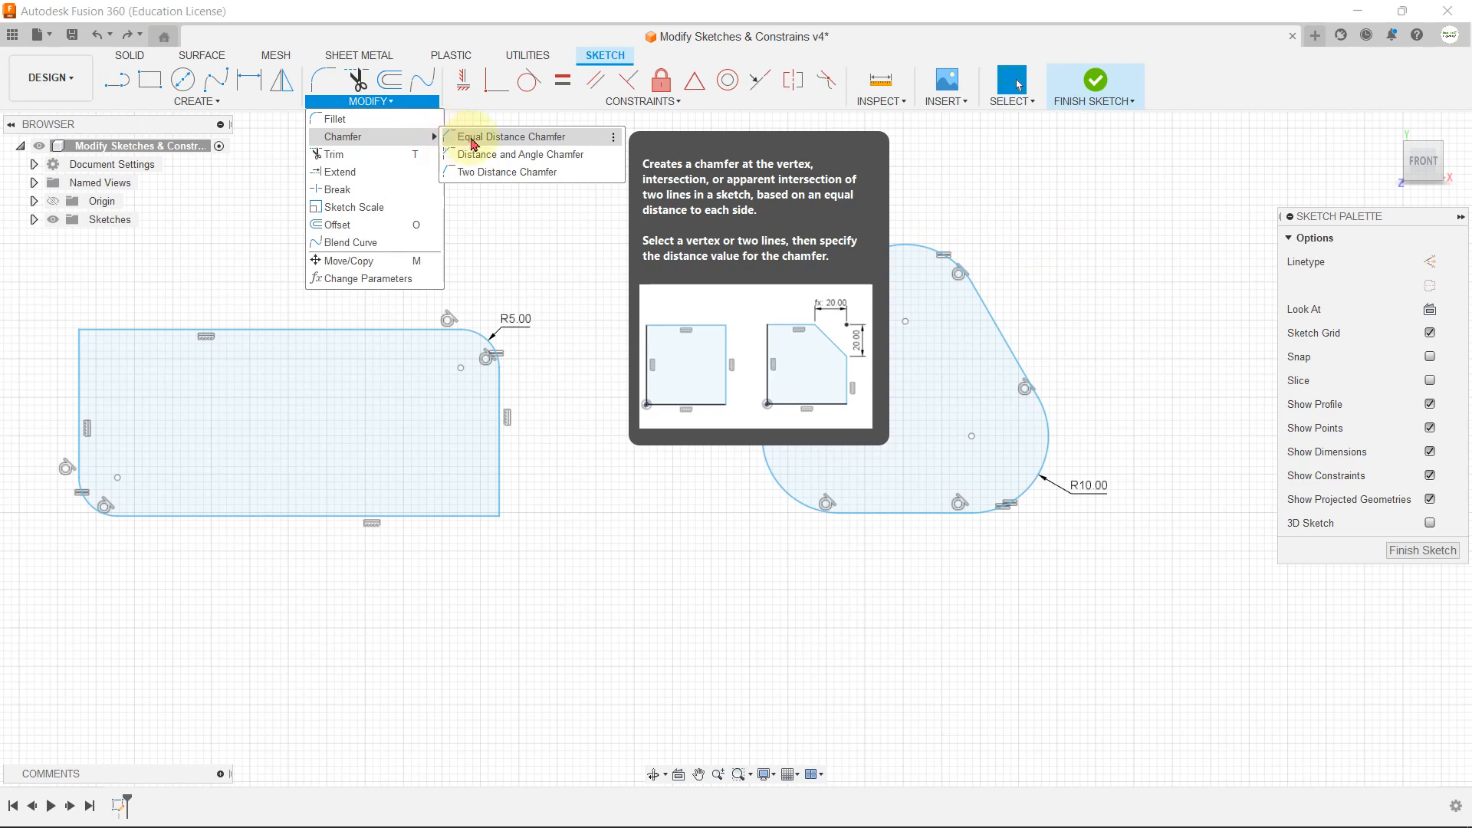
{"action": "left_click", "coordinate": [473, 144]}
{"action": "scroll", "coordinate": [636, 244], "scroll_direction": "down", "scroll_amount": 4}
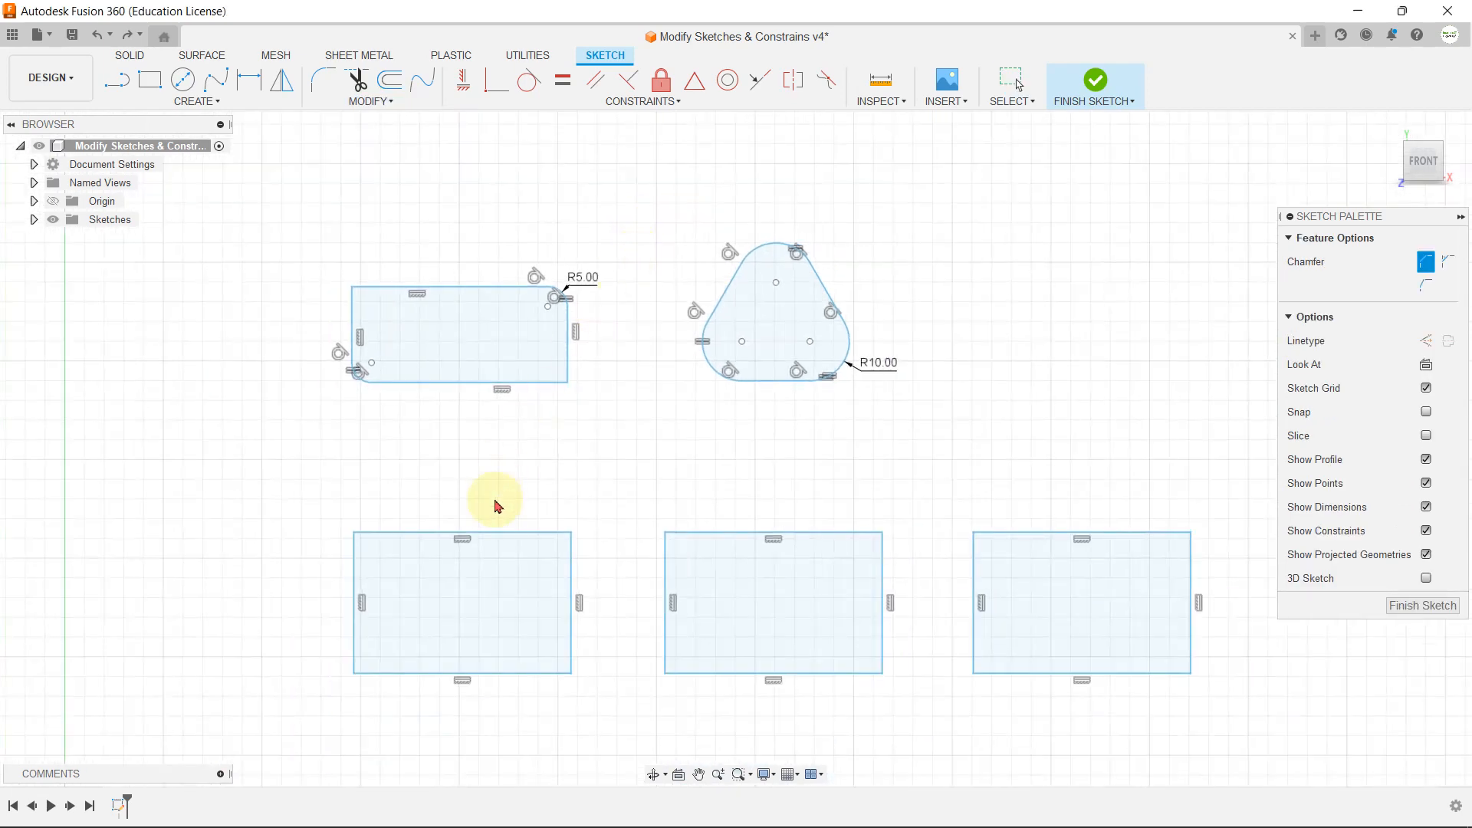
{"action": "scroll", "coordinate": [519, 491], "scroll_direction": "up", "scroll_amount": 5}
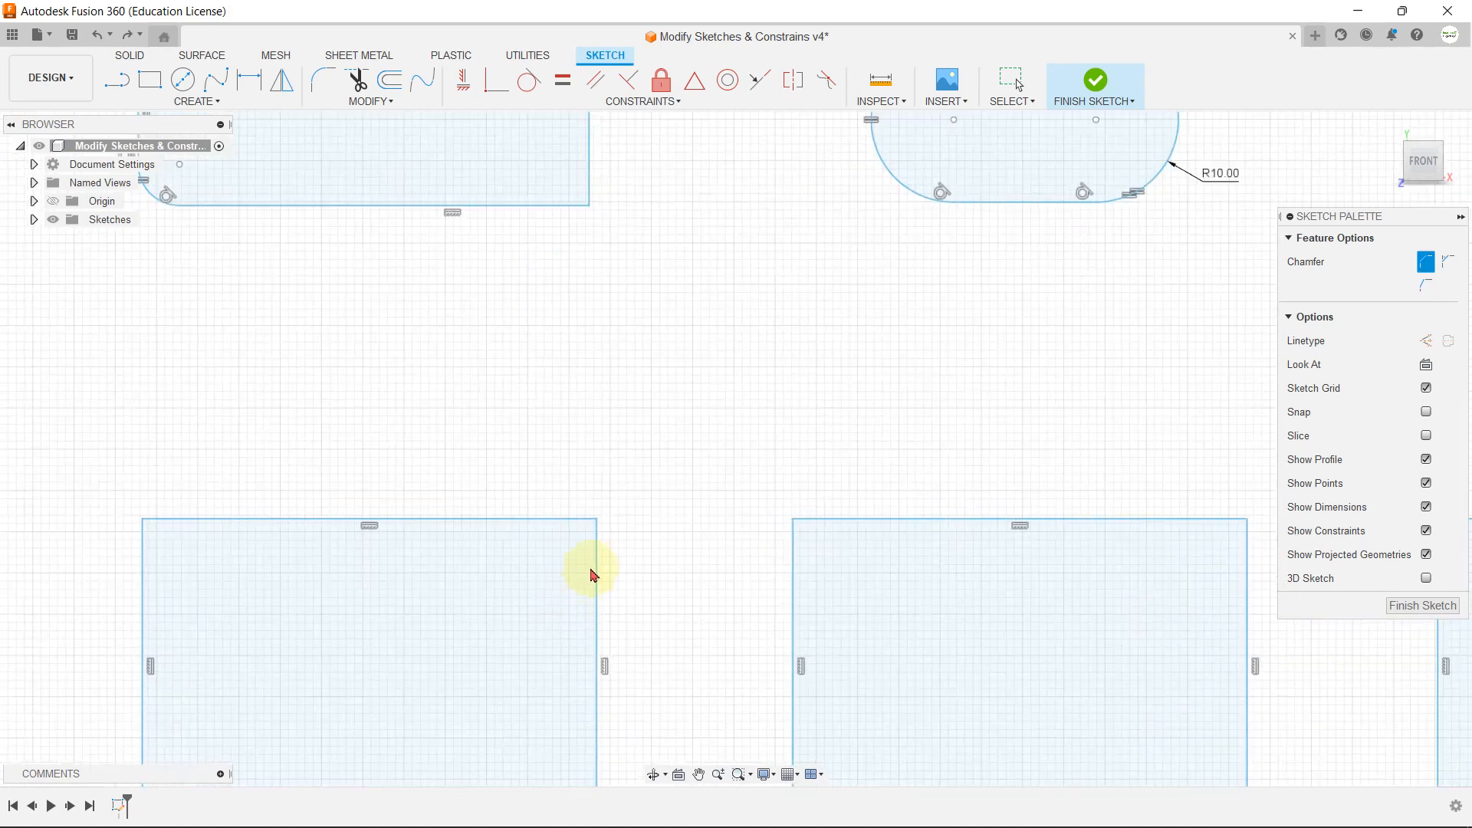
{"action": "left_click", "coordinate": [598, 520]}
{"action": "scroll", "coordinate": [601, 509], "scroll_direction": "down", "scroll_amount": 3}
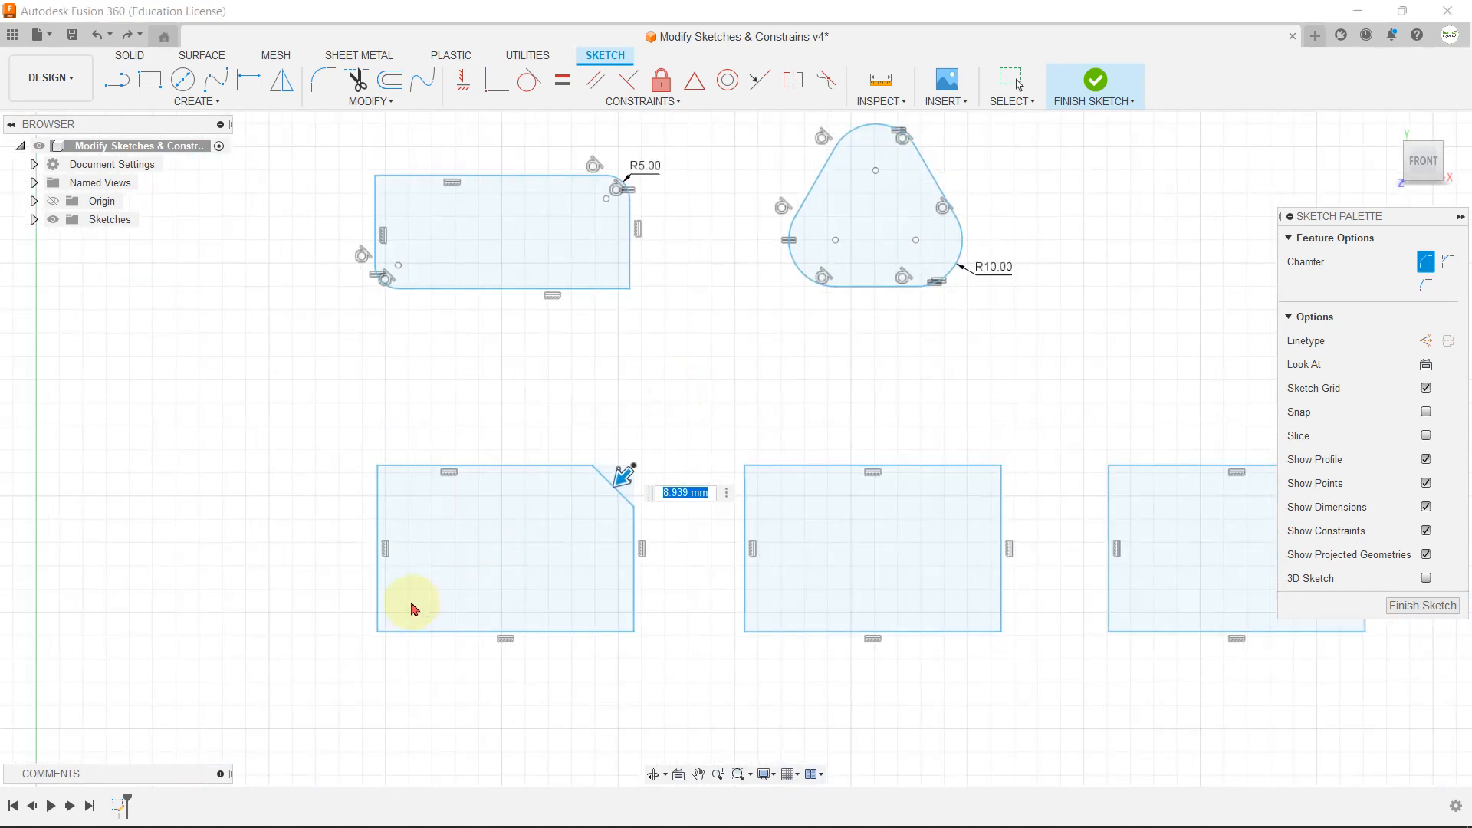
{"action": "type", "text": "10"}
{"action": "key", "text": "Return"}
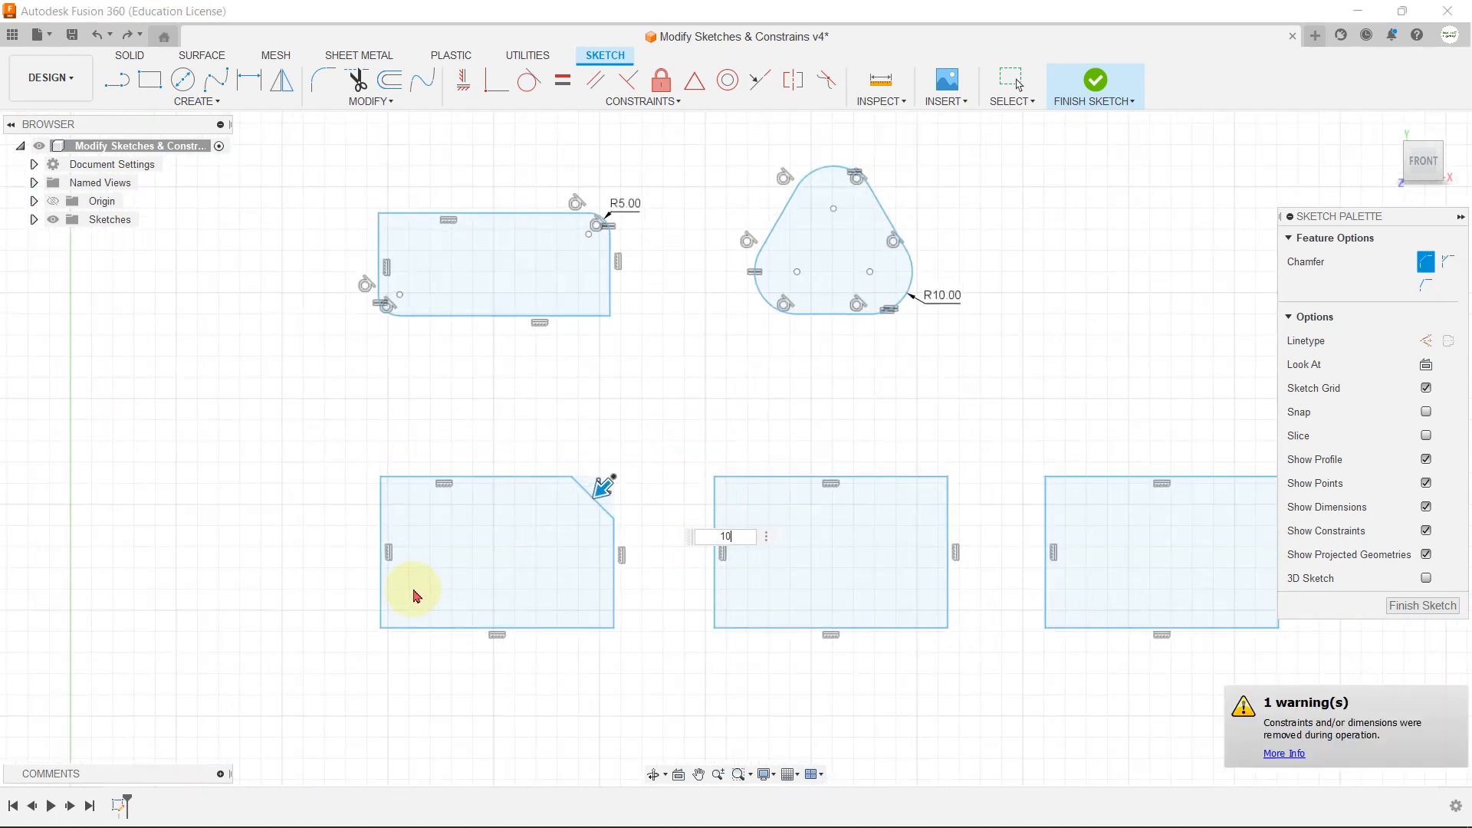
Step: Apply a 15 mm equal distance chamfer to the lower-left corner of the same rectangle, between its vertical and bottom edges
{"action": "scroll", "coordinate": [614, 493], "scroll_direction": "up", "scroll_amount": 2}
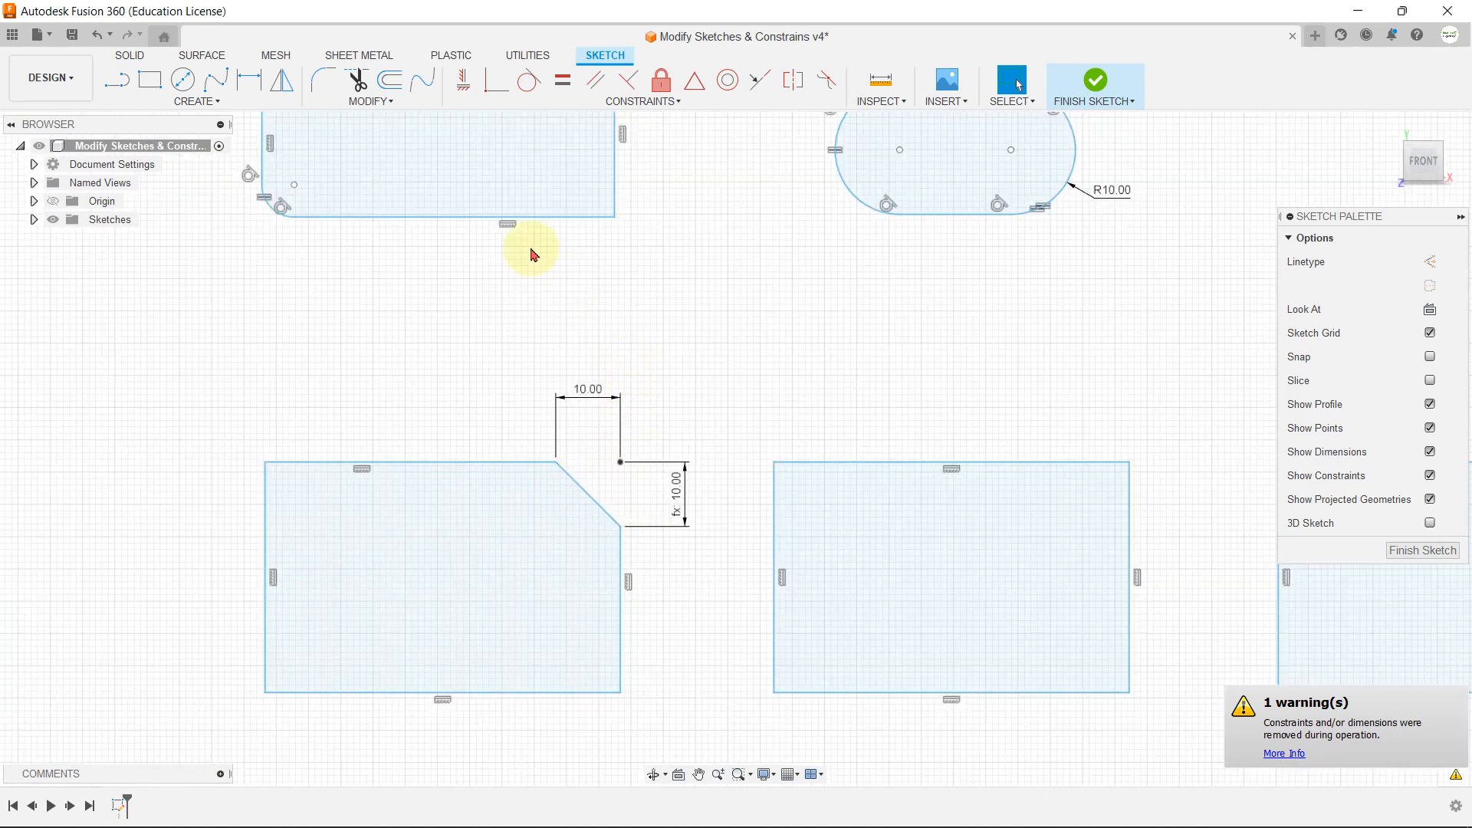
{"action": "left_click", "coordinate": [383, 102]}
{"action": "mouse_move", "coordinate": [406, 143]}
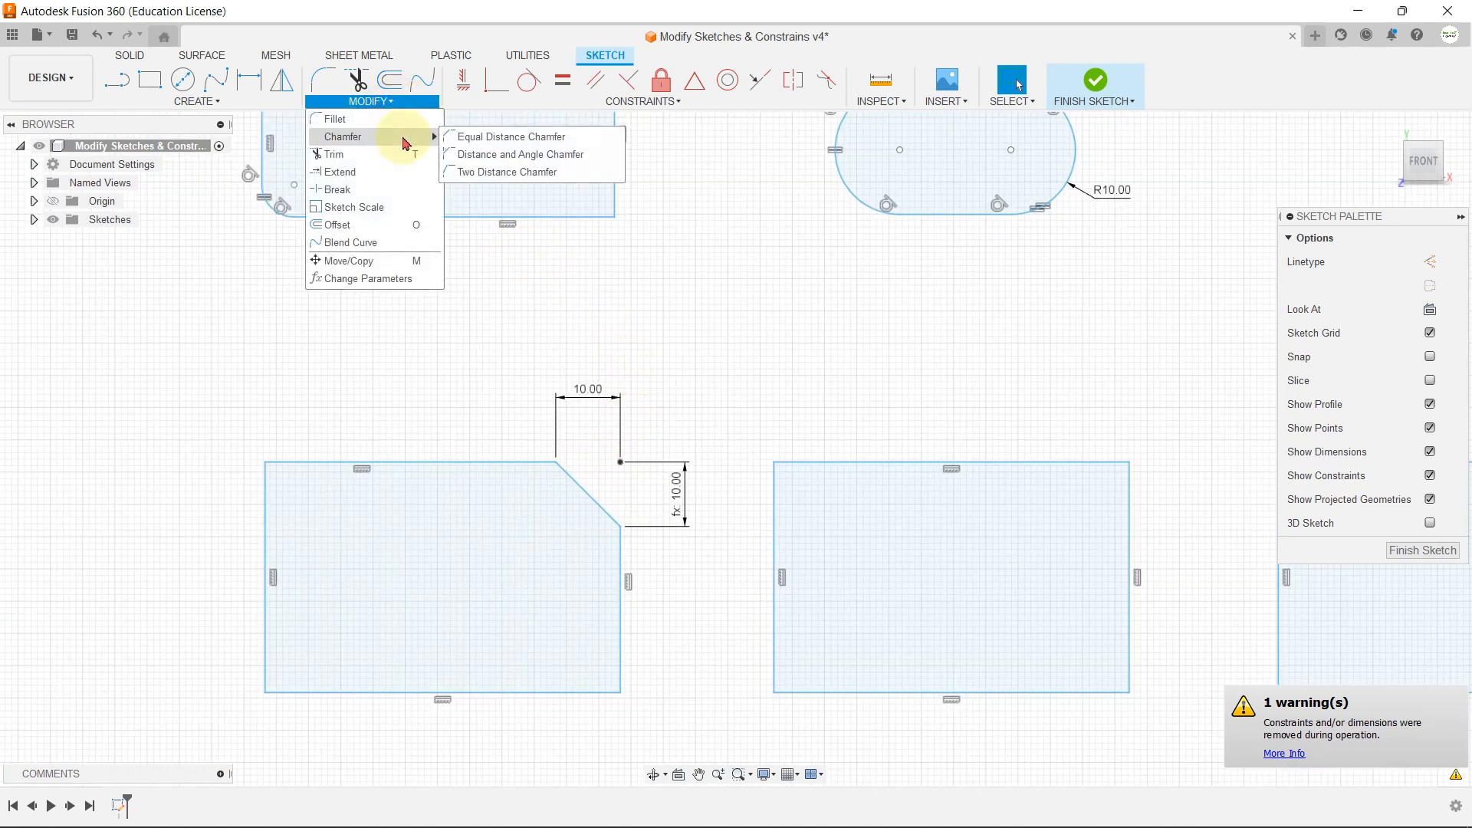
{"action": "left_click", "coordinate": [491, 154]}
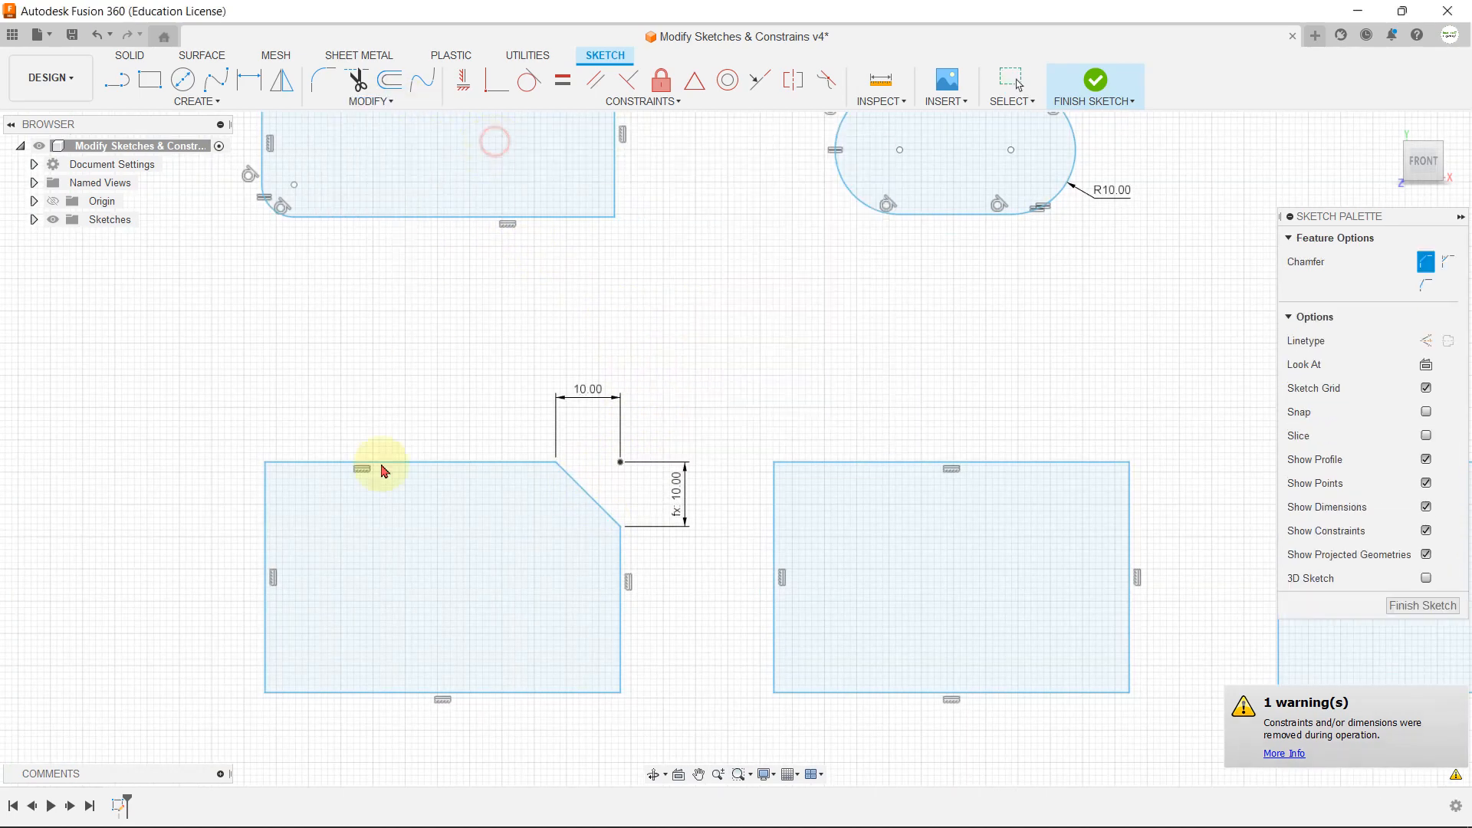
{"action": "left_click", "coordinate": [266, 630]}
{"action": "left_click", "coordinate": [300, 693]}
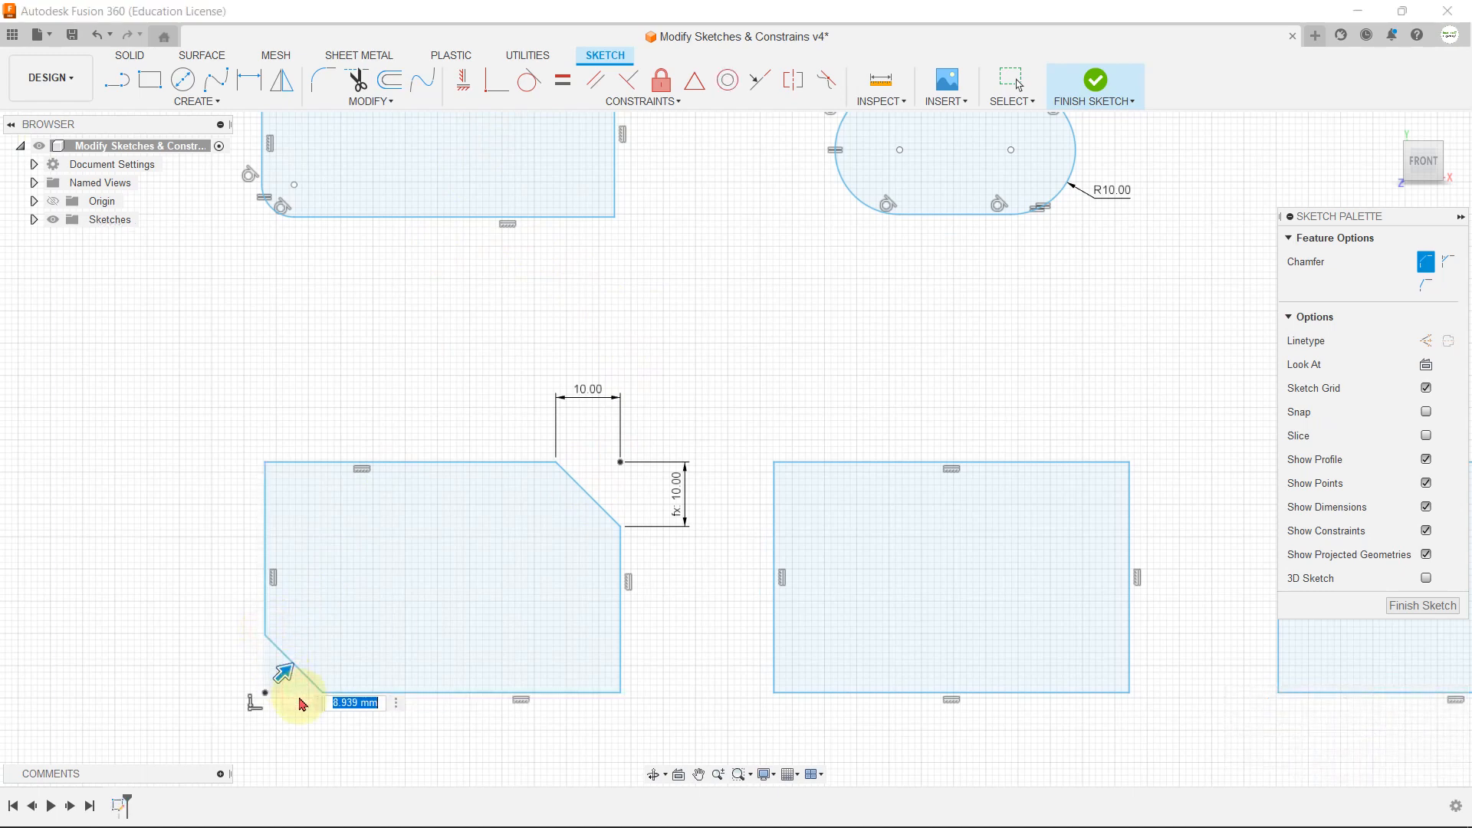
{"action": "key", "text": "Return"}
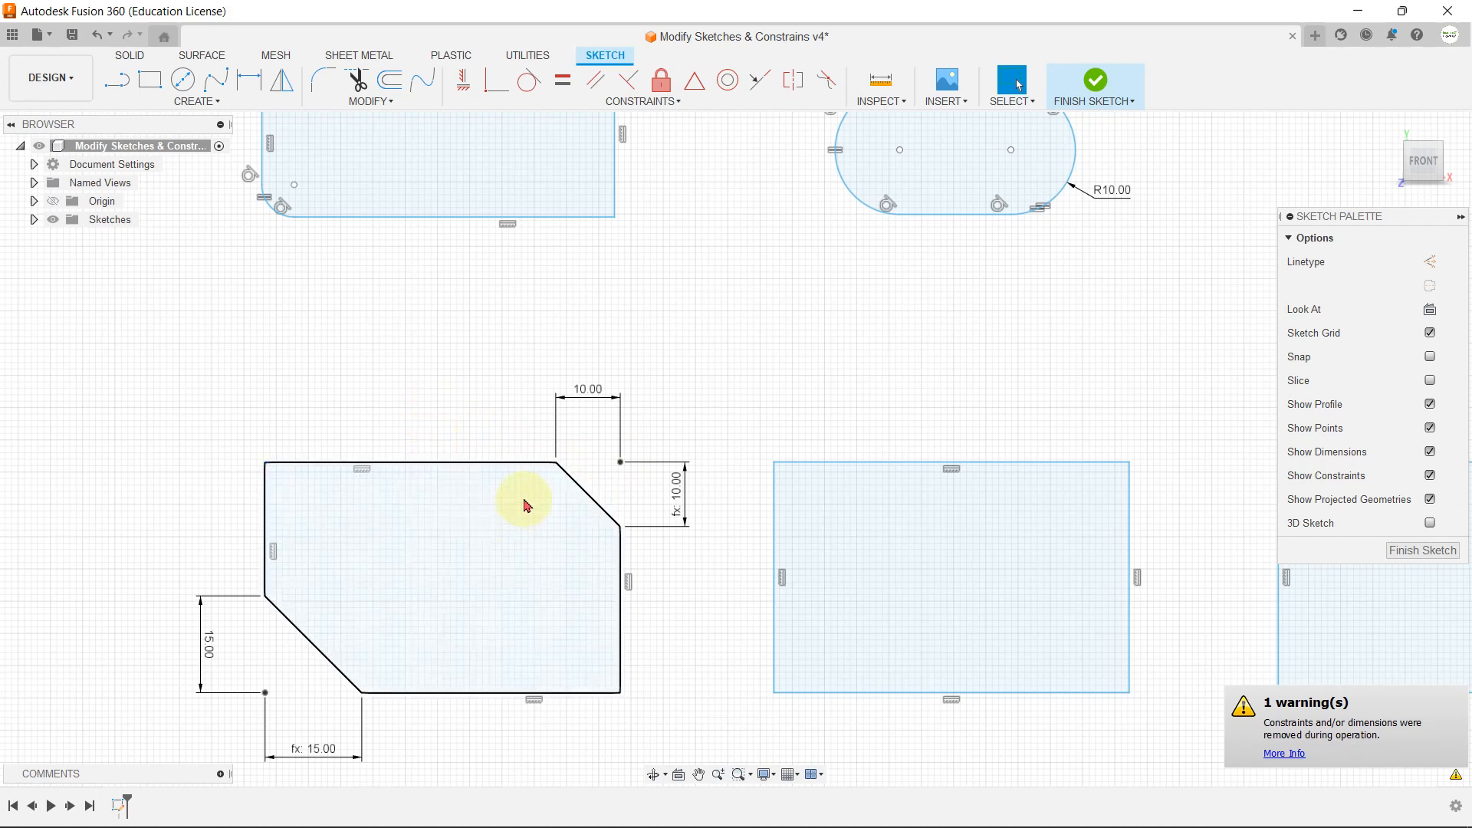
Step: Chamfer the upper-right corner of the second row's middle rectangle by distance and angle, using 15 mm and 60 degrees
{"action": "left_click", "coordinate": [370, 100]}
{"action": "mouse_move", "coordinate": [366, 145]}
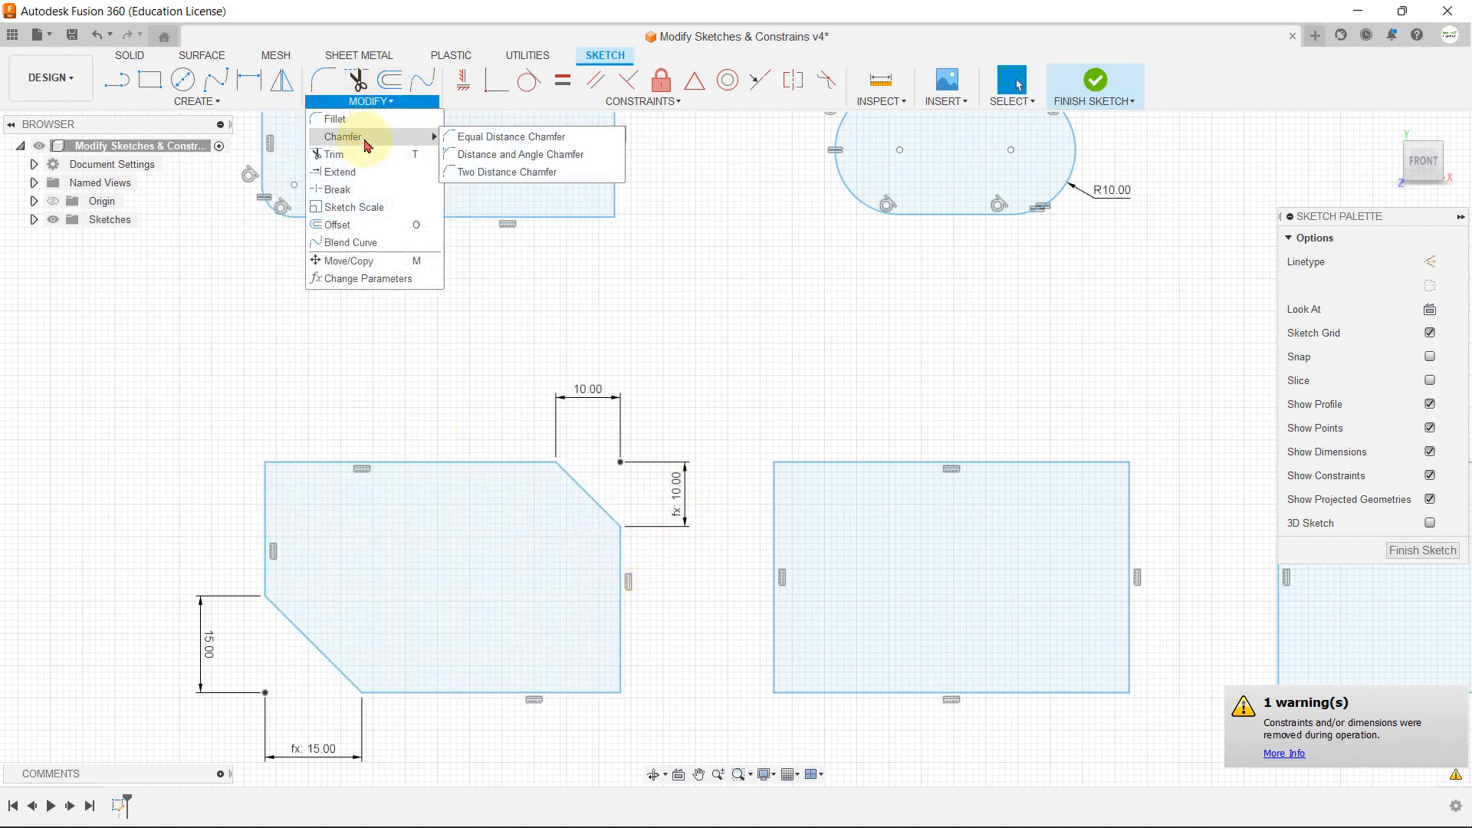
{"action": "left_click", "coordinate": [477, 161]}
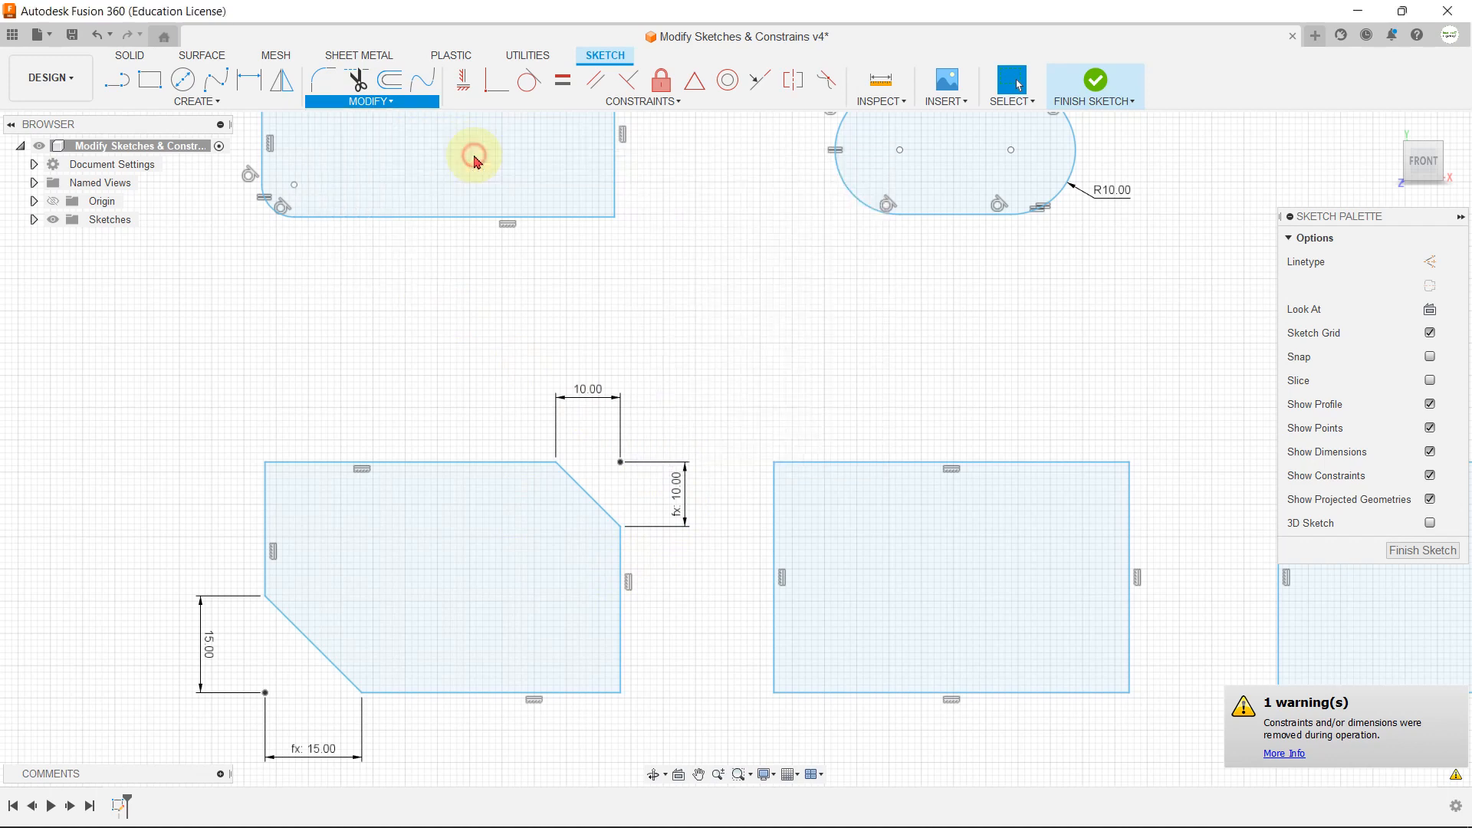
{"action": "scroll", "coordinate": [956, 438], "scroll_direction": "down", "scroll_amount": 2}
{"action": "scroll", "coordinate": [968, 430], "scroll_direction": "up", "scroll_amount": 4}
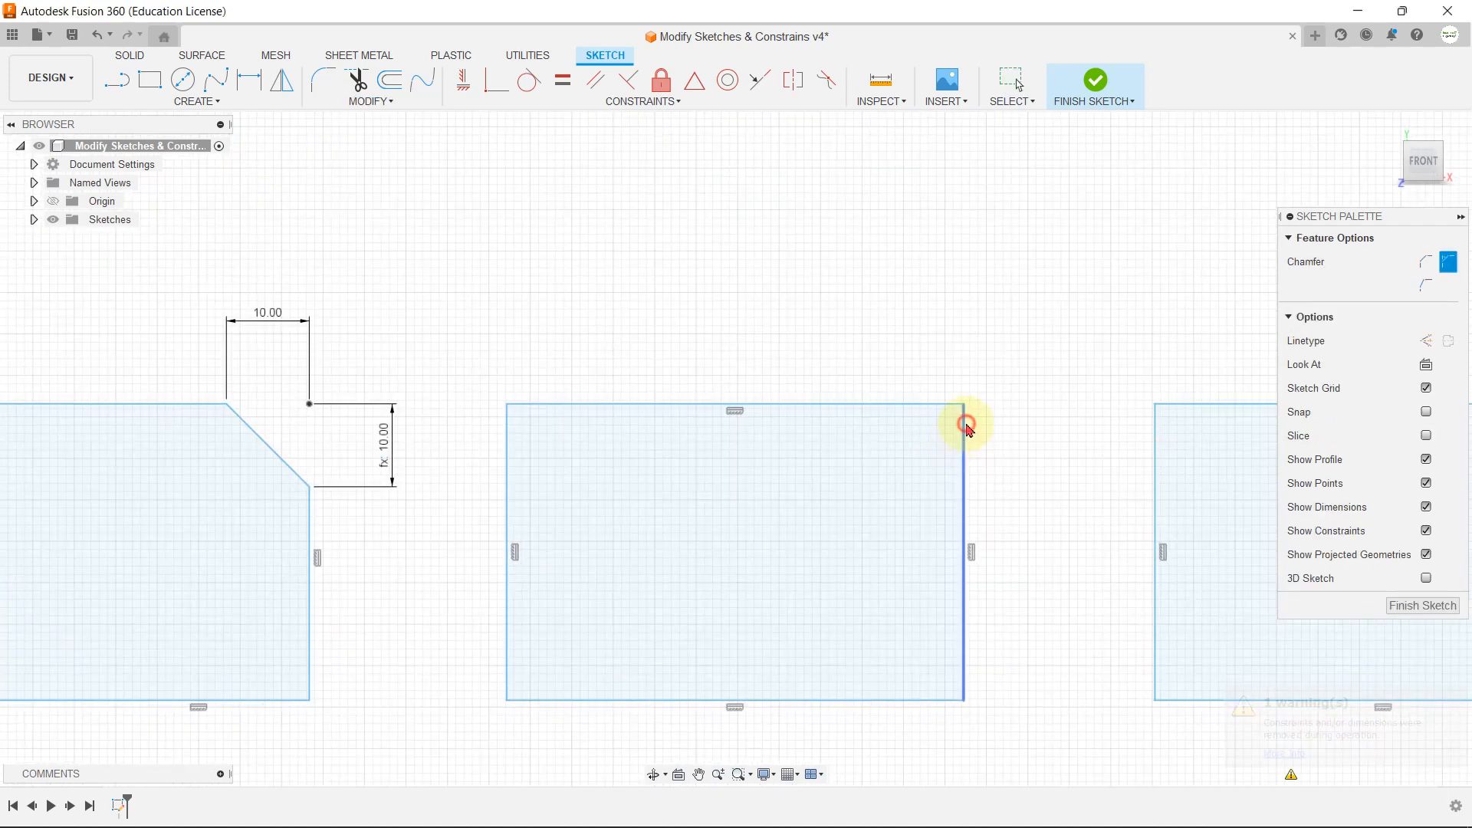
{"action": "left_click", "coordinate": [965, 423]}
{"action": "left_click", "coordinate": [958, 406]}
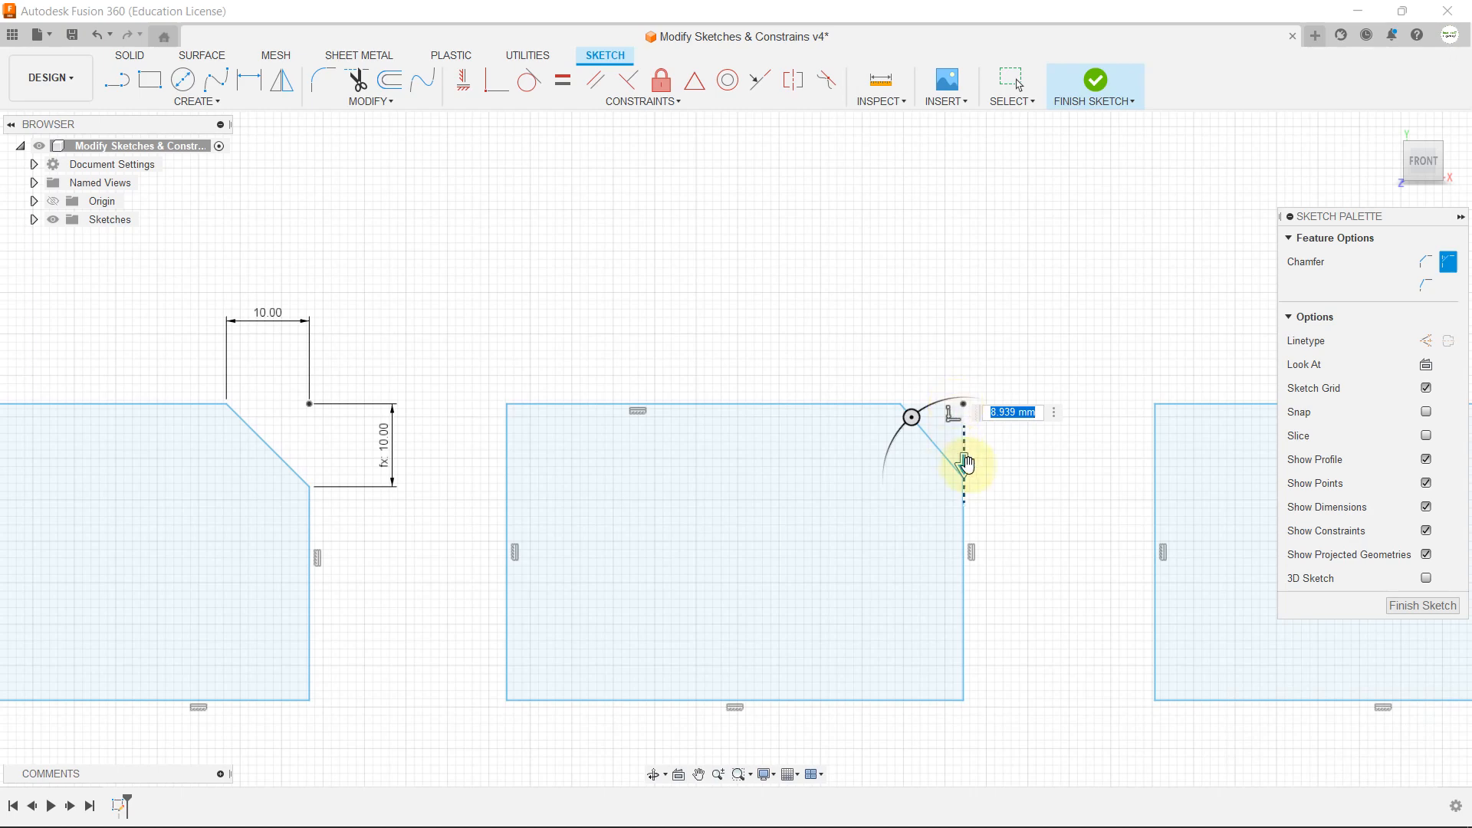
{"action": "left_click_drag", "start_coordinate": [966, 464], "coordinate": [964, 513]}
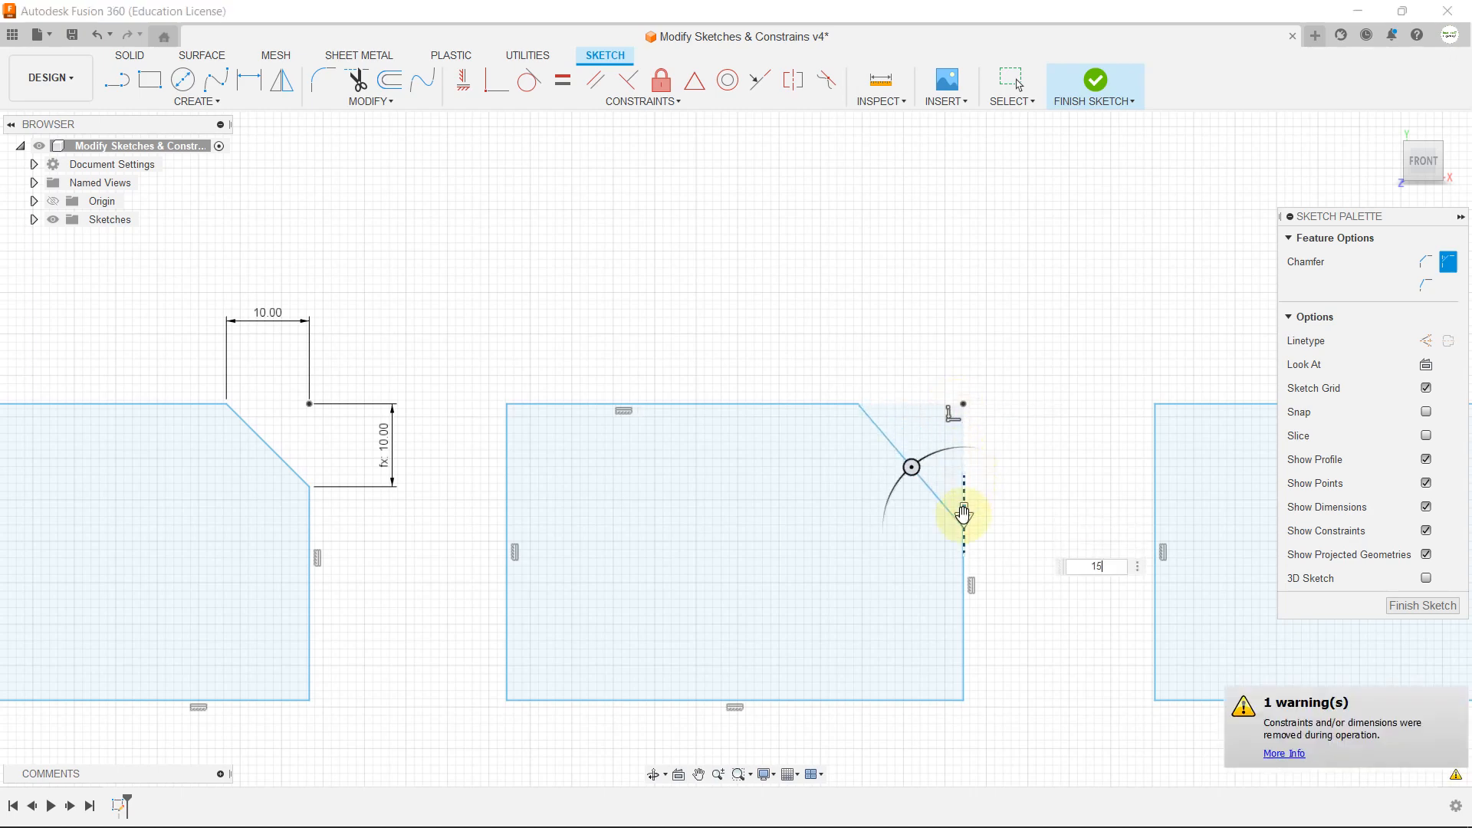
{"action": "left_click_drag", "start_coordinate": [918, 479], "coordinate": [894, 490]}
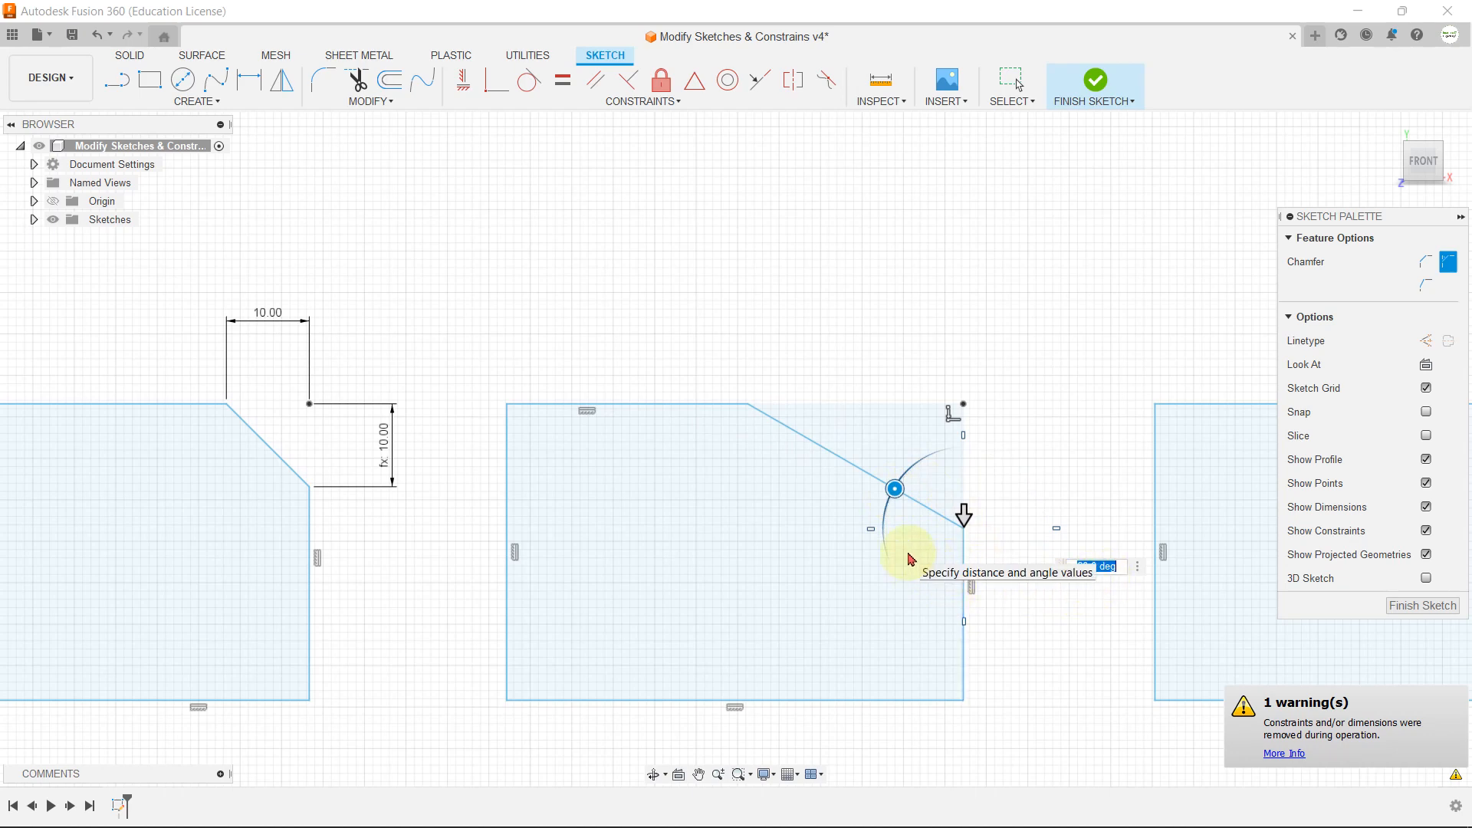
{"action": "key", "text": "Return"}
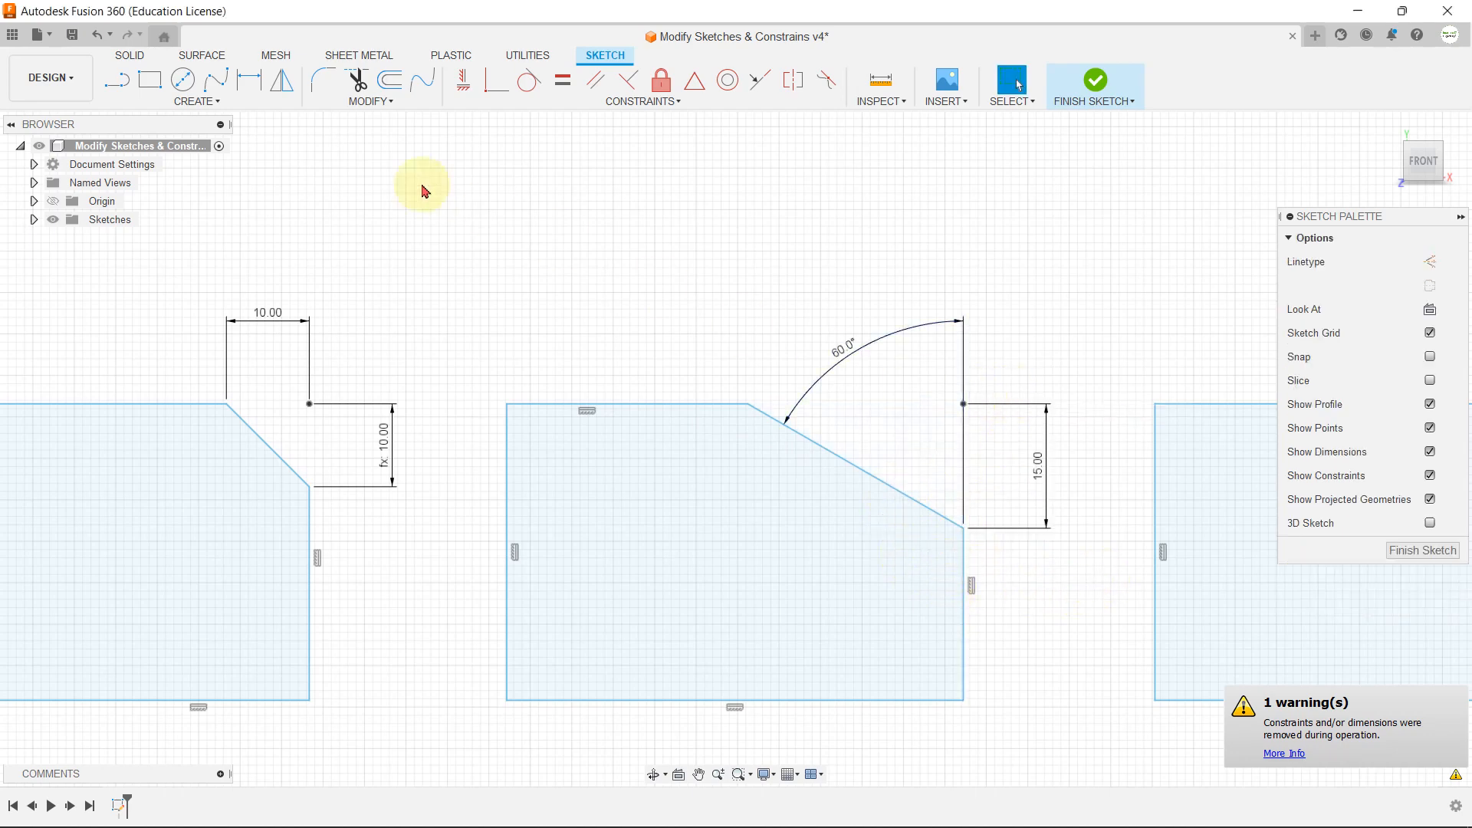
Step: Apply a two distance chamfer to the upper-right corner of the second row's last rectangle, 20 mm down the vertical edge and 5 mm along the top
{"action": "left_click", "coordinate": [398, 108]}
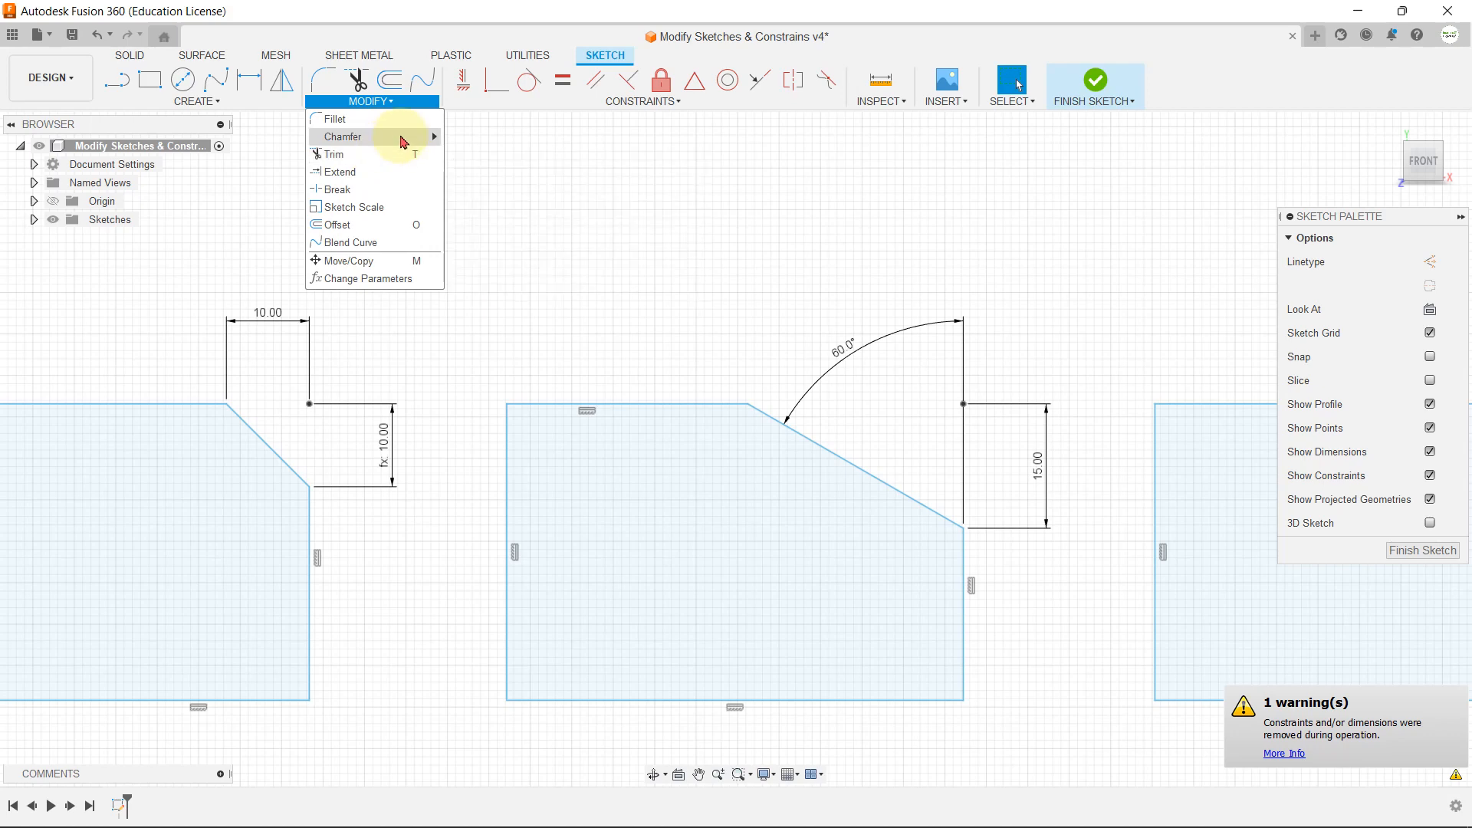
{"action": "mouse_move", "coordinate": [402, 140]}
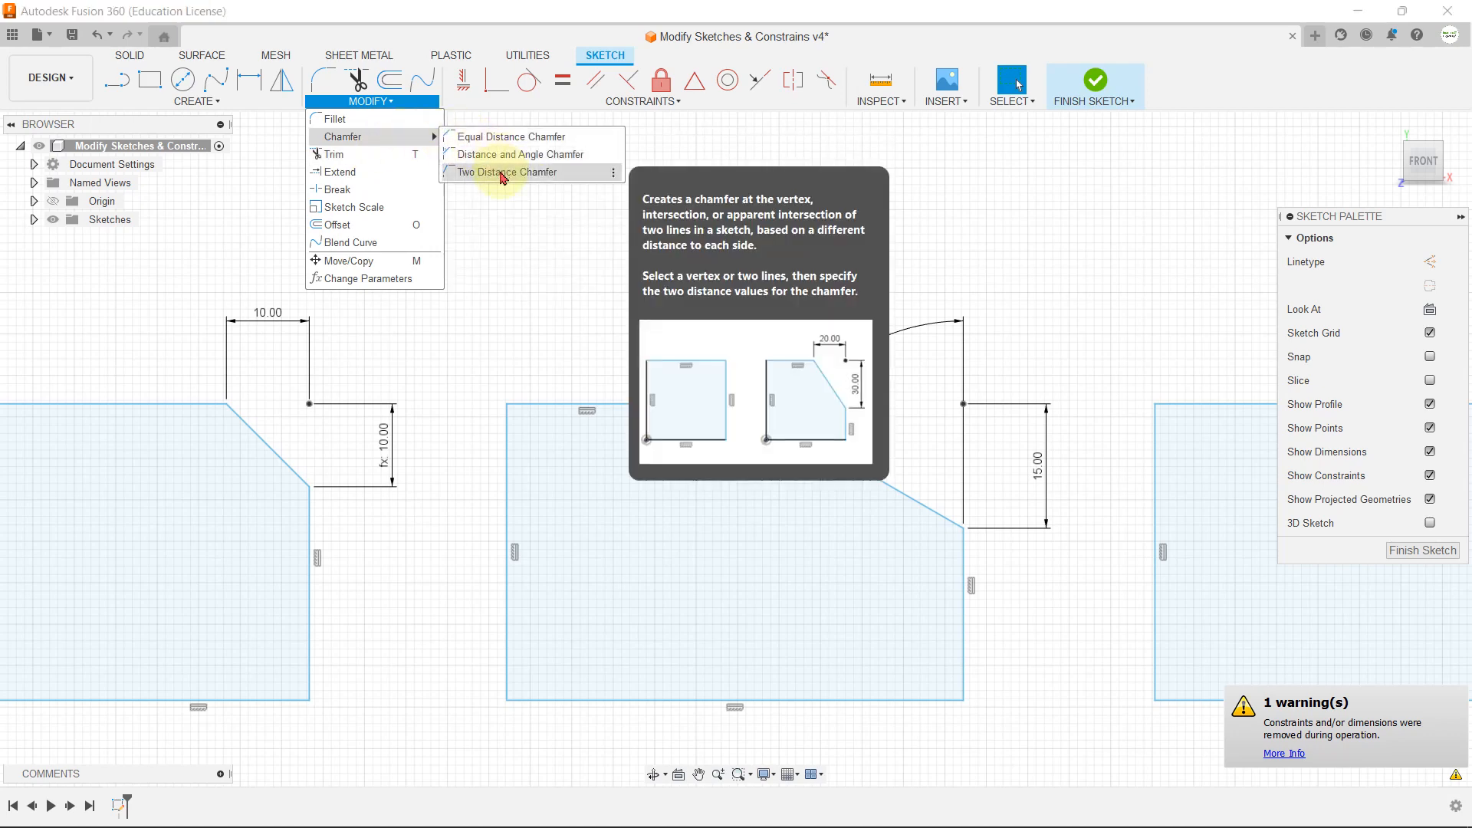
{"action": "left_click", "coordinate": [502, 173]}
{"action": "scroll", "coordinate": [421, 312], "scroll_direction": "down", "scroll_amount": 3}
{"action": "scroll", "coordinate": [1029, 364], "scroll_direction": "up", "scroll_amount": 5}
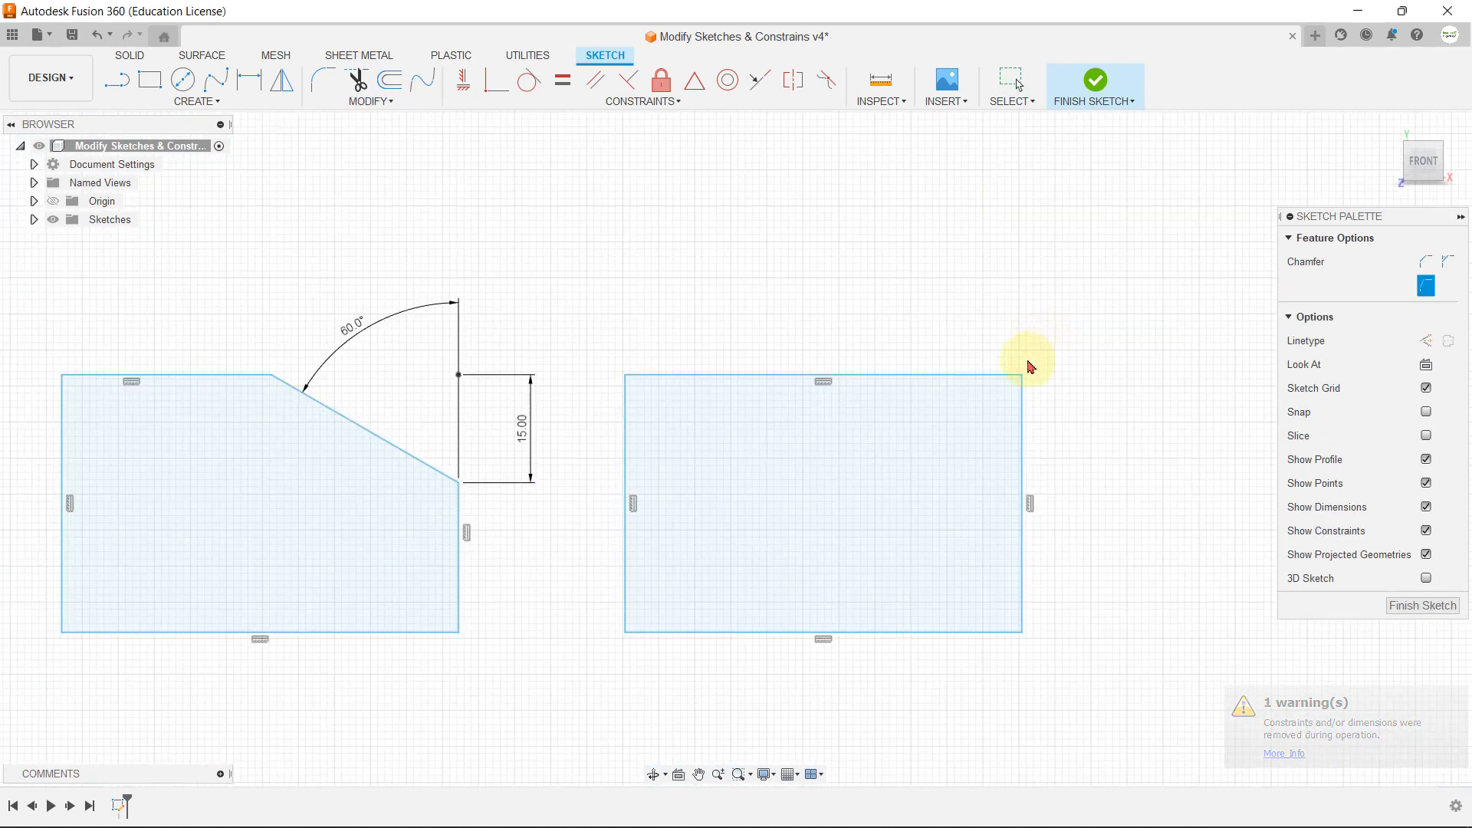
{"action": "scroll", "coordinate": [1025, 354], "scroll_direction": "up", "scroll_amount": 2}
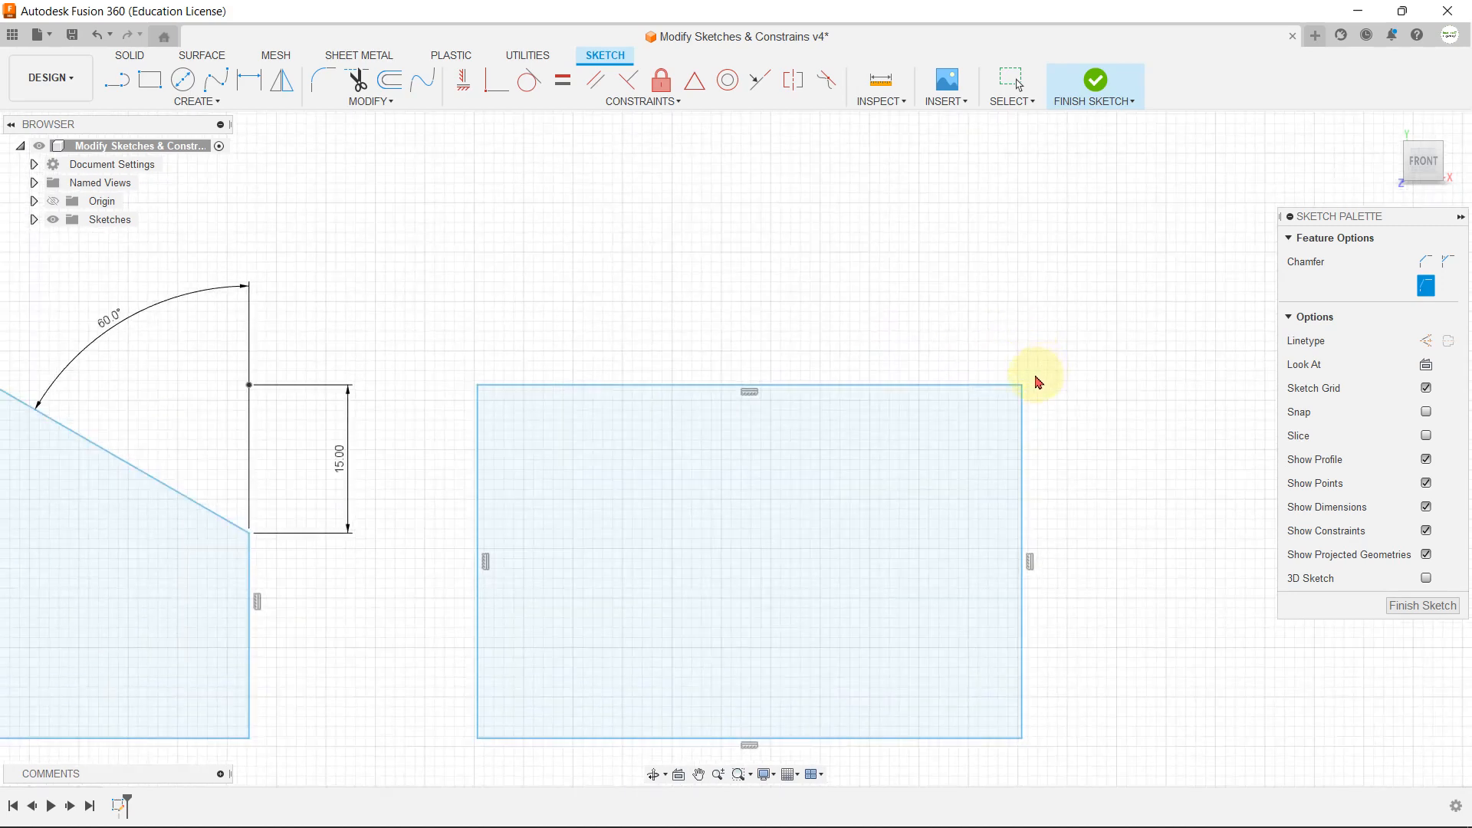
{"action": "left_click", "coordinate": [1021, 386]}
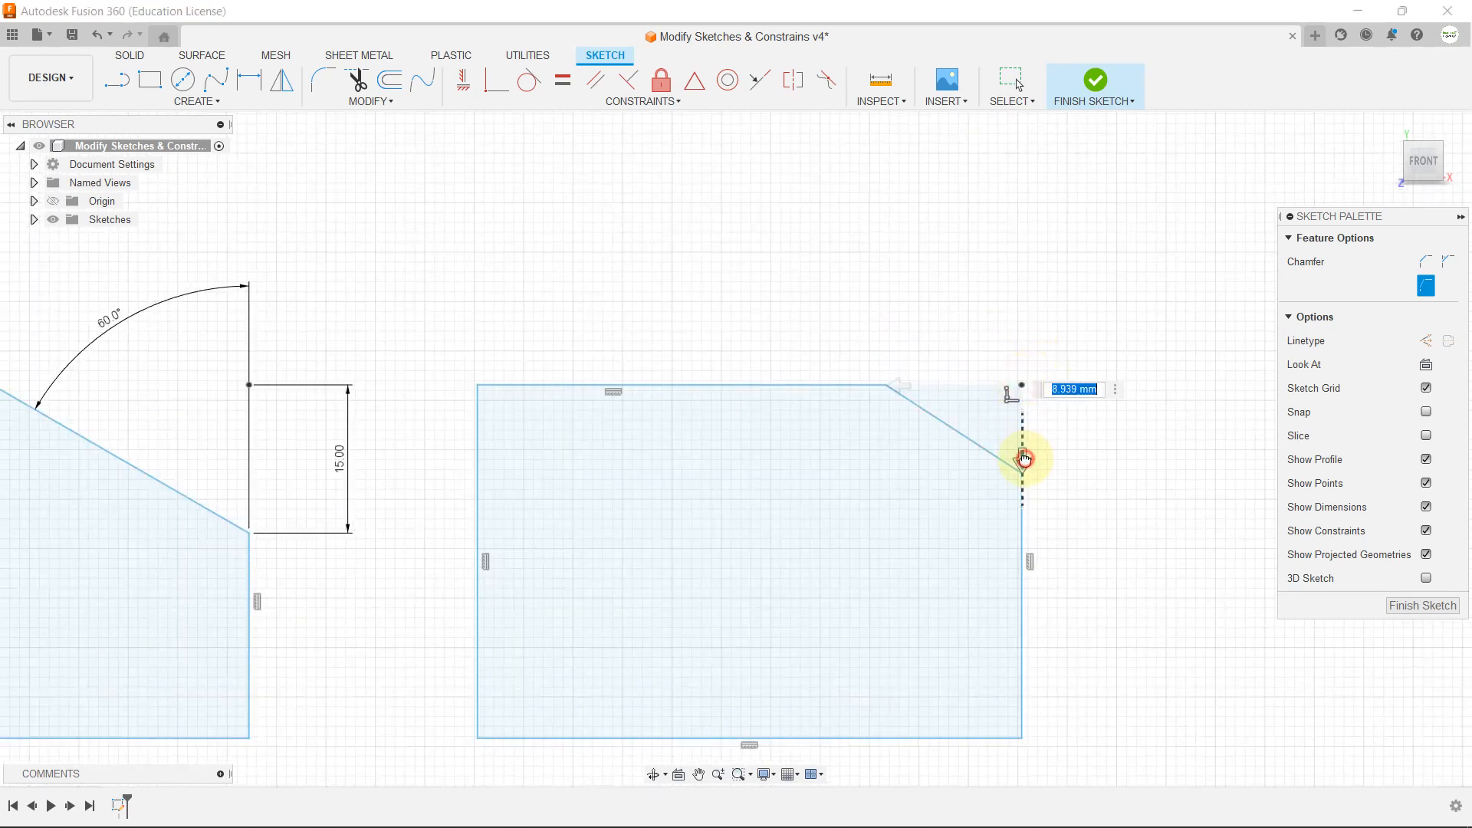
{"action": "left_click_drag", "start_coordinate": [1024, 459], "coordinate": [1026, 488]}
{"action": "key", "text": "Return"}
{"action": "left_click", "coordinate": [901, 385]}
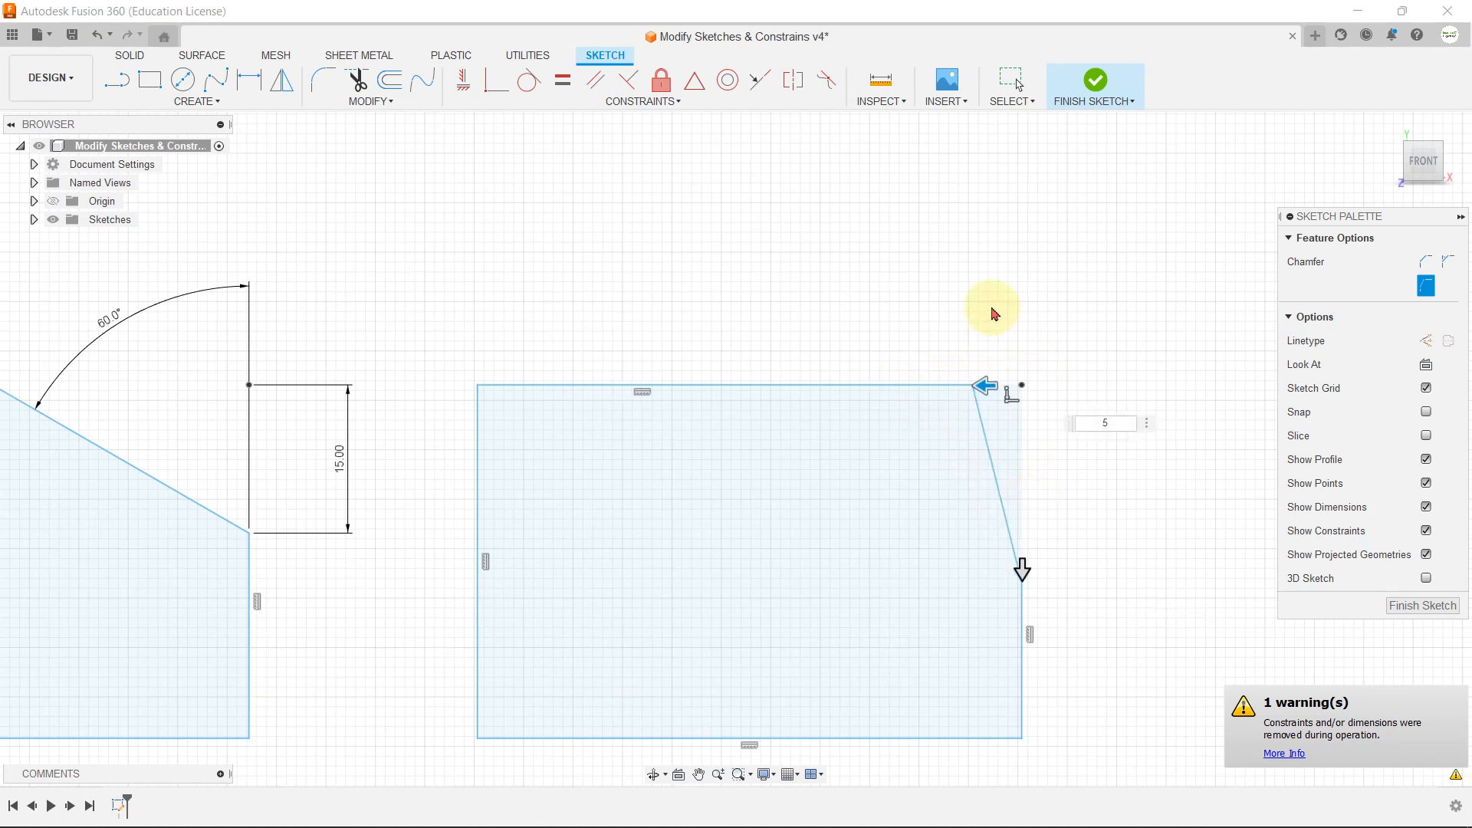
{"action": "key", "text": "Return"}
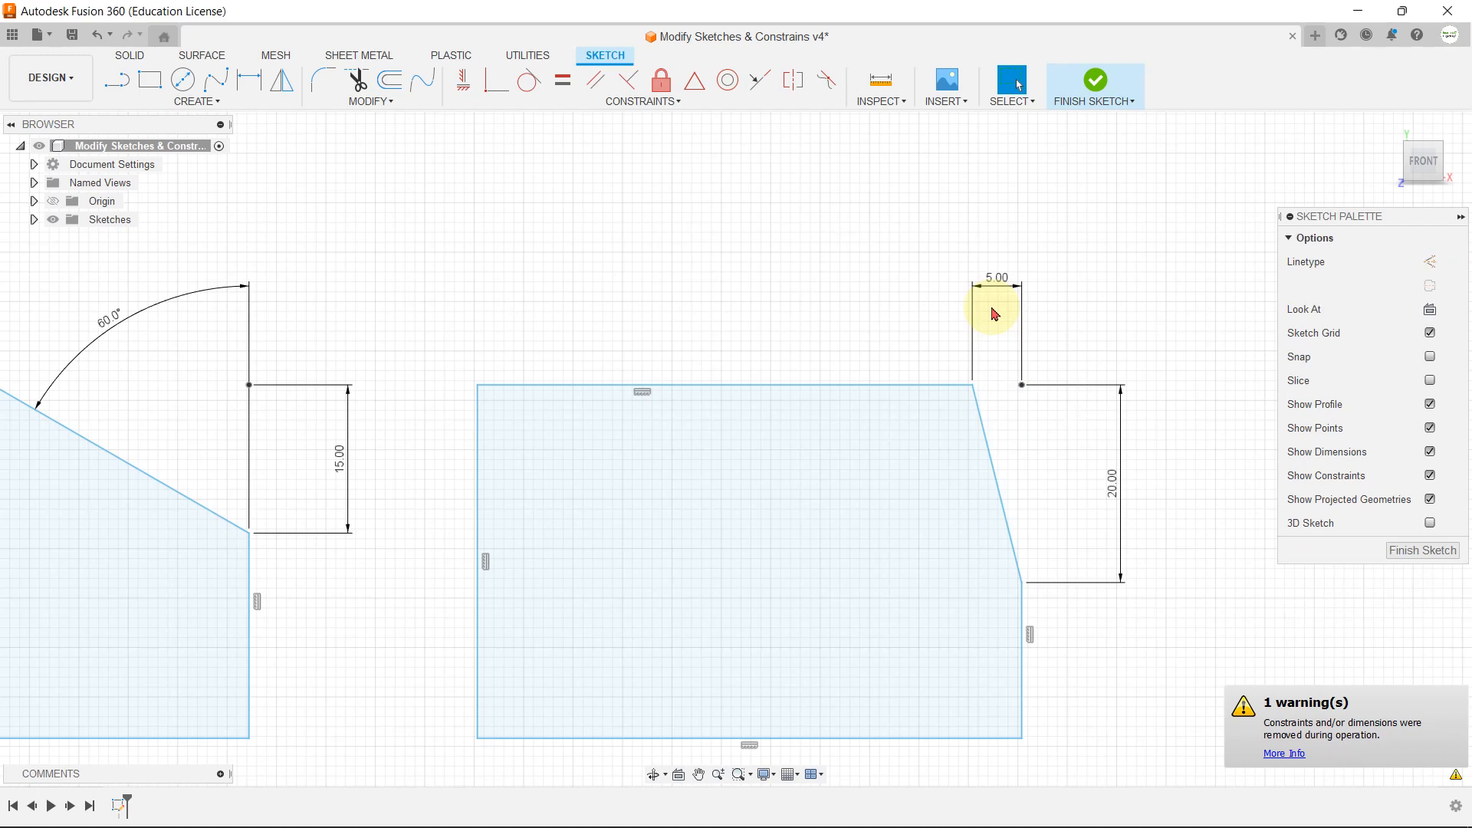
Step: Trim the circle's upper half and the bottom edge segment inside it on the third row's first rectangle, leaving a semicircular bulge
{"action": "left_click", "coordinate": [387, 101]}
{"action": "left_click", "coordinate": [385, 167]}
{"action": "scroll", "coordinate": [702, 204], "scroll_direction": "down", "scroll_amount": 6}
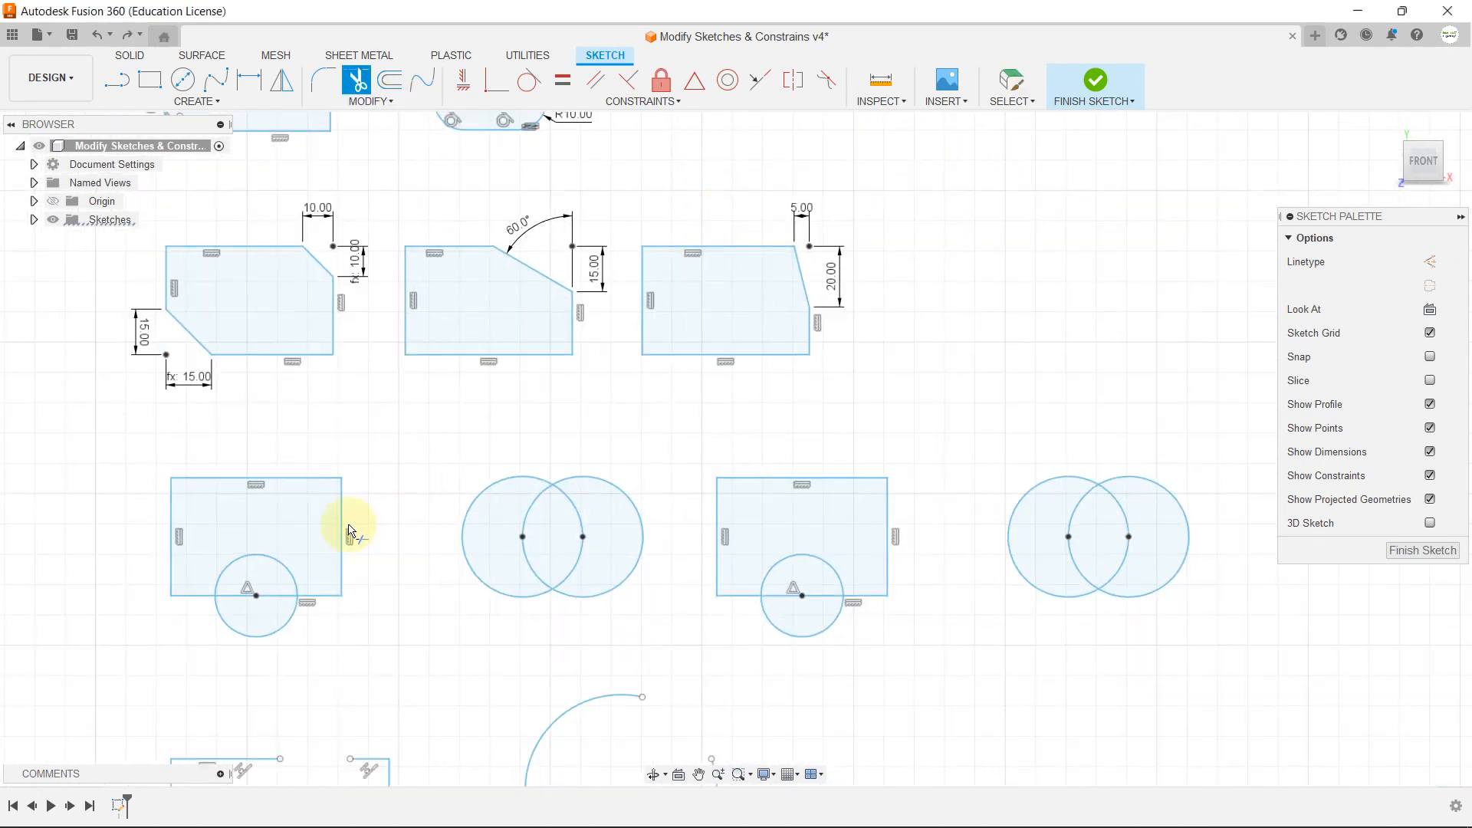
{"action": "scroll", "coordinate": [635, 438], "scroll_direction": "up", "scroll_amount": 5}
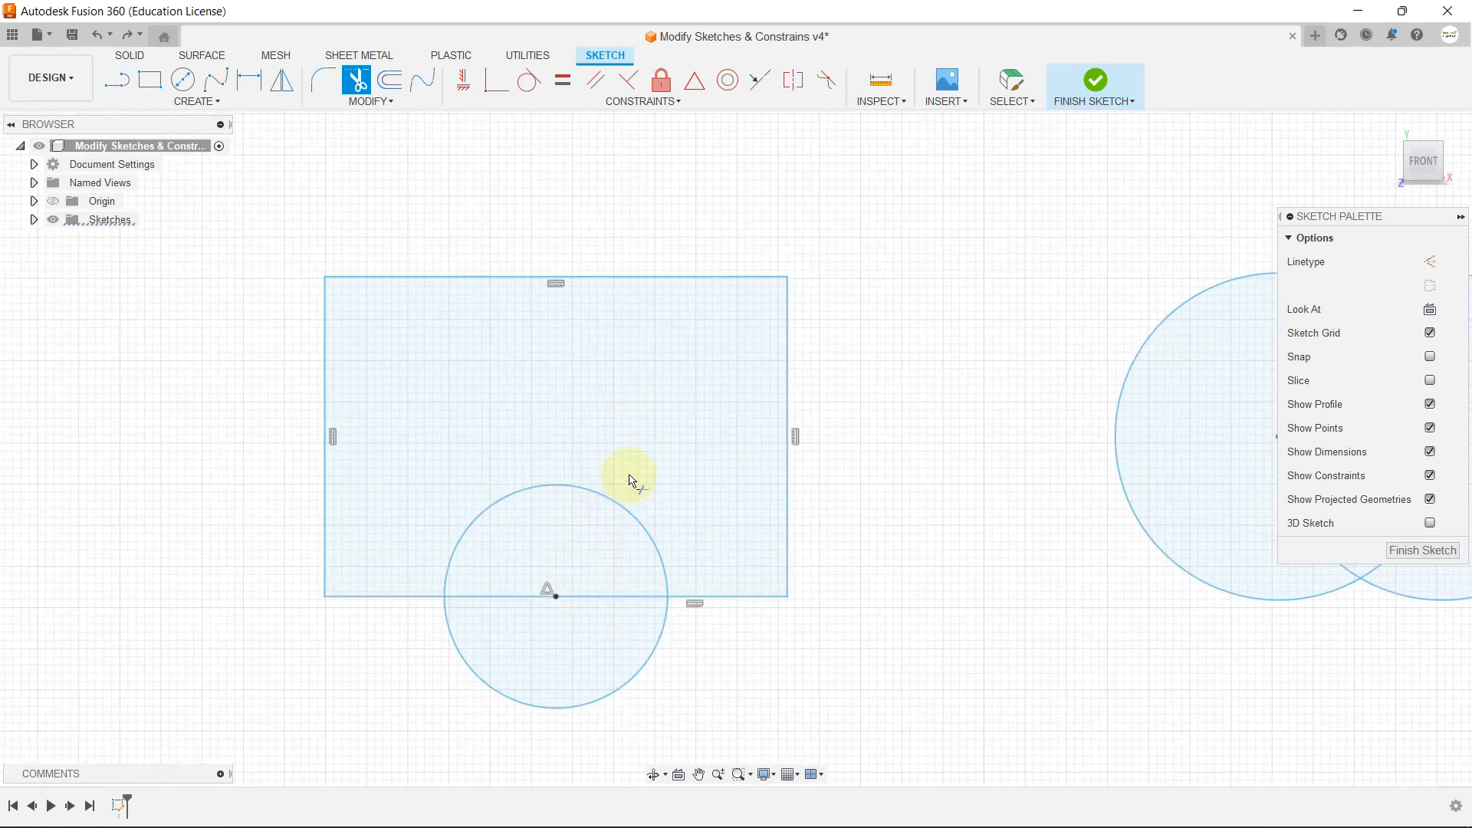
{"action": "scroll", "coordinate": [627, 483], "scroll_direction": "up", "scroll_amount": 2}
{"action": "left_click", "coordinate": [602, 511]}
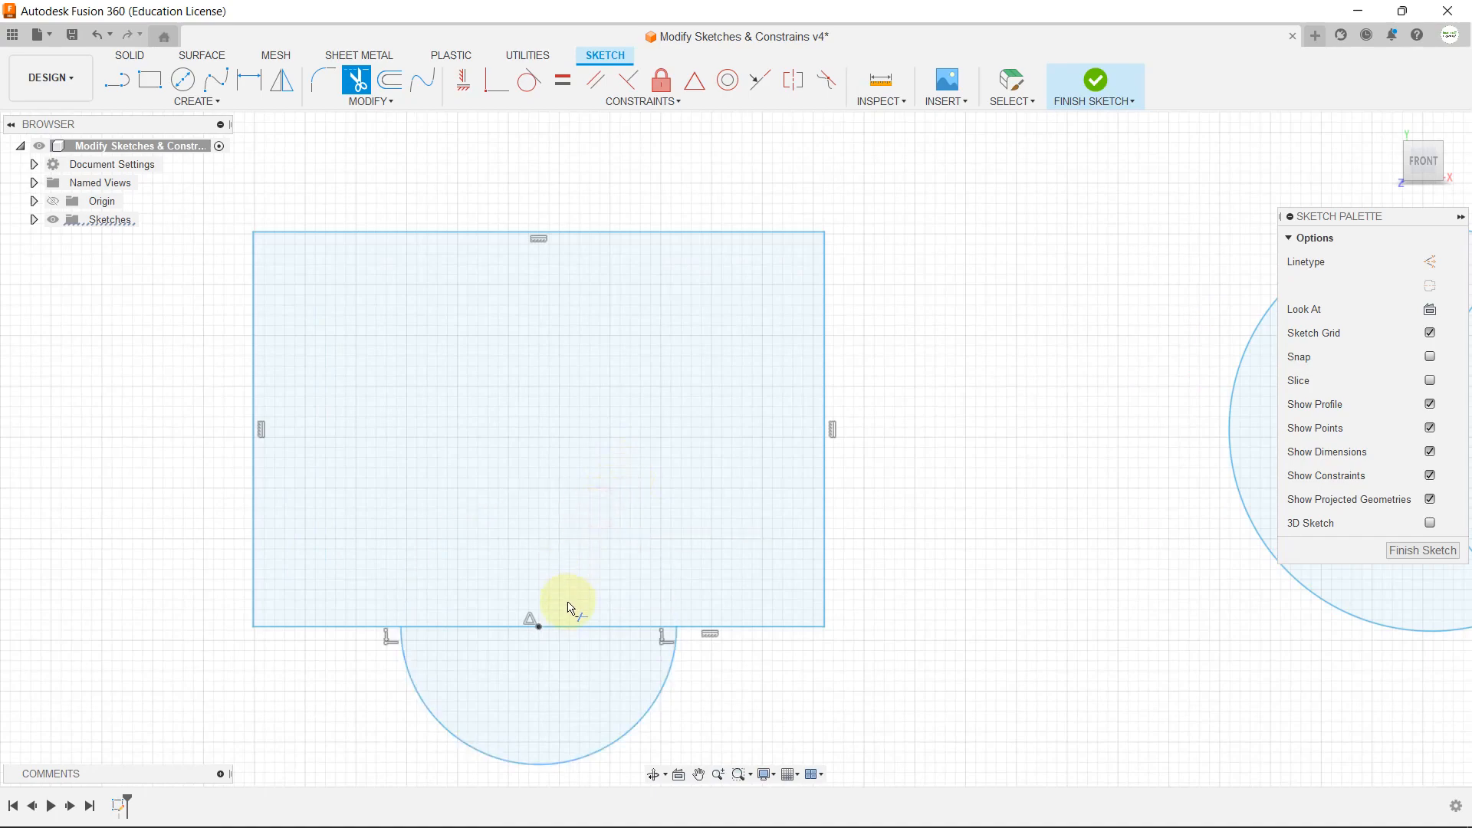
{"action": "left_click", "coordinate": [582, 631]}
Step: Trim both inner arcs of the third row's first pair of overlapping circles to leave a single merged outline
{"action": "scroll", "coordinate": [394, 494], "scroll_direction": "down", "scroll_amount": 5}
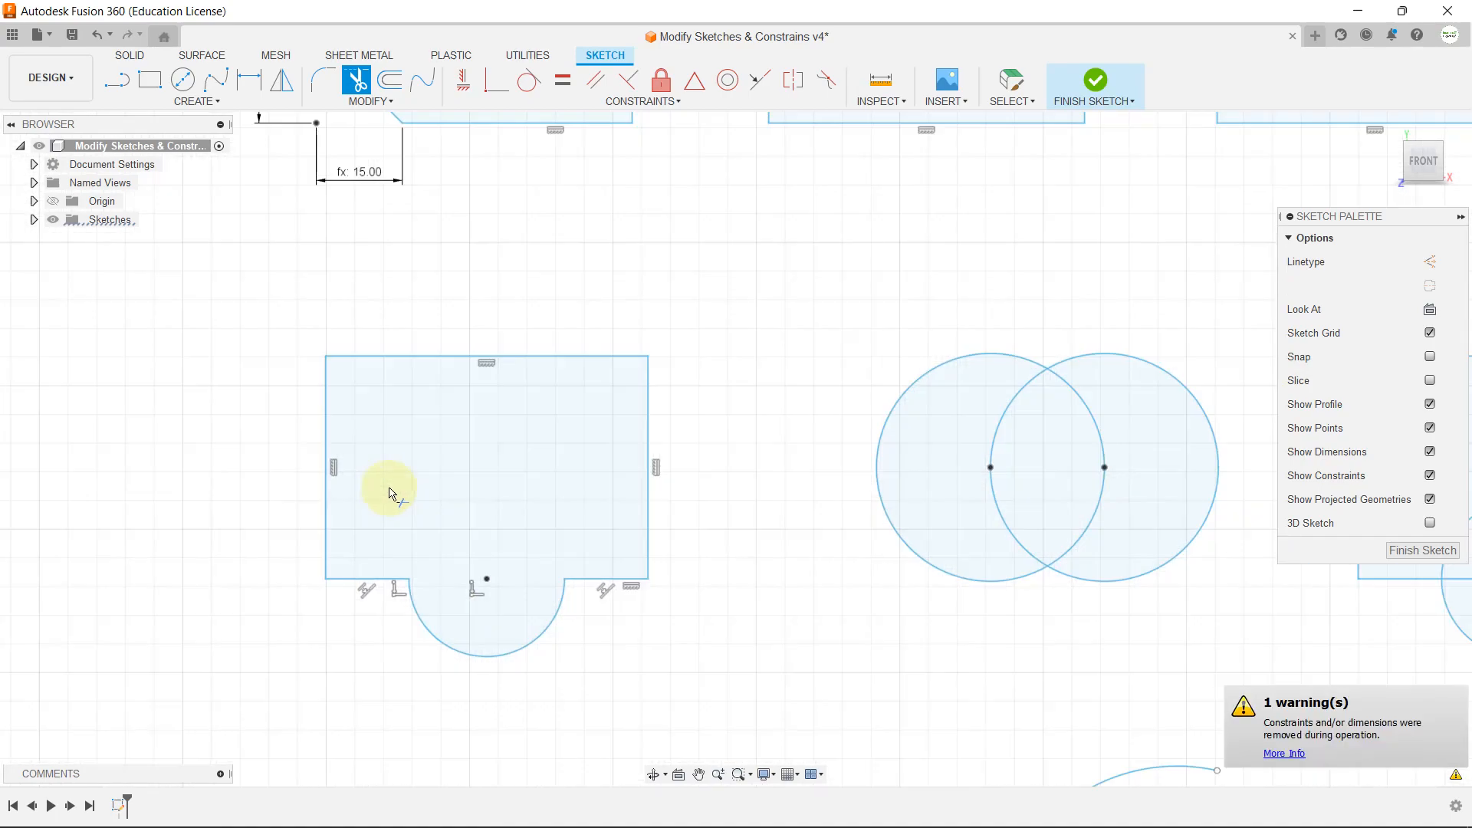
{"action": "scroll", "coordinate": [874, 472], "scroll_direction": "up", "scroll_amount": 3}
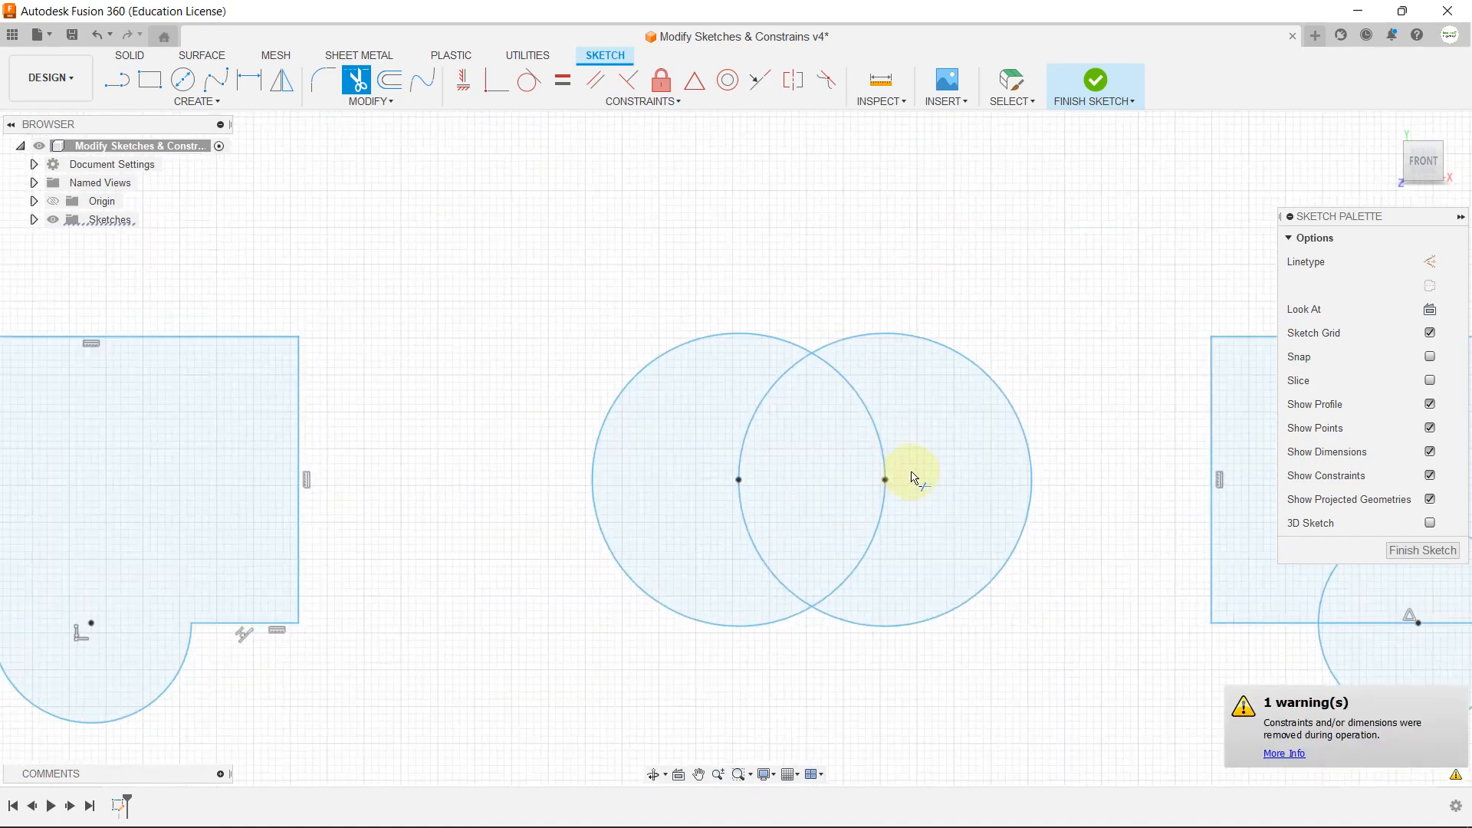
{"action": "left_click", "coordinate": [875, 437]}
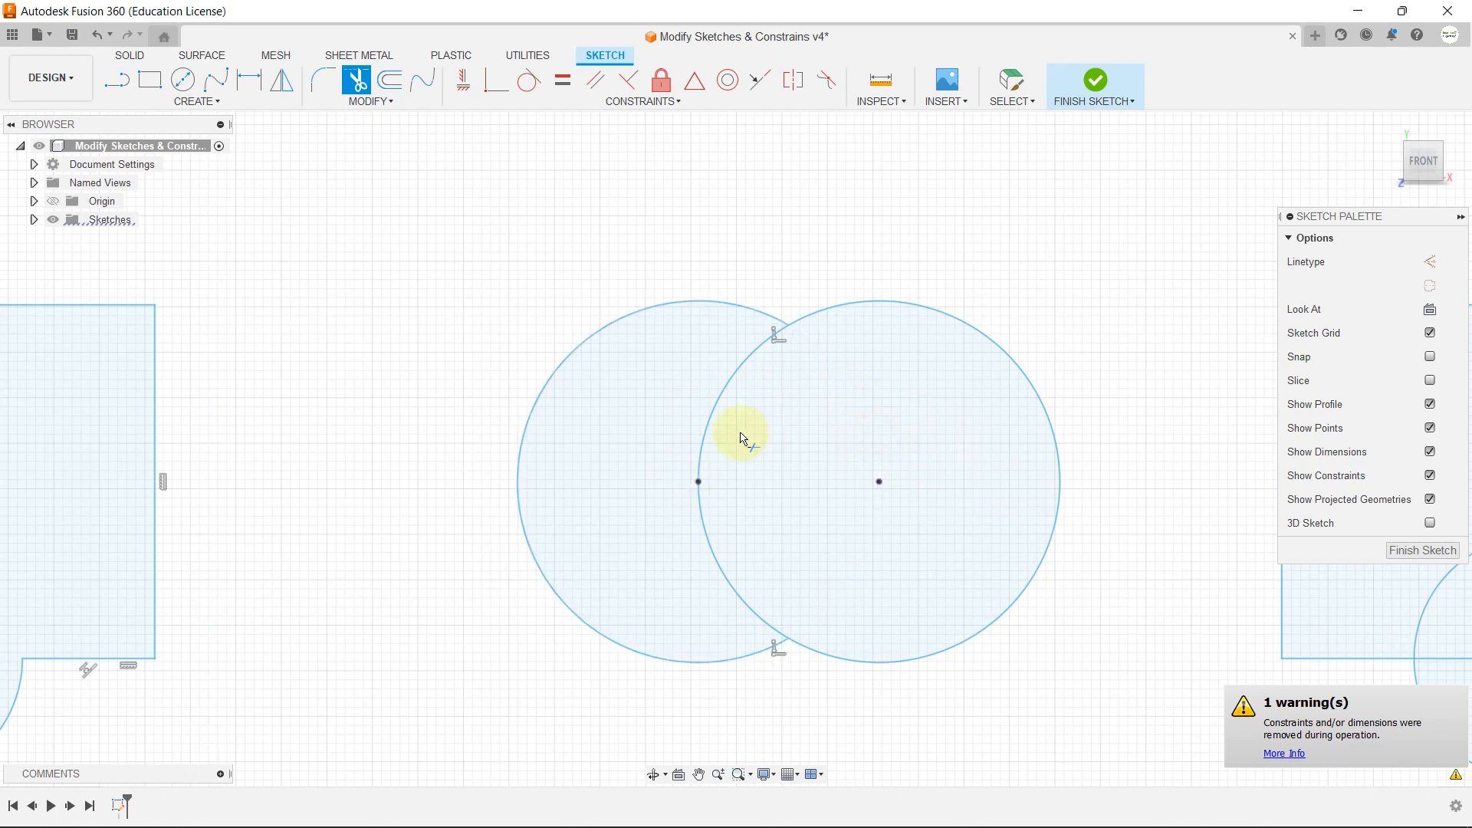
{"action": "left_click", "coordinate": [716, 407]}
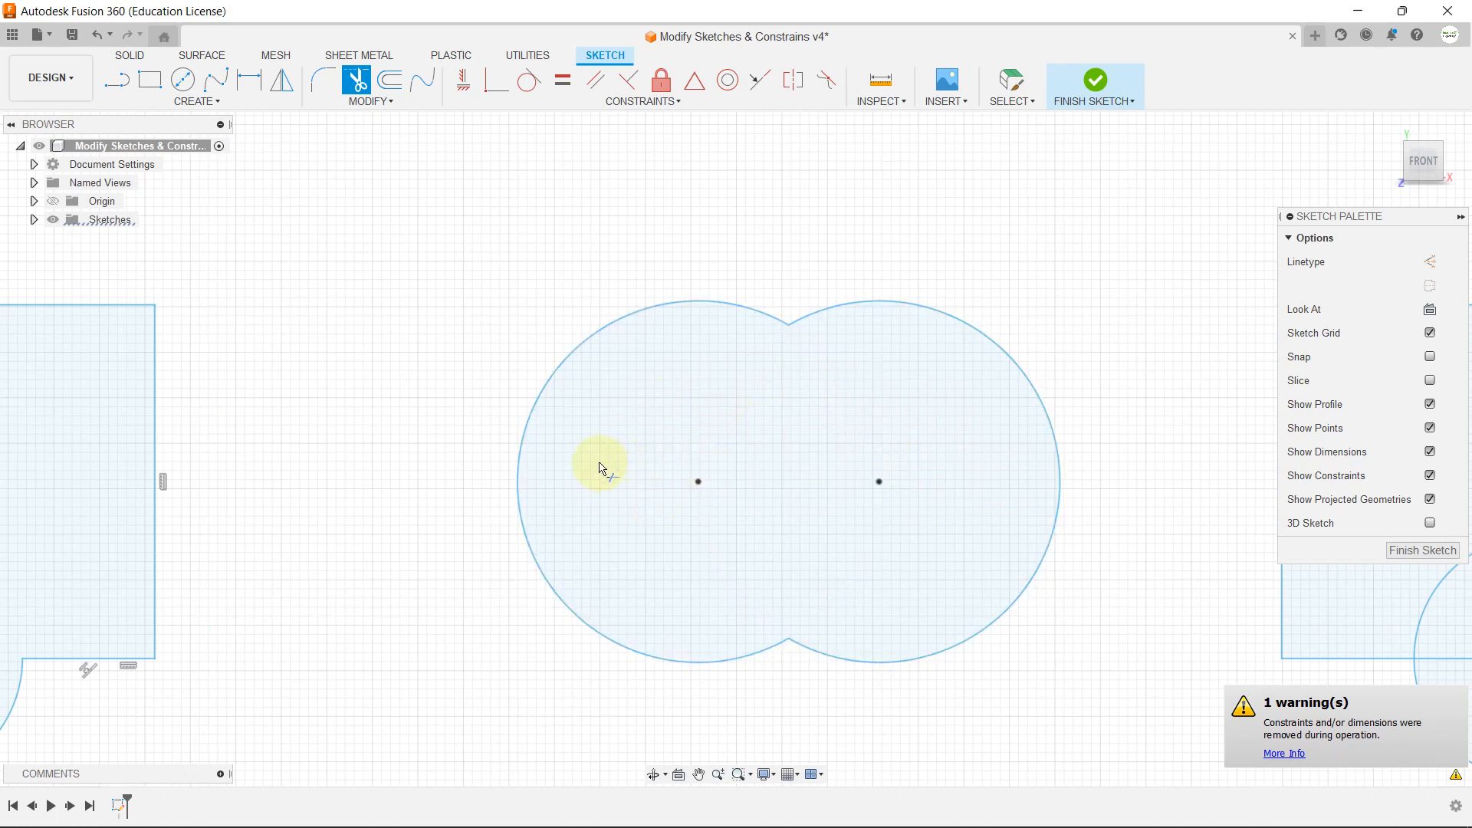
Step: Trim the circle's lower half and the bottom edge segment inside it on the third row's second rectangle, leaving a semicircular notch
{"action": "scroll", "coordinate": [602, 469], "scroll_direction": "down", "scroll_amount": 7}
{"action": "scroll", "coordinate": [851, 412], "scroll_direction": "up", "scroll_amount": 2}
{"action": "scroll", "coordinate": [851, 412], "scroll_direction": "up", "scroll_amount": 5}
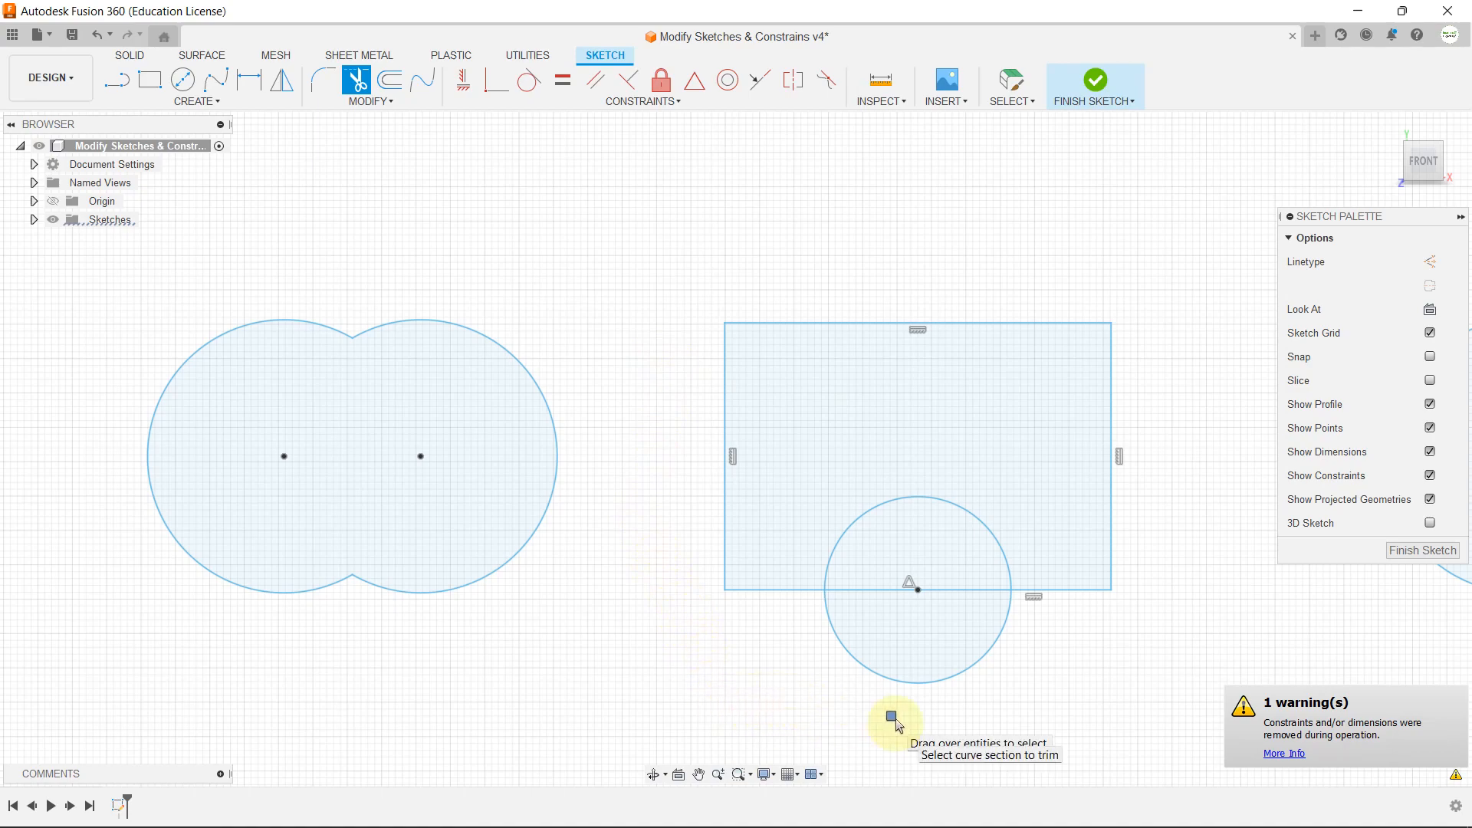
{"action": "left_click", "coordinate": [914, 681]}
{"action": "left_click", "coordinate": [914, 592]}
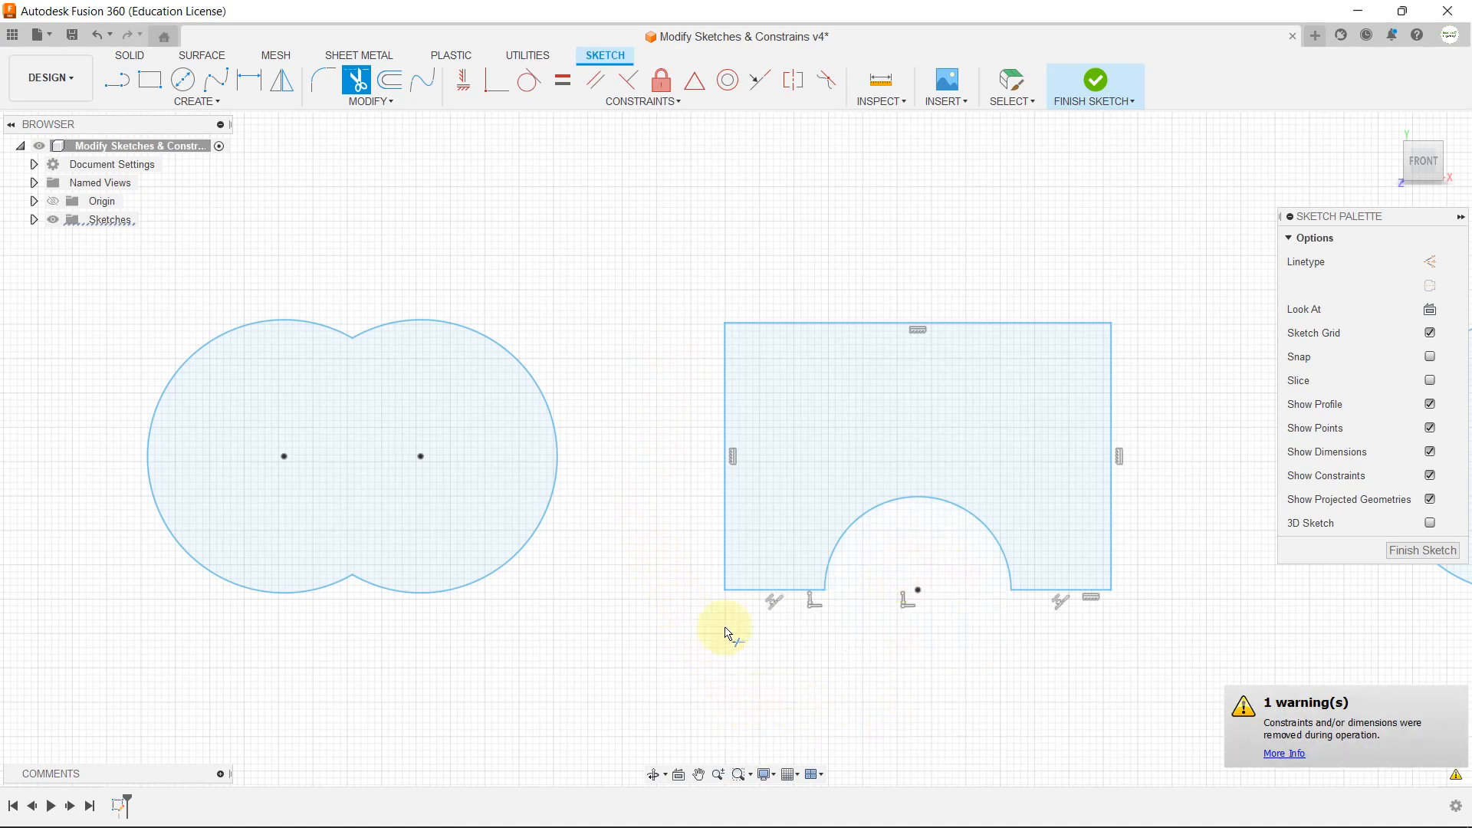
Step: Trim both outer arcs of the third row's second pair of overlapping circles to leave only the lens-shaped overlap
{"action": "scroll", "coordinate": [514, 544], "scroll_direction": "down", "scroll_amount": 5}
{"action": "scroll", "coordinate": [904, 583], "scroll_direction": "up", "scroll_amount": 4}
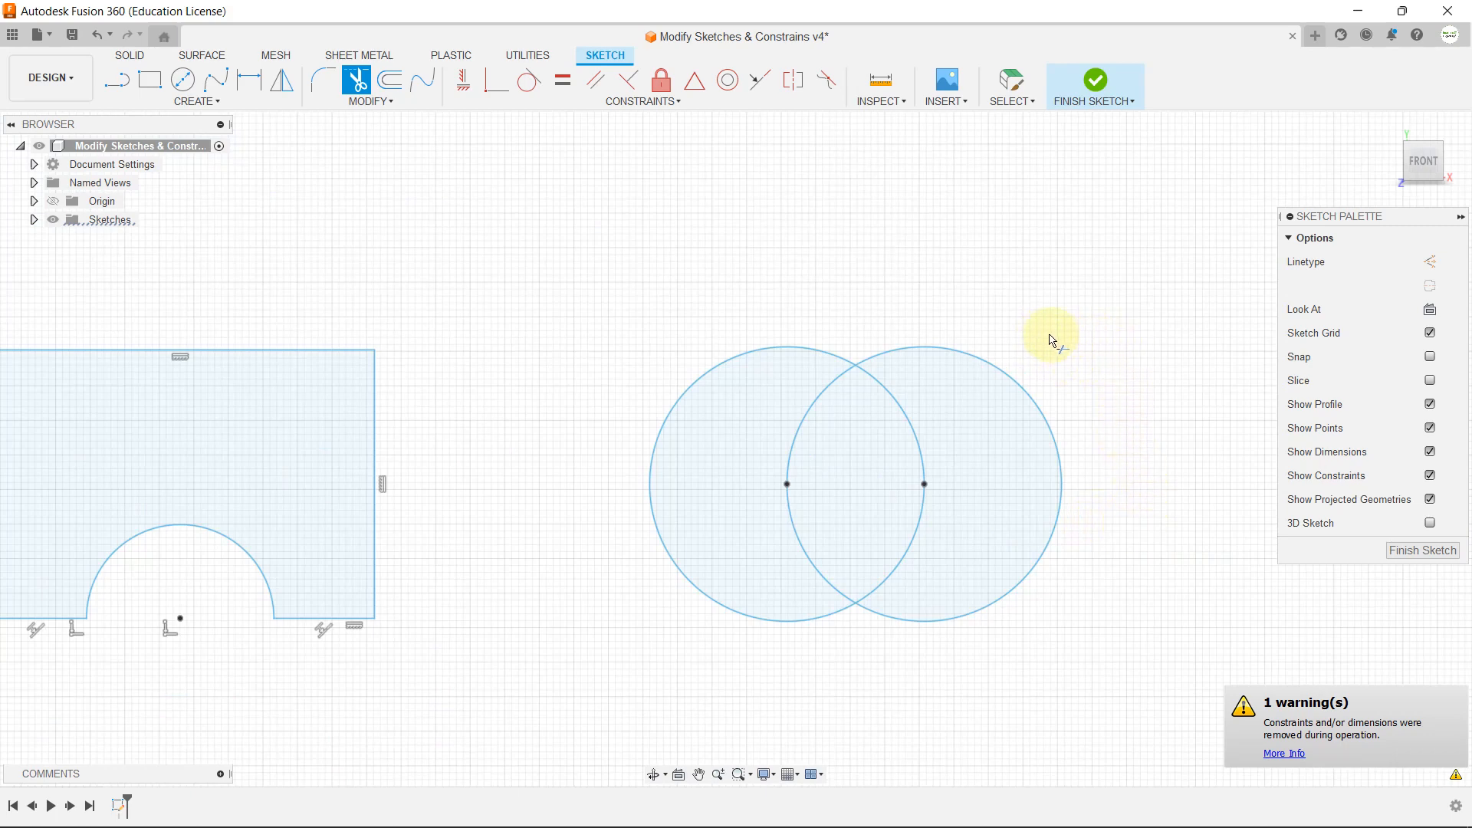
{"action": "left_click", "coordinate": [1006, 363]}
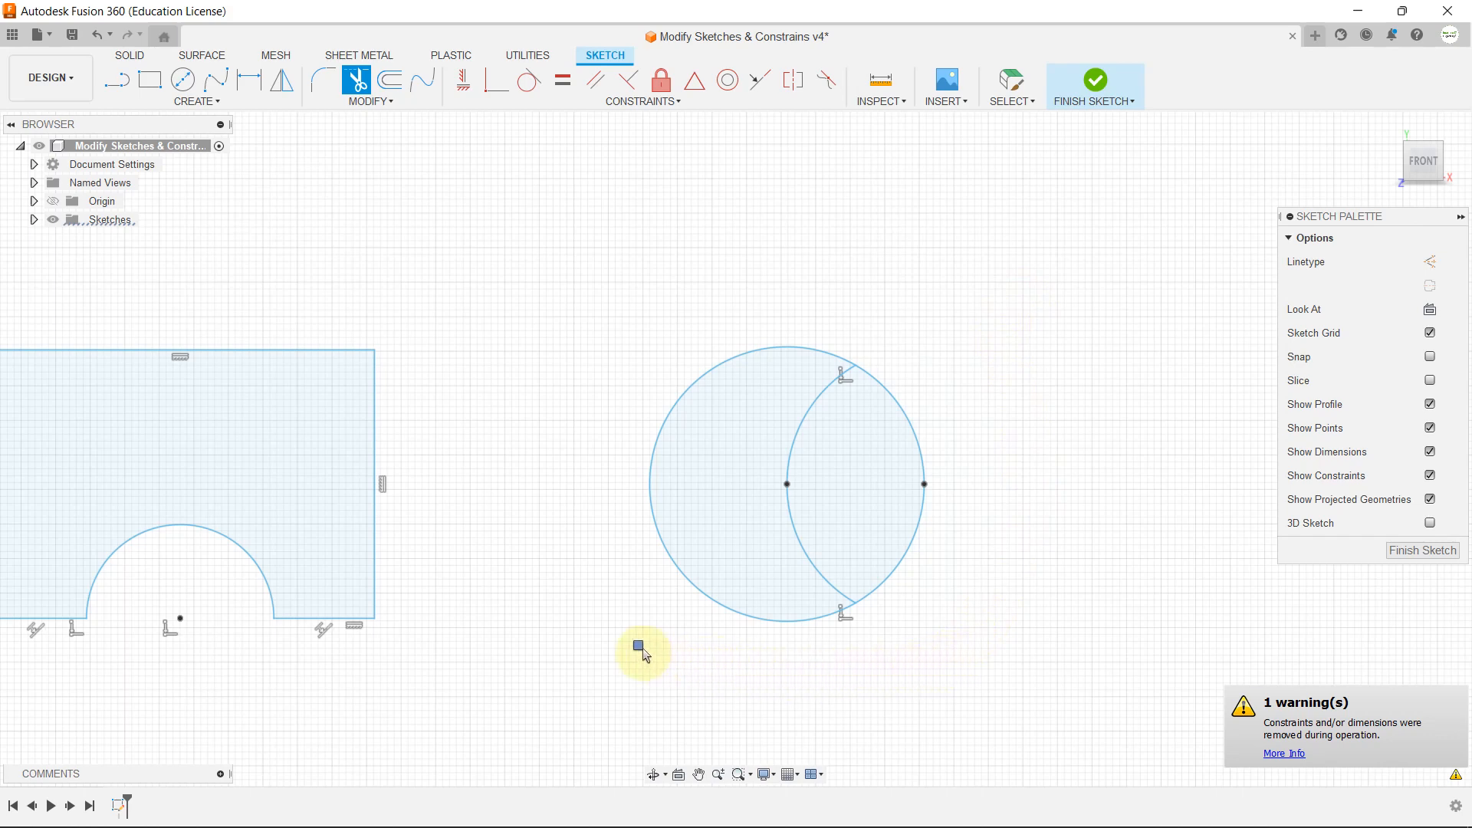
{"action": "left_click", "coordinate": [675, 560]}
{"action": "scroll", "coordinate": [751, 345], "scroll_direction": "down", "scroll_amount": 1}
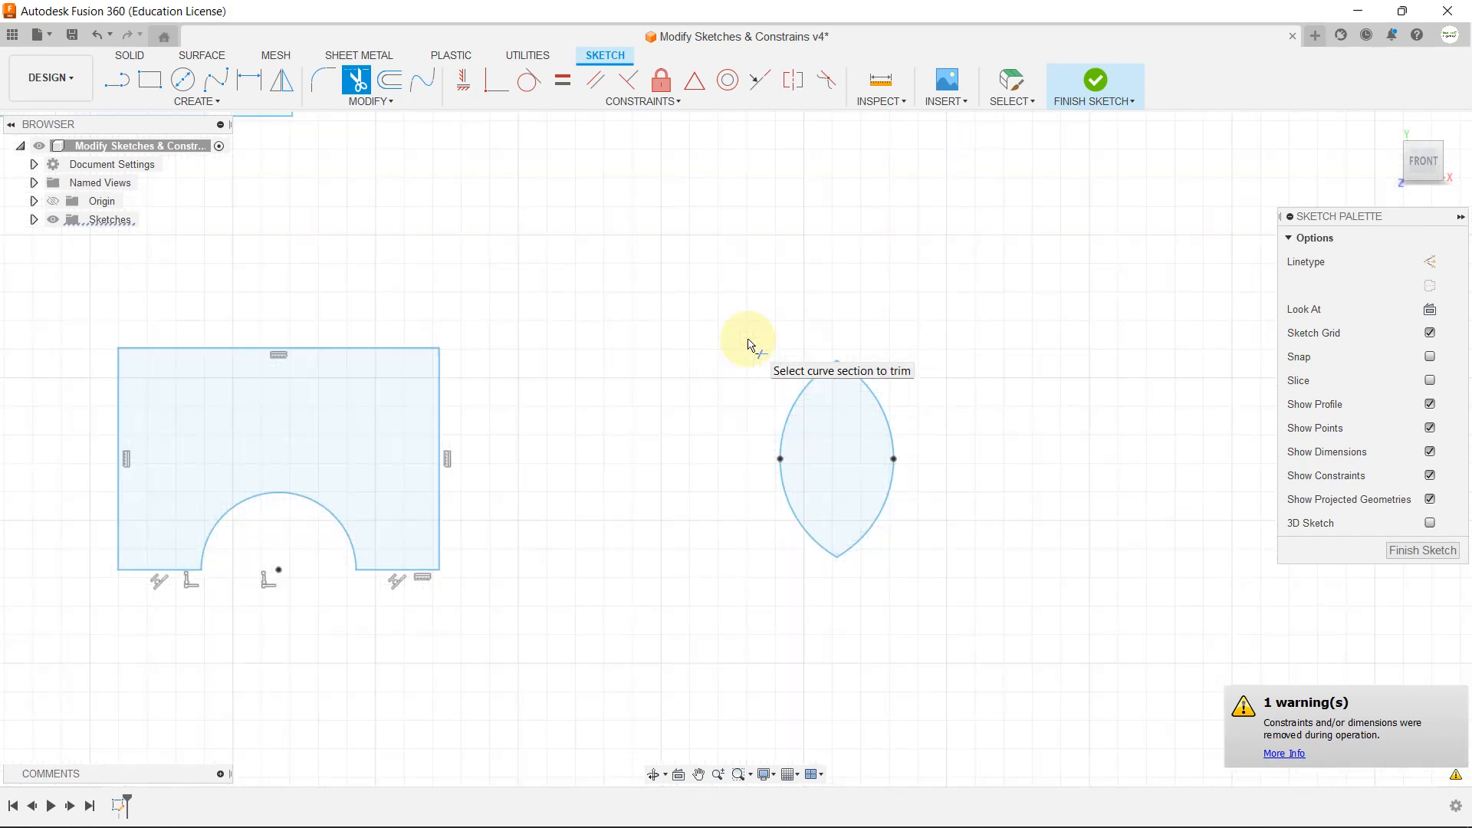
{"action": "key", "text": "Escape"}
Step: Extend the two separated segments of the open rectangle's top edge until they close the gap
{"action": "left_click", "coordinate": [392, 100]}
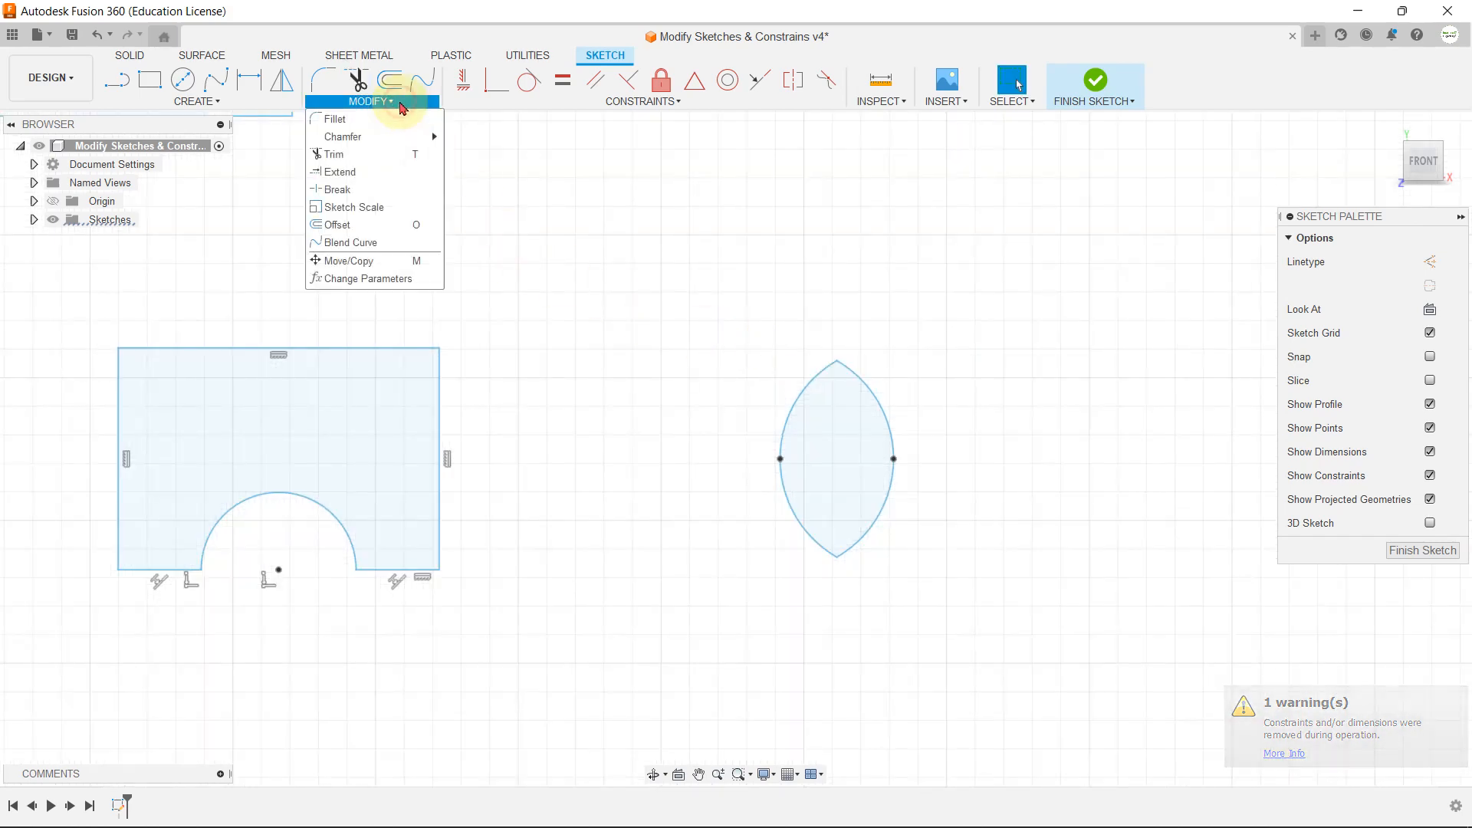
{"action": "left_click", "coordinate": [388, 178]}
{"action": "scroll", "coordinate": [710, 273], "scroll_direction": "down", "scroll_amount": 4}
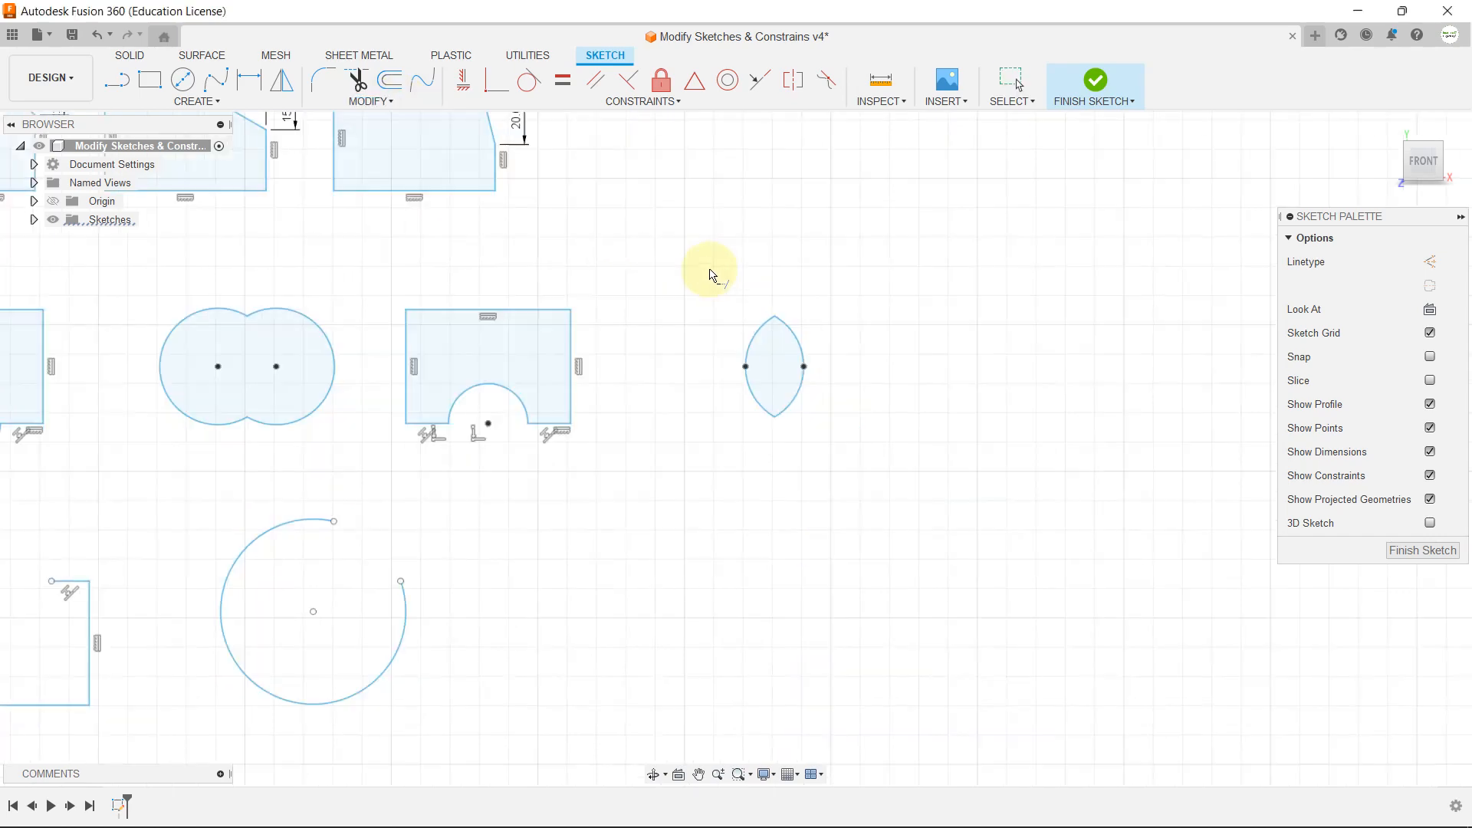
{"action": "scroll", "coordinate": [481, 391], "scroll_direction": "up", "scroll_amount": 1}
{"action": "scroll", "coordinate": [480, 391], "scroll_direction": "up", "scroll_amount": 3}
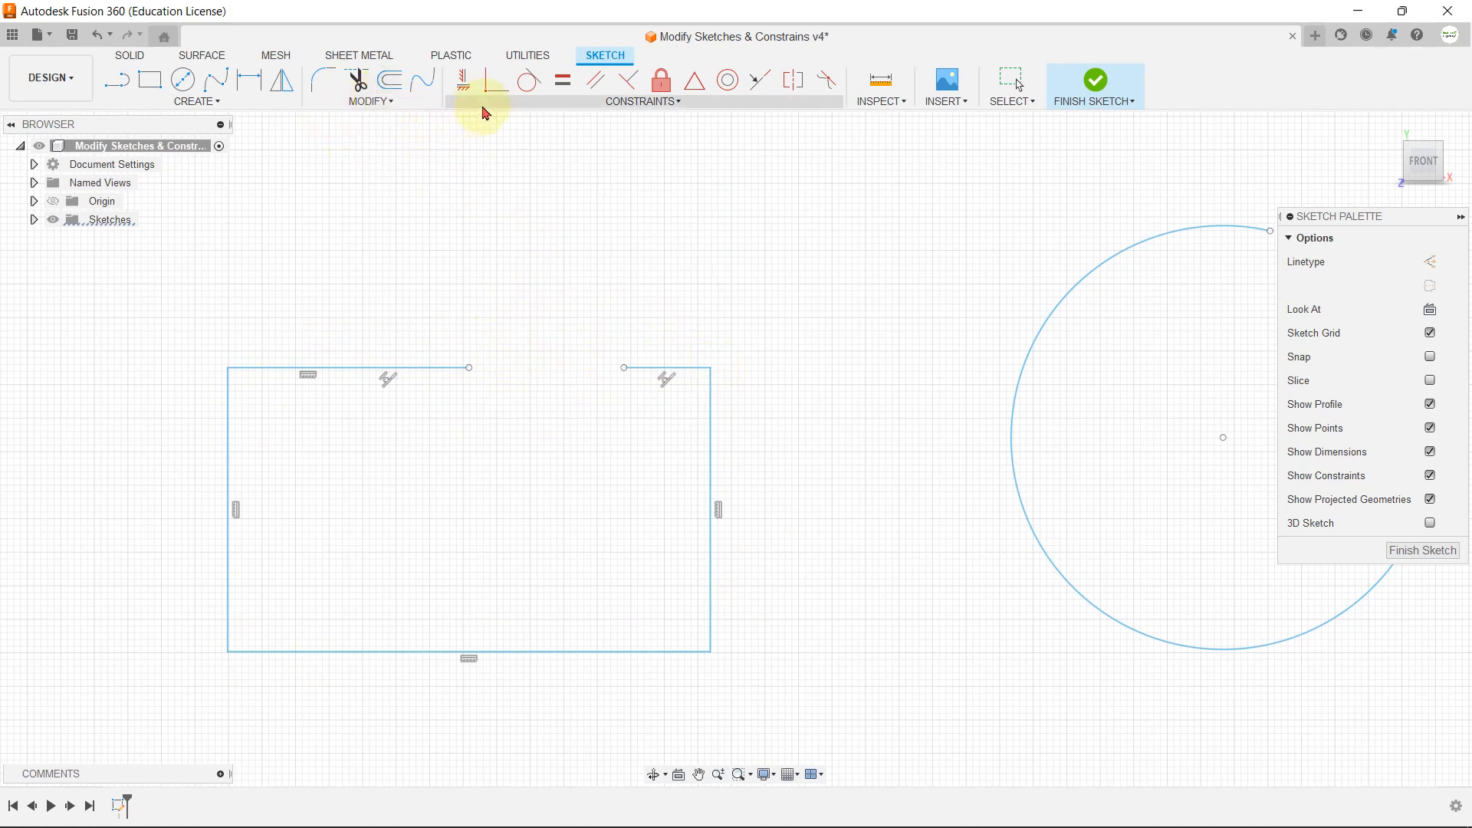
{"action": "left_click", "coordinate": [401, 102]}
{"action": "left_click", "coordinate": [355, 174]}
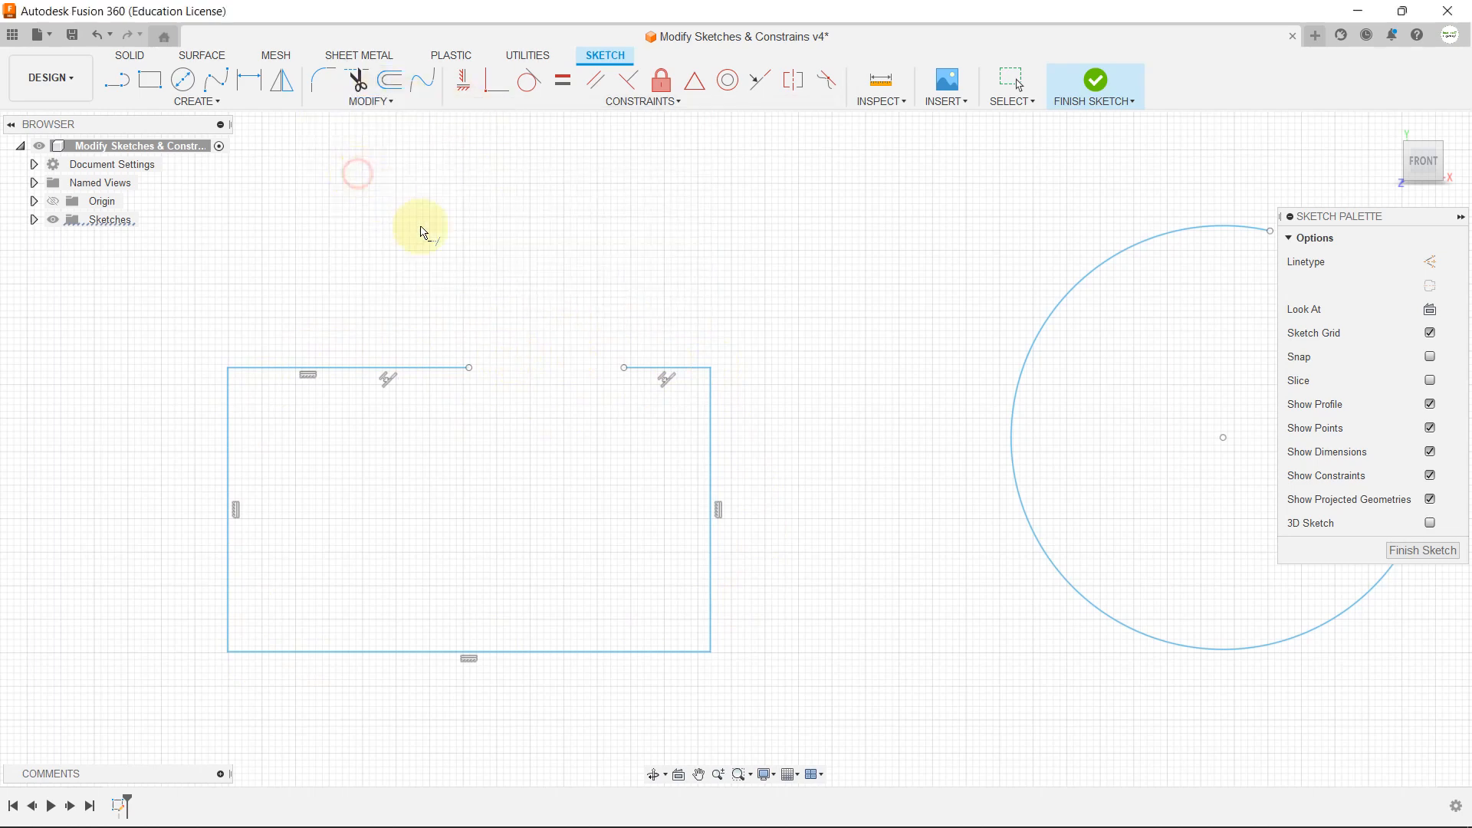
{"action": "left_click", "coordinate": [450, 370]}
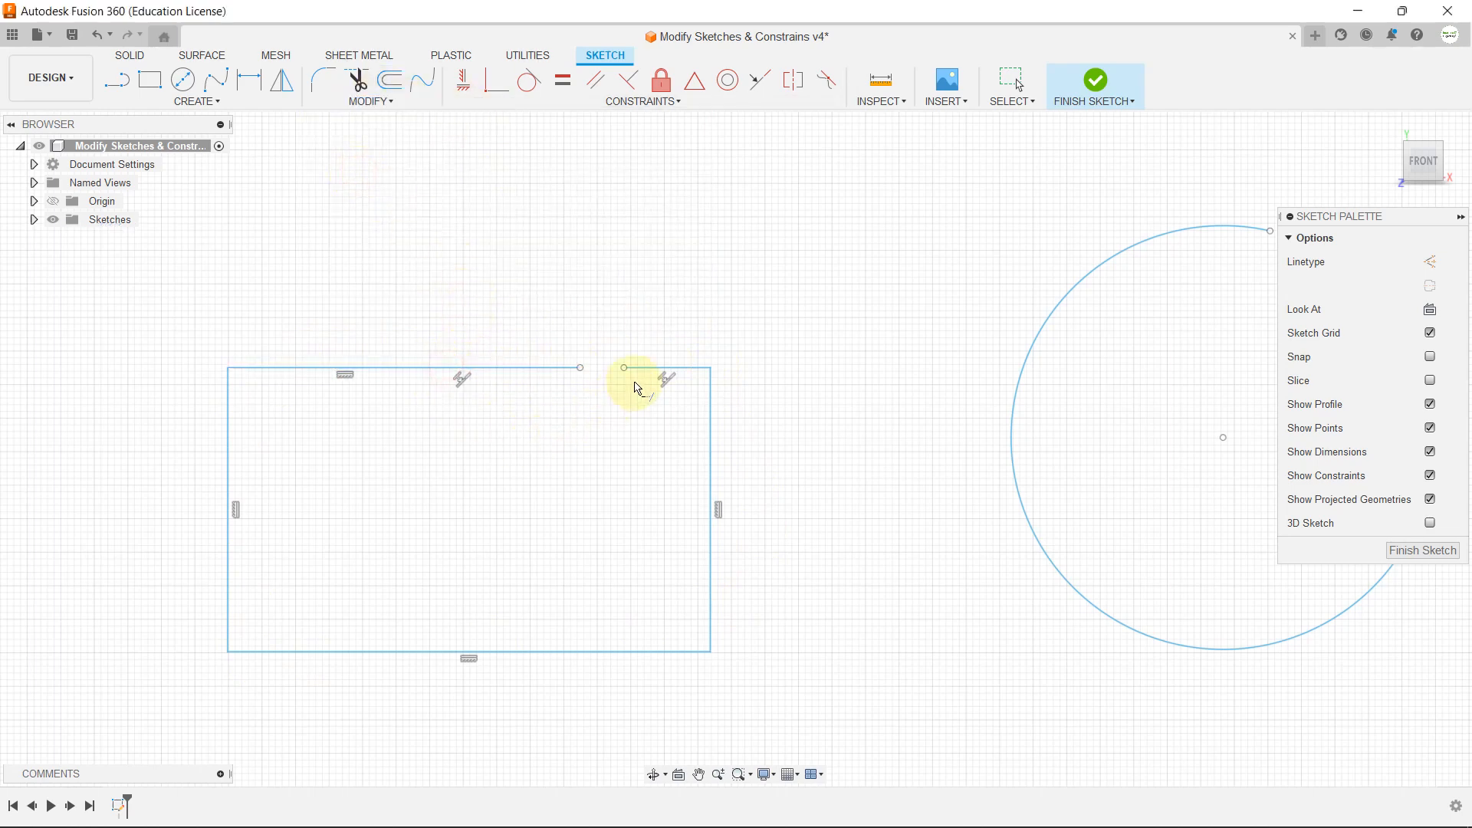
{"action": "left_click", "coordinate": [643, 376]}
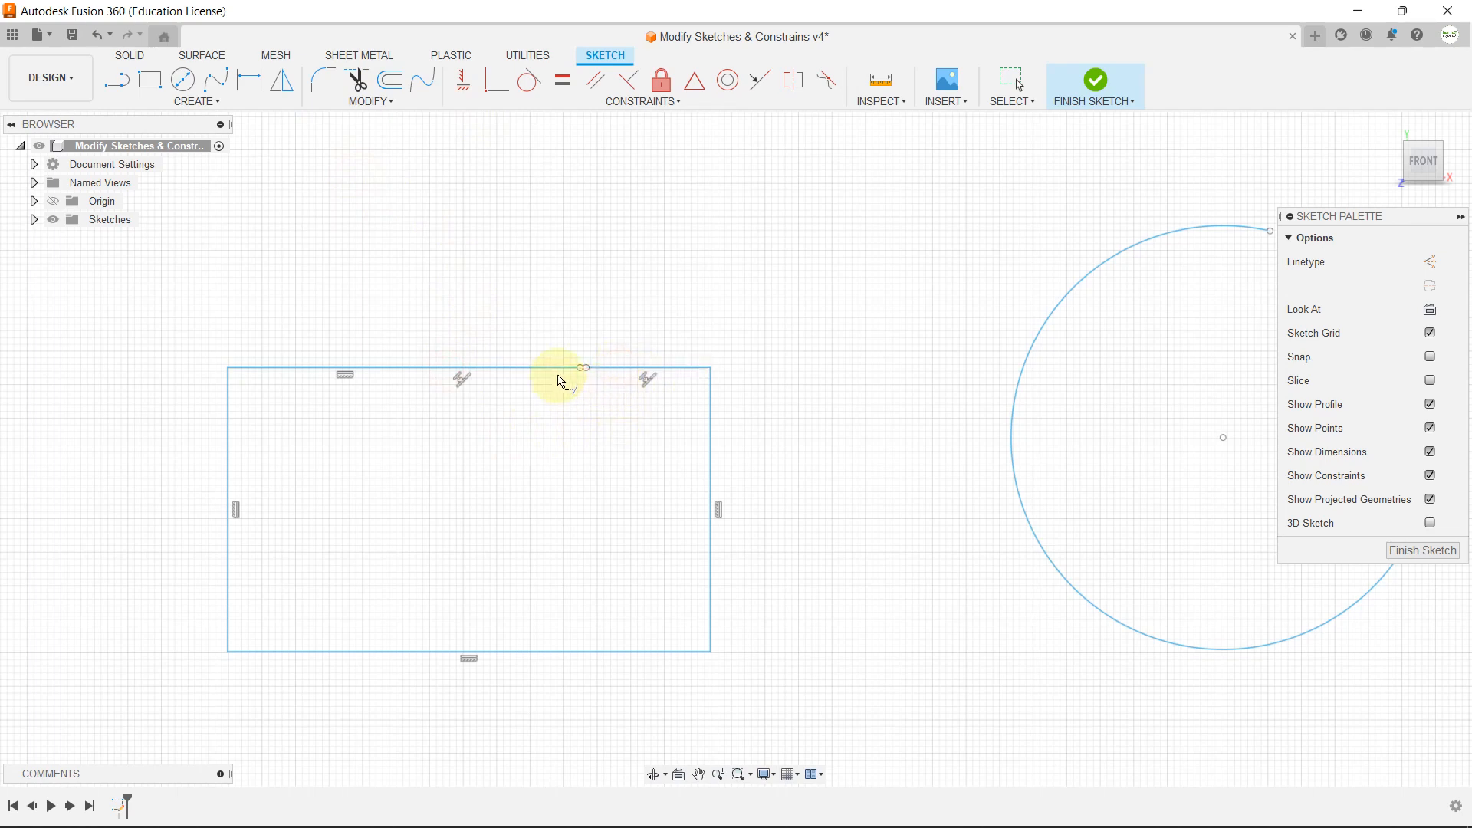
{"action": "left_click", "coordinate": [569, 369]}
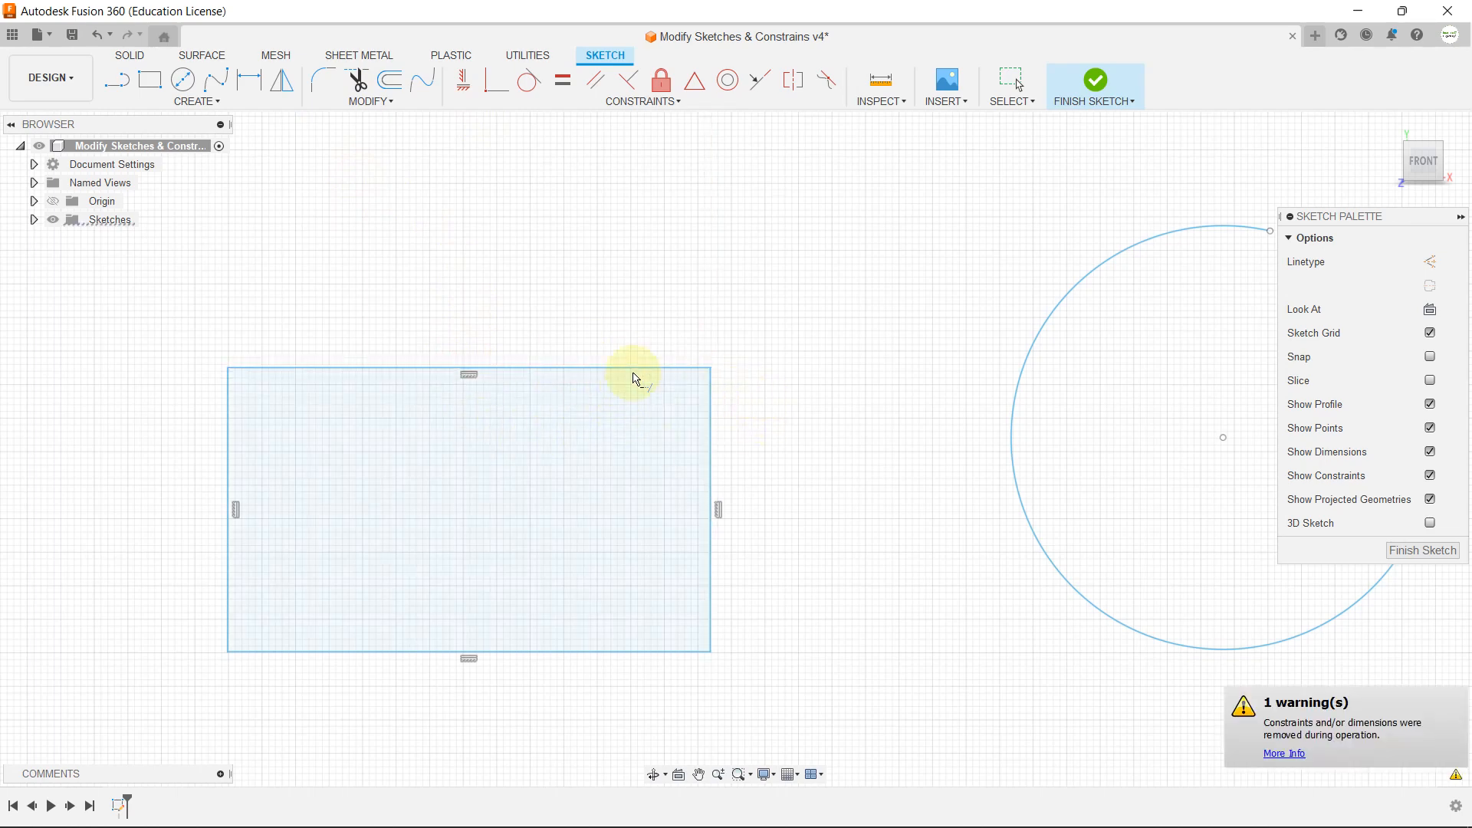
Step: Extend the open arc beside the rectangle into a full circle
{"action": "scroll", "coordinate": [557, 429], "scroll_direction": "down", "scroll_amount": 2}
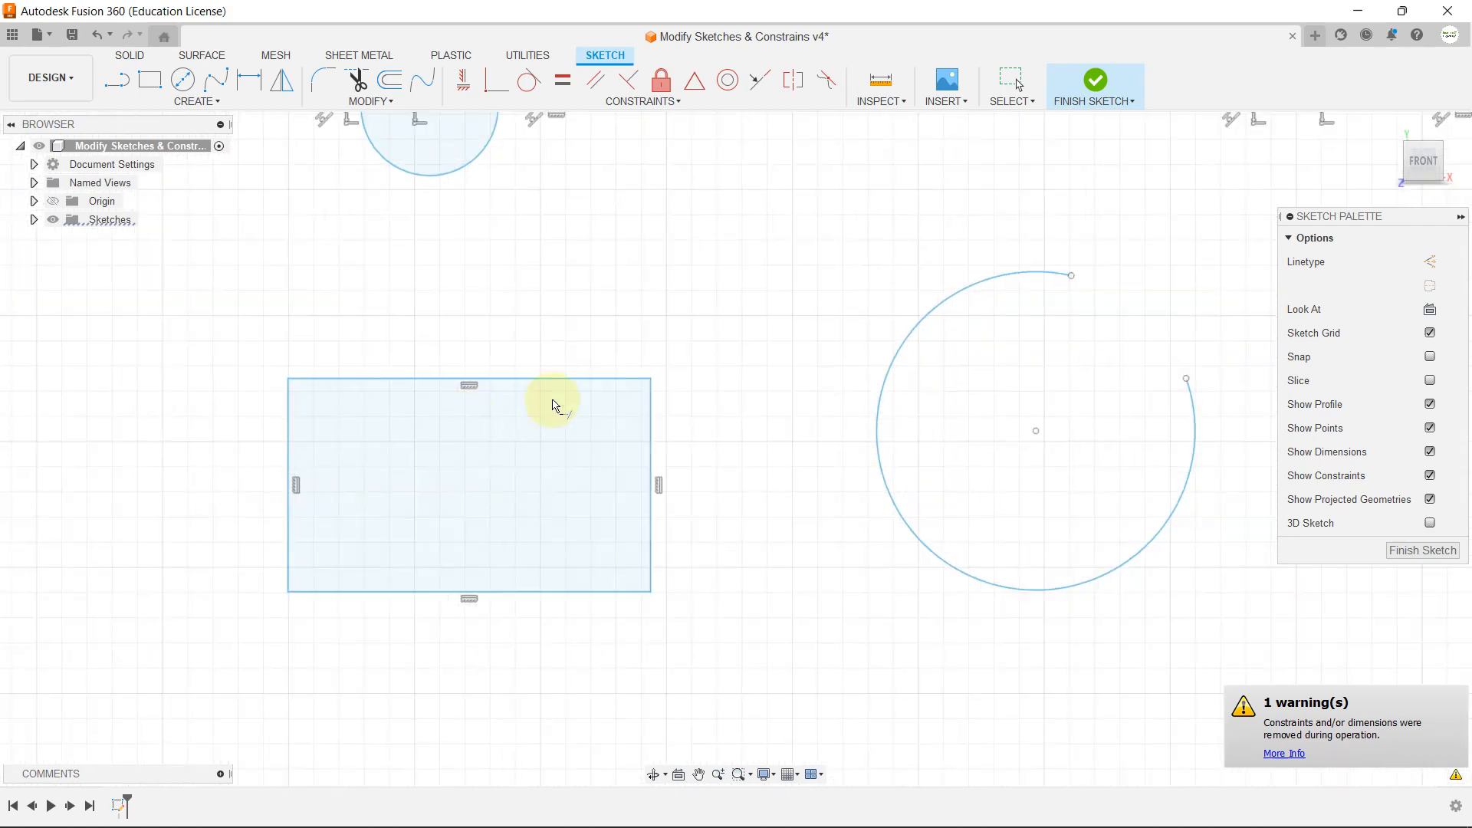
{"action": "scroll", "coordinate": [802, 312], "scroll_direction": "down", "scroll_amount": 2}
{"action": "scroll", "coordinate": [1071, 296], "scroll_direction": "up", "scroll_amount": 3}
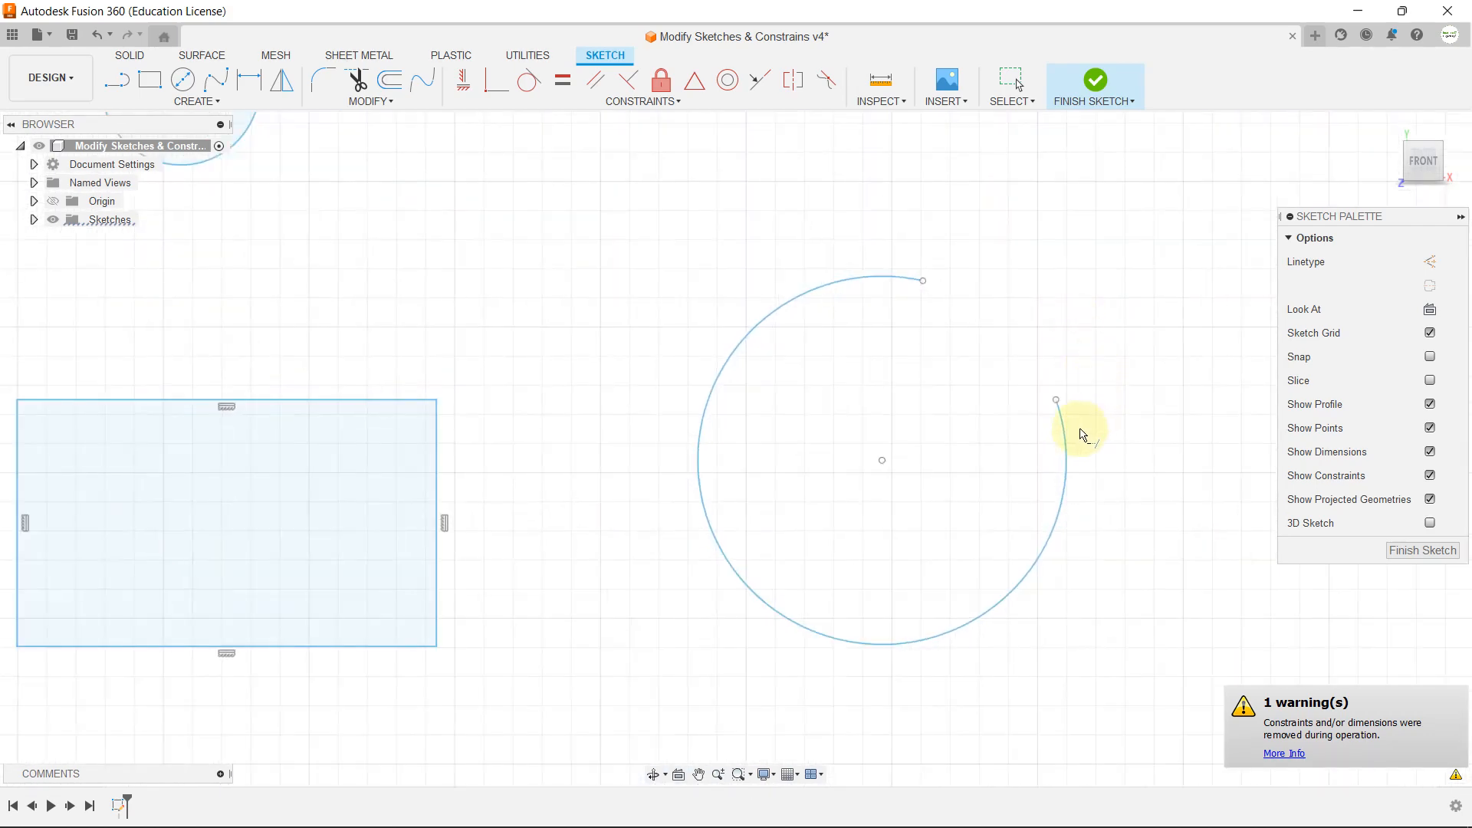
{"action": "left_click", "coordinate": [1055, 398]}
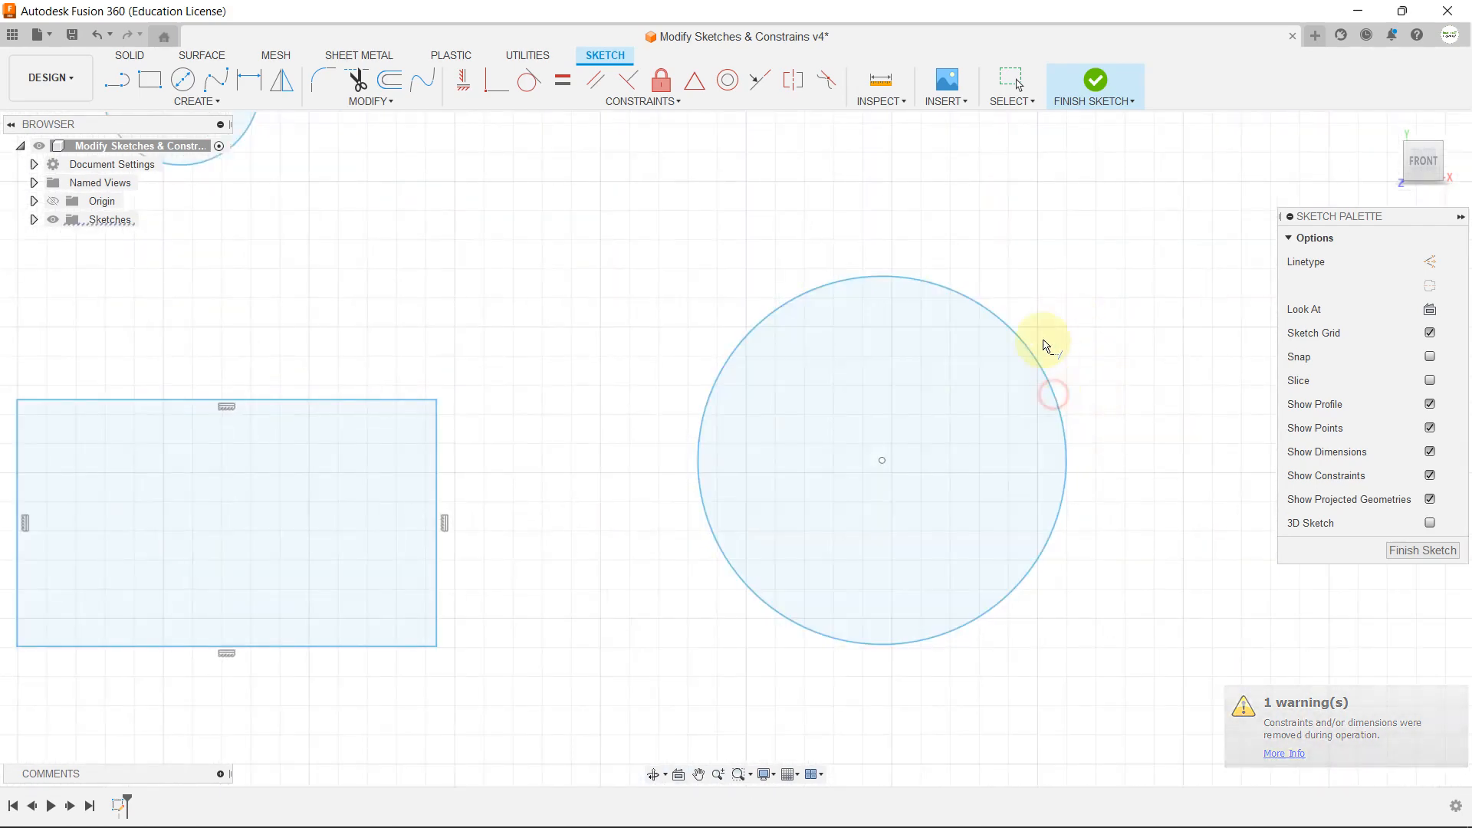
{"action": "scroll", "coordinate": [965, 356], "scroll_direction": "down", "scroll_amount": 2}
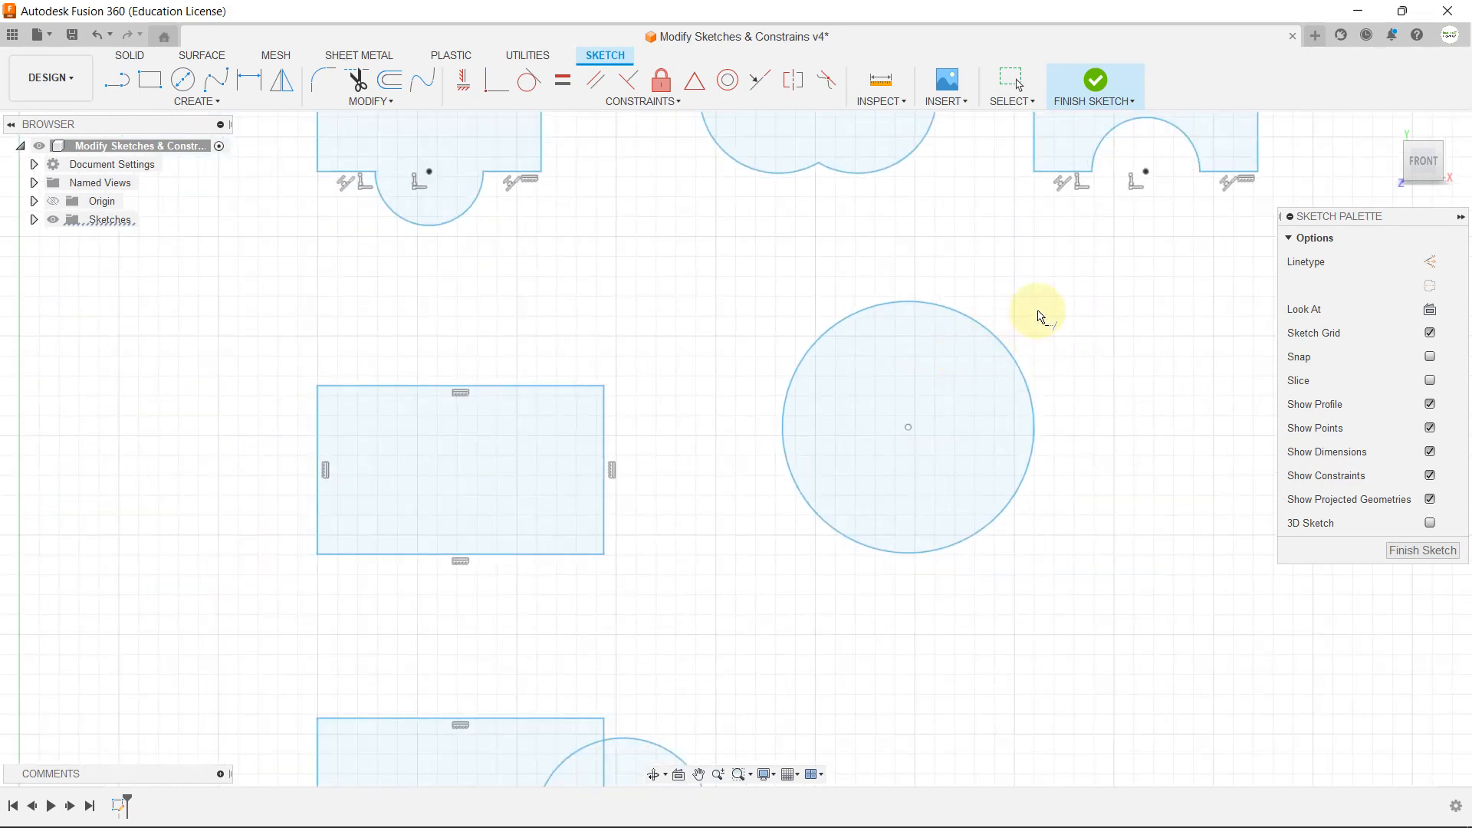
{"action": "key", "text": "ctrl+z"}
Step: Examine the rectangle and overlapping circle in the row below the extended shapes, selecting the circle to check its extent
{"action": "left_click", "coordinate": [371, 101]}
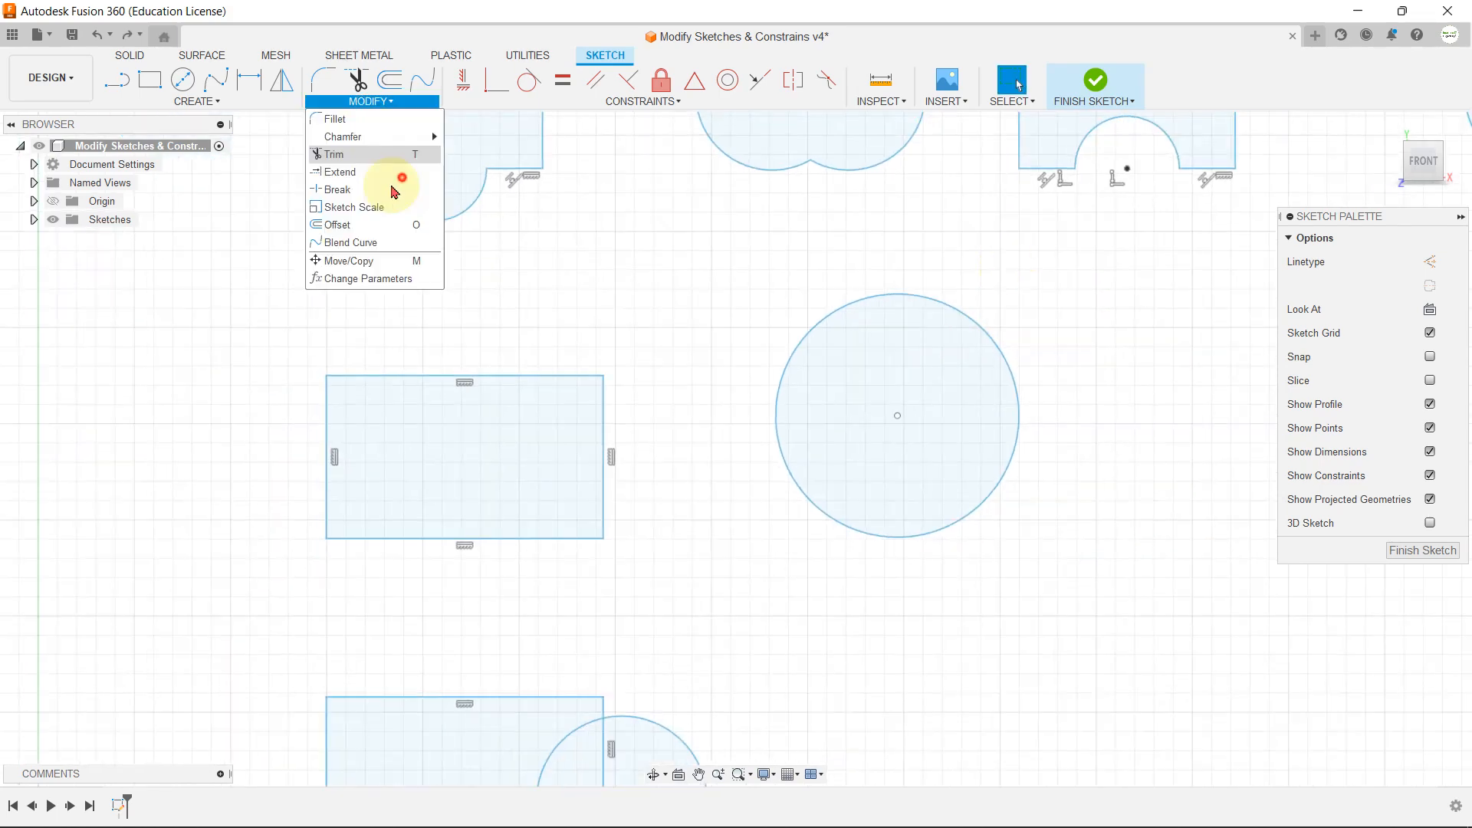
{"action": "left_click", "coordinate": [655, 354]}
{"action": "scroll", "coordinate": [667, 392], "scroll_direction": "down", "scroll_amount": 4}
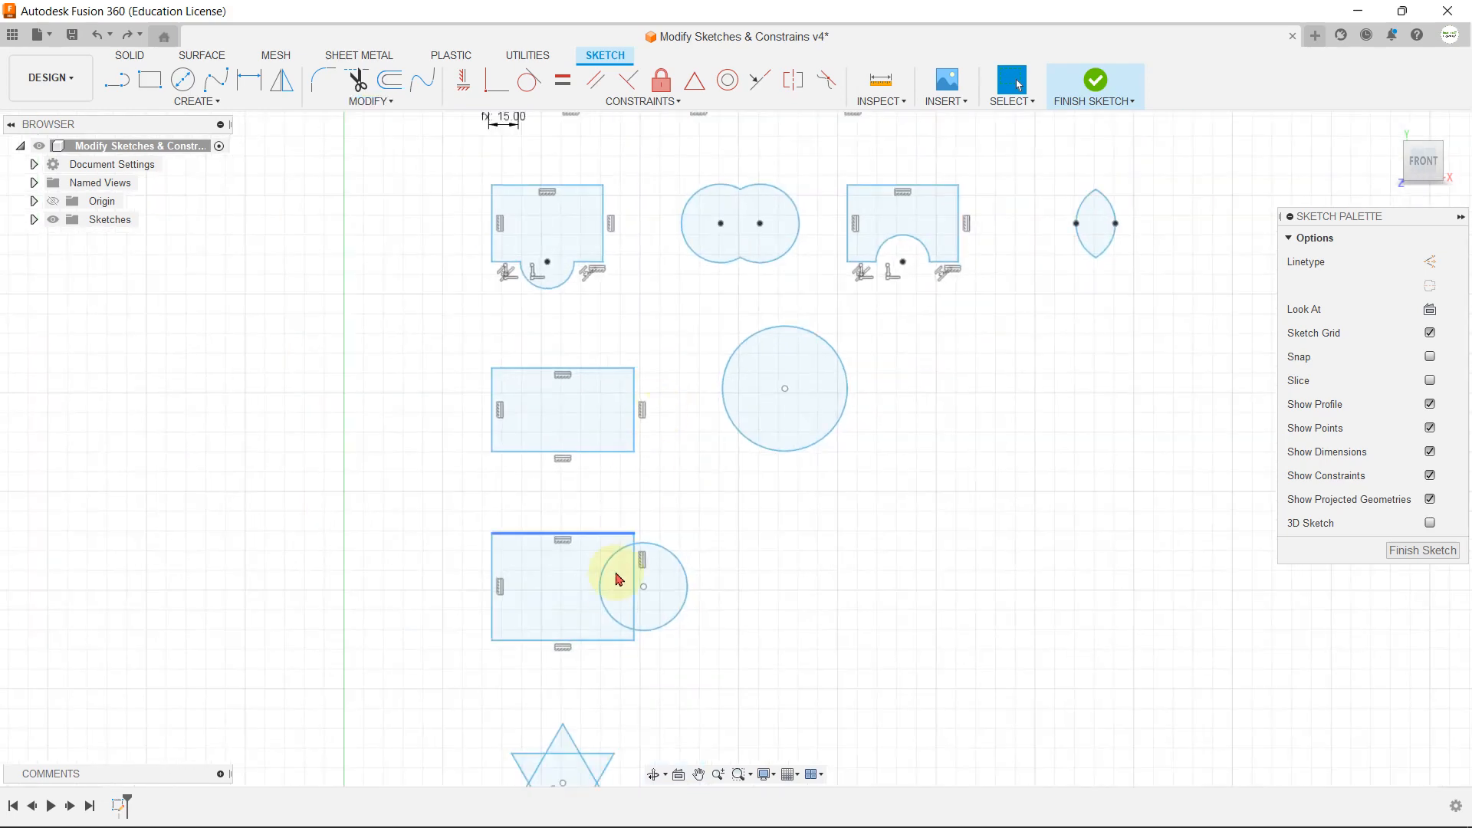
{"action": "scroll", "coordinate": [609, 595], "scroll_direction": "up", "scroll_amount": 3}
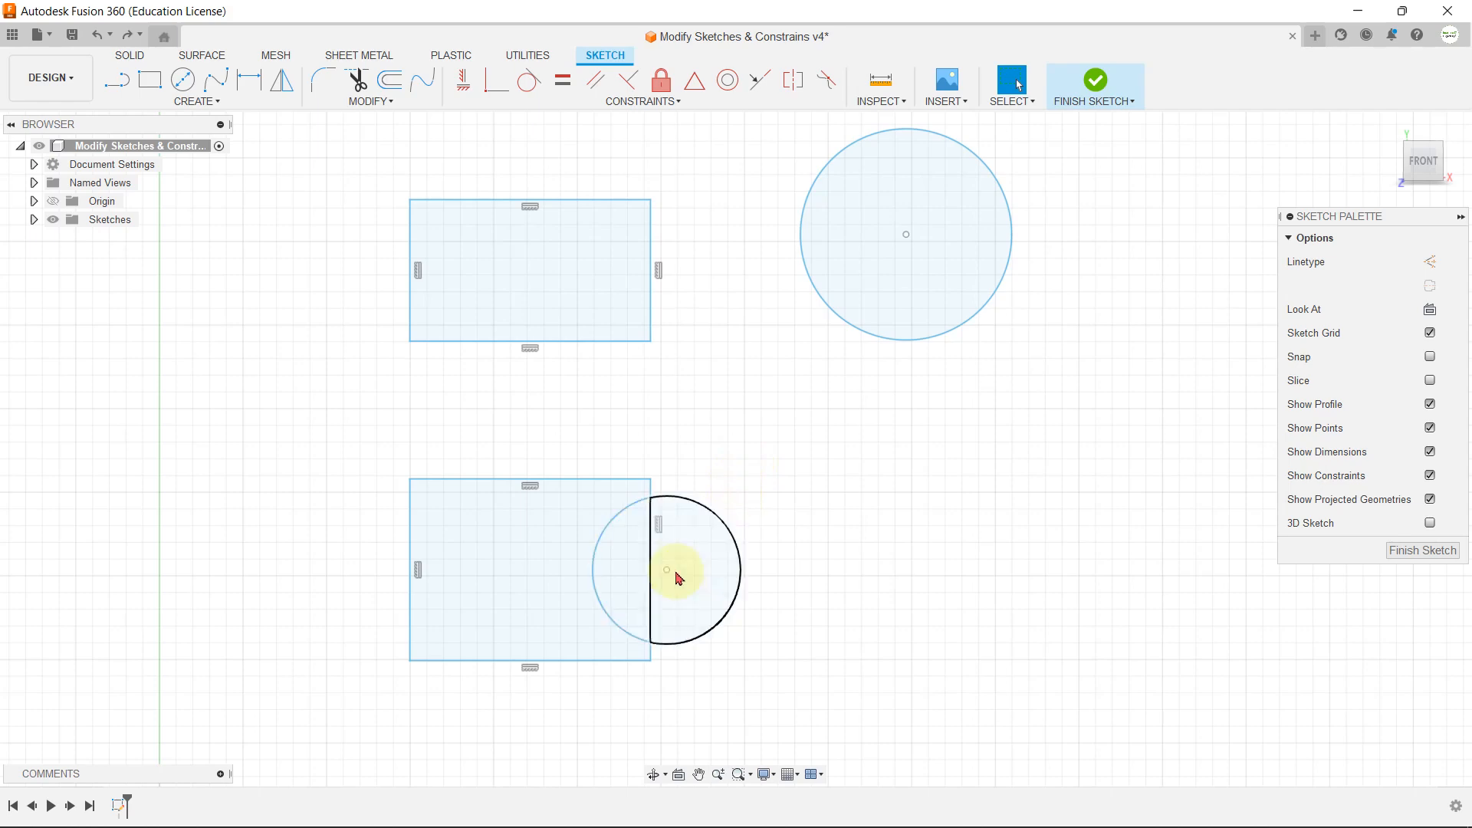
{"action": "scroll", "coordinate": [689, 565], "scroll_direction": "up", "scroll_amount": 2}
{"action": "left_click", "coordinate": [742, 506]}
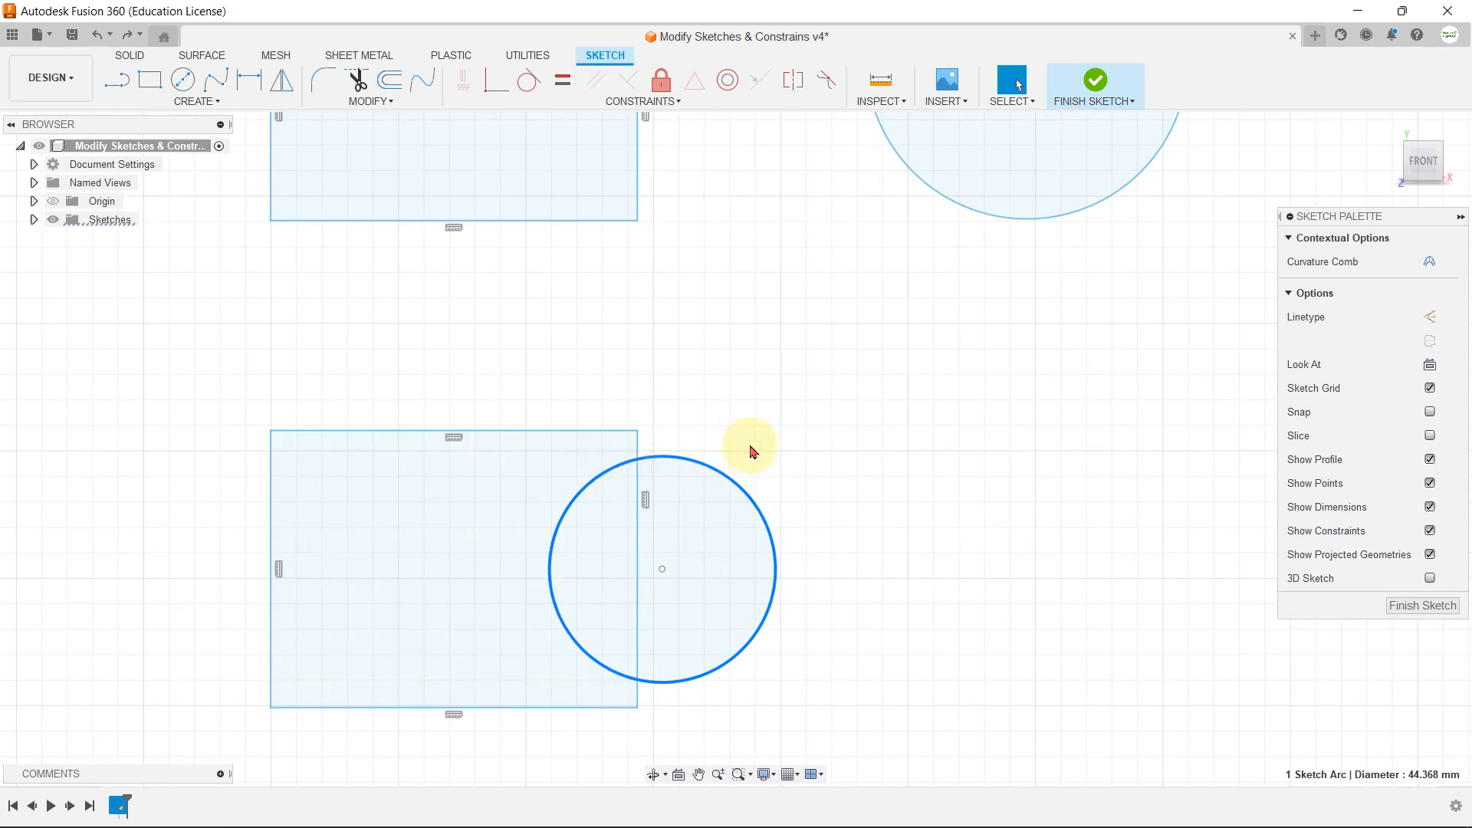
{"action": "left_click", "coordinate": [694, 424]}
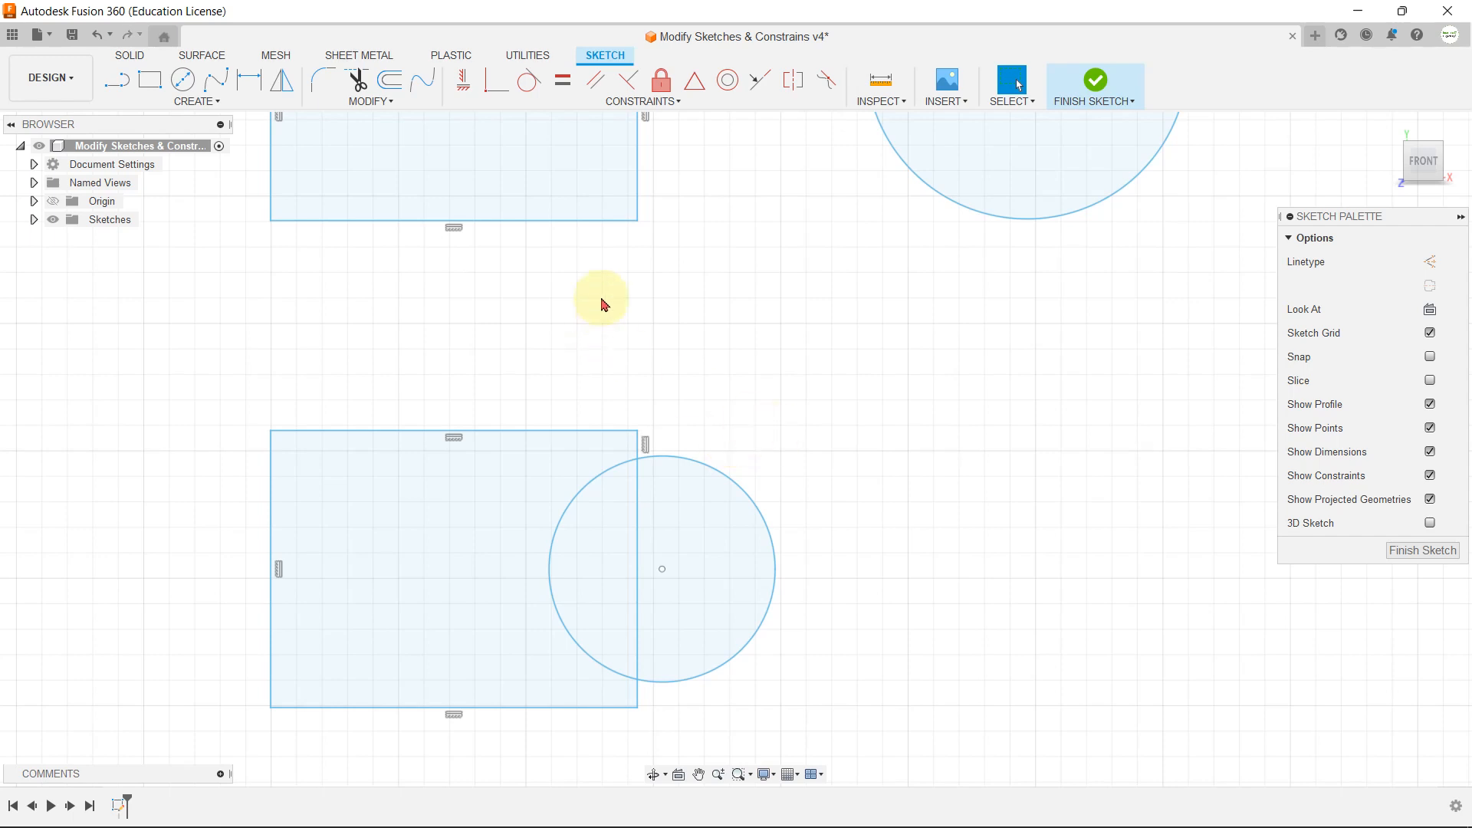
Step: Break the circle where it crosses the edge of the overlapping rectangle
{"action": "left_click", "coordinate": [362, 101]}
{"action": "left_click", "coordinate": [357, 176]}
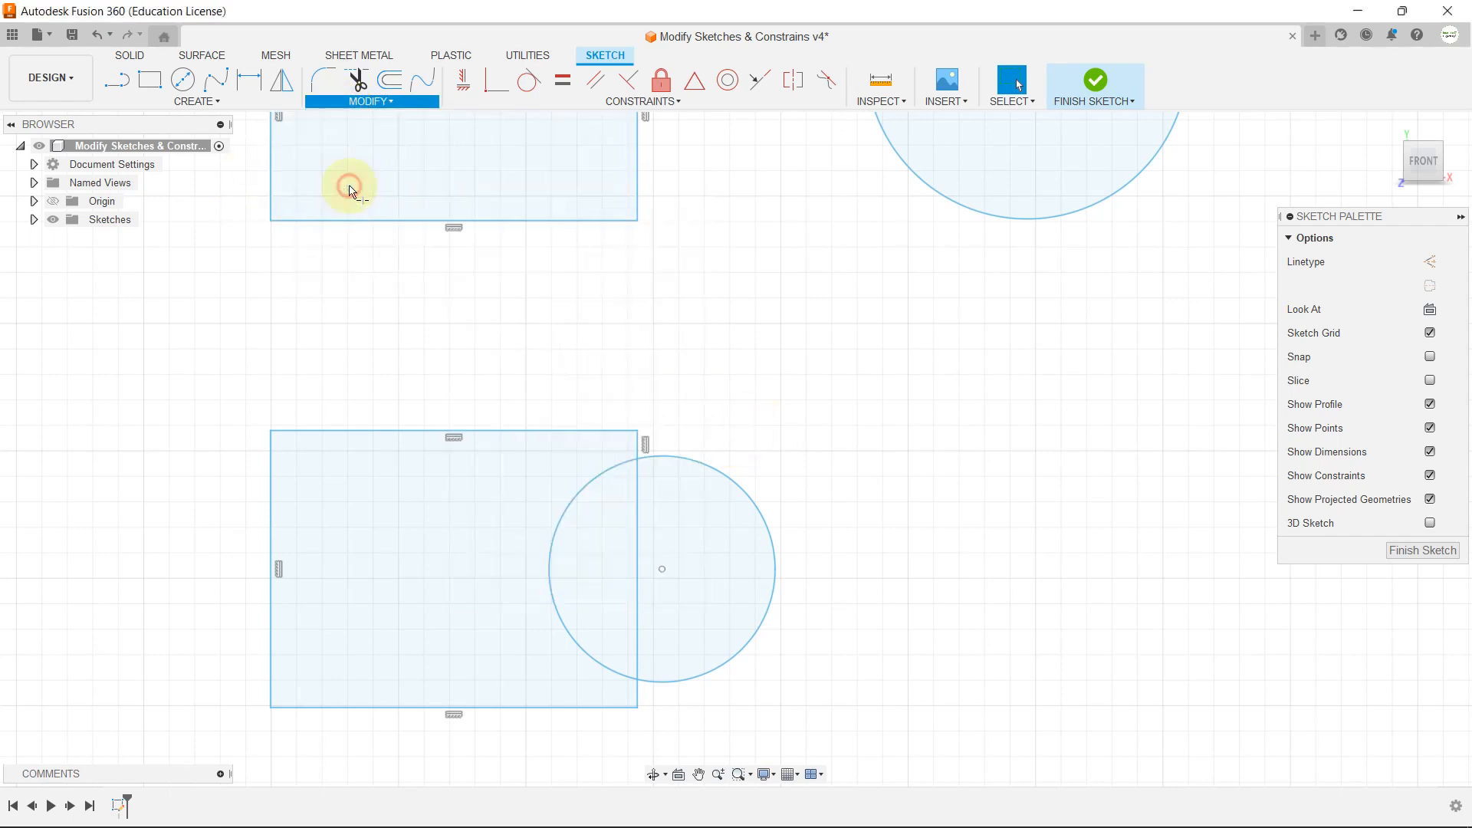
{"action": "left_click", "coordinate": [643, 461]}
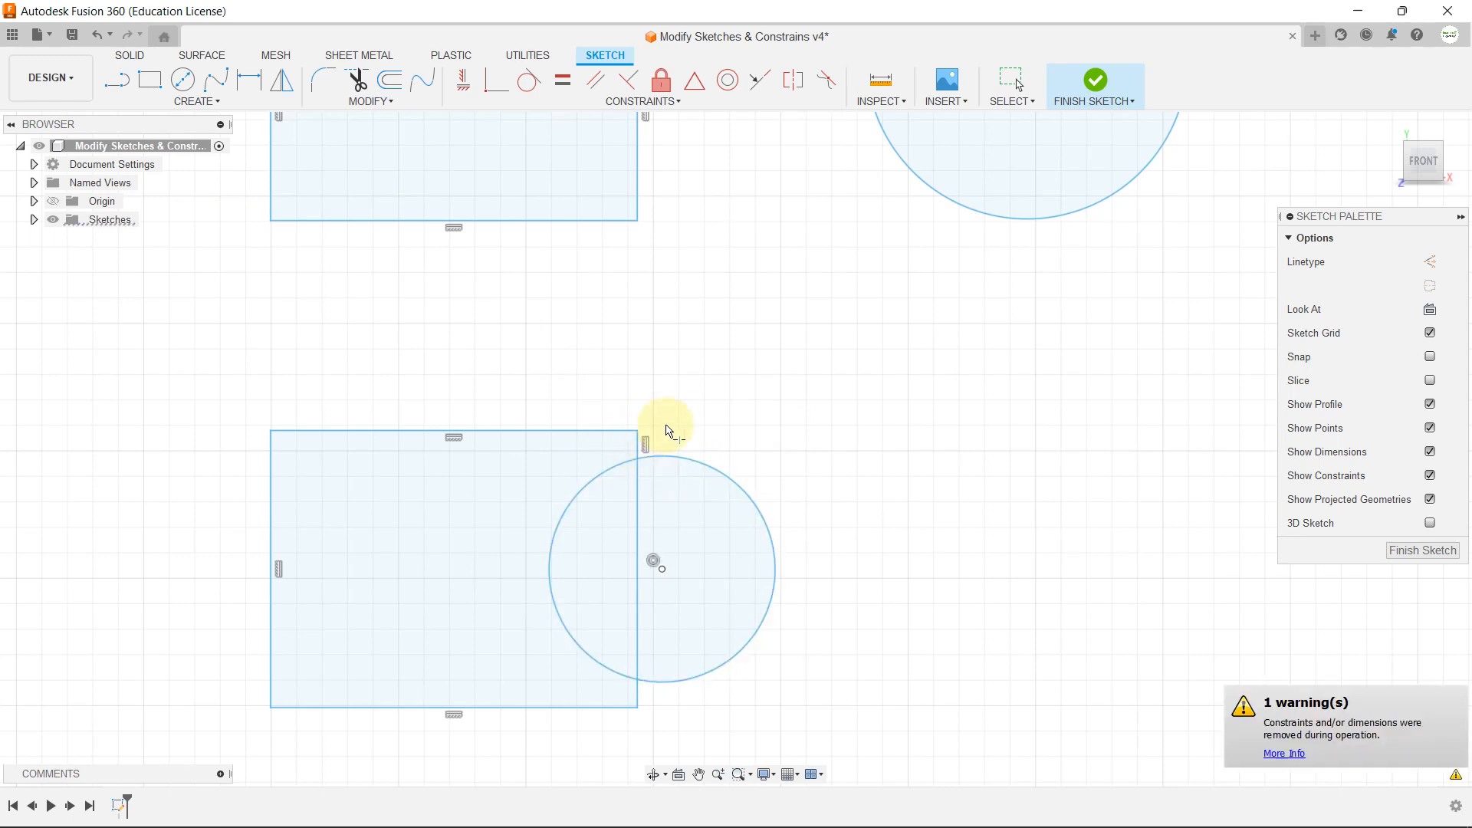
{"action": "left_click", "coordinate": [688, 460]}
{"action": "left_click", "coordinate": [606, 477]}
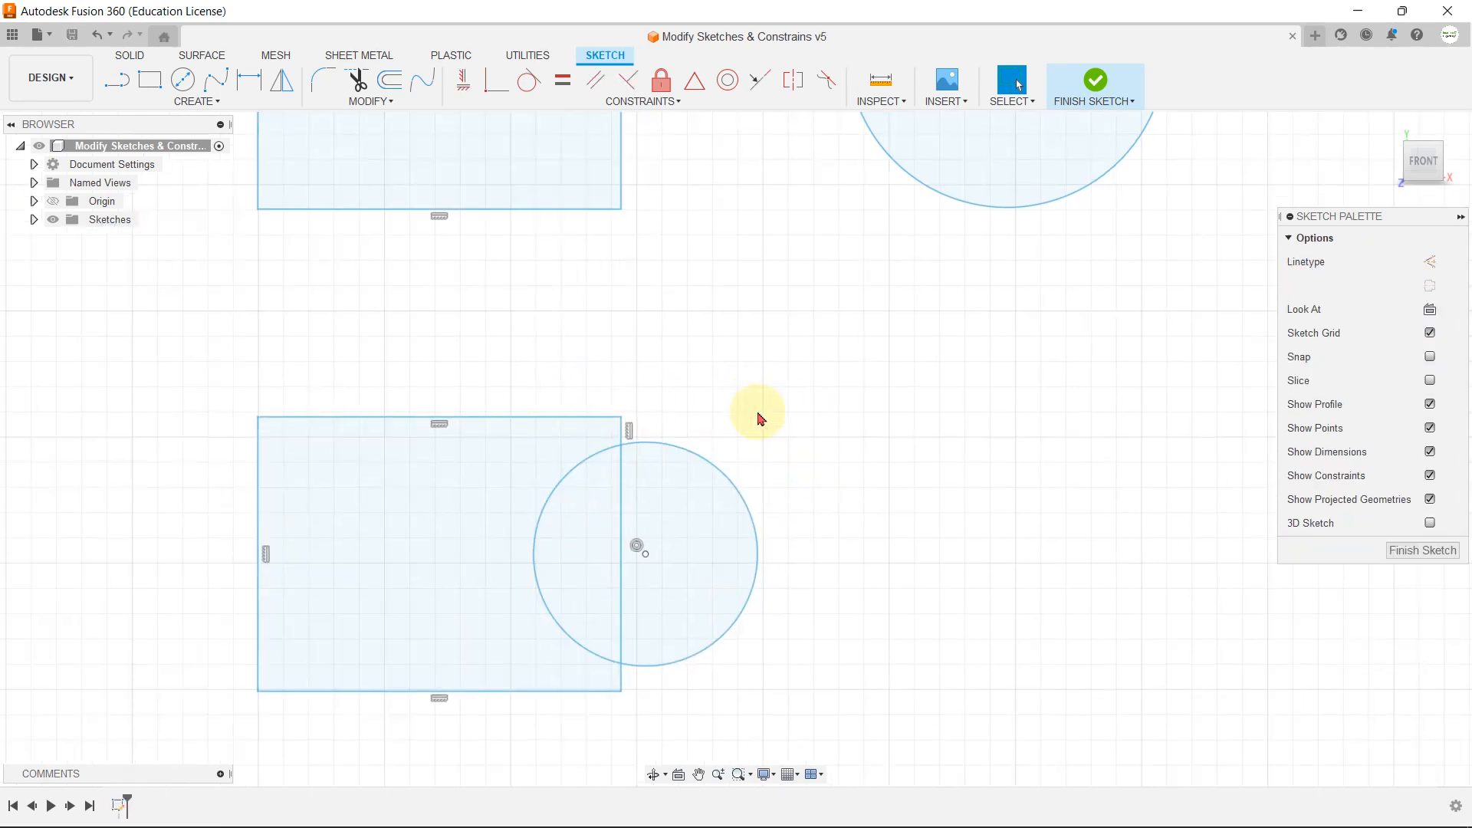
Step: Scale both overlapping triangles of the star about their common centre point by a factor of 2
{"action": "left_click", "coordinate": [371, 102]}
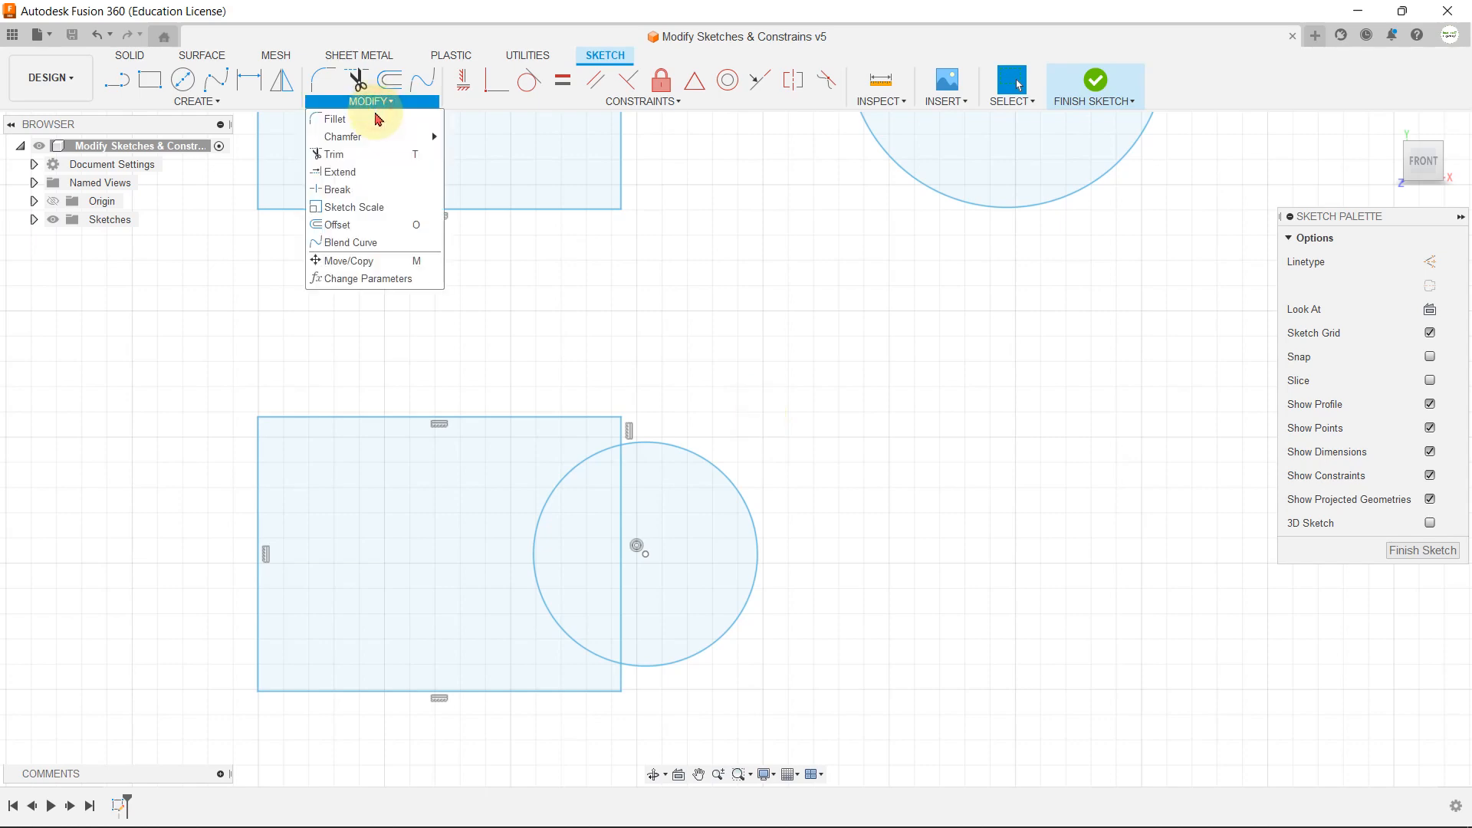
{"action": "left_click", "coordinate": [361, 211]}
{"action": "scroll", "coordinate": [608, 312], "scroll_direction": "down", "scroll_amount": 5}
{"action": "scroll", "coordinate": [657, 470], "scroll_direction": "up", "scroll_amount": 4}
{"action": "scroll", "coordinate": [625, 567], "scroll_direction": "up", "scroll_amount": 3}
{"action": "scroll", "coordinate": [495, 391], "scroll_direction": "up", "scroll_amount": 2}
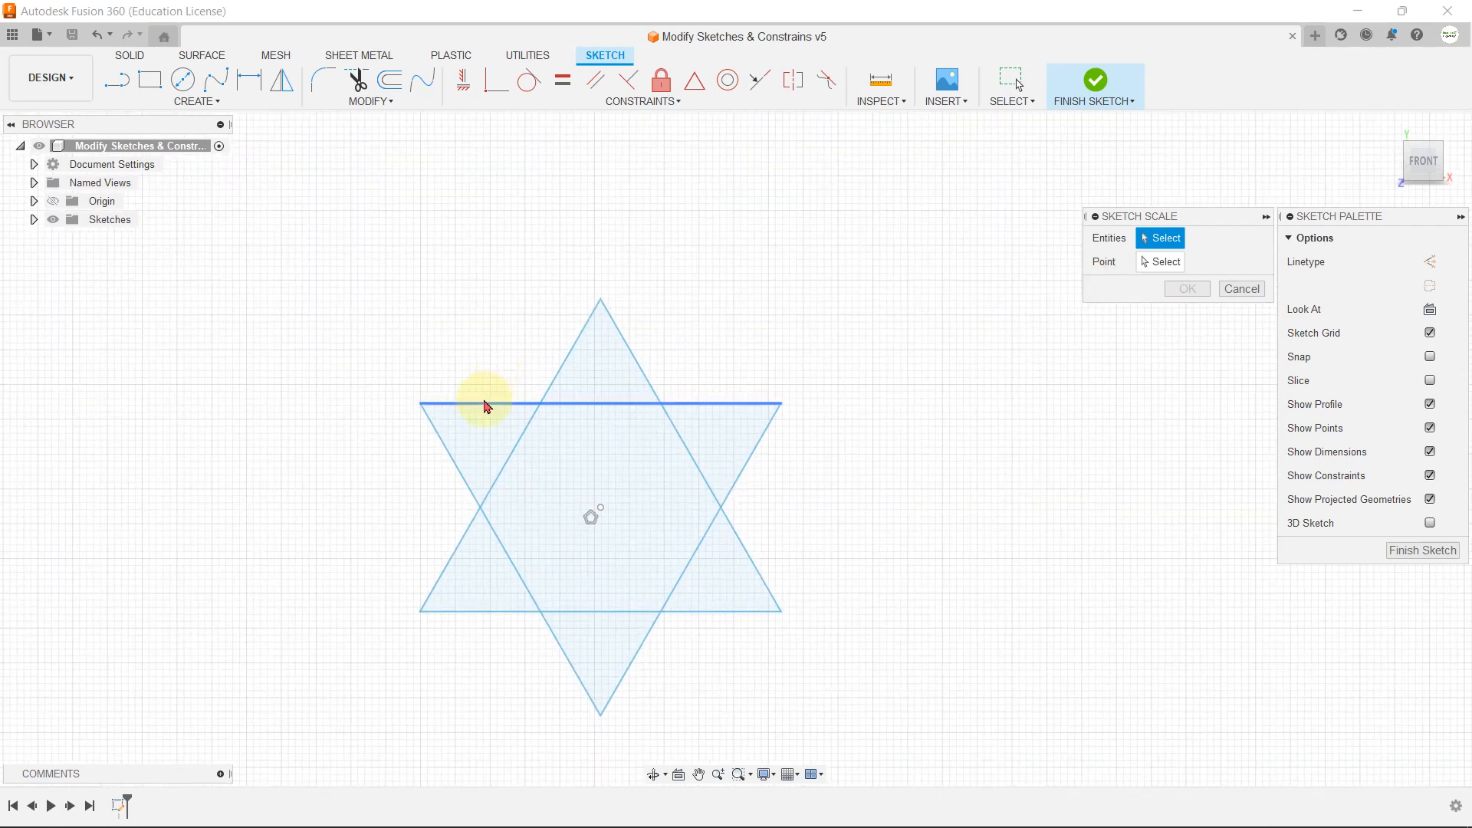
{"action": "double_click", "coordinate": [486, 404]}
{"action": "double_click", "coordinate": [568, 359]}
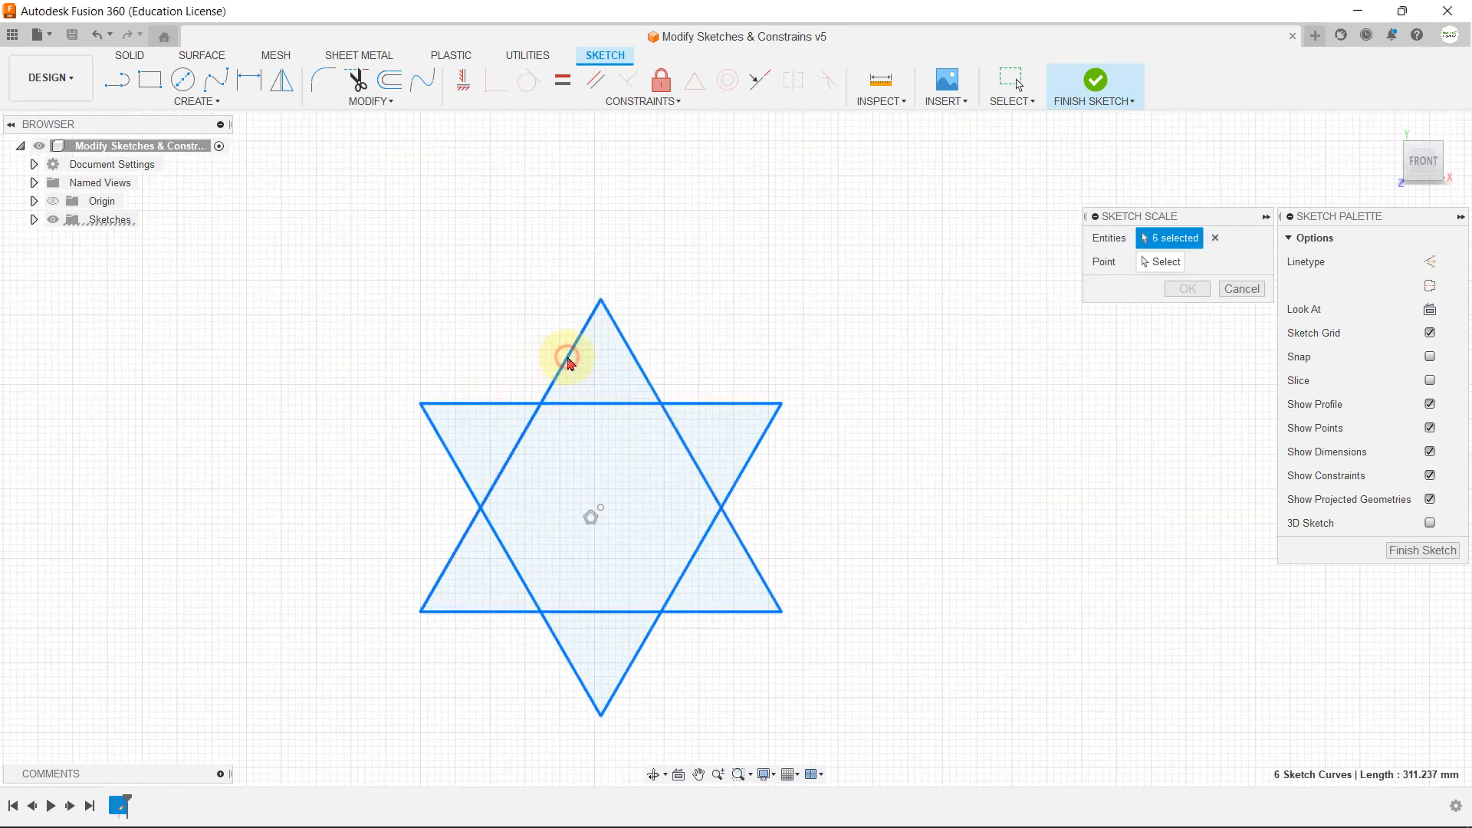
{"action": "left_click", "coordinate": [1156, 264]}
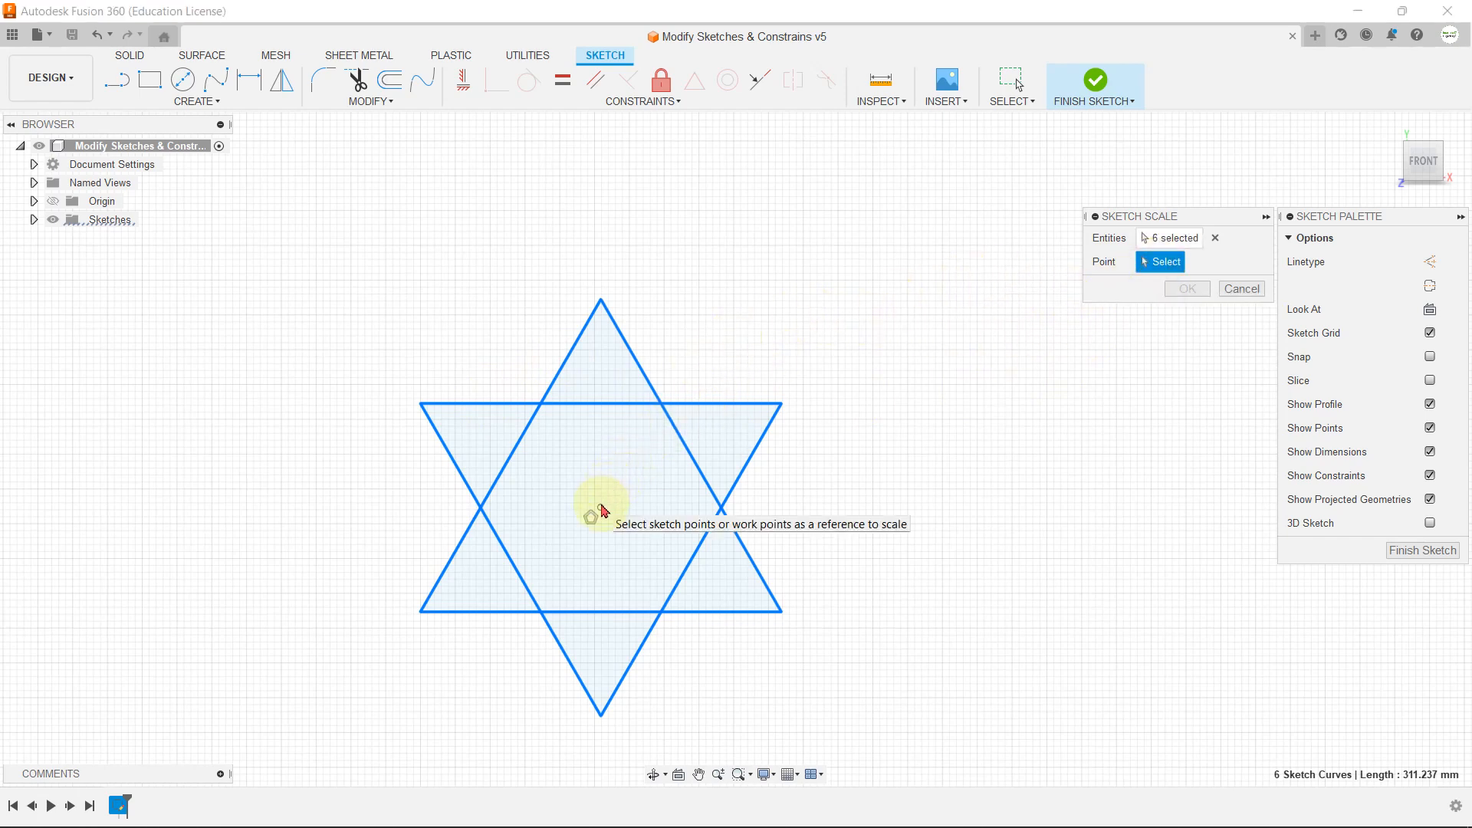
{"action": "left_click", "coordinate": [602, 510]}
{"action": "scroll", "coordinate": [610, 468], "scroll_direction": "down", "scroll_amount": 1}
{"action": "left_click_drag", "start_coordinate": [611, 506], "coordinate": [656, 507]}
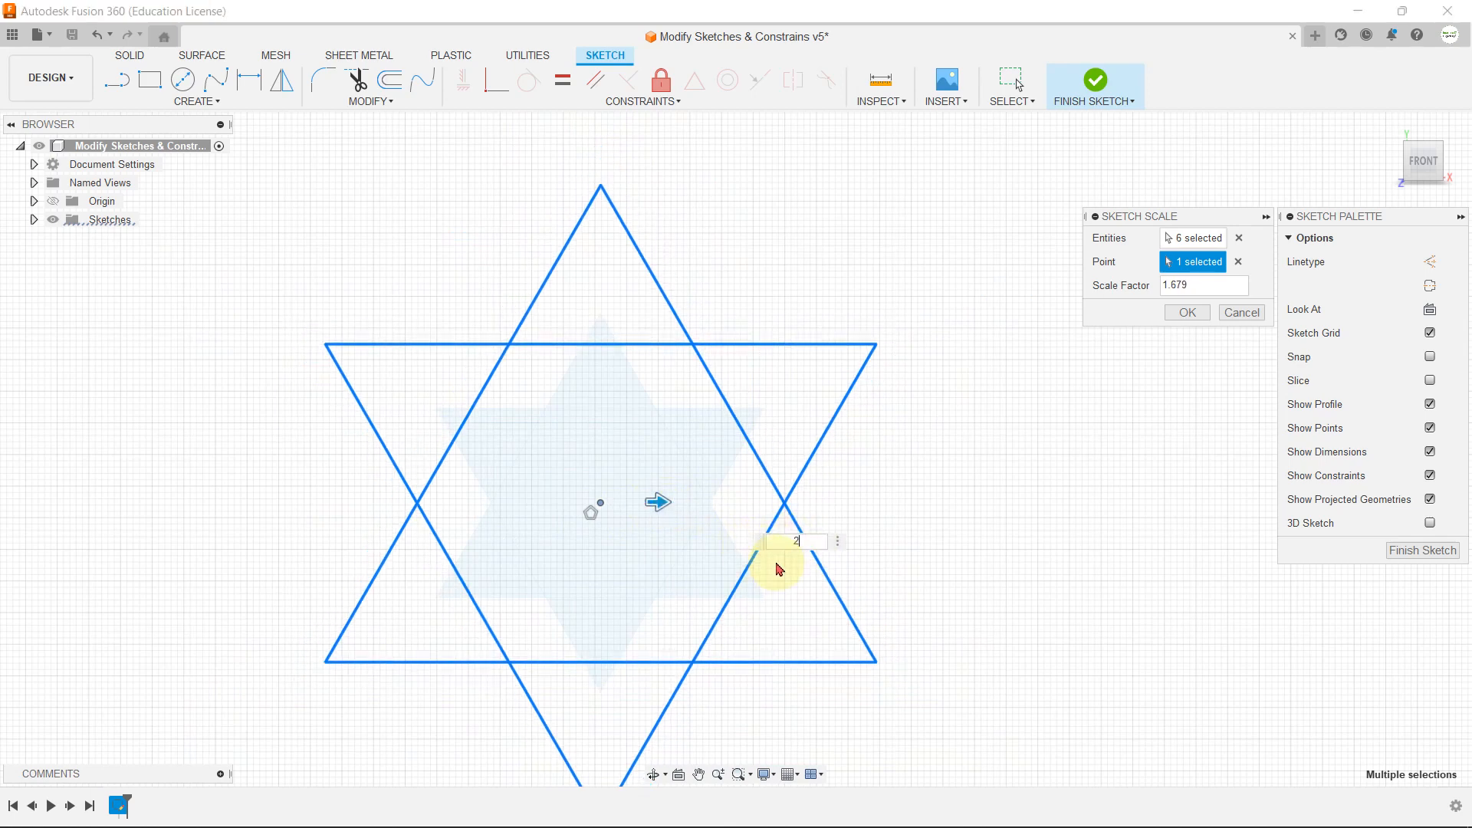
{"action": "key", "text": "Return"}
{"action": "key", "text": "Escape"}
{"action": "scroll", "coordinate": [774, 568], "scroll_direction": "down", "scroll_amount": 3}
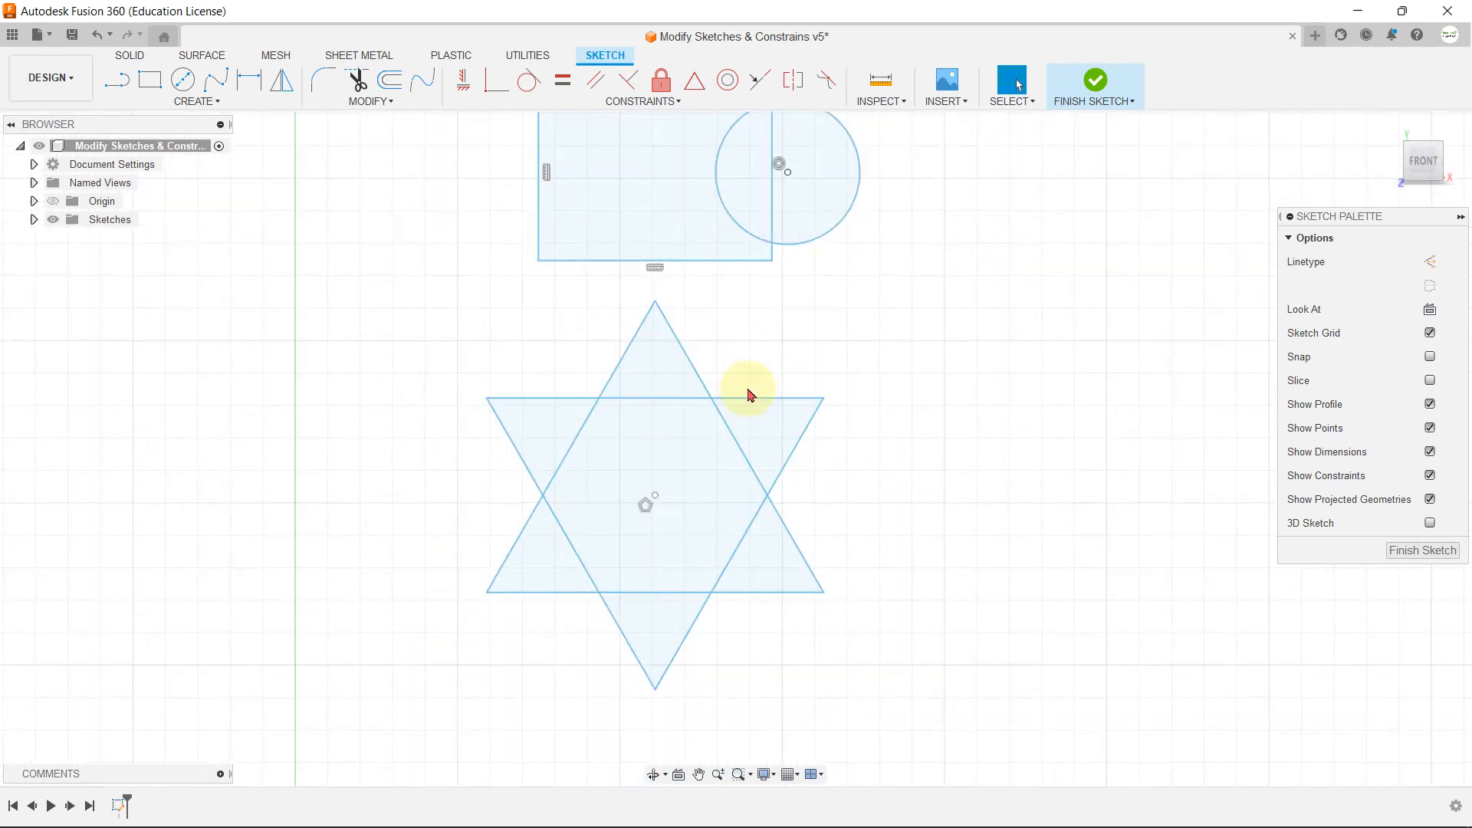
{"action": "double_click", "coordinate": [781, 399]}
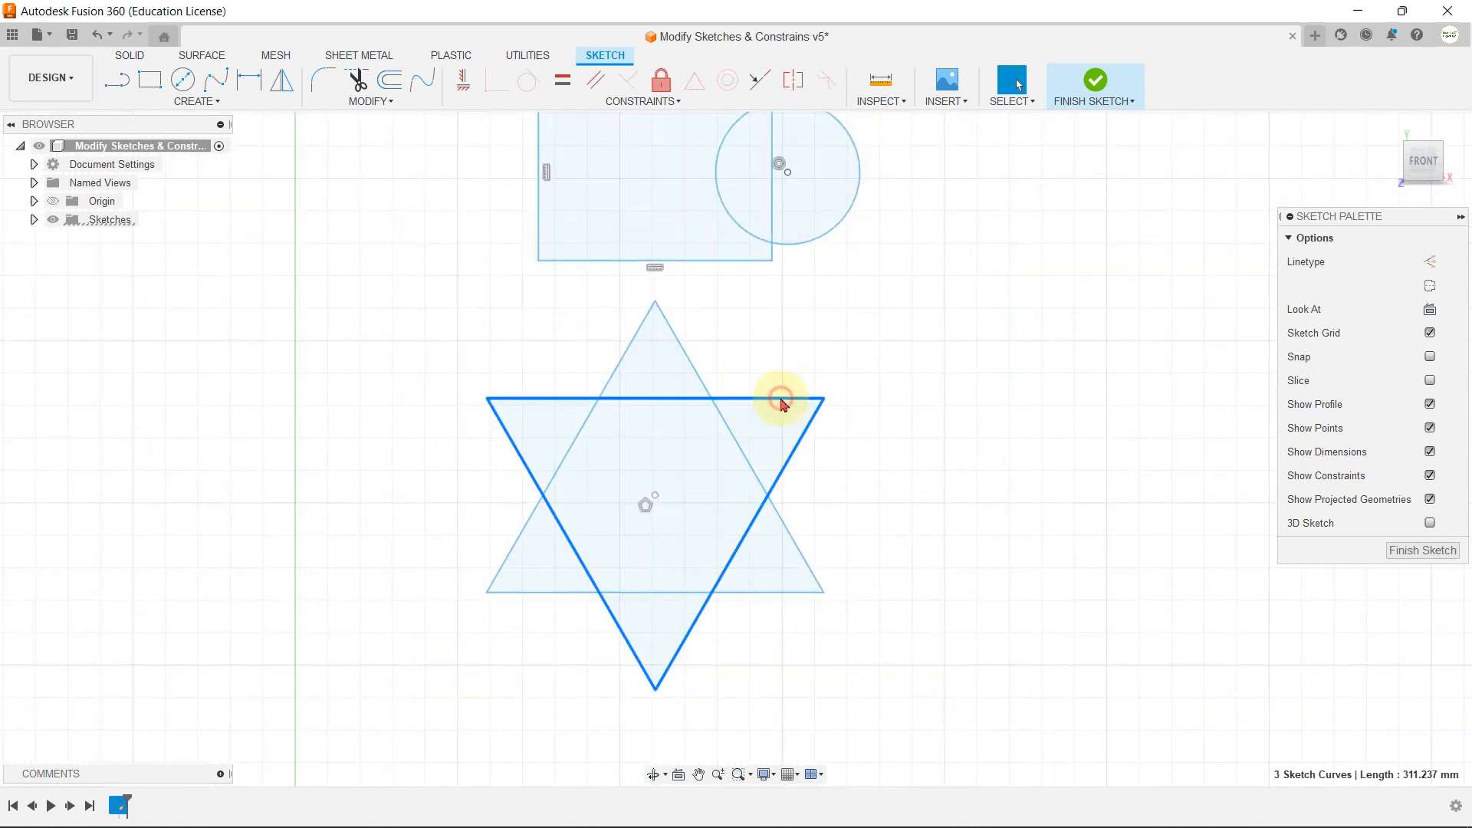
{"action": "left_click", "coordinate": [805, 358]}
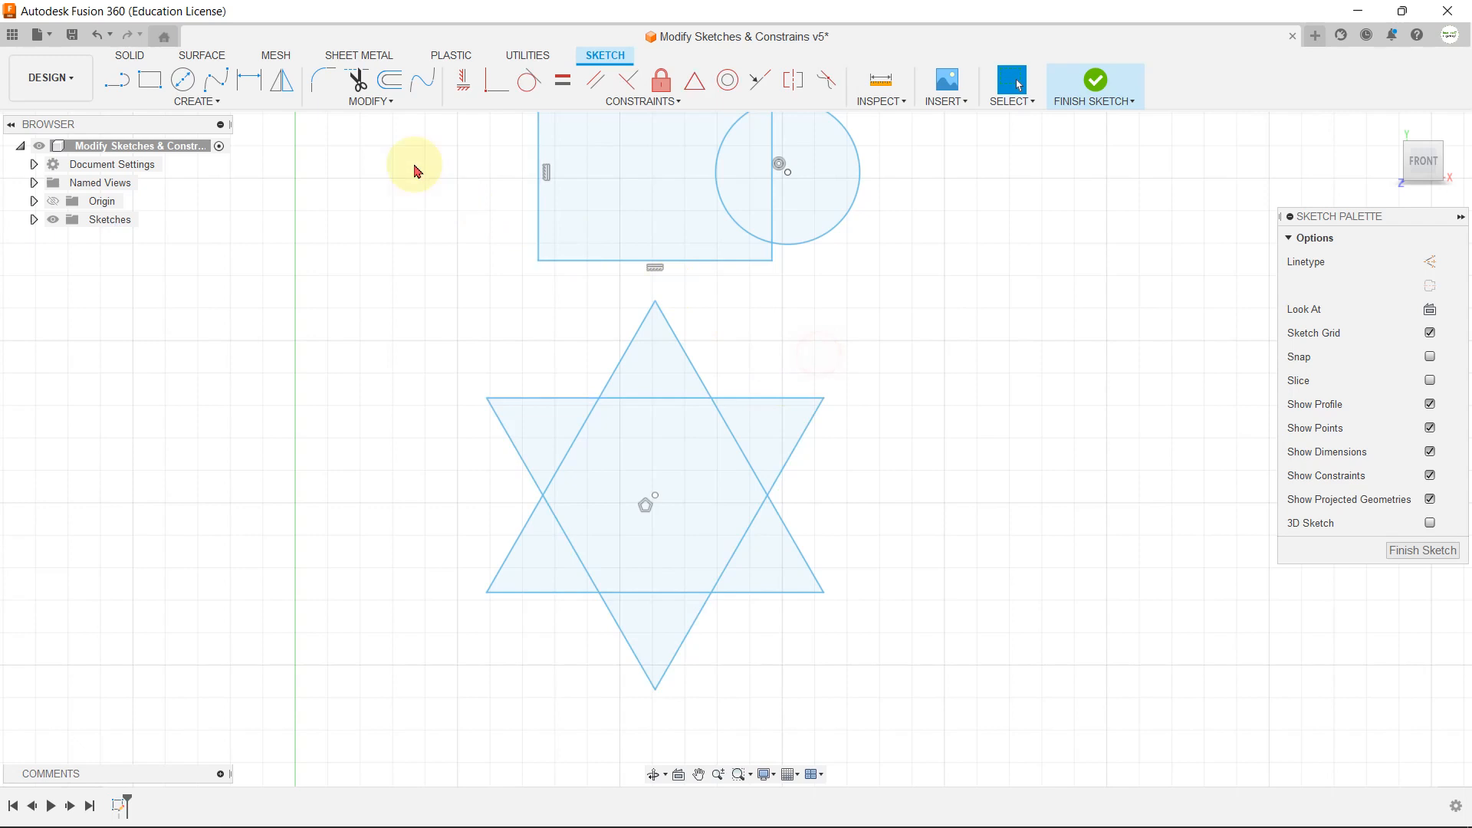
Step: Try scaling all six star lines about the star's top vertex down to a factor of about 0.5
{"action": "left_click", "coordinate": [367, 101]}
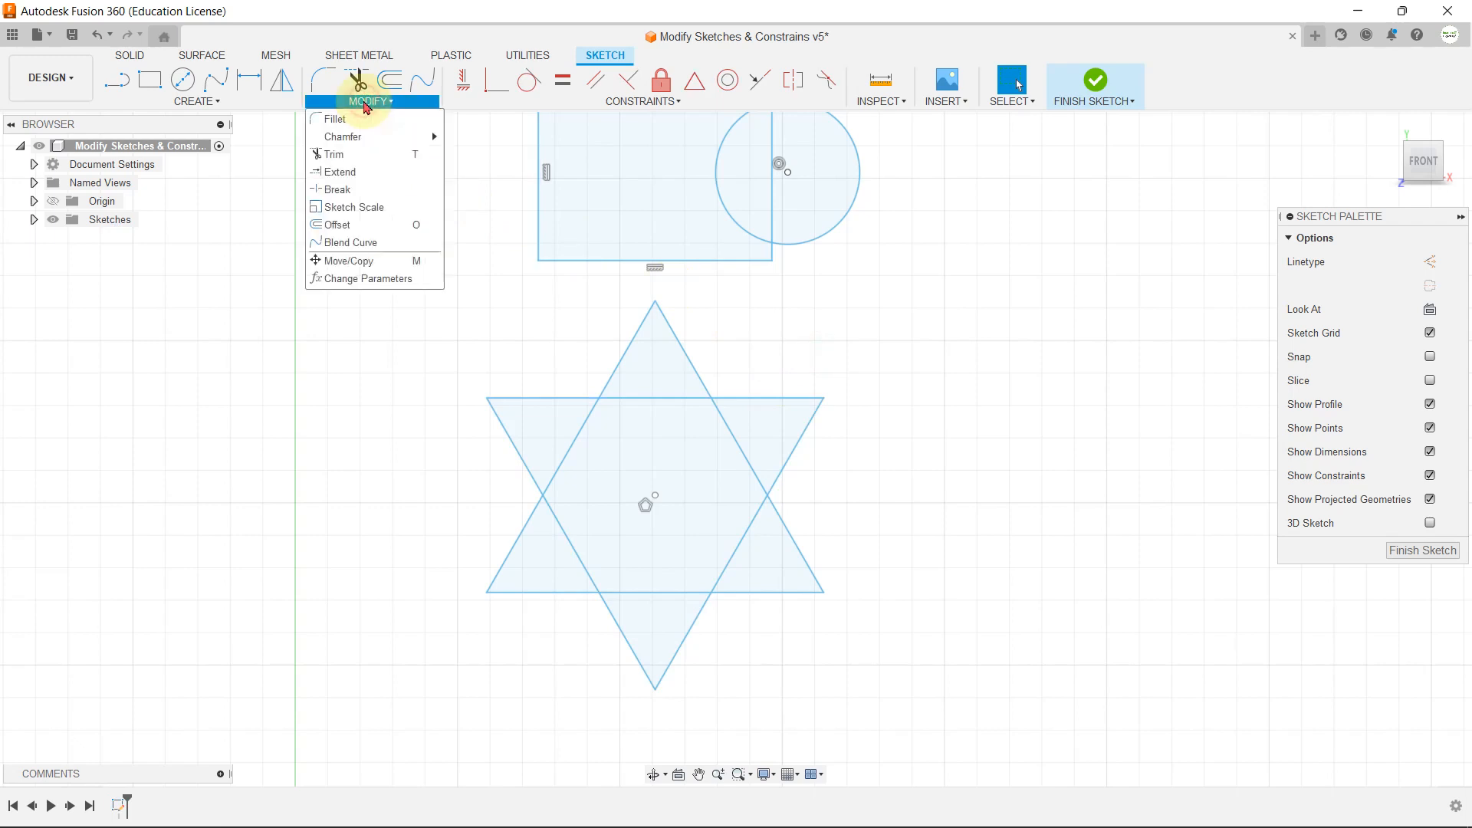
{"action": "left_click", "coordinate": [379, 207]}
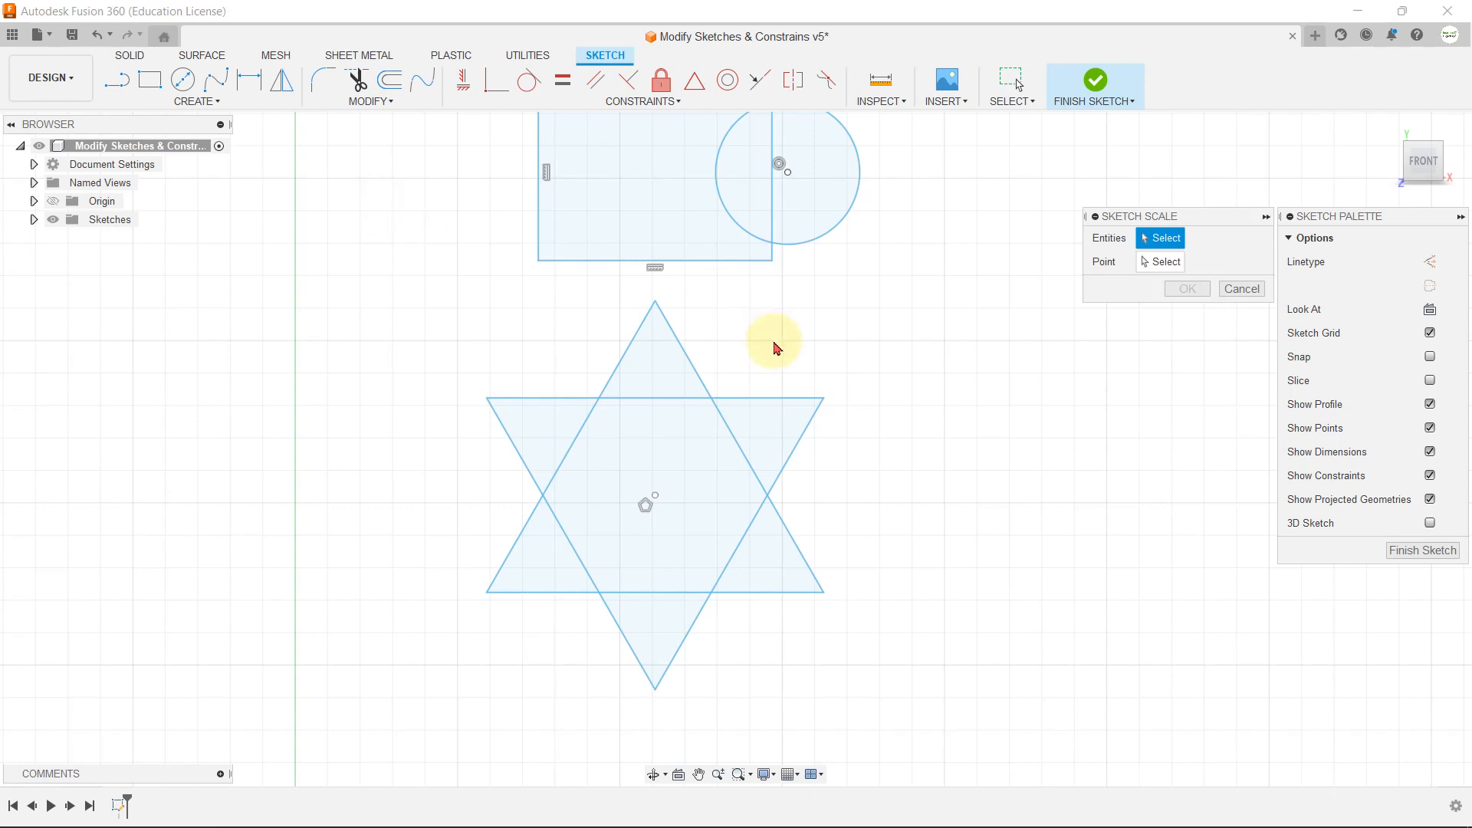
{"action": "double_click", "coordinate": [677, 343]}
{"action": "double_click", "coordinate": [751, 399]}
{"action": "left_click", "coordinate": [1162, 262]}
{"action": "scroll", "coordinate": [685, 276], "scroll_direction": "up", "scroll_amount": 3}
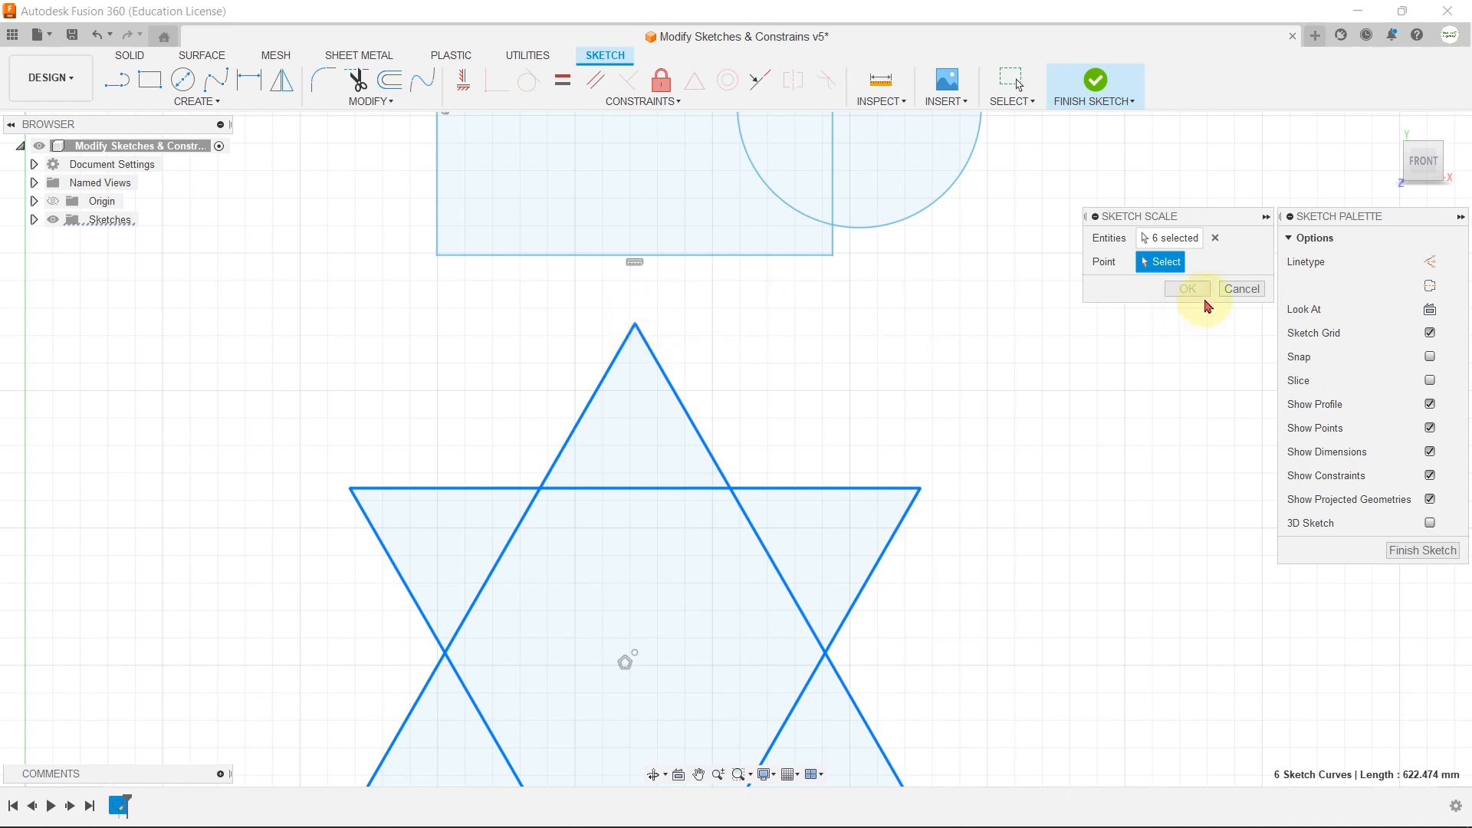
{"action": "left_click", "coordinate": [633, 328]}
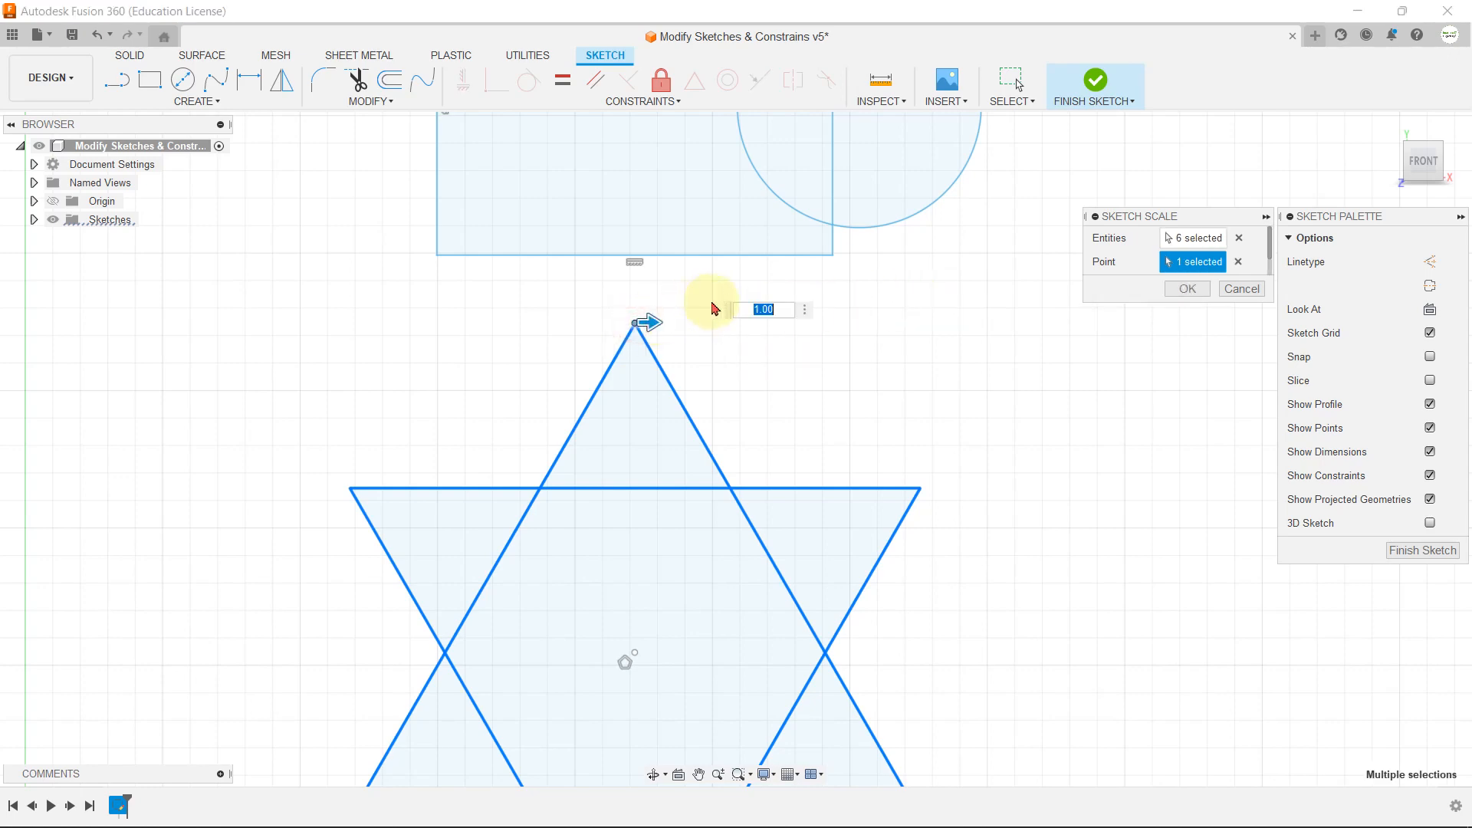
{"action": "scroll", "coordinate": [675, 319], "scroll_direction": "down", "scroll_amount": 2}
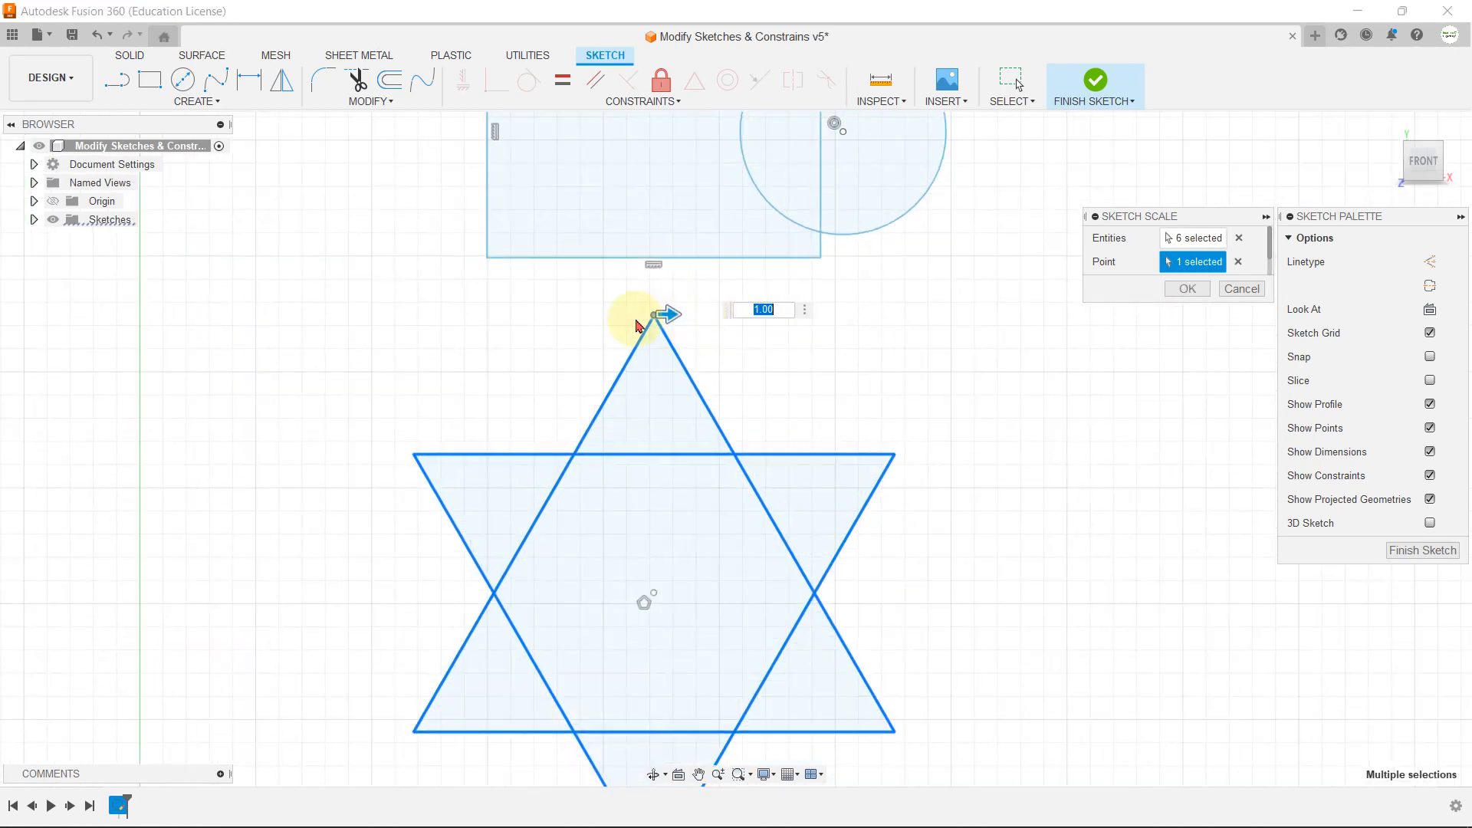
{"action": "scroll", "coordinate": [653, 328], "scroll_direction": "down", "scroll_amount": 2}
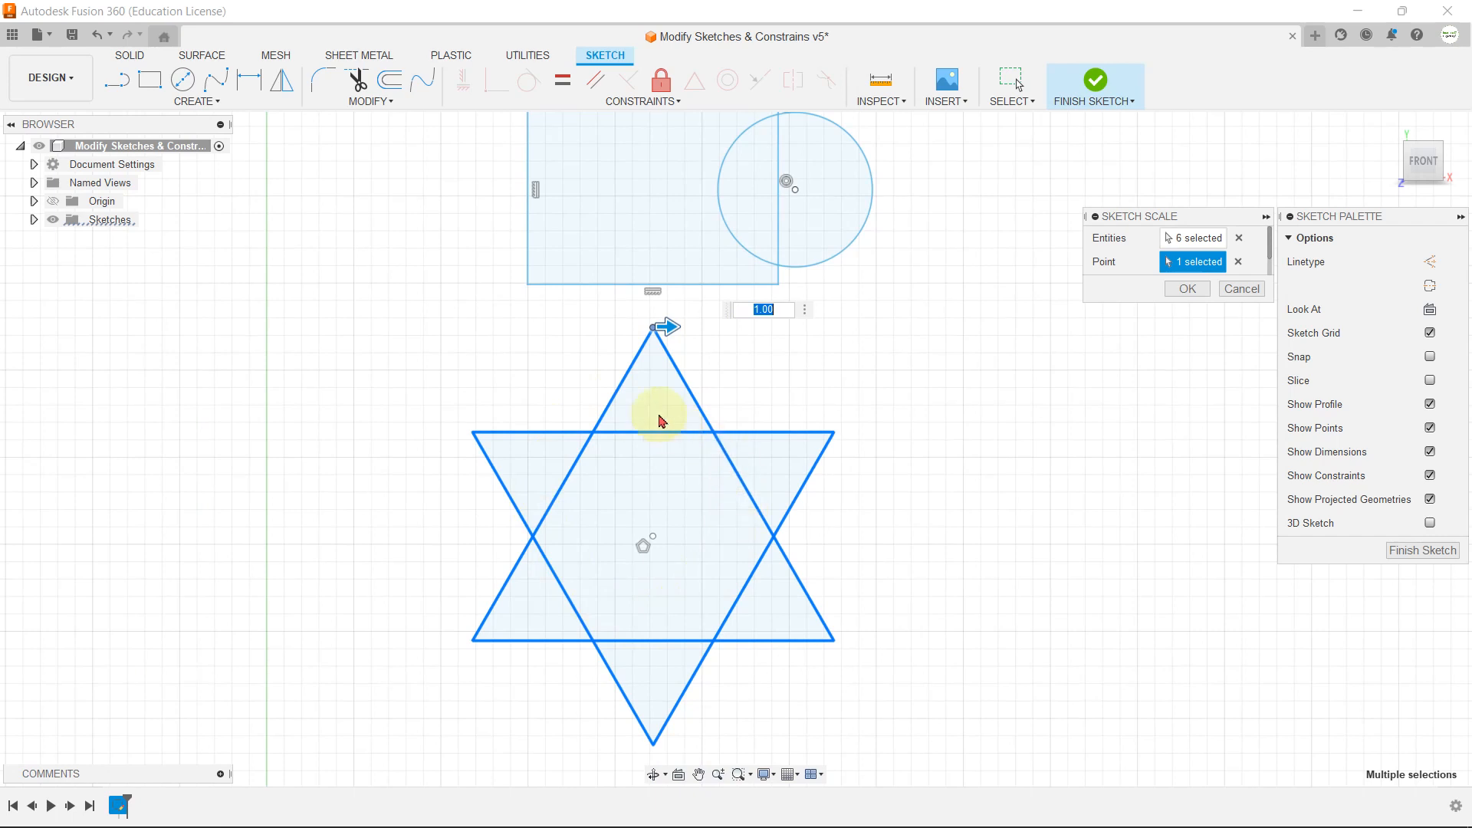
{"action": "scroll", "coordinate": [651, 369], "scroll_direction": "up", "scroll_amount": 2}
{"action": "mouse_move", "coordinate": [668, 324]}
{"action": "left_mouse_down"}
{"action": "mouse_move", "coordinate": [634, 319]}
{"action": "mouse_move", "coordinate": [677, 328]}
{"action": "mouse_move", "coordinate": [698, 316]}
{"action": "mouse_move", "coordinate": [647, 319]}
{"action": "left_mouse_up"}
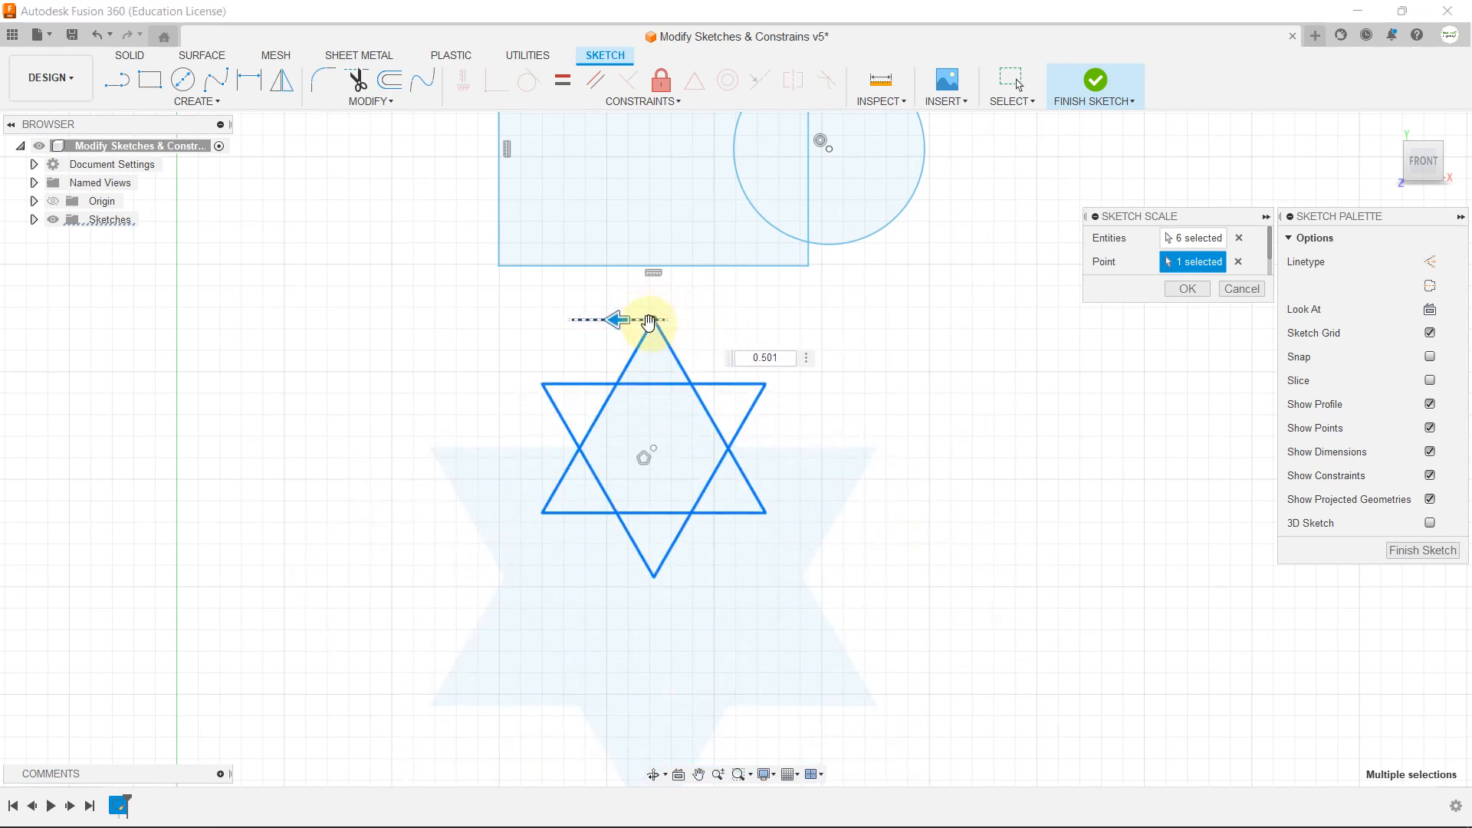
{"action": "left_click", "coordinate": [1242, 290]}
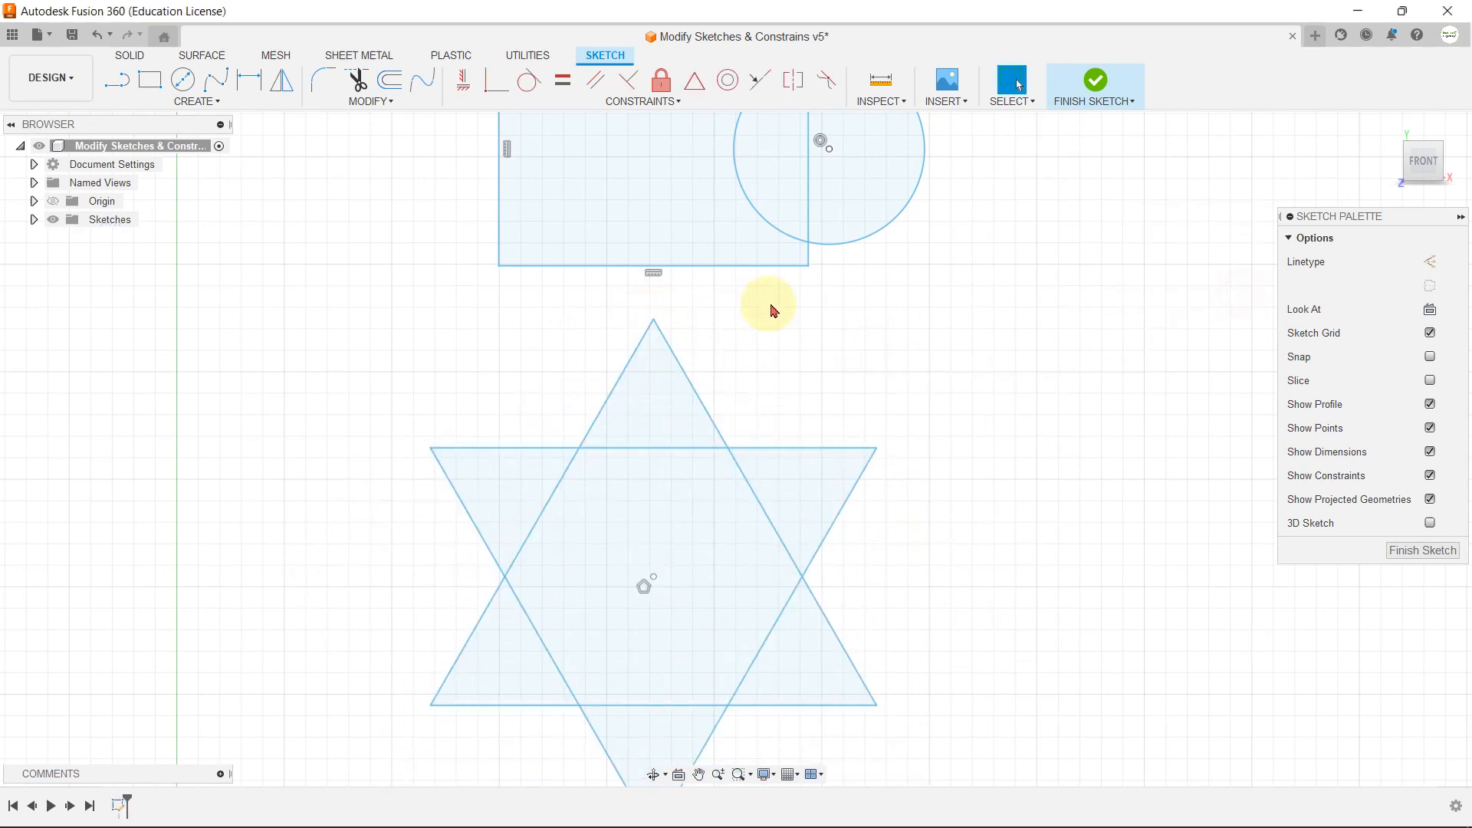
Step: Delete the downward-pointing triangle of the star, keeping only the upright one
{"action": "left_click", "coordinate": [372, 102]}
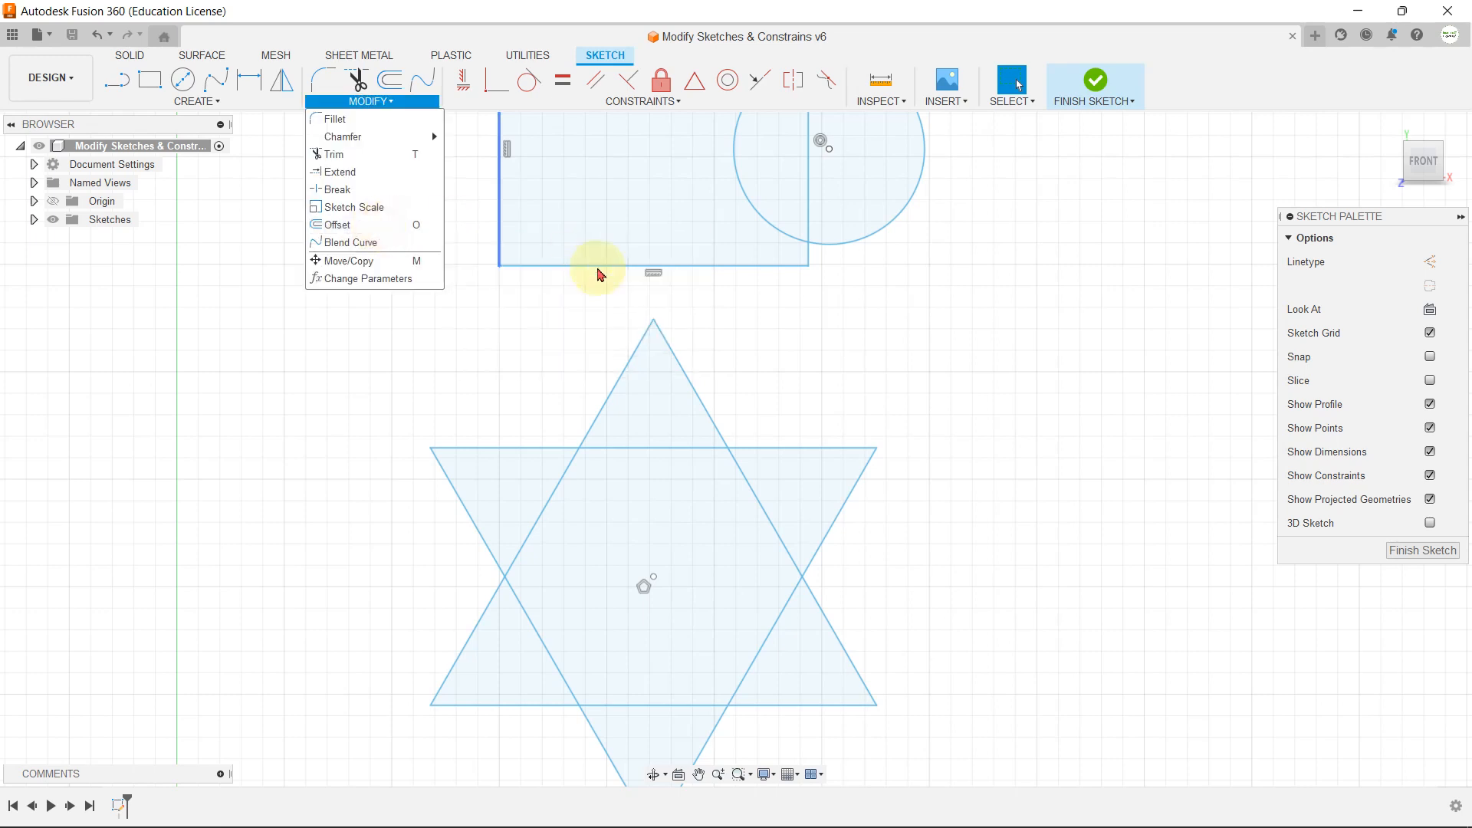
{"action": "left_click", "coordinate": [749, 333]}
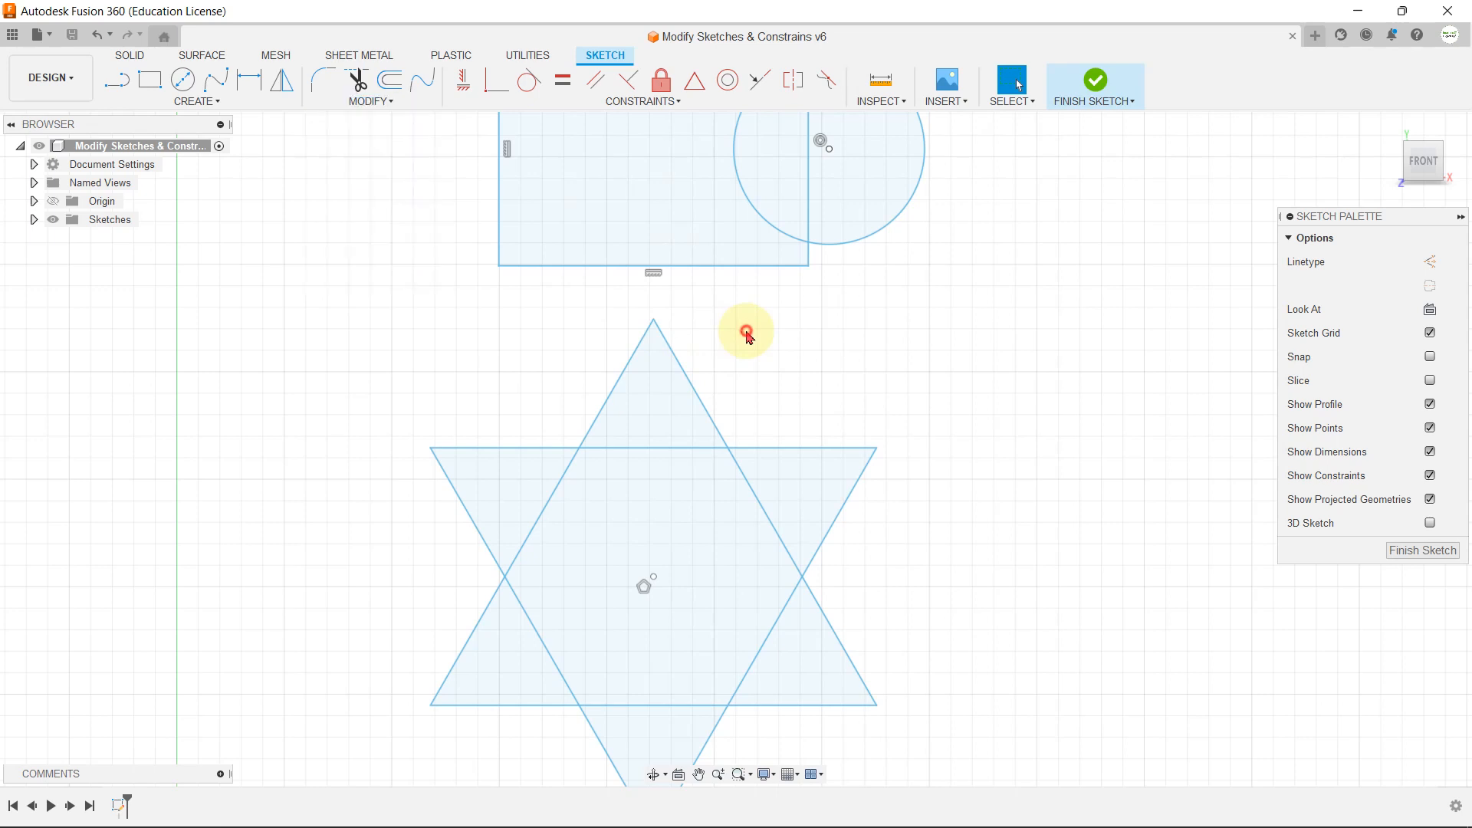
{"action": "double_click", "coordinate": [773, 449]}
{"action": "key", "text": "Delete"}
Step: Offset the upright triangle's full outline inward by 10 mm
{"action": "left_click", "coordinate": [405, 105]}
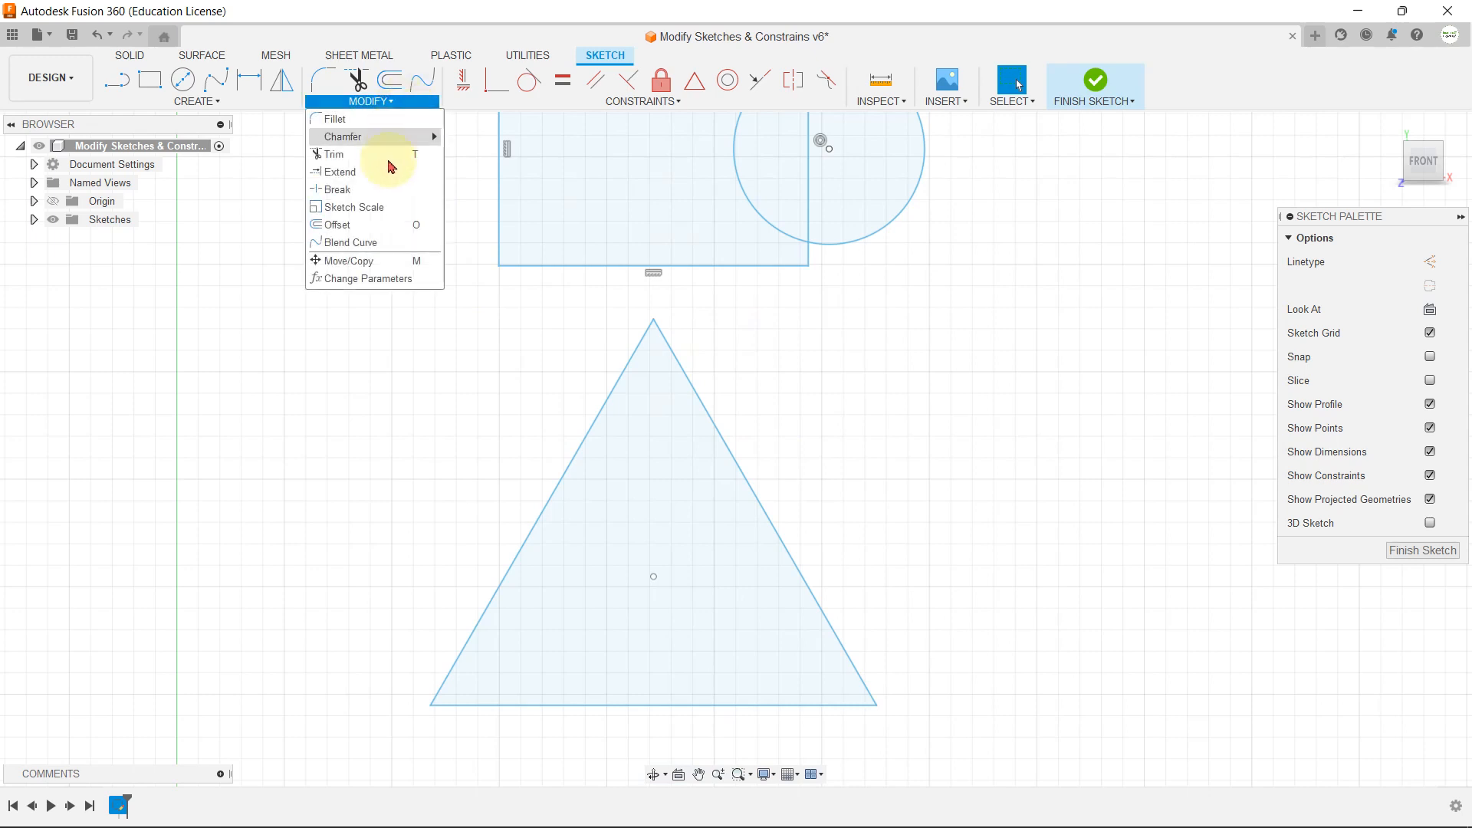
{"action": "left_click", "coordinate": [384, 223]}
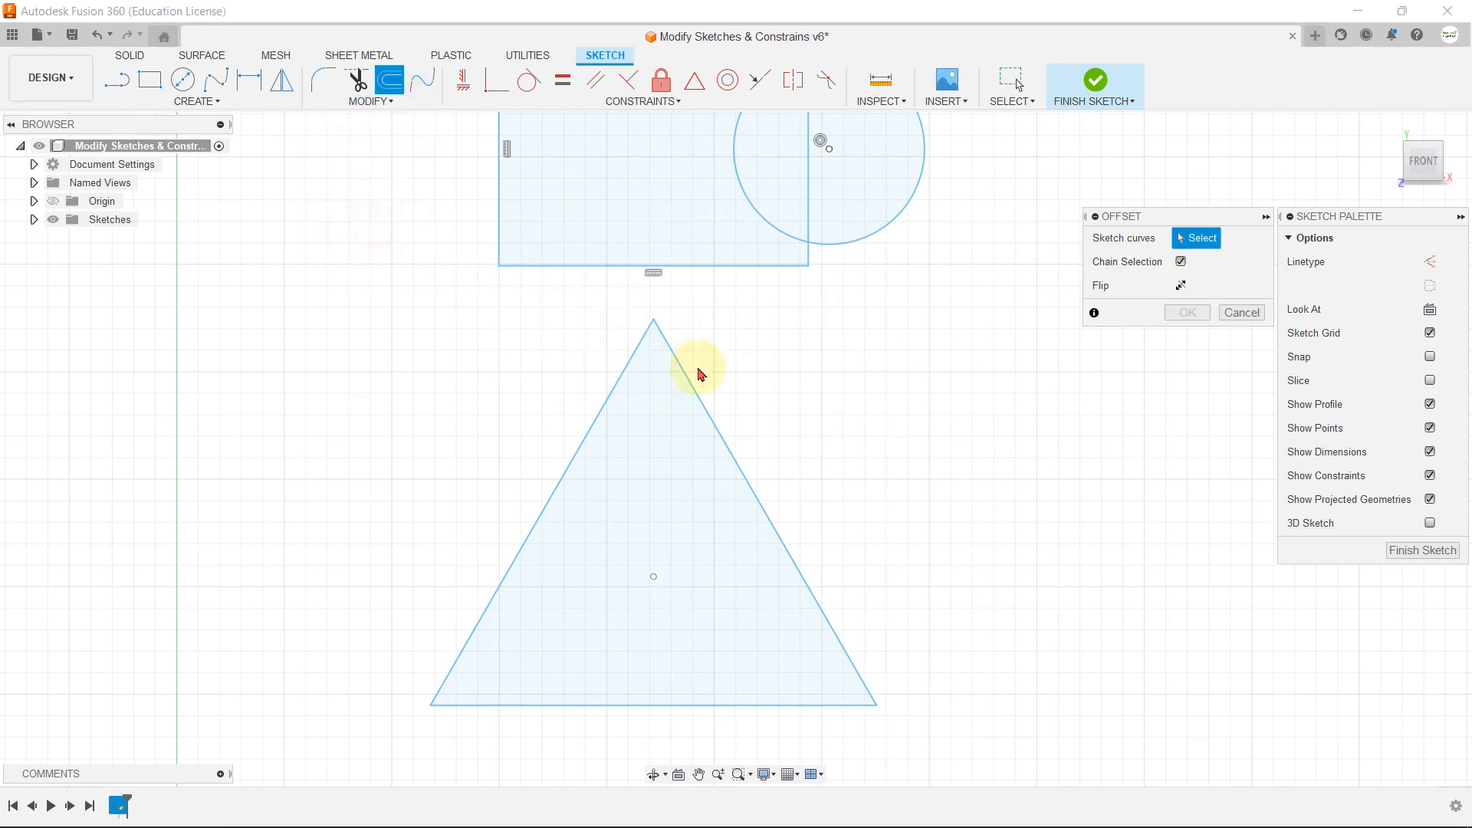
{"action": "left_click", "coordinate": [712, 417]}
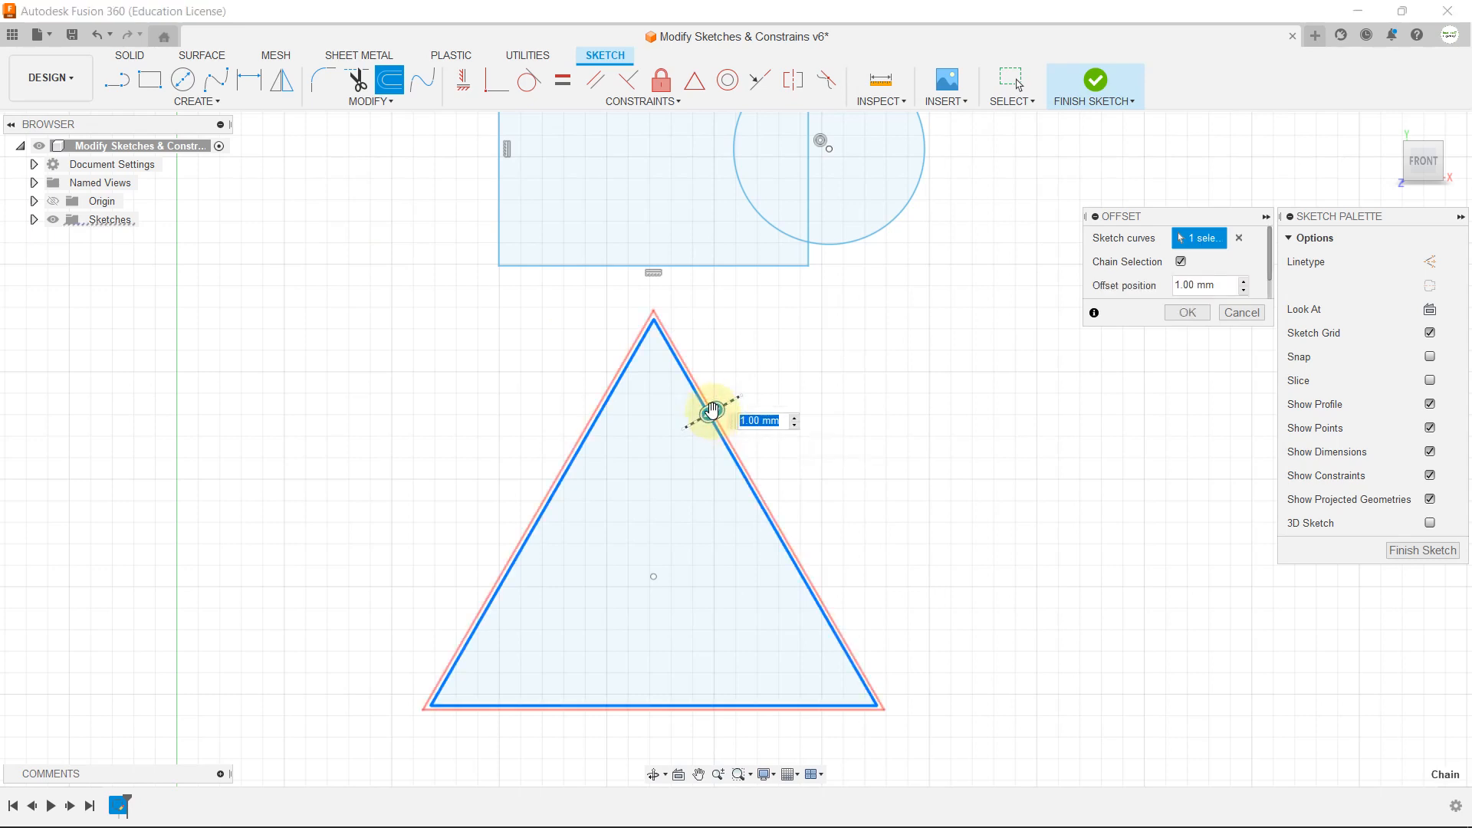
{"action": "left_click_drag", "start_coordinate": [713, 412], "coordinate": [678, 407]}
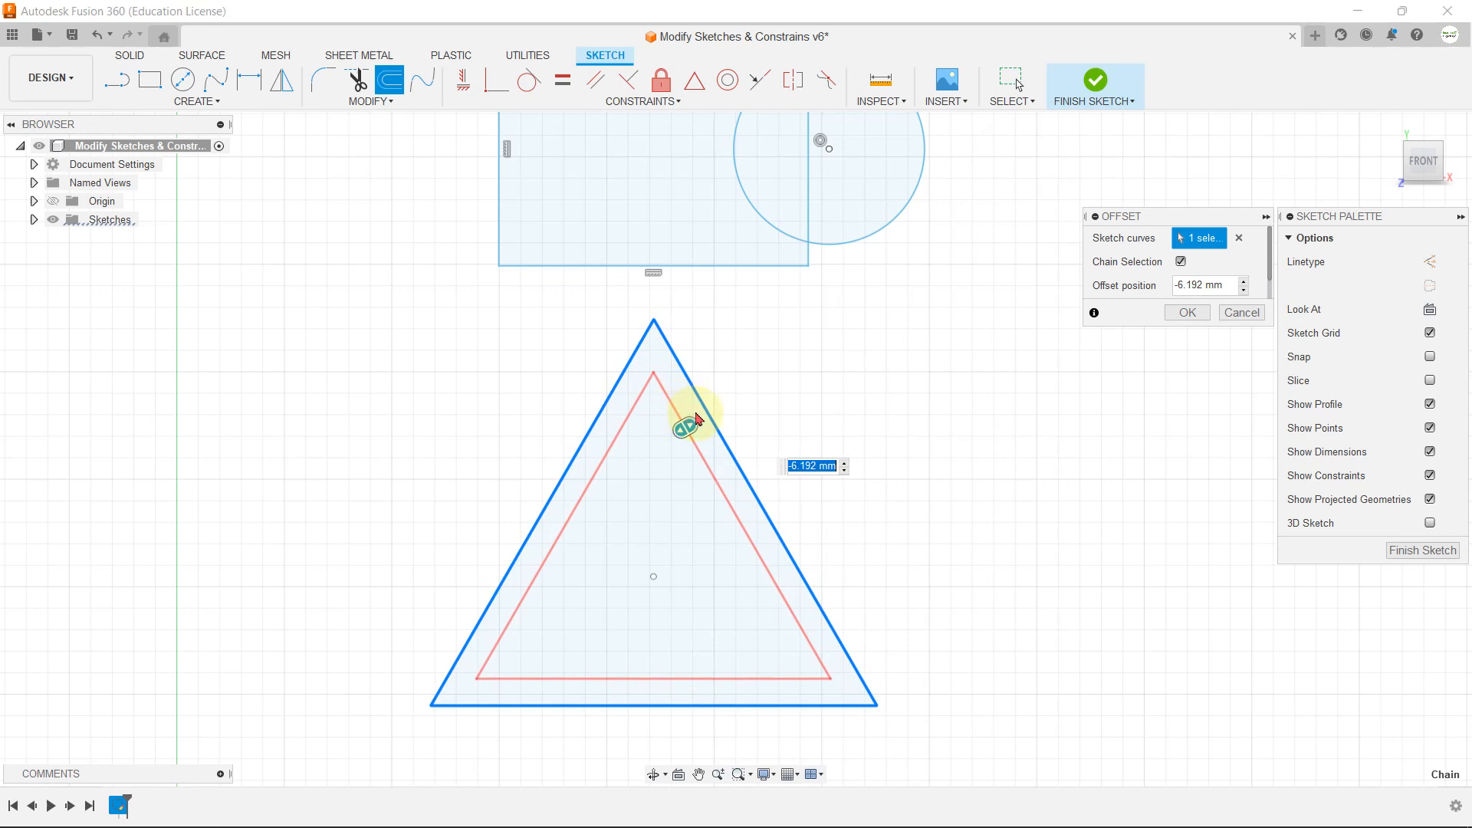
{"action": "key", "text": "Return"}
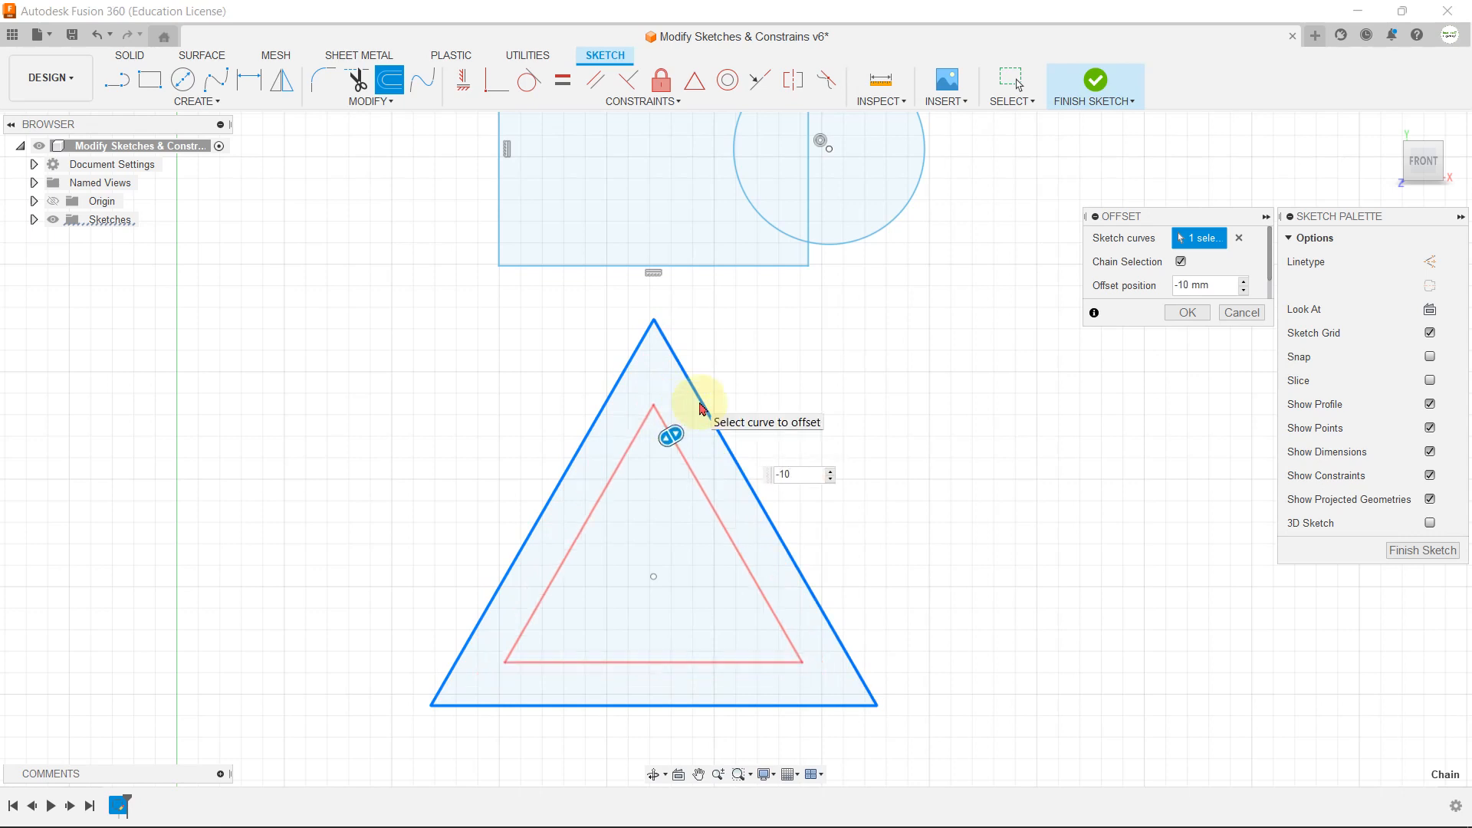
{"action": "left_click", "coordinate": [624, 462]}
{"action": "left_click", "coordinate": [761, 449]}
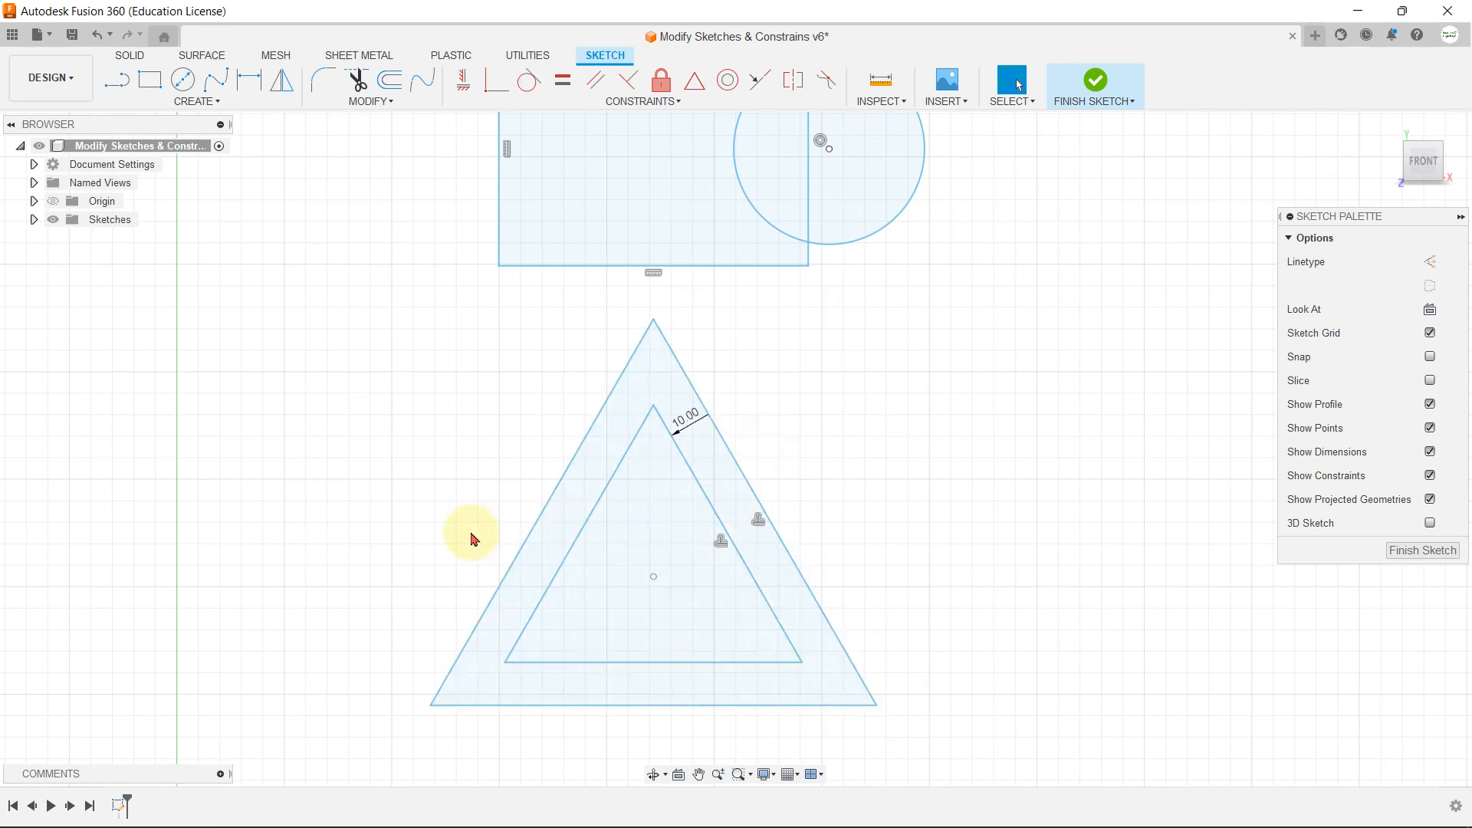
Step: Offset the original triangle's full outline outward by 5 mm
{"action": "left_click", "coordinate": [373, 102]}
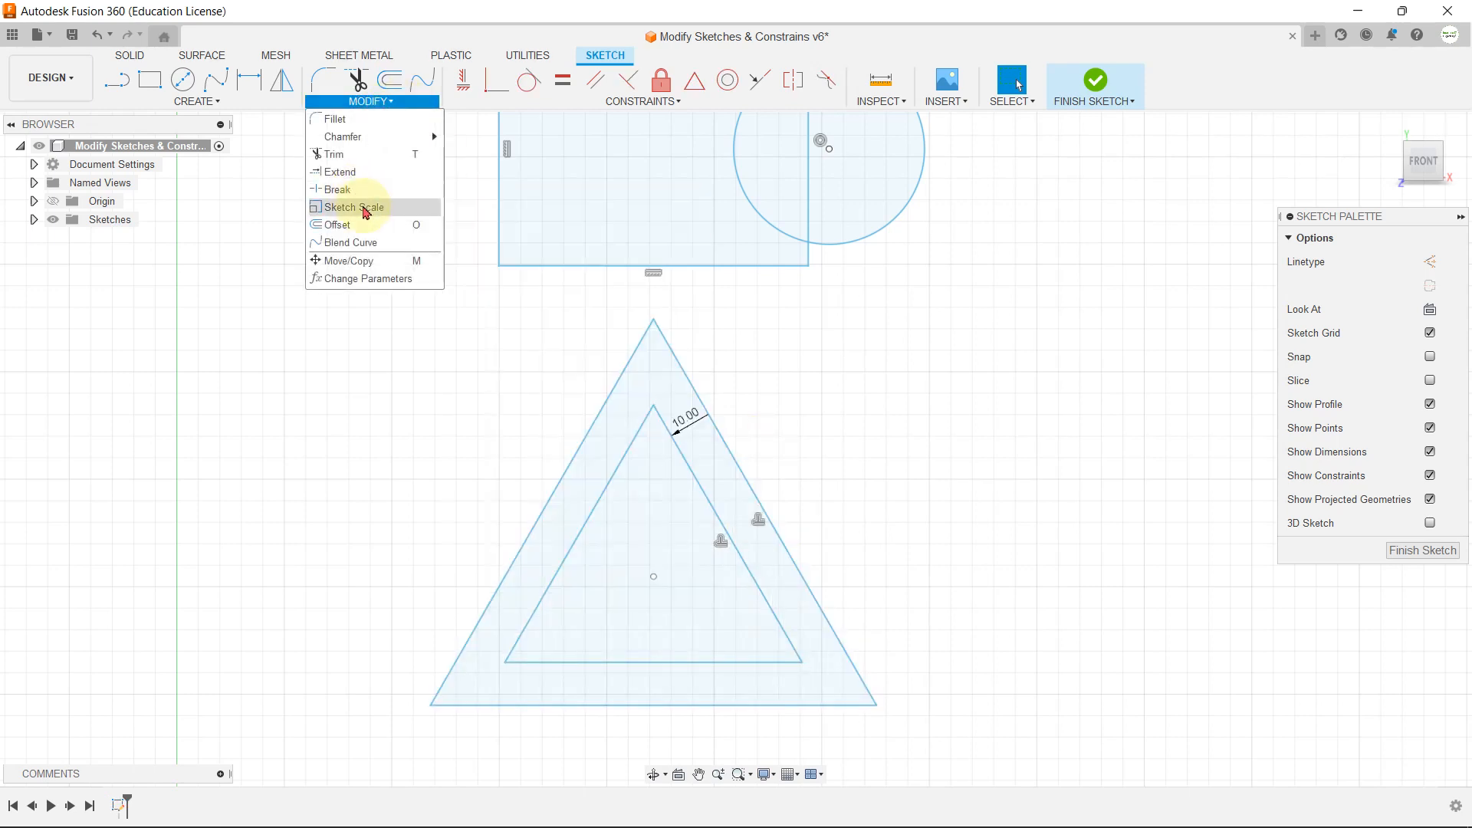
{"action": "left_click", "coordinate": [343, 225]}
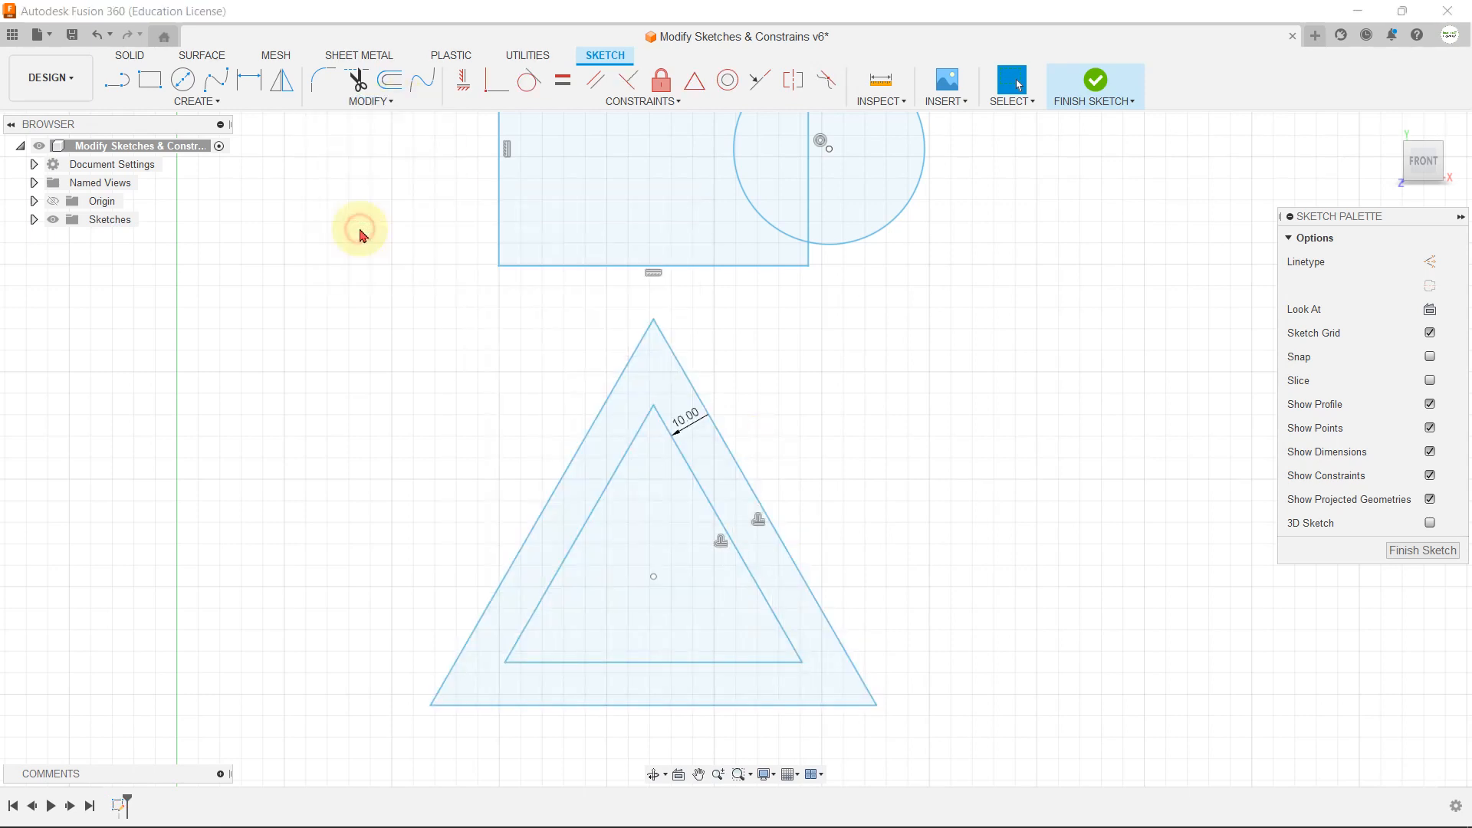
{"action": "left_click", "coordinate": [699, 406]}
{"action": "left_click_drag", "start_coordinate": [700, 401], "coordinate": [723, 383]}
{"action": "type", "text": "5"}
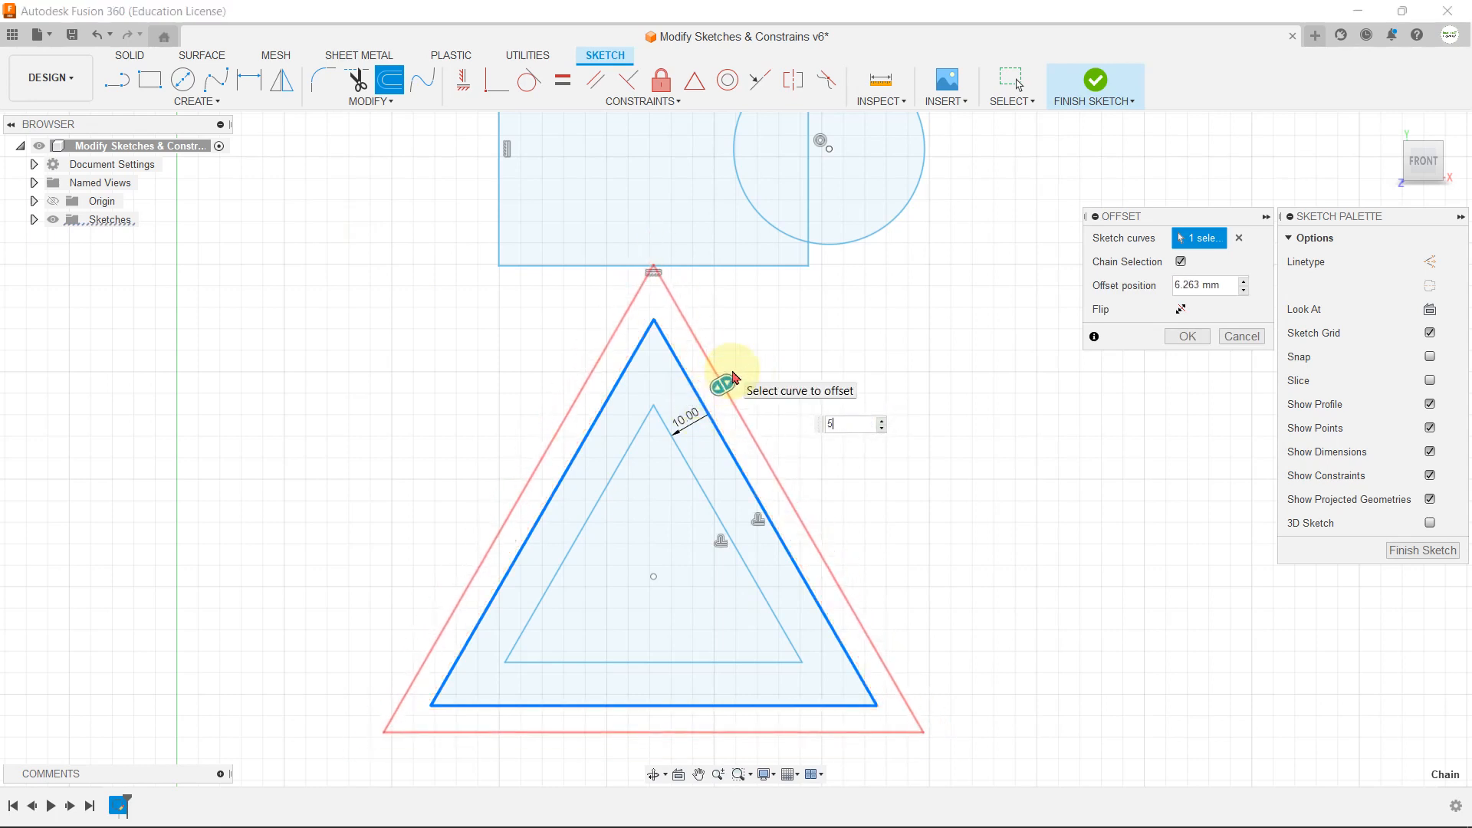
{"action": "key", "text": "Return"}
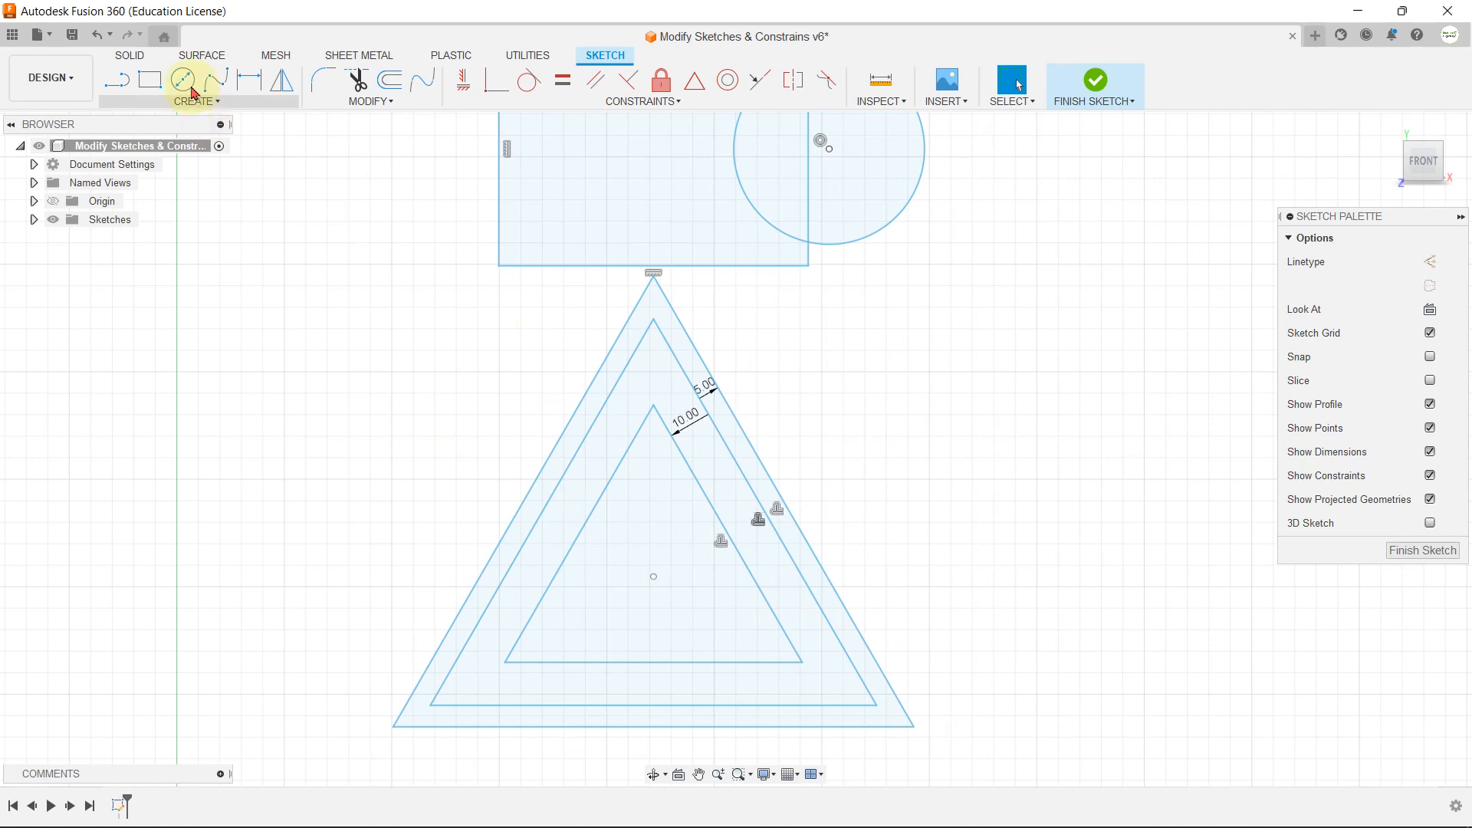
Step: Draw a centre-diameter circle with a 100 mm diameter in the empty area to the right of the nested triangles
{"action": "left_click", "coordinate": [182, 79]}
{"action": "scroll", "coordinate": [205, 409], "scroll_direction": "down", "scroll_amount": 3}
{"action": "scroll", "coordinate": [795, 440], "scroll_direction": "up", "scroll_amount": 3}
{"action": "left_click", "coordinate": [795, 441]}
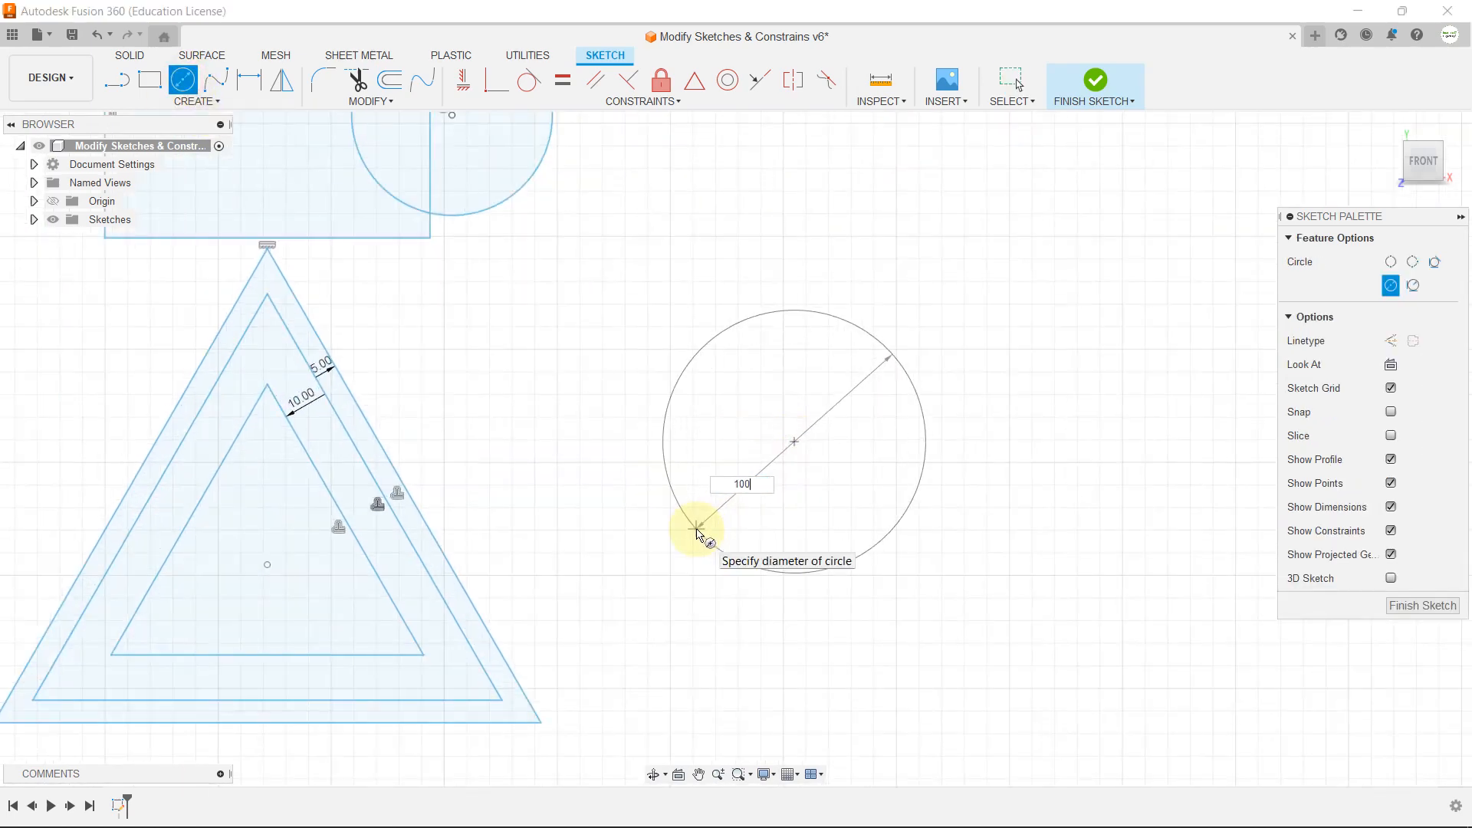
{"action": "key", "text": "Return"}
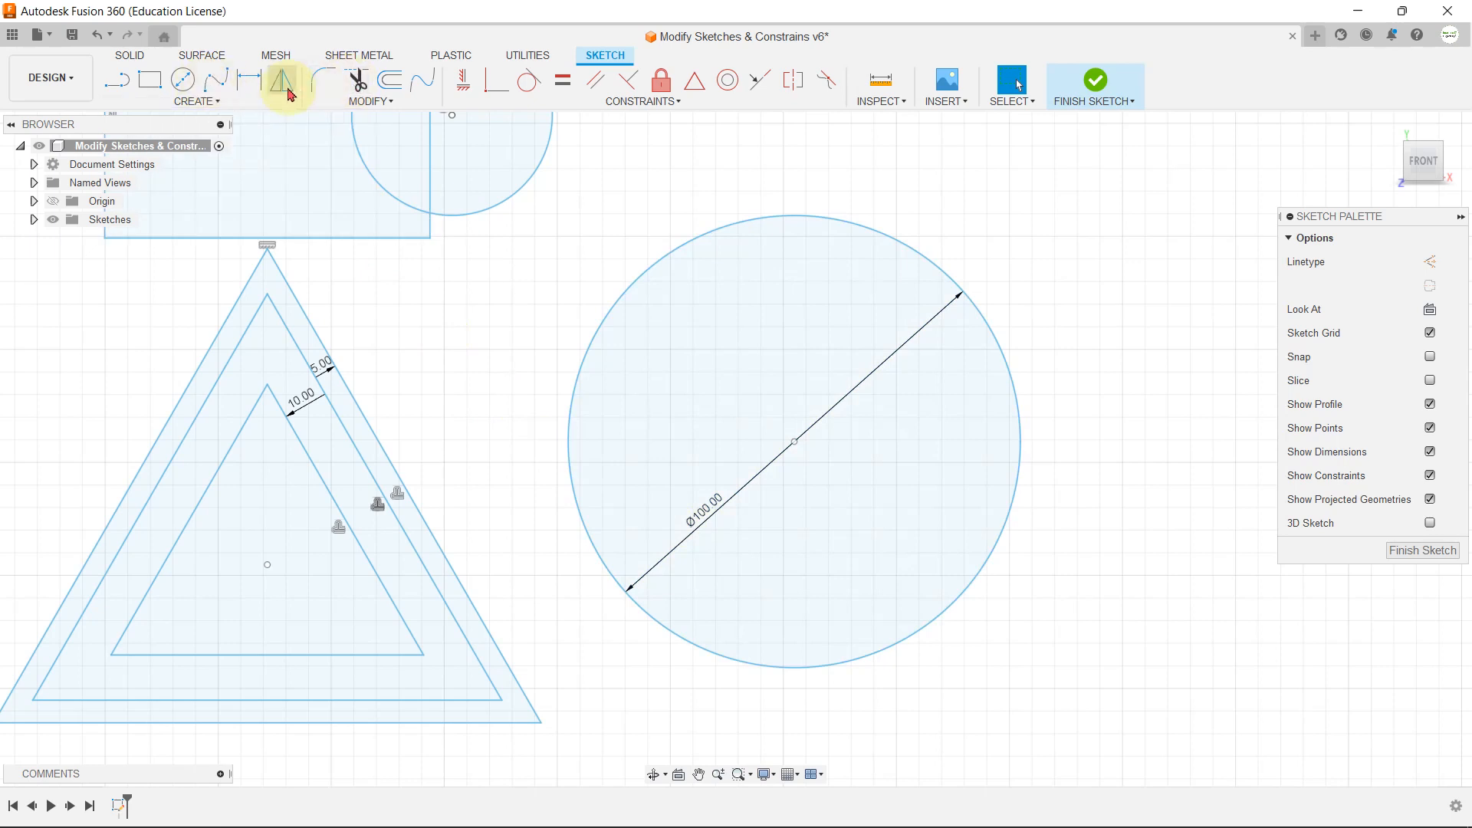
Step: Offset the 100 mm circle inward by about 11.4 mm
{"action": "left_click", "coordinate": [332, 99]}
{"action": "left_click", "coordinate": [339, 205]}
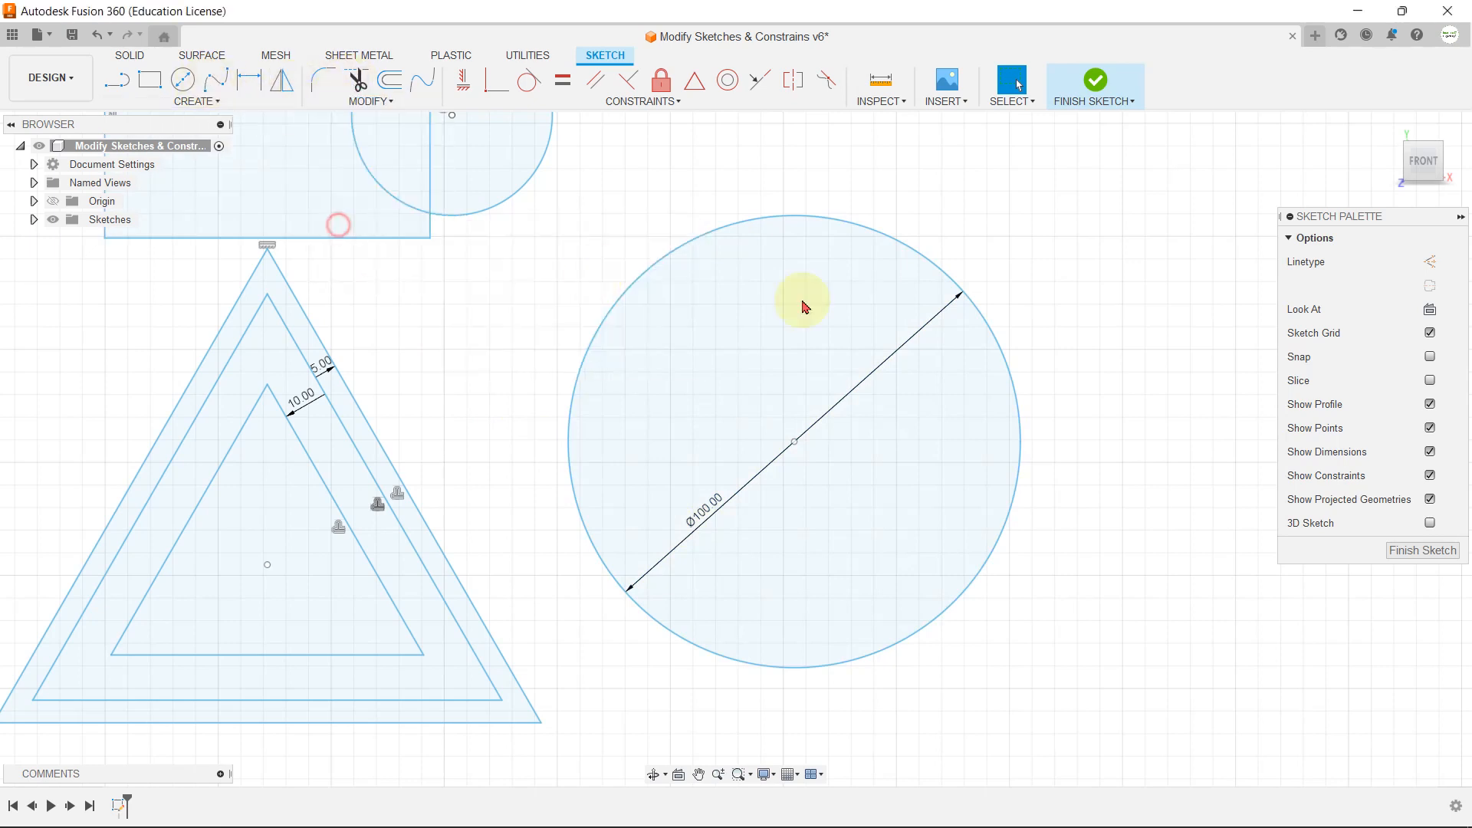
{"action": "left_click", "coordinate": [797, 225]}
{"action": "left_click_drag", "start_coordinate": [796, 230], "coordinate": [1128, 284]}
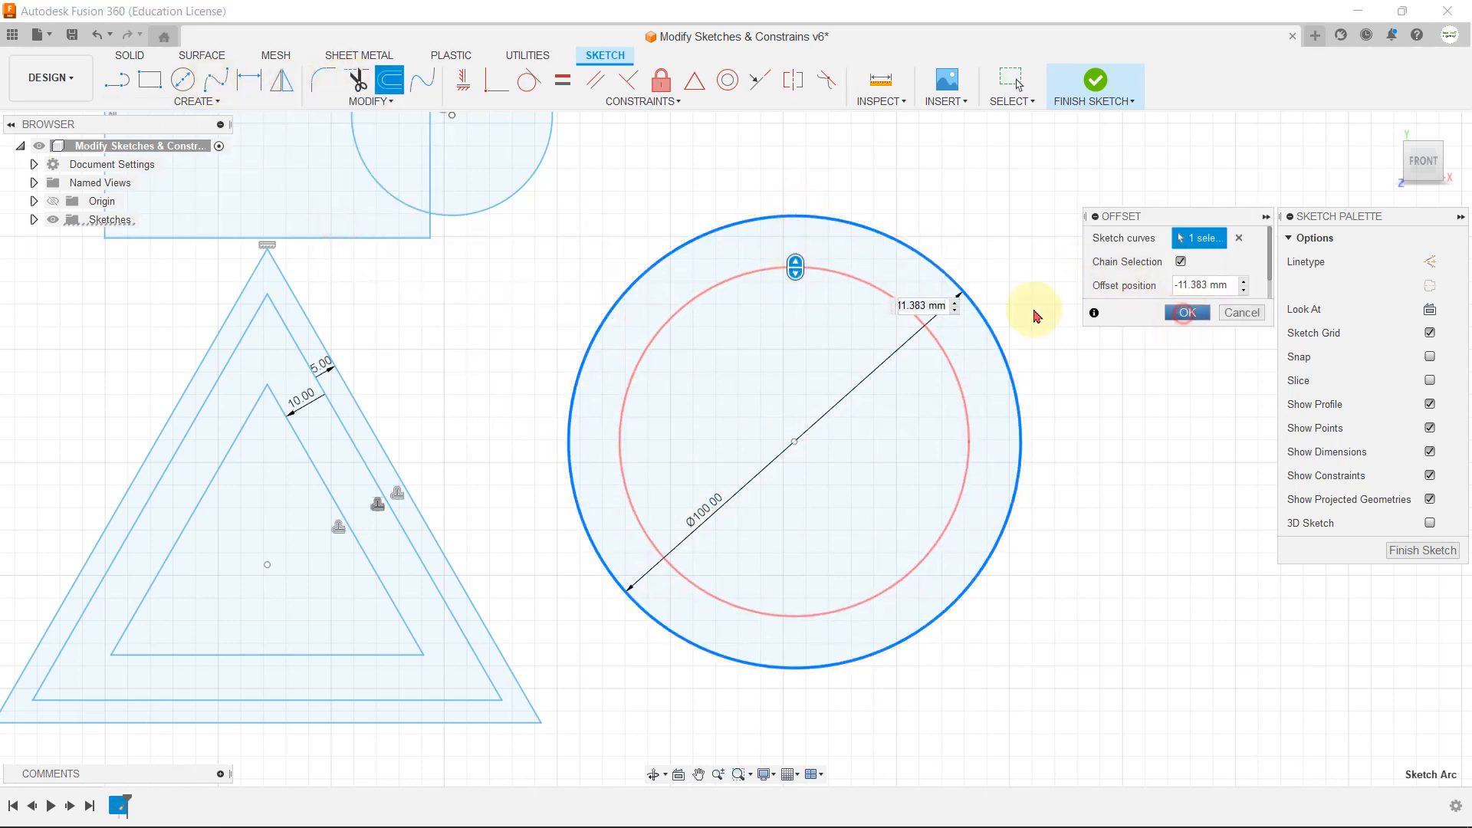
Step: Confirm the current offset, then offset the 100 mm circle inward again by about 24.7 mm
{"action": "left_click", "coordinate": [1186, 313]}
{"action": "left_click", "coordinate": [360, 100]}
{"action": "left_click", "coordinate": [344, 218]}
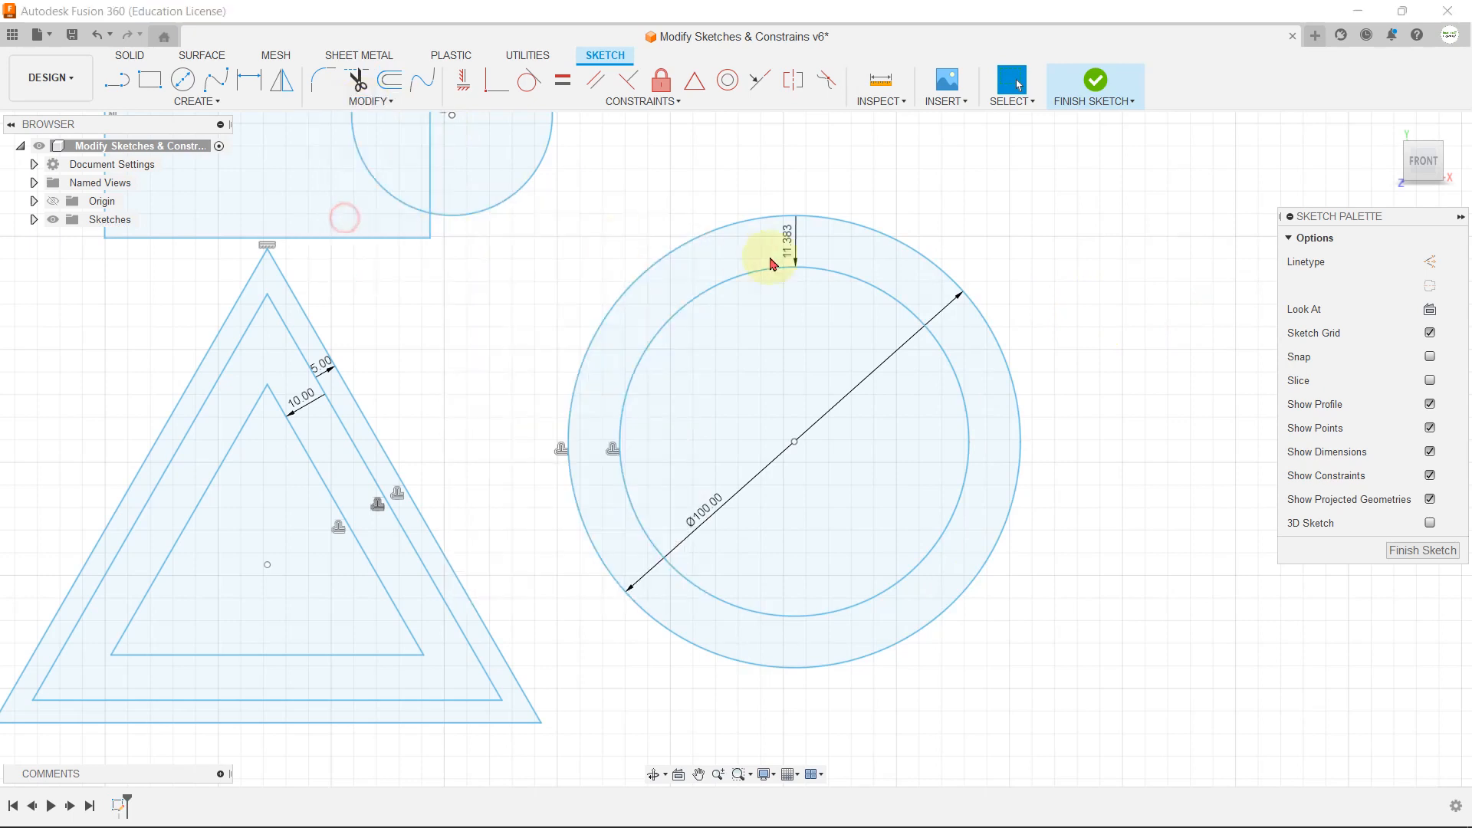
{"action": "left_click", "coordinate": [778, 217]}
{"action": "left_click_drag", "start_coordinate": [781, 217], "coordinate": [783, 336]}
{"action": "left_click", "coordinate": [1176, 336]}
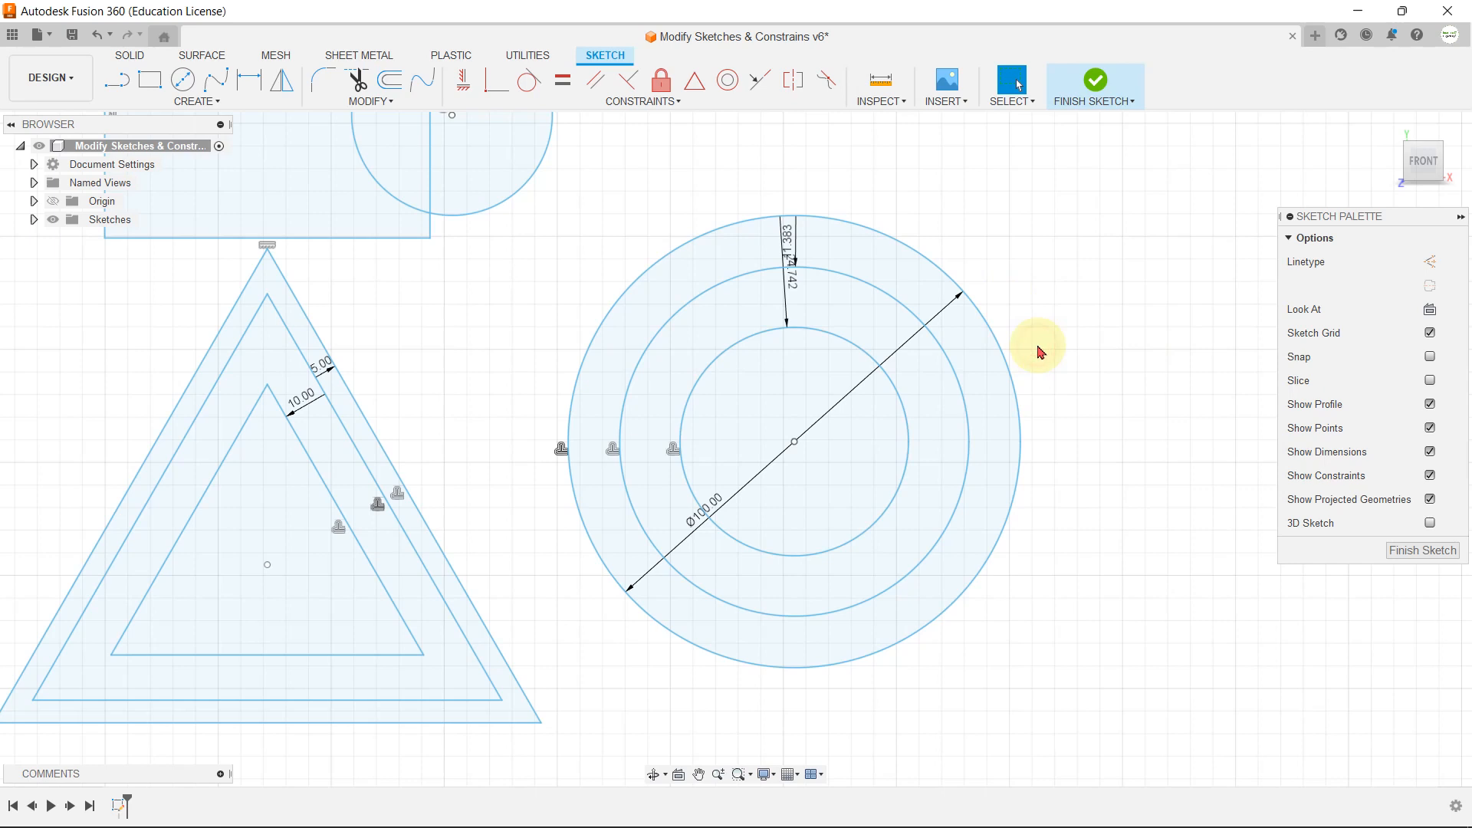
Step: Connect the two separate, similarly sloped lines below the triangles with a blend curve between their facing endpoints
{"action": "scroll", "coordinate": [1038, 347], "scroll_direction": "down", "scroll_amount": 1}
{"action": "middle_click_drag", "start_coordinate": [1011, 283], "coordinate": [1087, 265]}
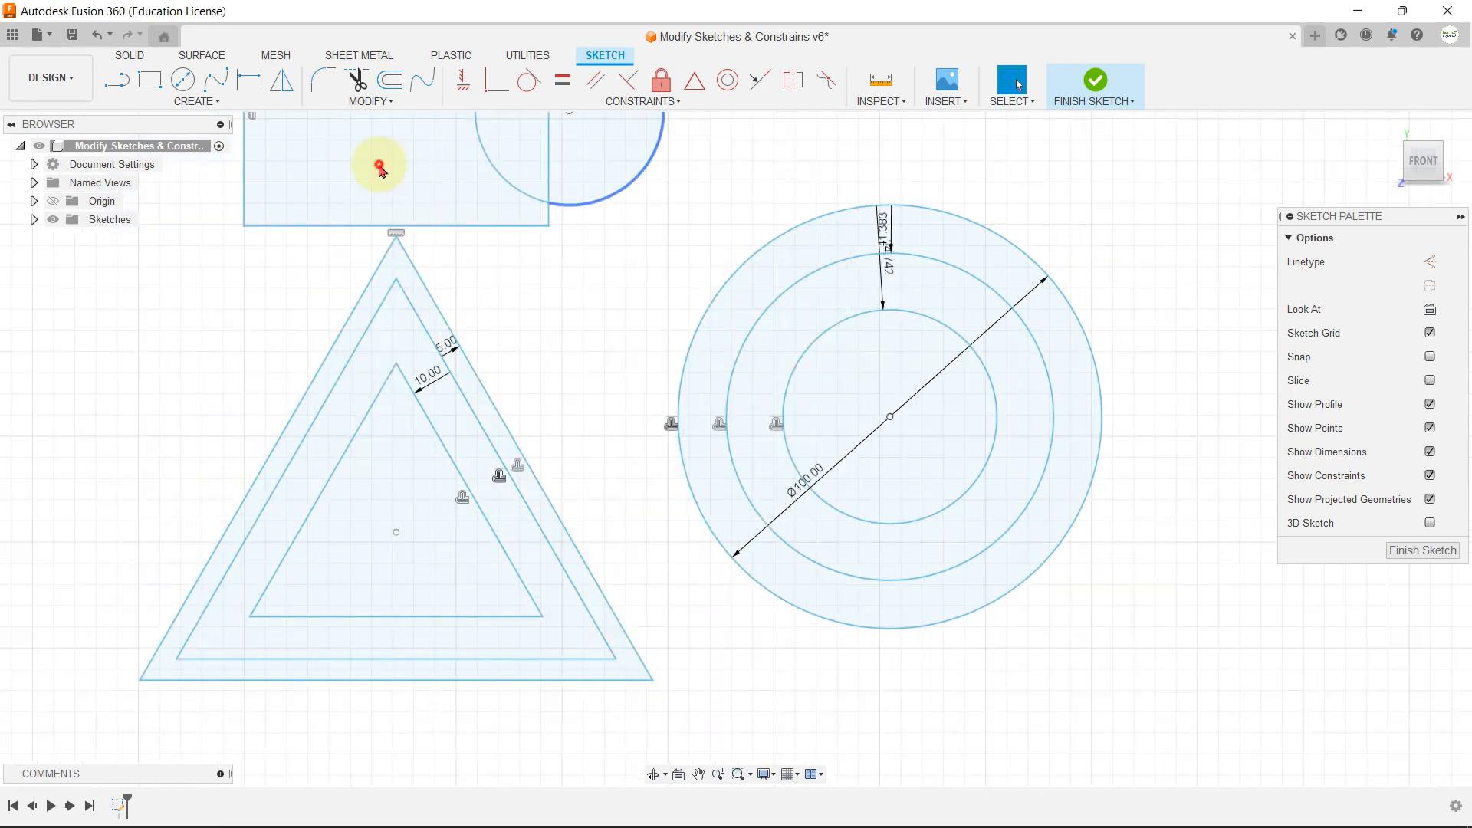
{"action": "left_click", "coordinate": [370, 102]}
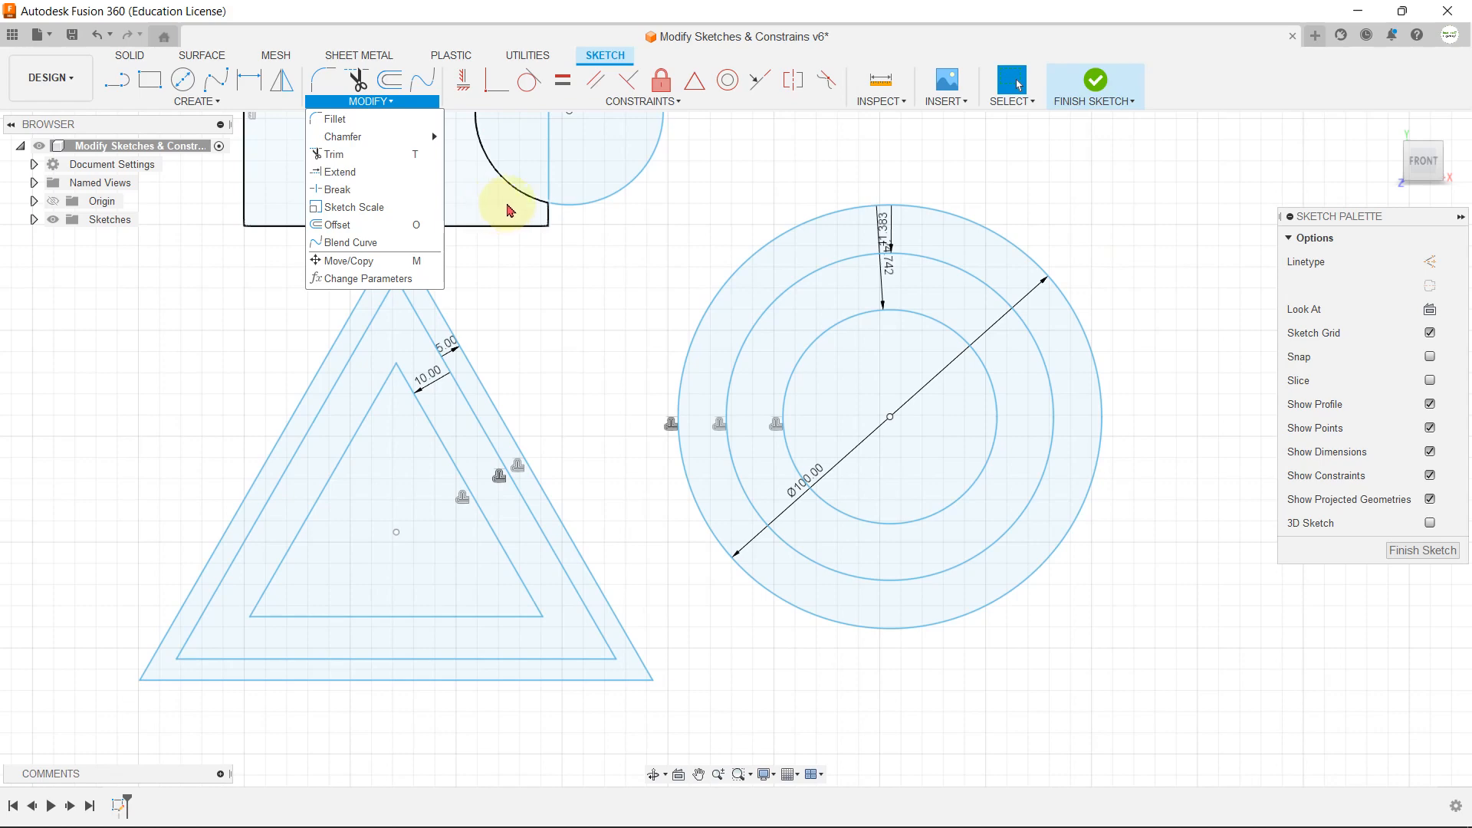
{"action": "scroll", "coordinate": [601, 312], "scroll_direction": "down", "scroll_amount": 6}
{"action": "scroll", "coordinate": [688, 597], "scroll_direction": "up", "scroll_amount": 6}
{"action": "left_click", "coordinate": [389, 79]}
{"action": "left_click", "coordinate": [371, 101]}
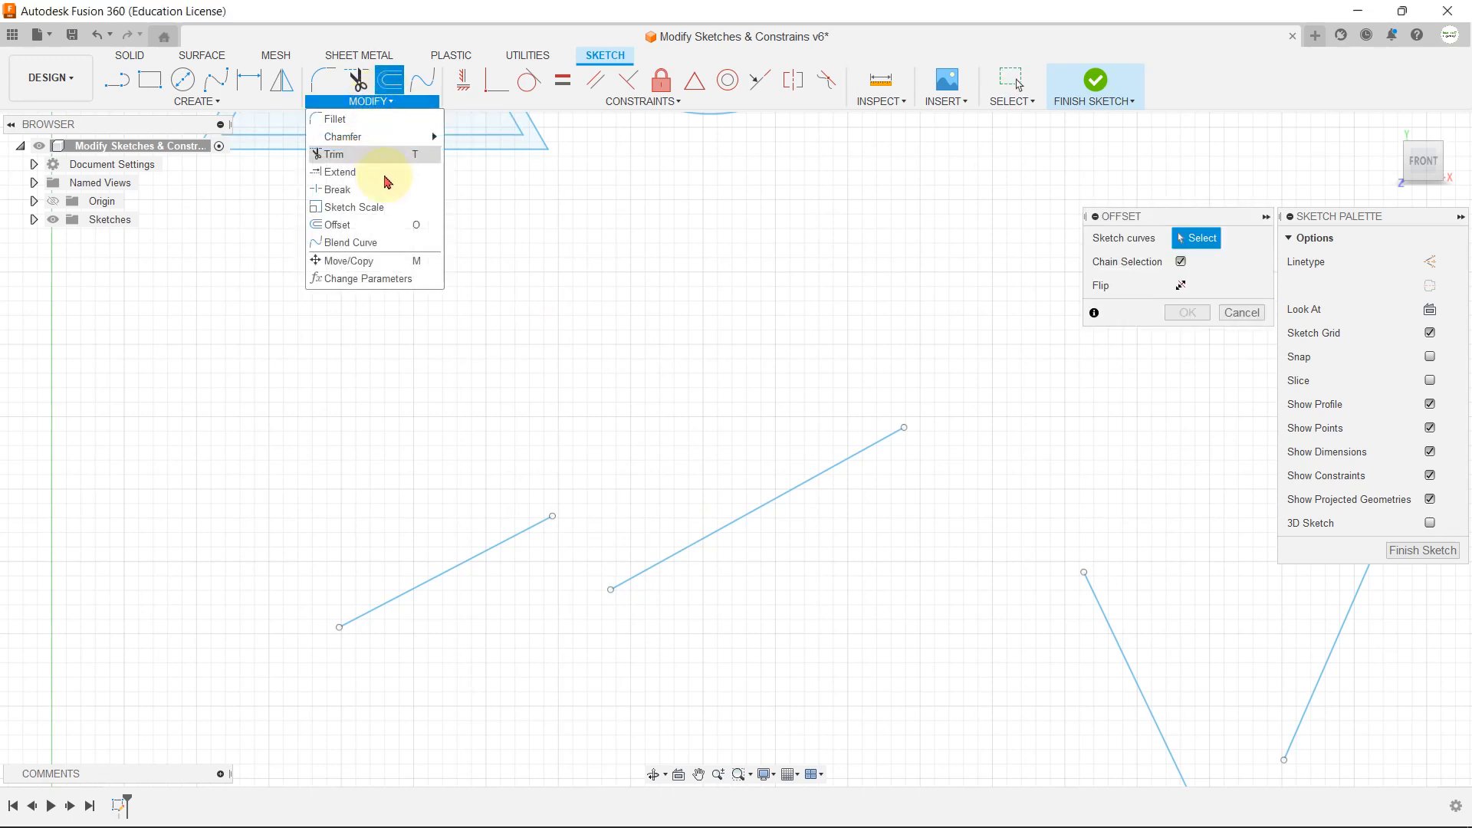
{"action": "left_click", "coordinate": [351, 242]}
{"action": "left_click", "coordinate": [527, 528]}
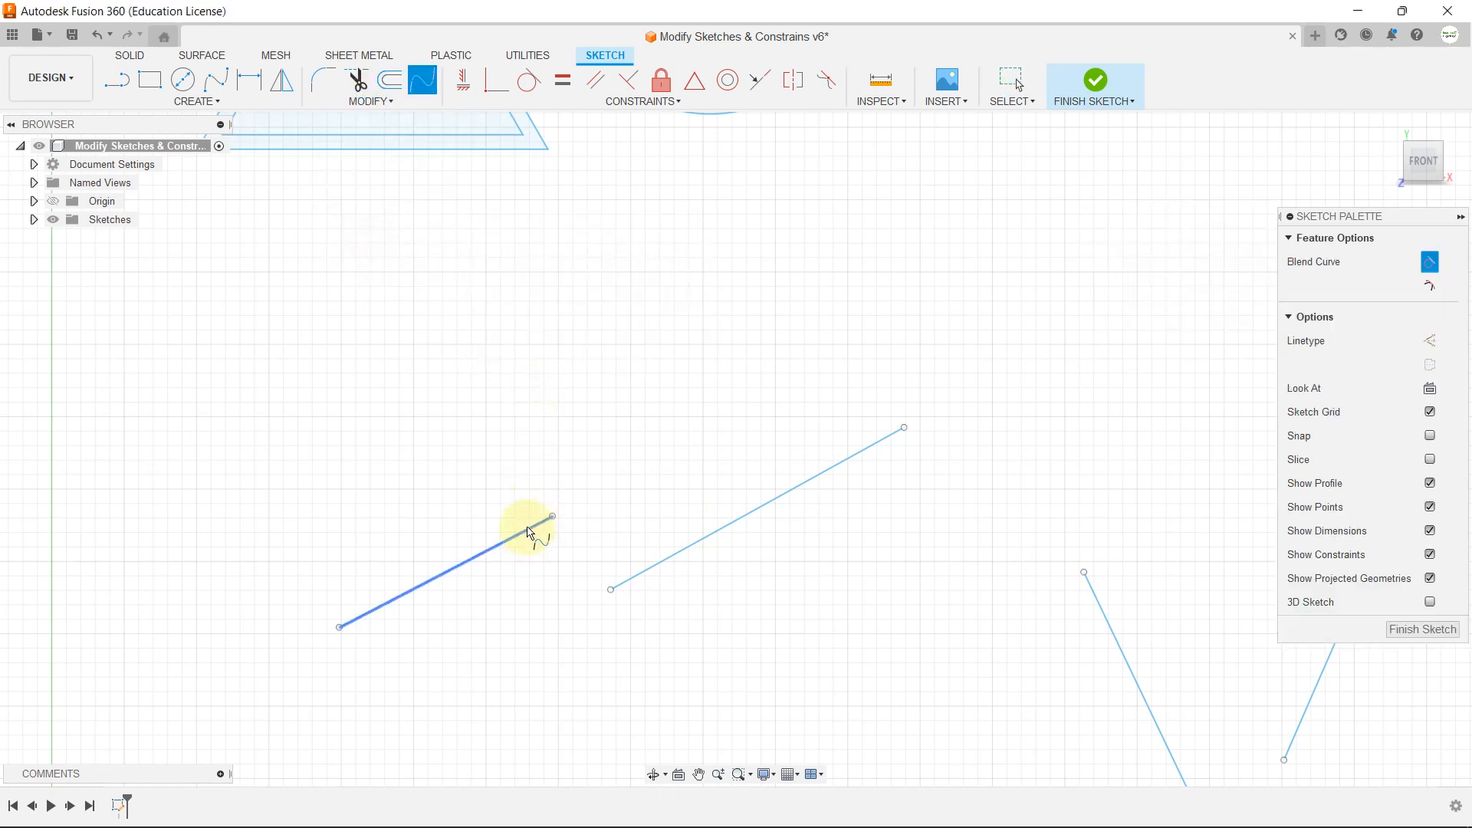
{"action": "left_click", "coordinate": [648, 567]}
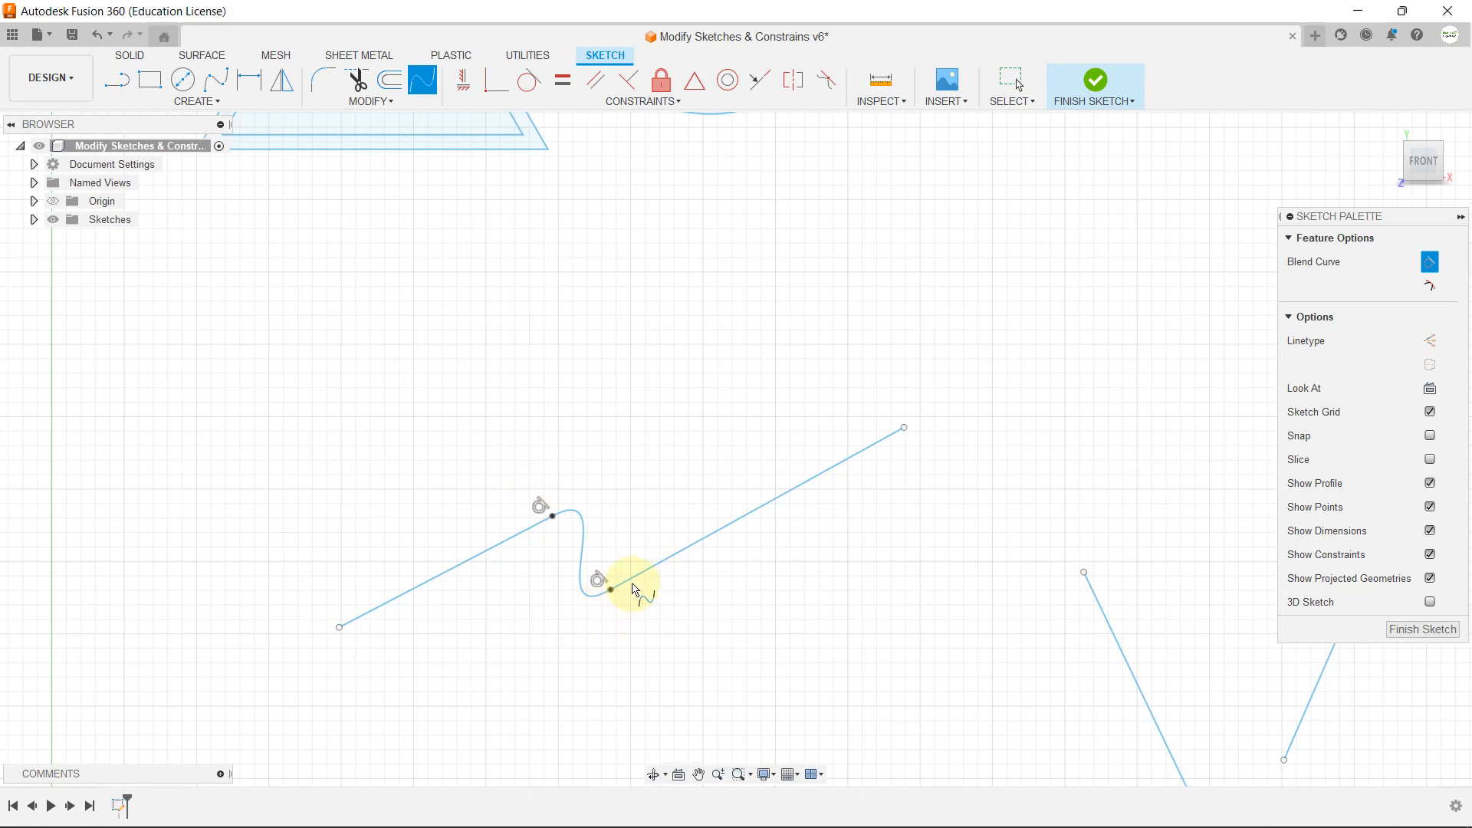
Step: Join the lower ends of the two V-shaped lines with a blend curve
{"action": "scroll", "coordinate": [476, 470], "scroll_direction": "down", "scroll_amount": 4}
{"action": "scroll", "coordinate": [894, 591], "scroll_direction": "up", "scroll_amount": 3}
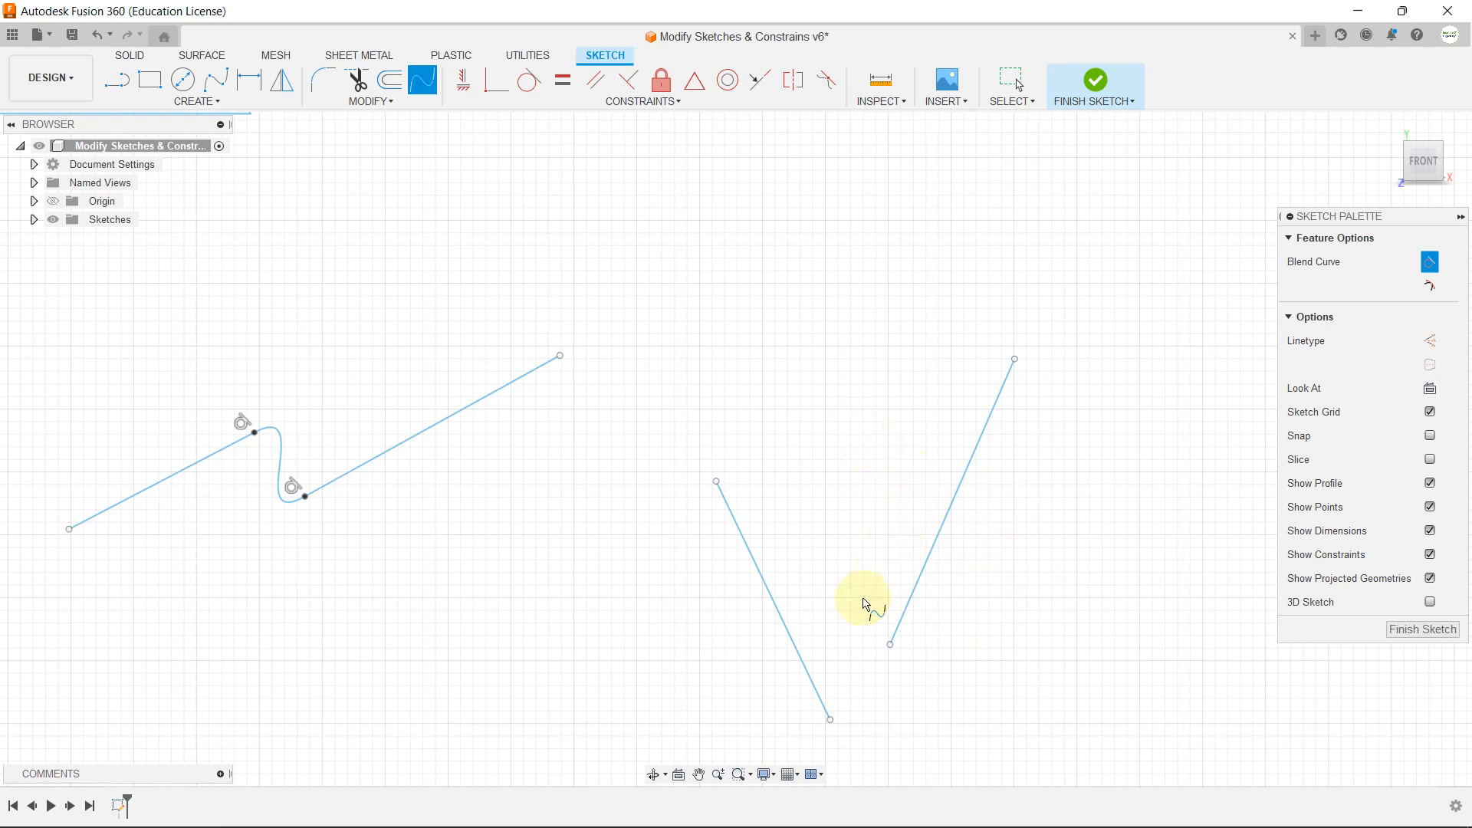
{"action": "left_click", "coordinate": [785, 622]}
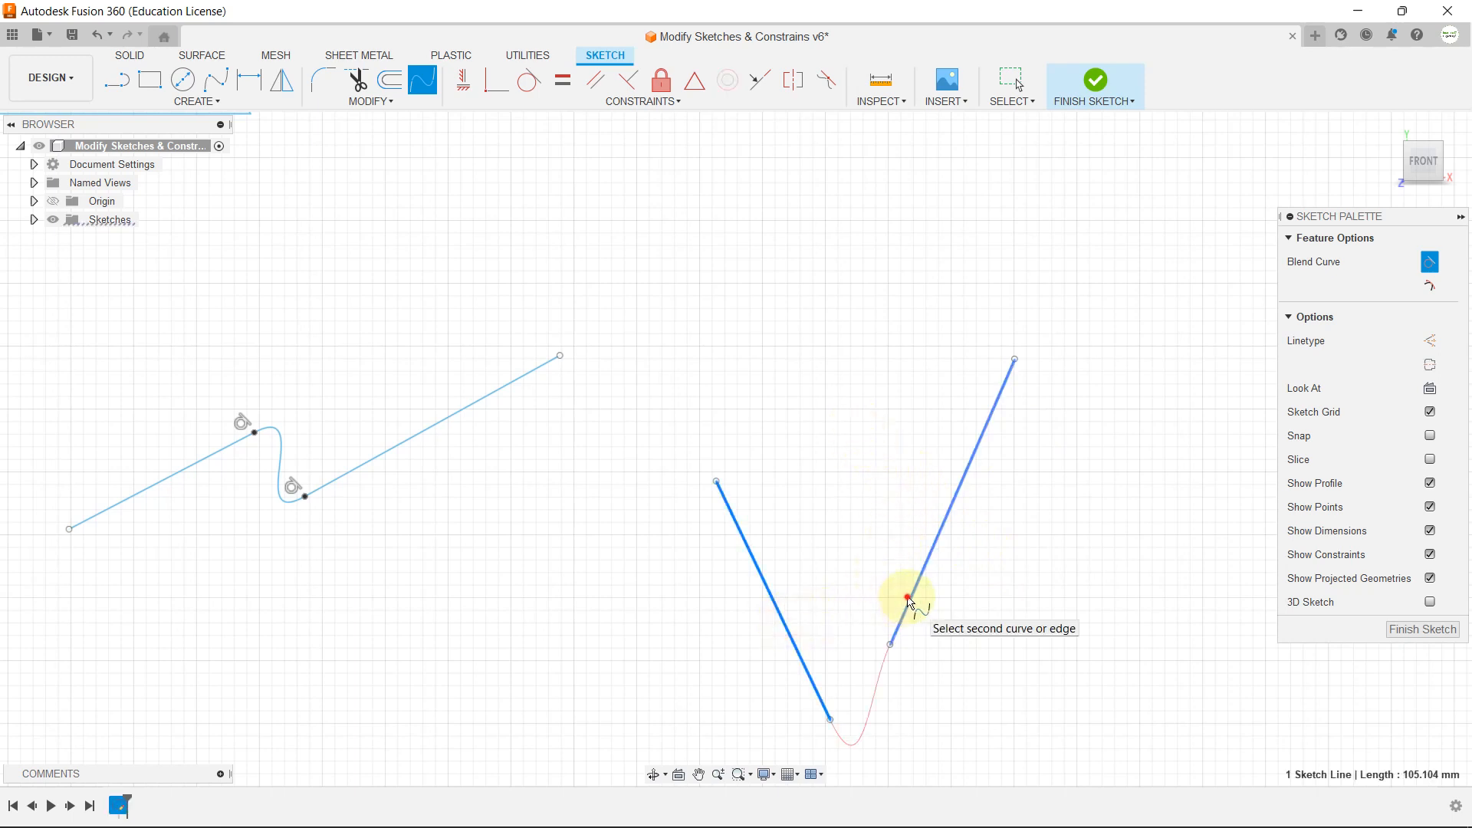
{"action": "left_click", "coordinate": [909, 606]}
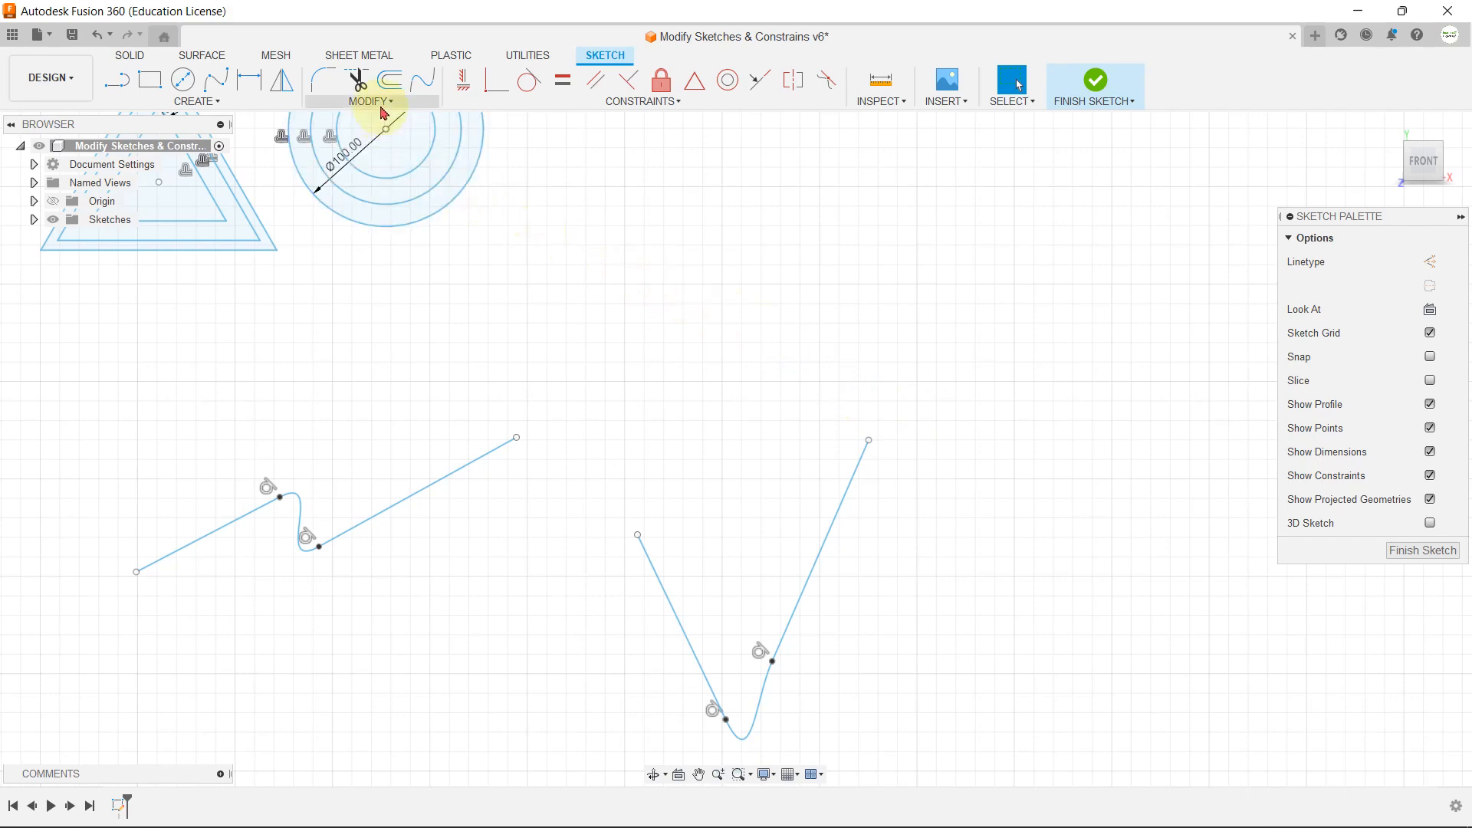
Step: Try moving the whole notched rectangle outline sideways, downward and back up with Move/Copy
{"action": "left_click", "coordinate": [381, 108]}
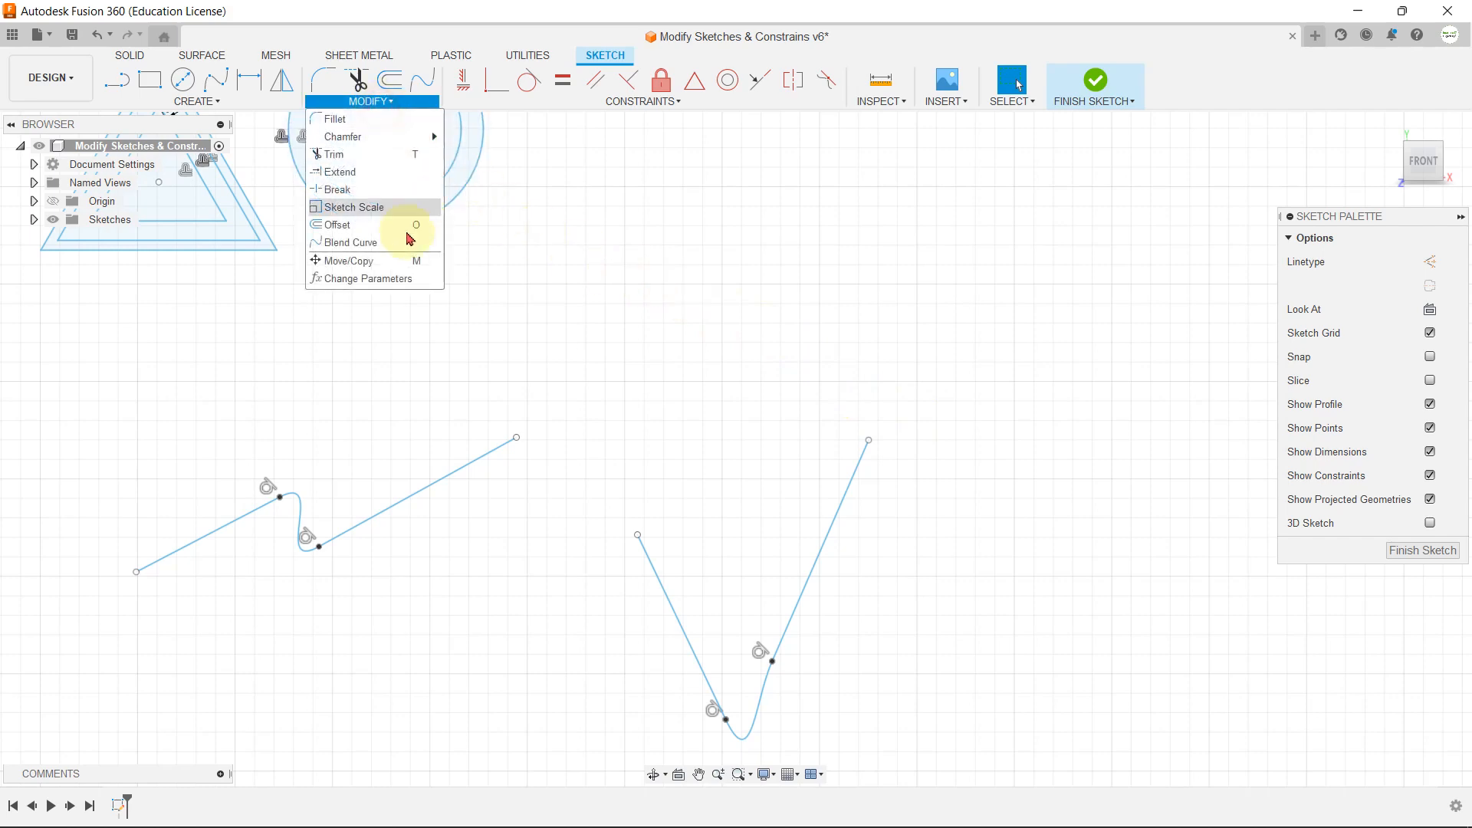
{"action": "left_click", "coordinate": [384, 257]}
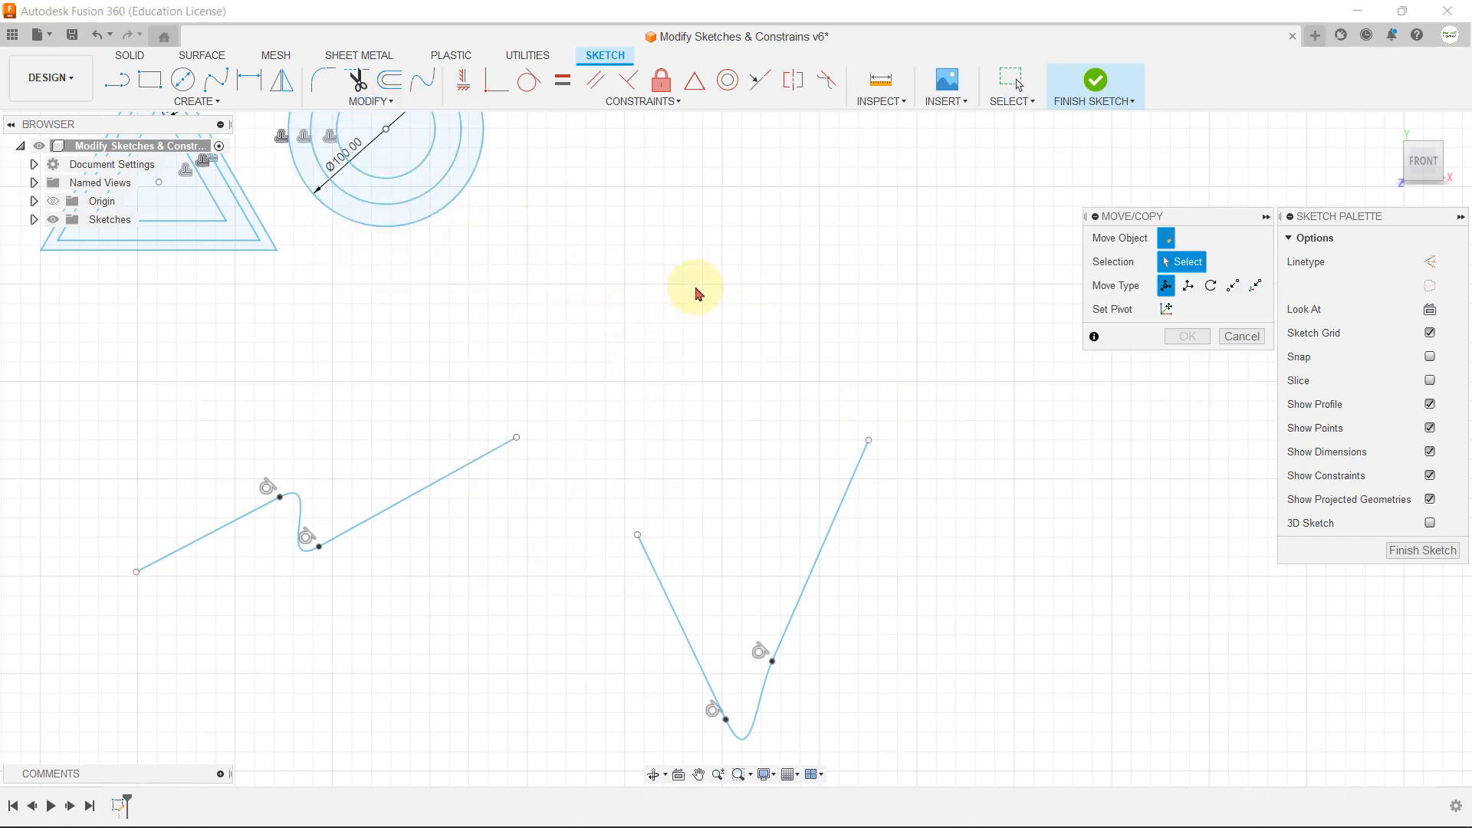
{"action": "scroll", "coordinate": [698, 283], "scroll_direction": "down", "scroll_amount": 2}
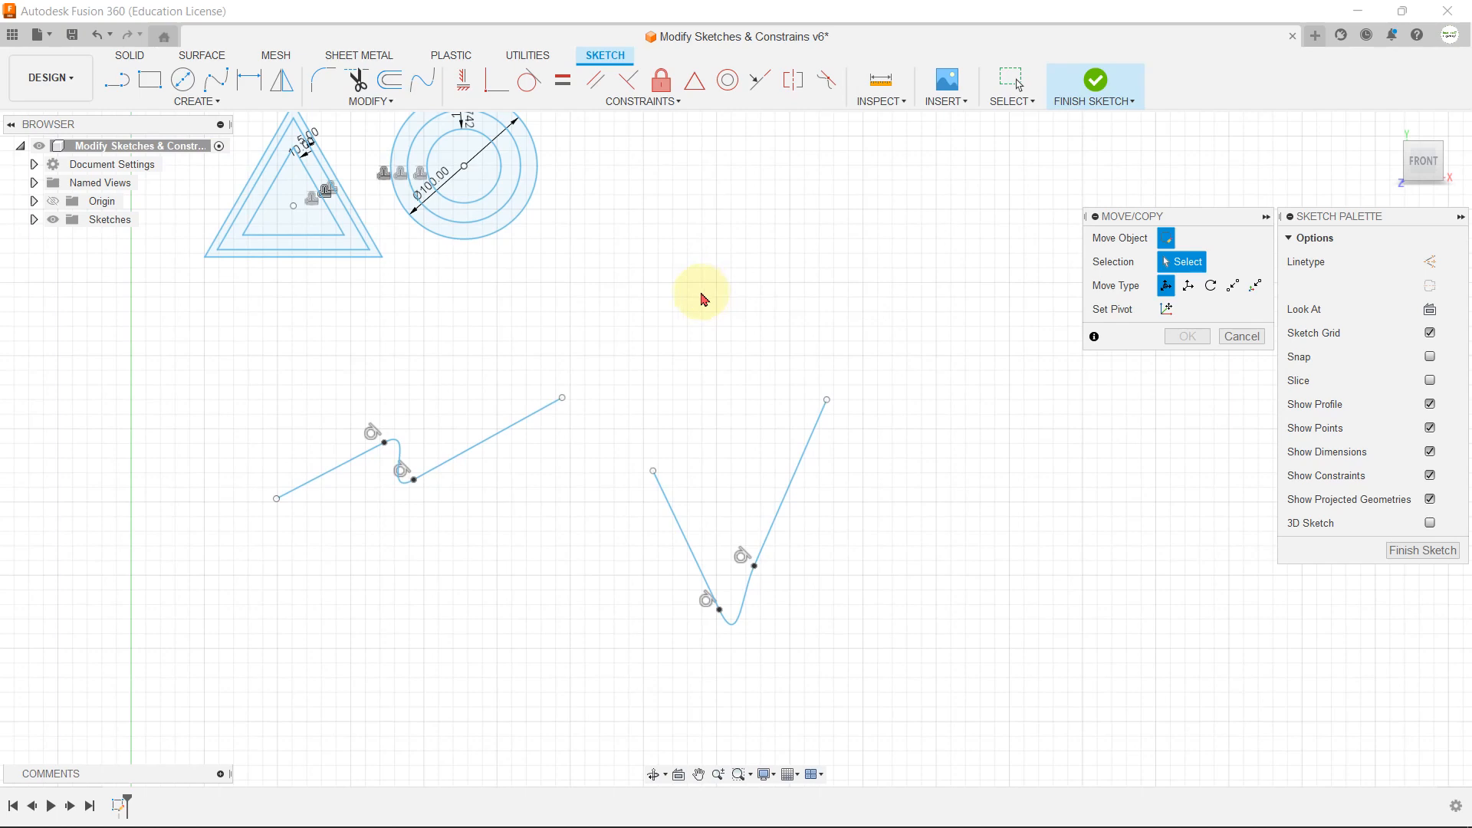
{"action": "scroll", "coordinate": [716, 450], "scroll_direction": "down", "scroll_amount": 2}
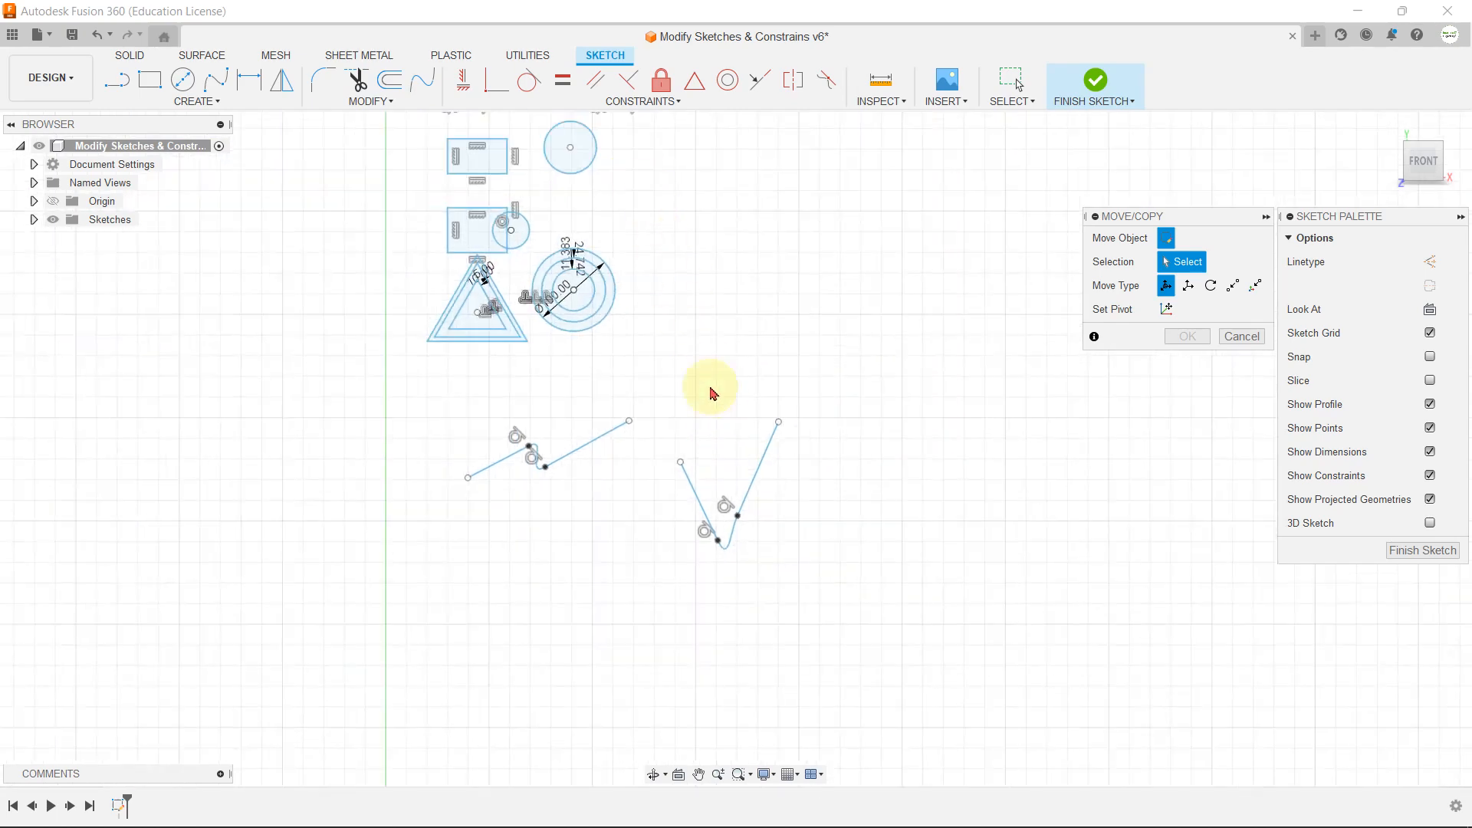
{"action": "scroll", "coordinate": [713, 390], "scroll_direction": "down", "scroll_amount": 2}
{"action": "scroll", "coordinate": [652, 184], "scroll_direction": "up", "scroll_amount": 3}
{"action": "scroll", "coordinate": [706, 435], "scroll_direction": "down", "scroll_amount": 2}
{"action": "scroll", "coordinate": [705, 245], "scroll_direction": "up", "scroll_amount": 5}
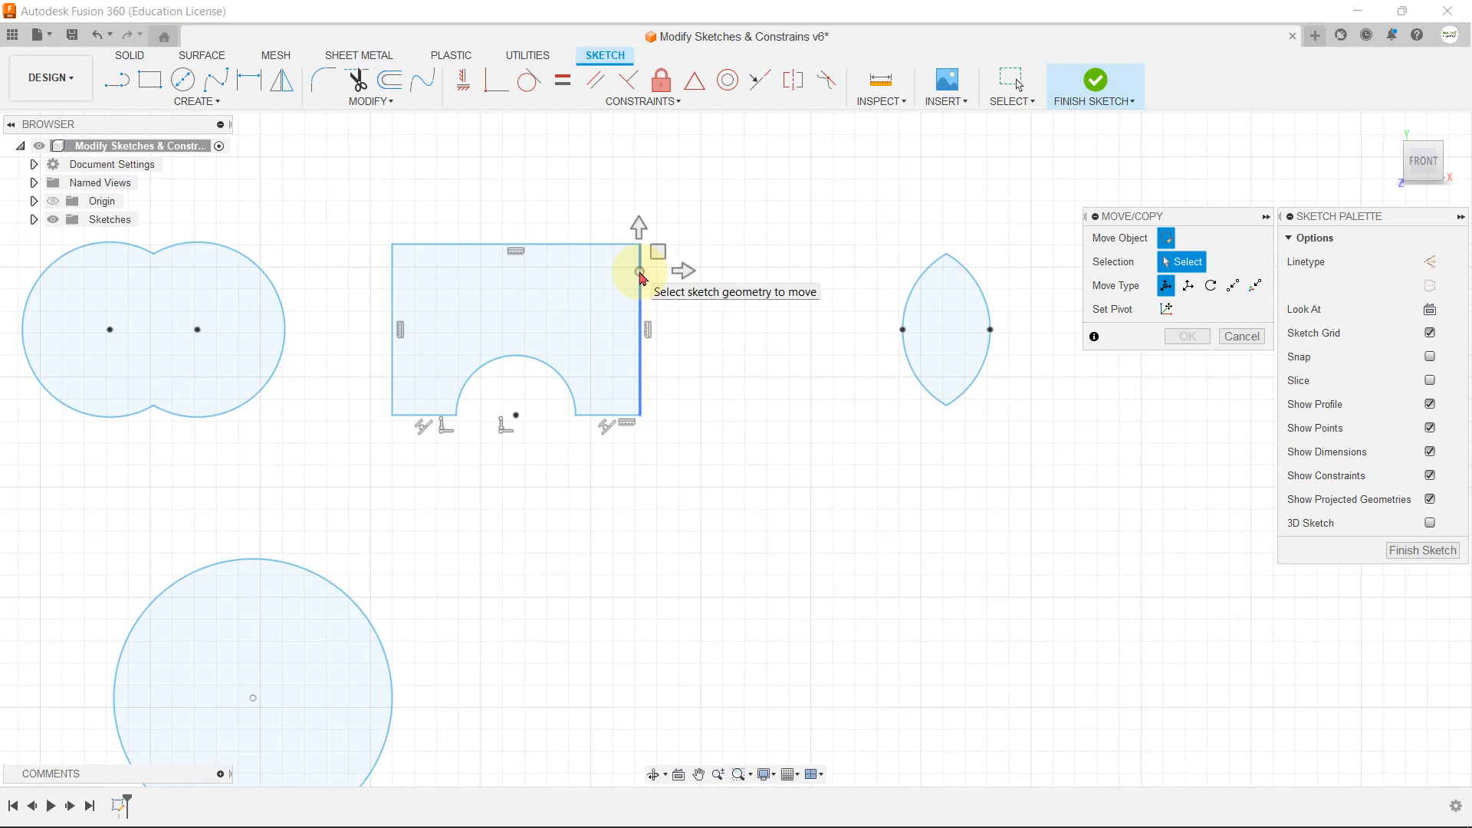
{"action": "double_click", "coordinate": [641, 274]}
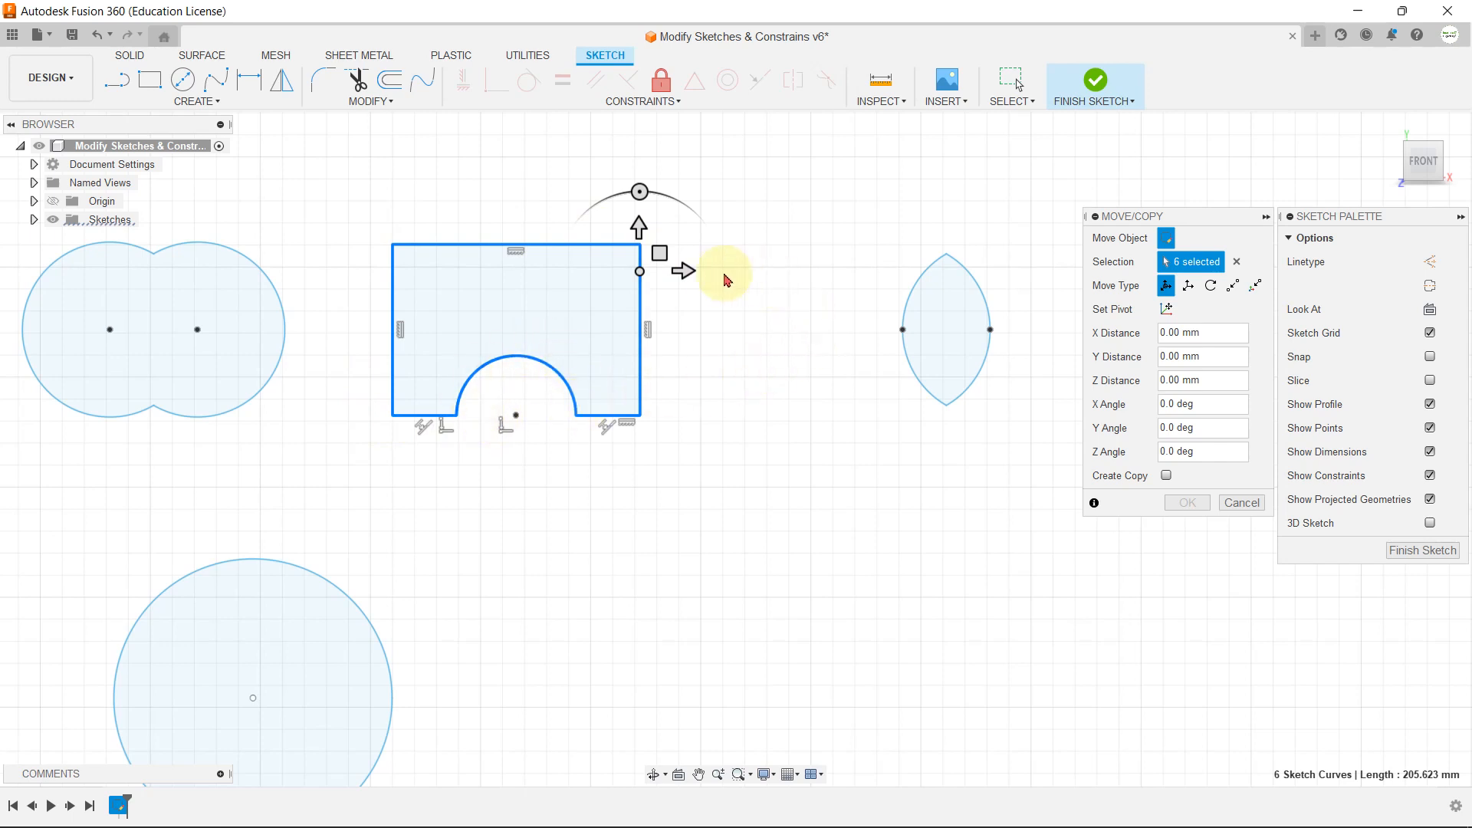
{"action": "left_click_drag", "start_coordinate": [683, 273], "coordinate": [782, 272]}
{"action": "left_click_drag", "start_coordinate": [737, 228], "coordinate": [739, 521]}
{"action": "mouse_move", "coordinate": [759, 548]}
{"action": "left_mouse_down"}
{"action": "mouse_move", "coordinate": [841, 325]}
{"action": "mouse_move", "coordinate": [687, 428]}
{"action": "mouse_move", "coordinate": [674, 292]}
{"action": "mouse_move", "coordinate": [798, 255]}
{"action": "mouse_move", "coordinate": [736, 256]}
{"action": "left_mouse_up"}
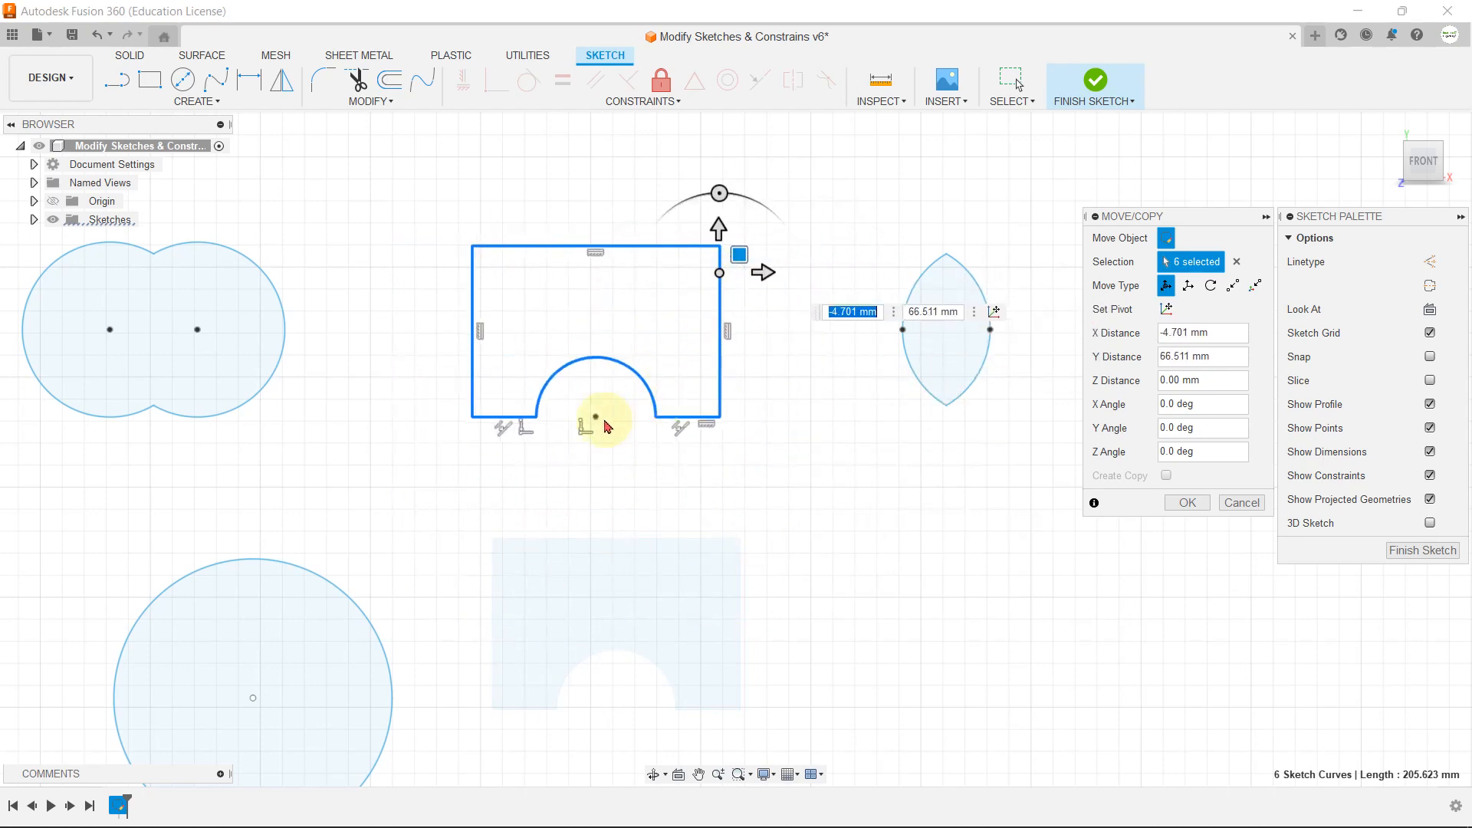
Step: Create a copy of the notched rectangle outline and place it below and to the right of the original
{"action": "scroll", "coordinate": [610, 422], "scroll_direction": "down", "scroll_amount": 3}
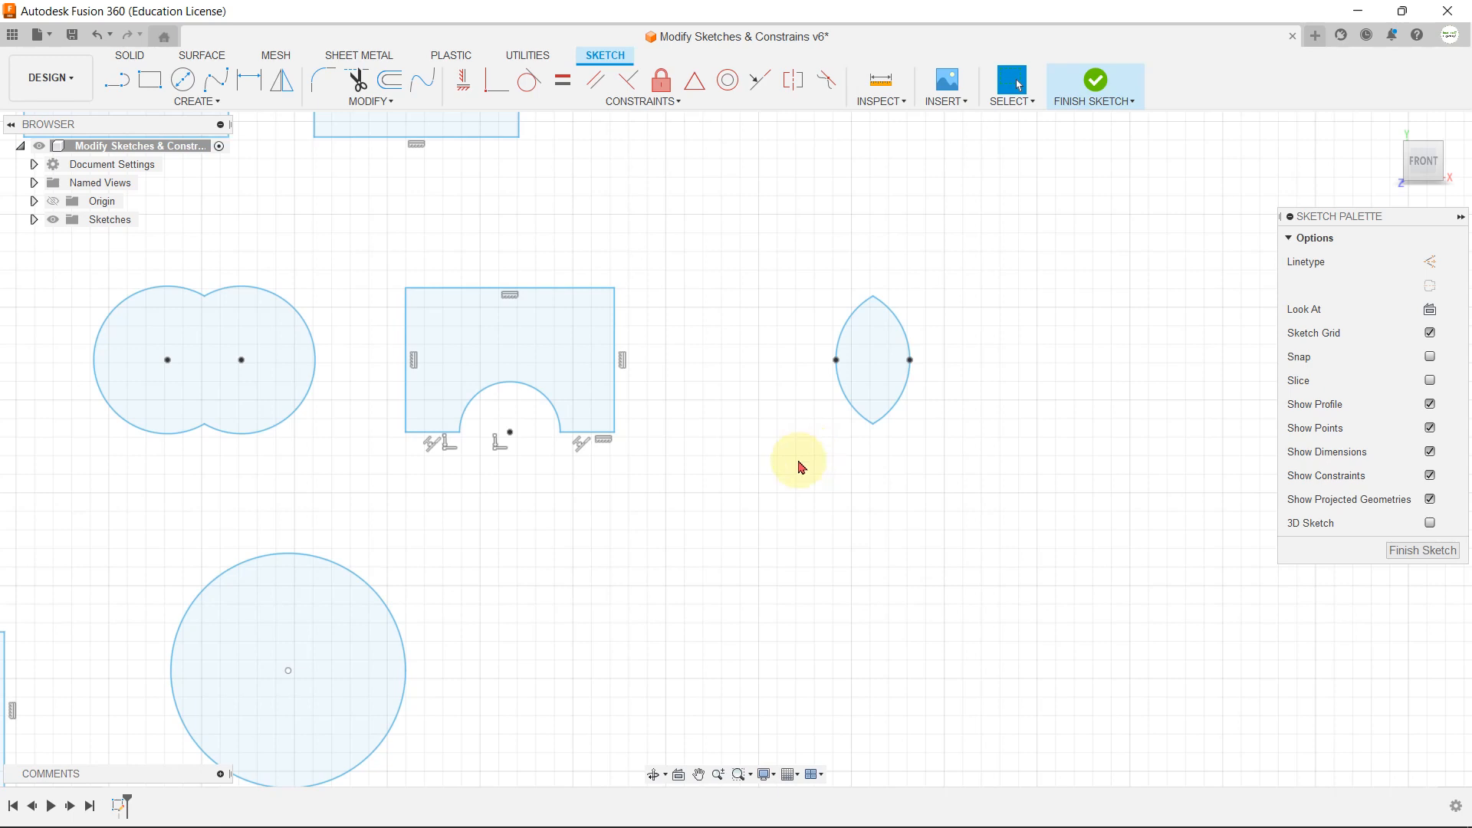
{"action": "double_click", "coordinate": [616, 322]}
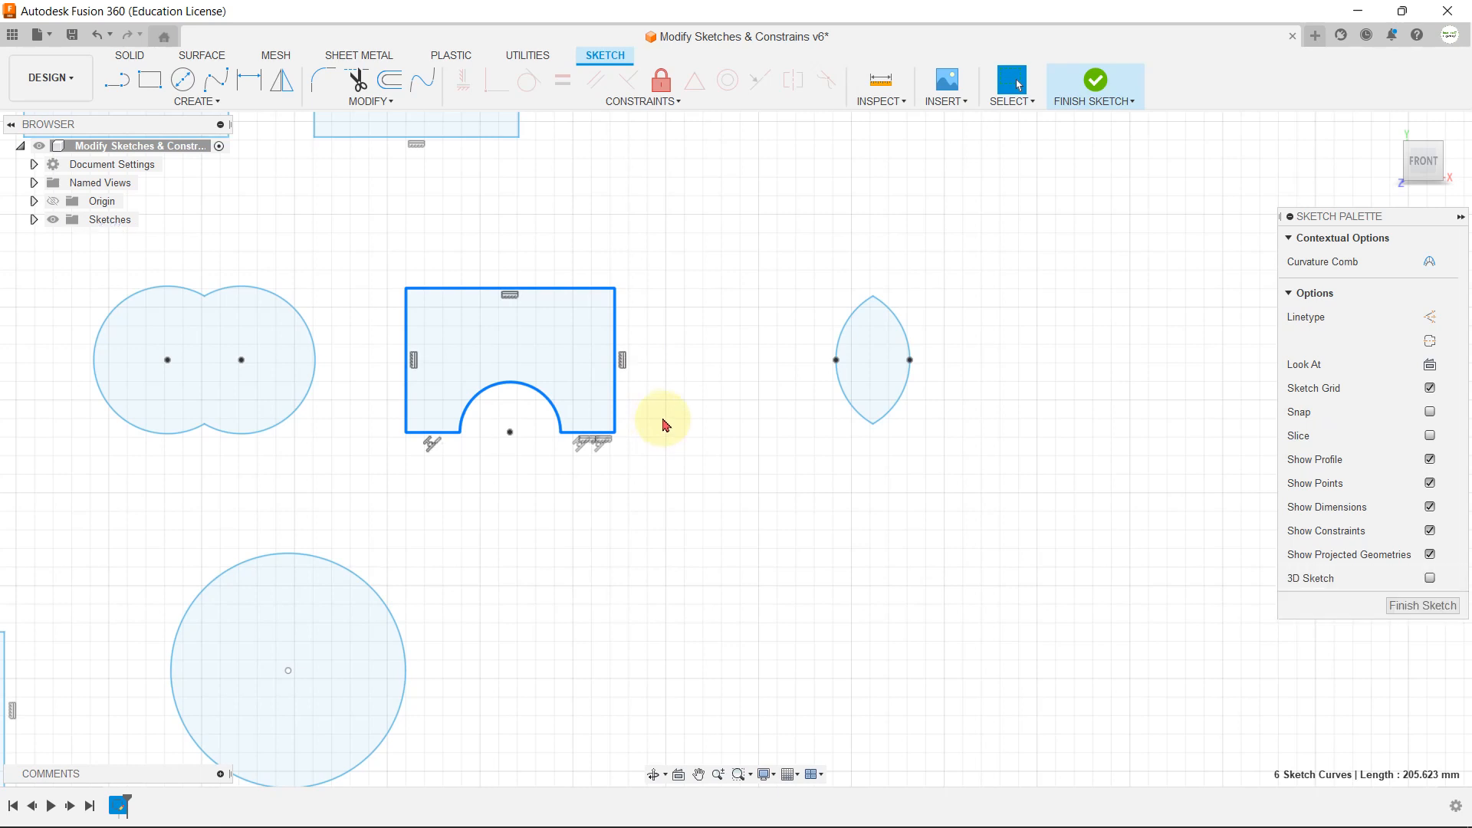
{"action": "key", "text": "m"}
{"action": "left_click_drag", "start_coordinate": [535, 419], "coordinate": [816, 595]}
{"action": "left_click", "coordinate": [1188, 502]}
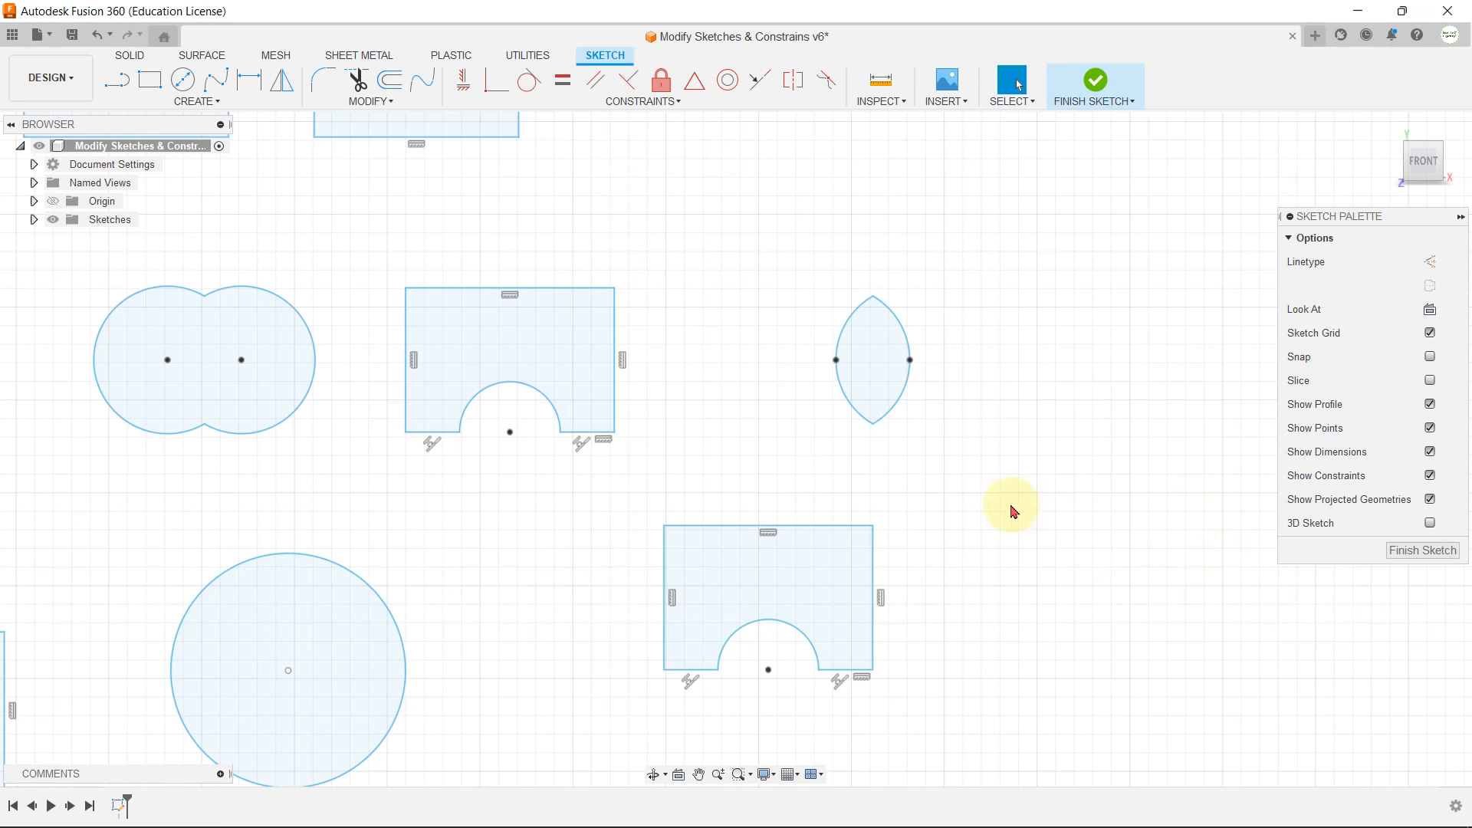
Step: Set the copied notched rectangle's move pivot at its upper-right corner and move it about 7.4 mm right and 17.9 mm down
{"action": "double_click", "coordinate": [875, 542]}
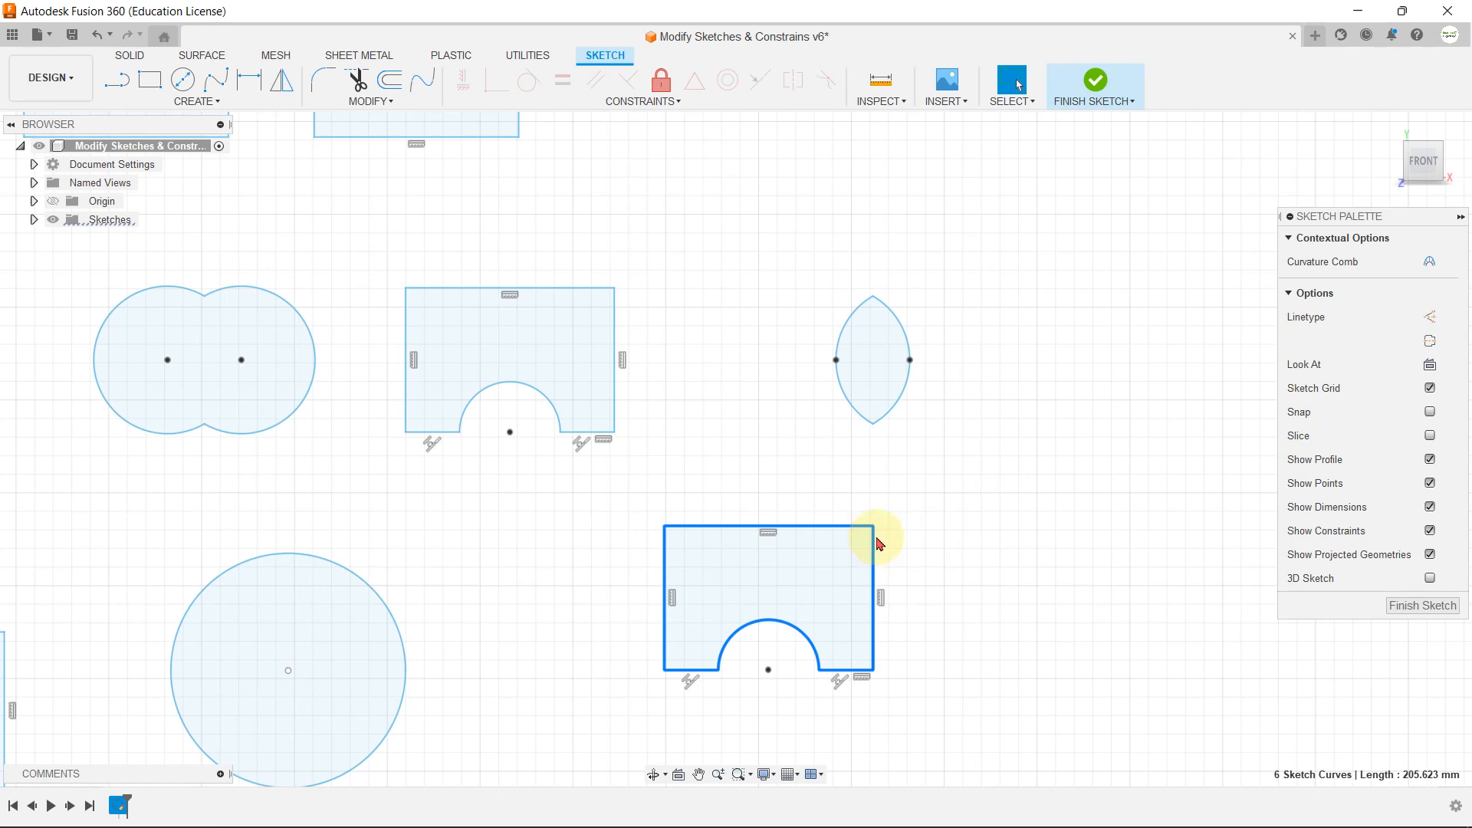
{"action": "key", "text": "m"}
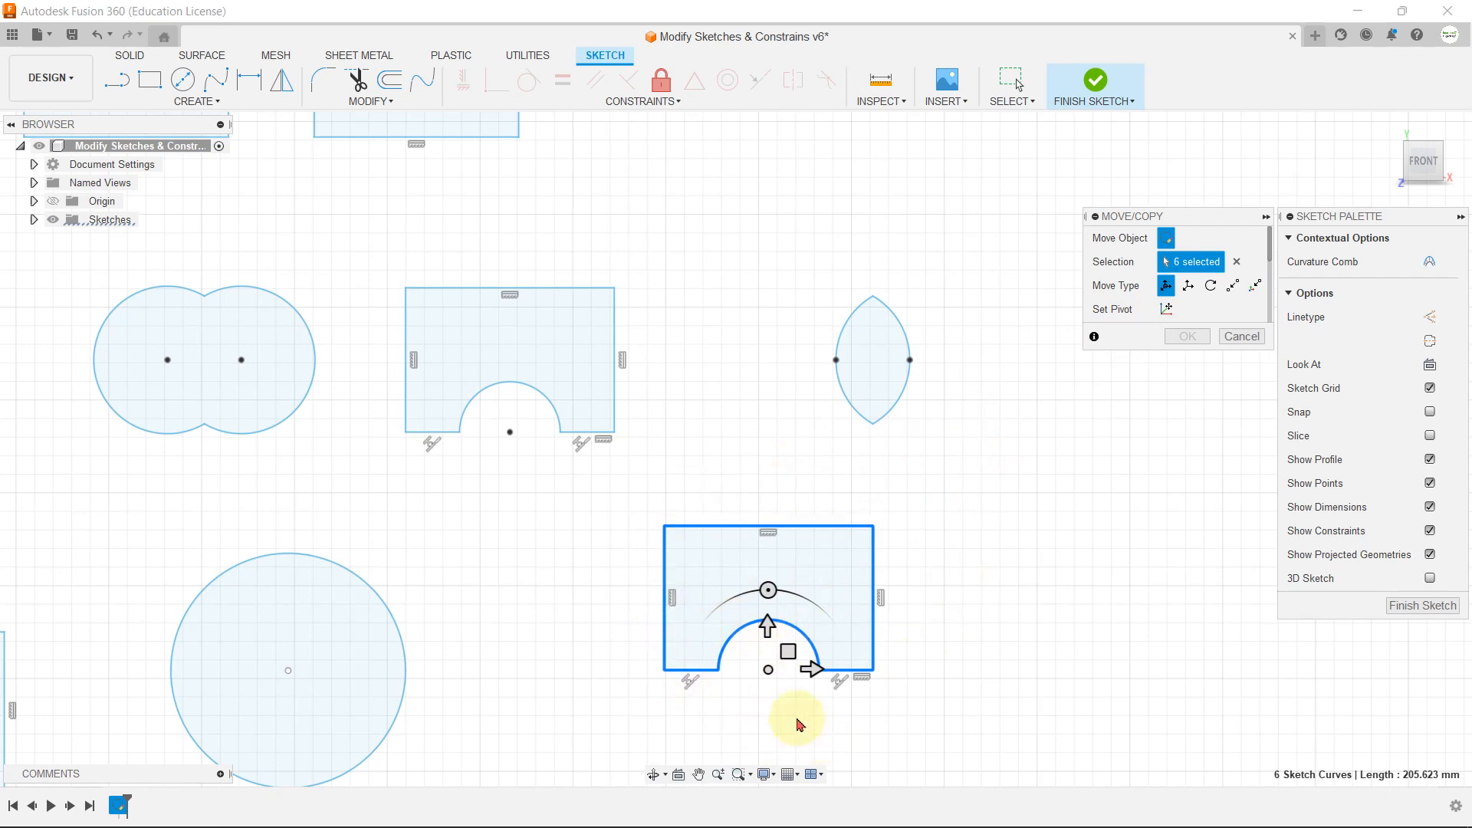
{"action": "scroll", "coordinate": [797, 721], "scroll_direction": "up", "scroll_amount": 2}
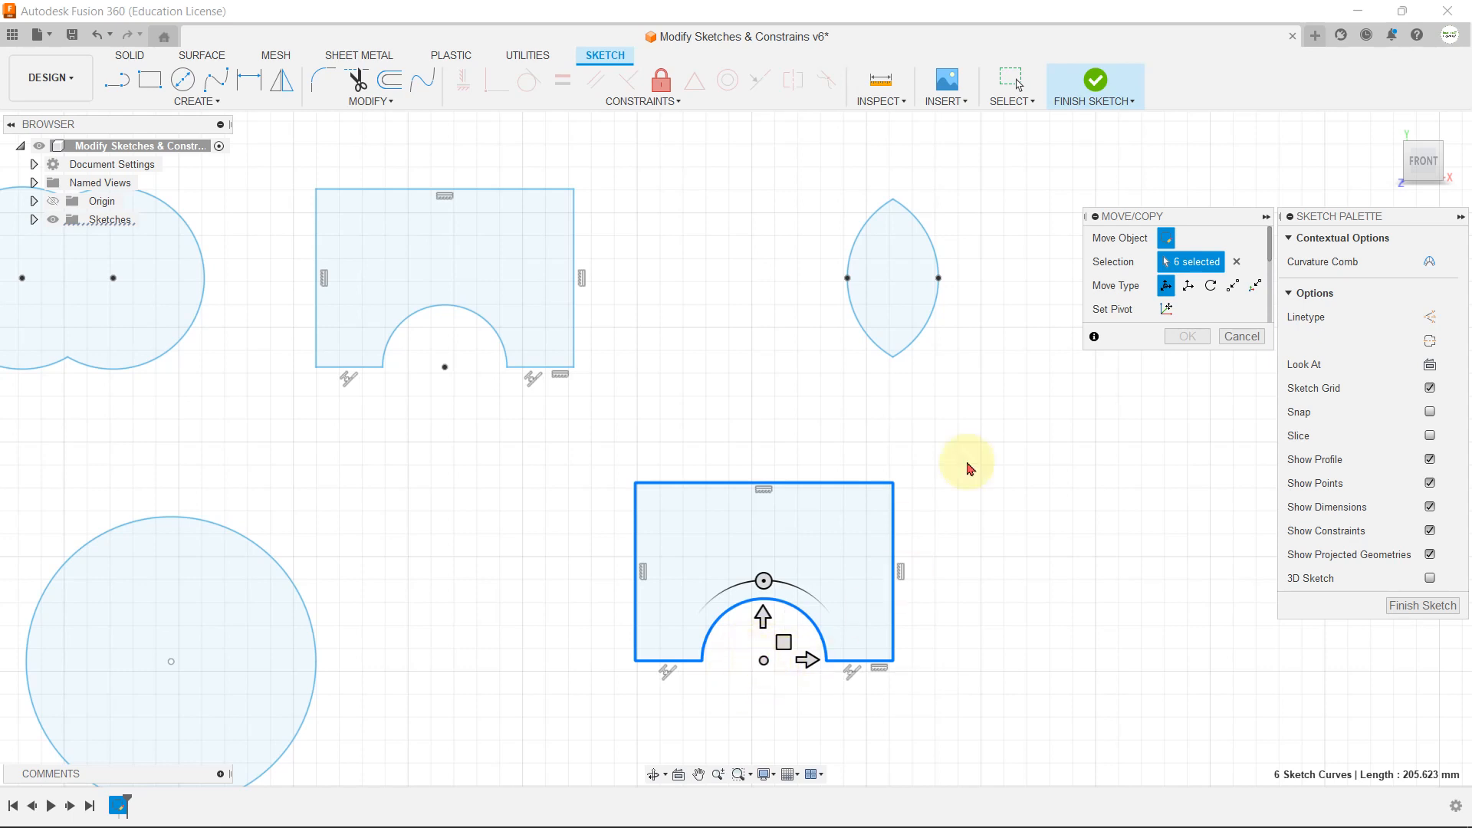
{"action": "left_click", "coordinate": [1167, 309]}
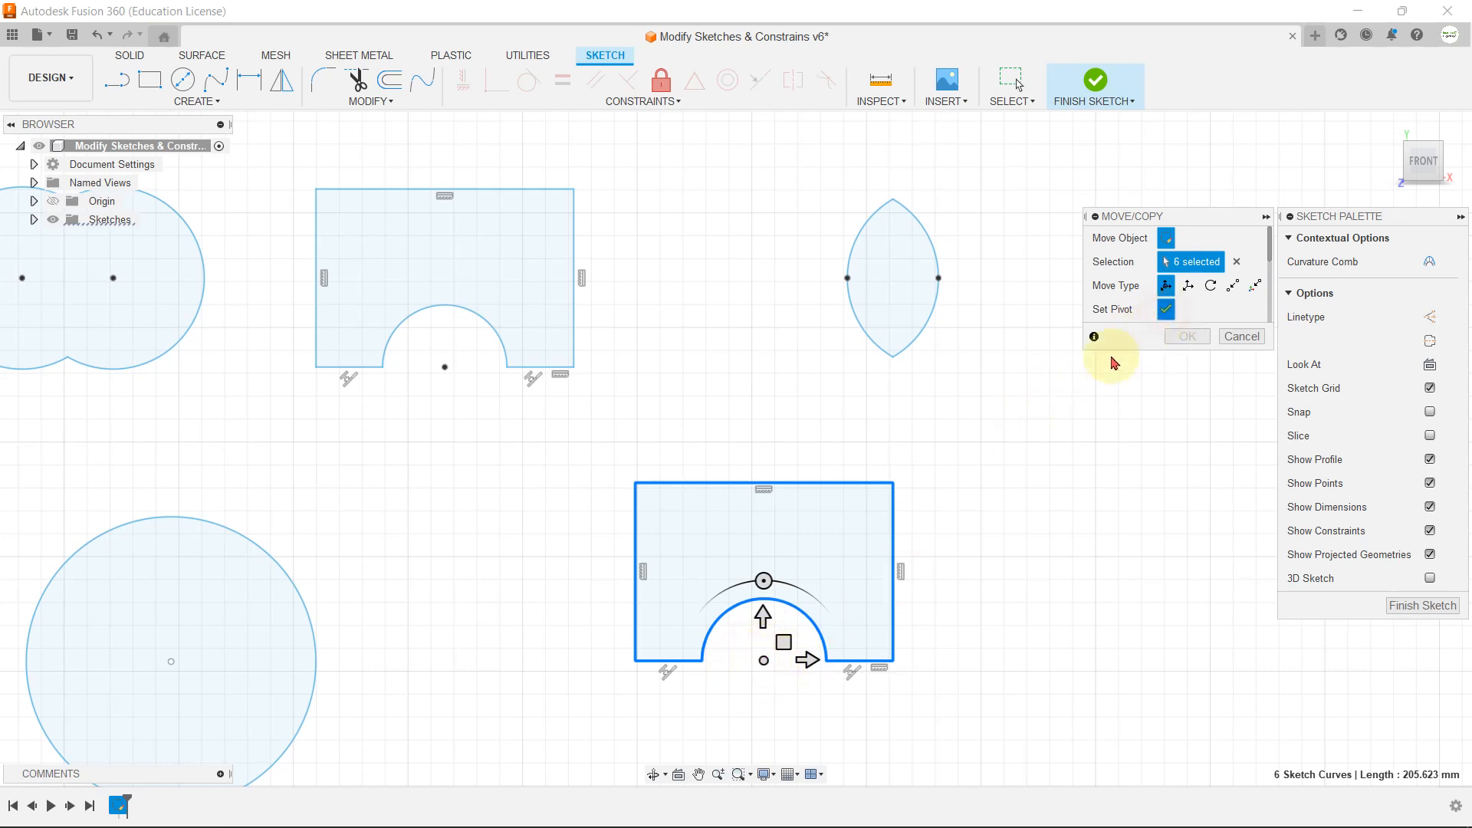
{"action": "left_click", "coordinate": [893, 483]}
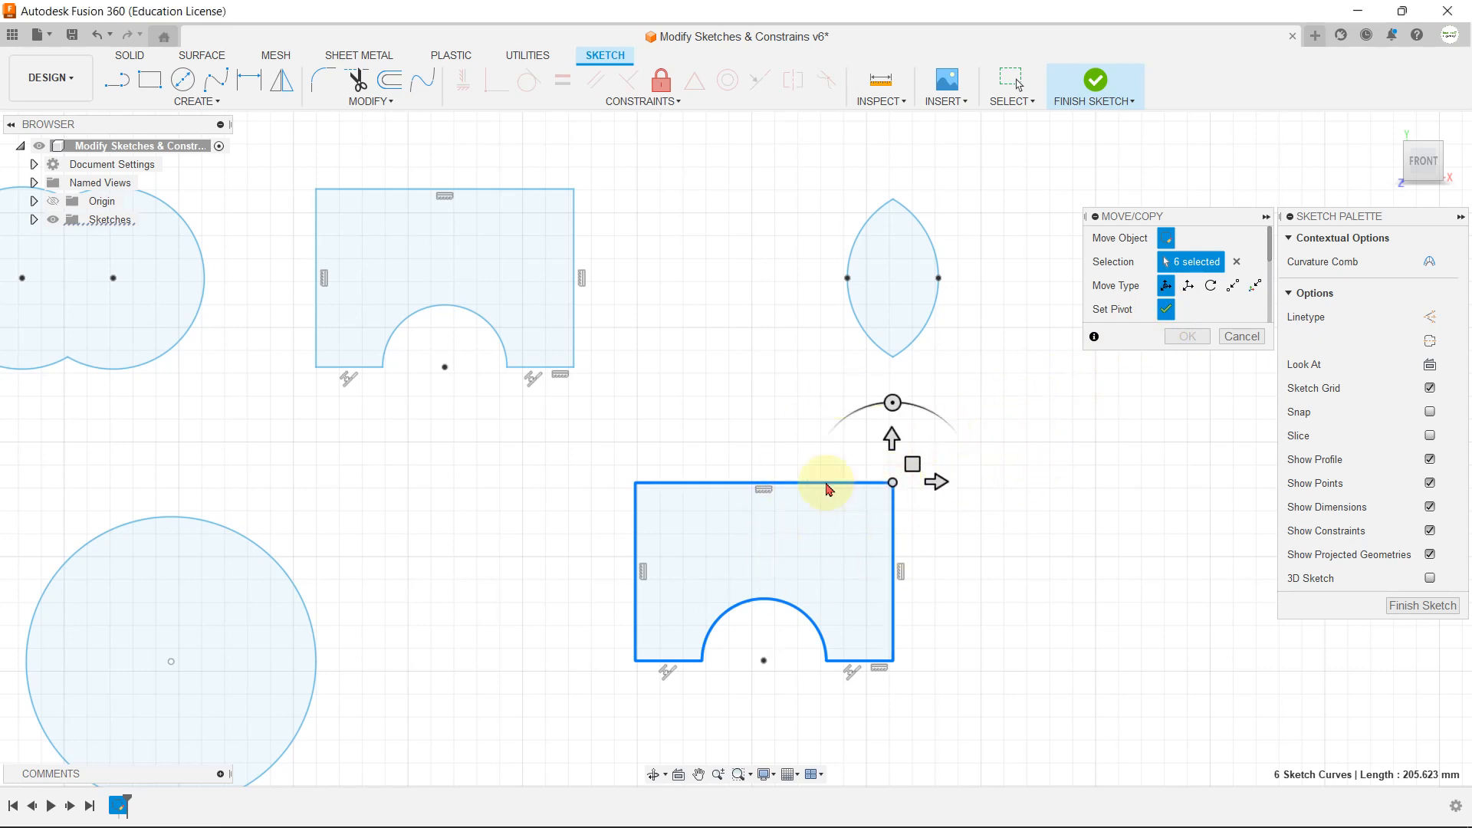
{"action": "left_click", "coordinate": [1167, 310]}
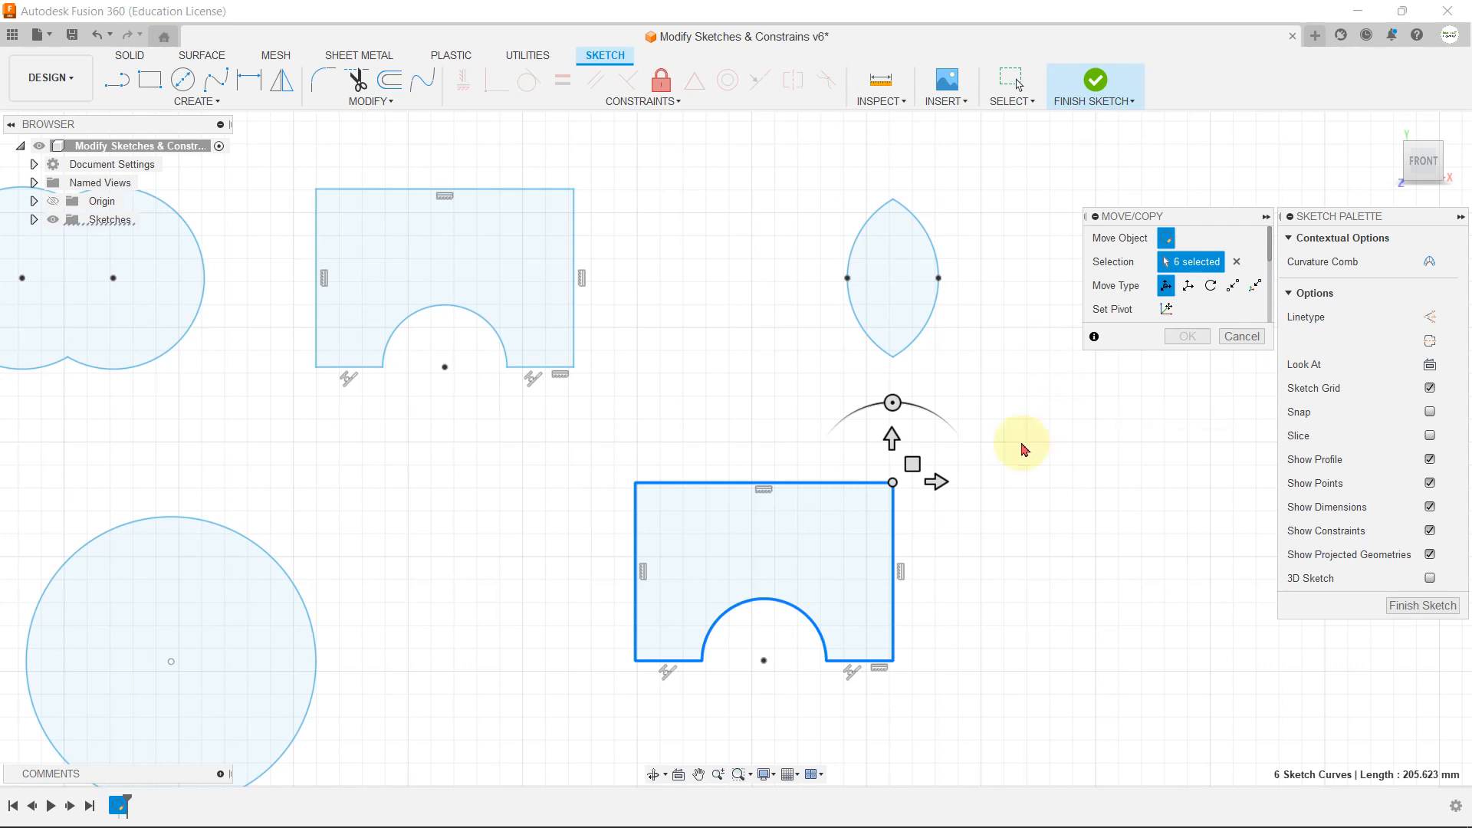
{"action": "mouse_move", "coordinate": [958, 483]}
{"action": "left_mouse_down"}
{"action": "mouse_move", "coordinate": [1122, 484]}
{"action": "mouse_move", "coordinate": [963, 492]}
{"action": "left_mouse_up"}
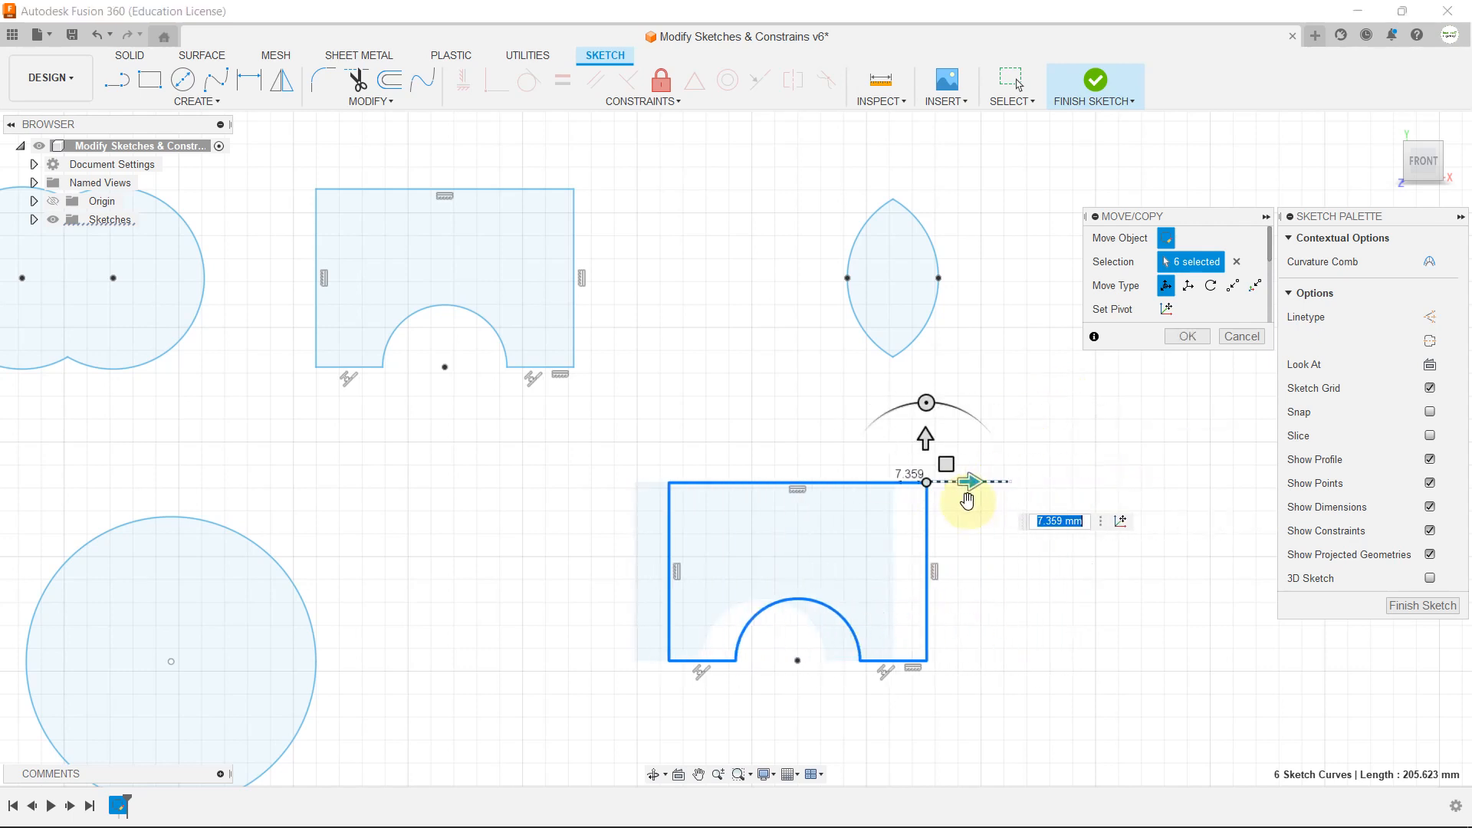
{"action": "left_click_drag", "start_coordinate": [925, 439], "coordinate": [928, 518]}
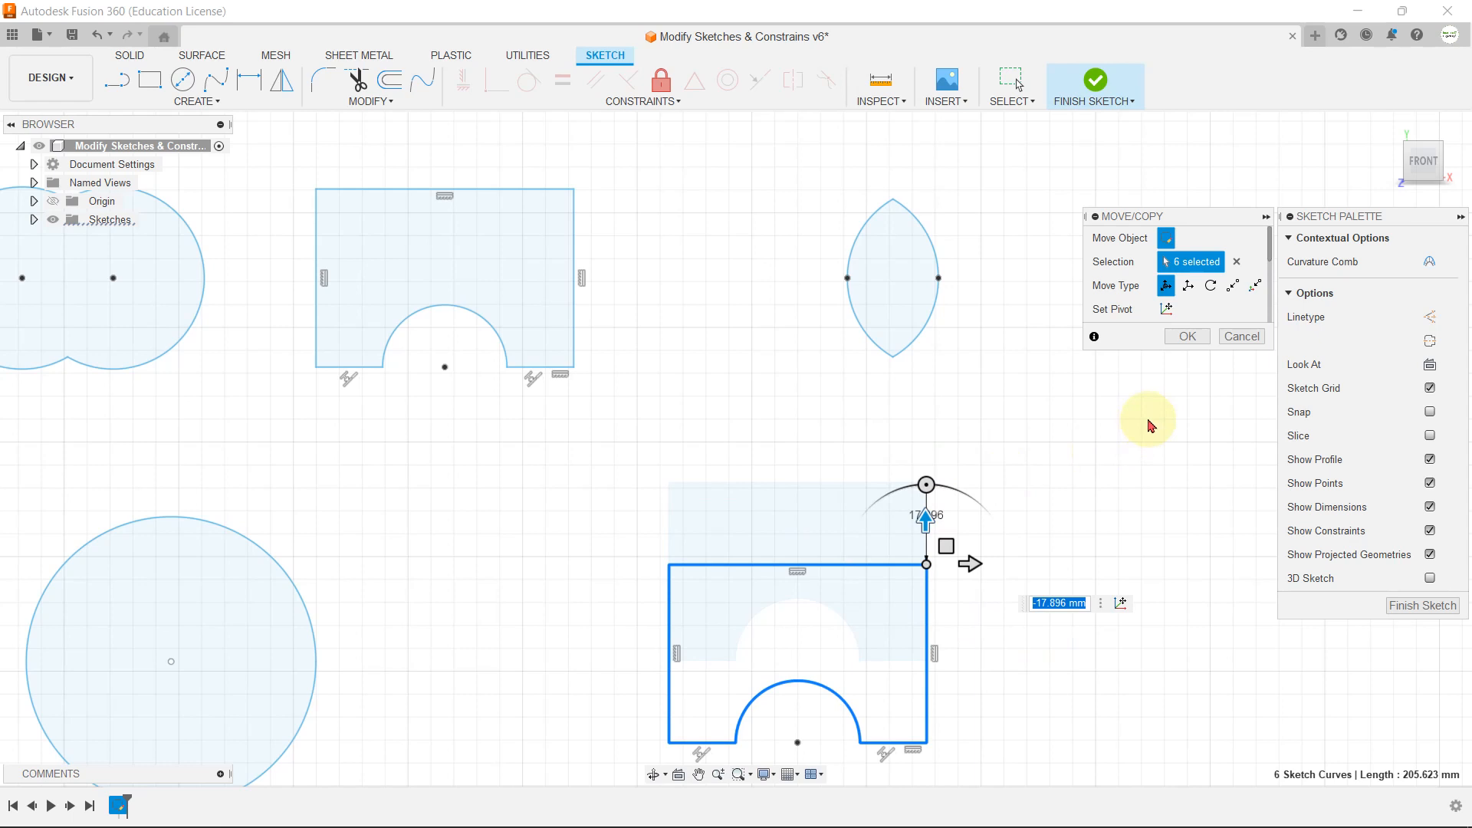
Step: Reset the move pivot to the copy's upper-left corner and move the copy about 11.5 mm right and 22.5 mm up
{"action": "left_click", "coordinate": [1167, 309]}
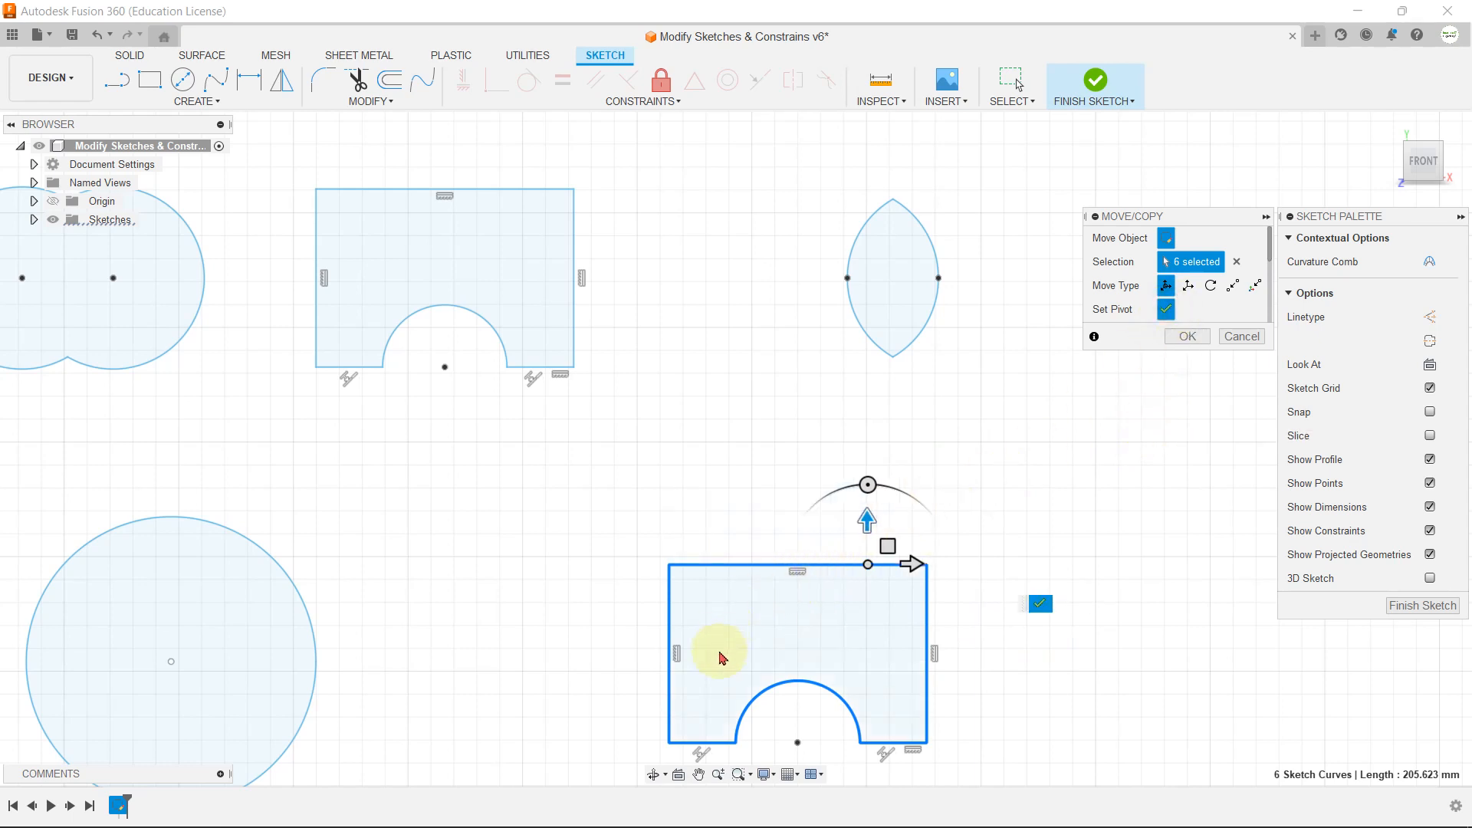
{"action": "left_click", "coordinate": [669, 565]}
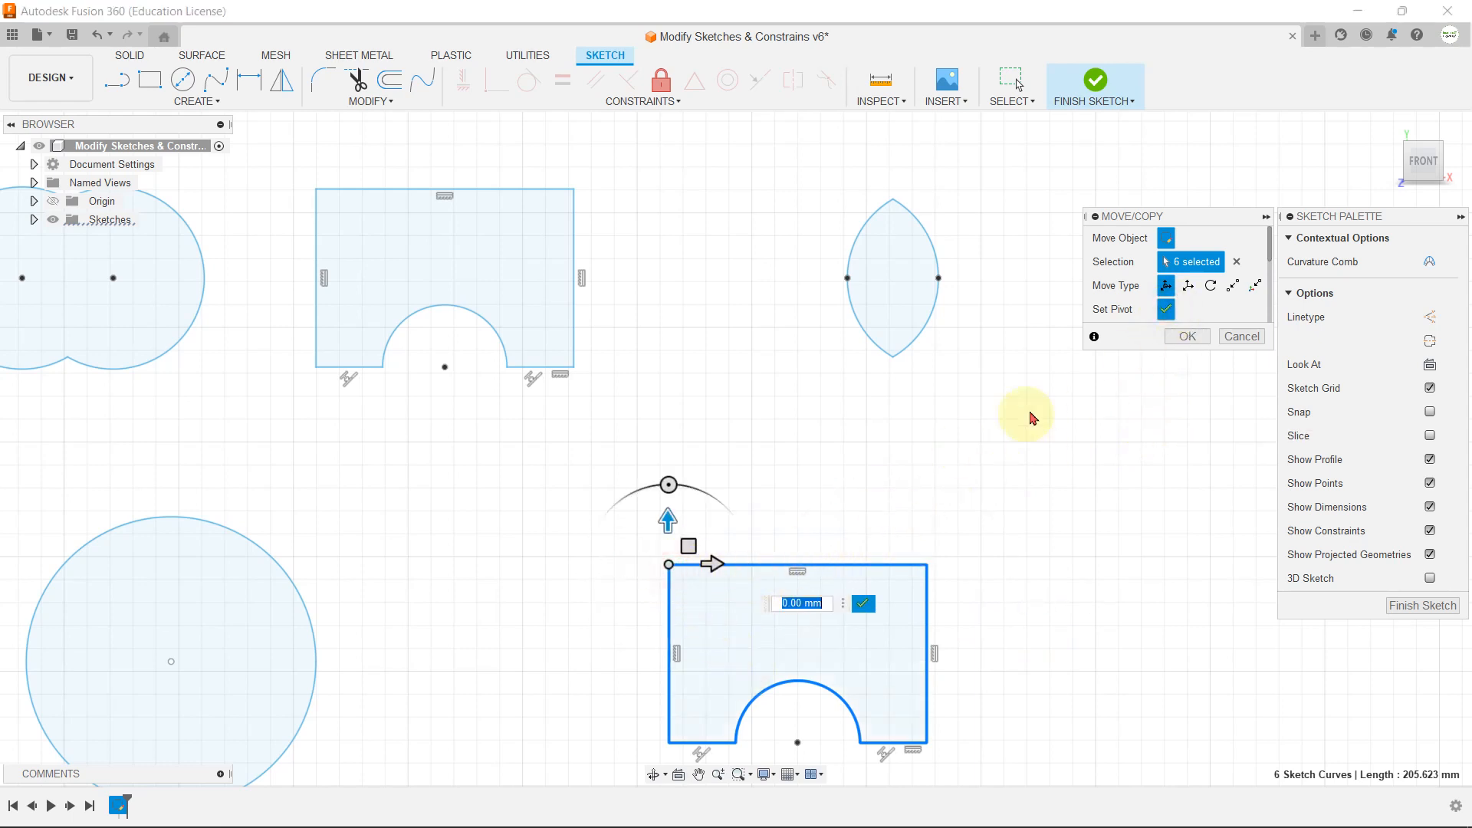
{"action": "left_click", "coordinate": [1166, 309]}
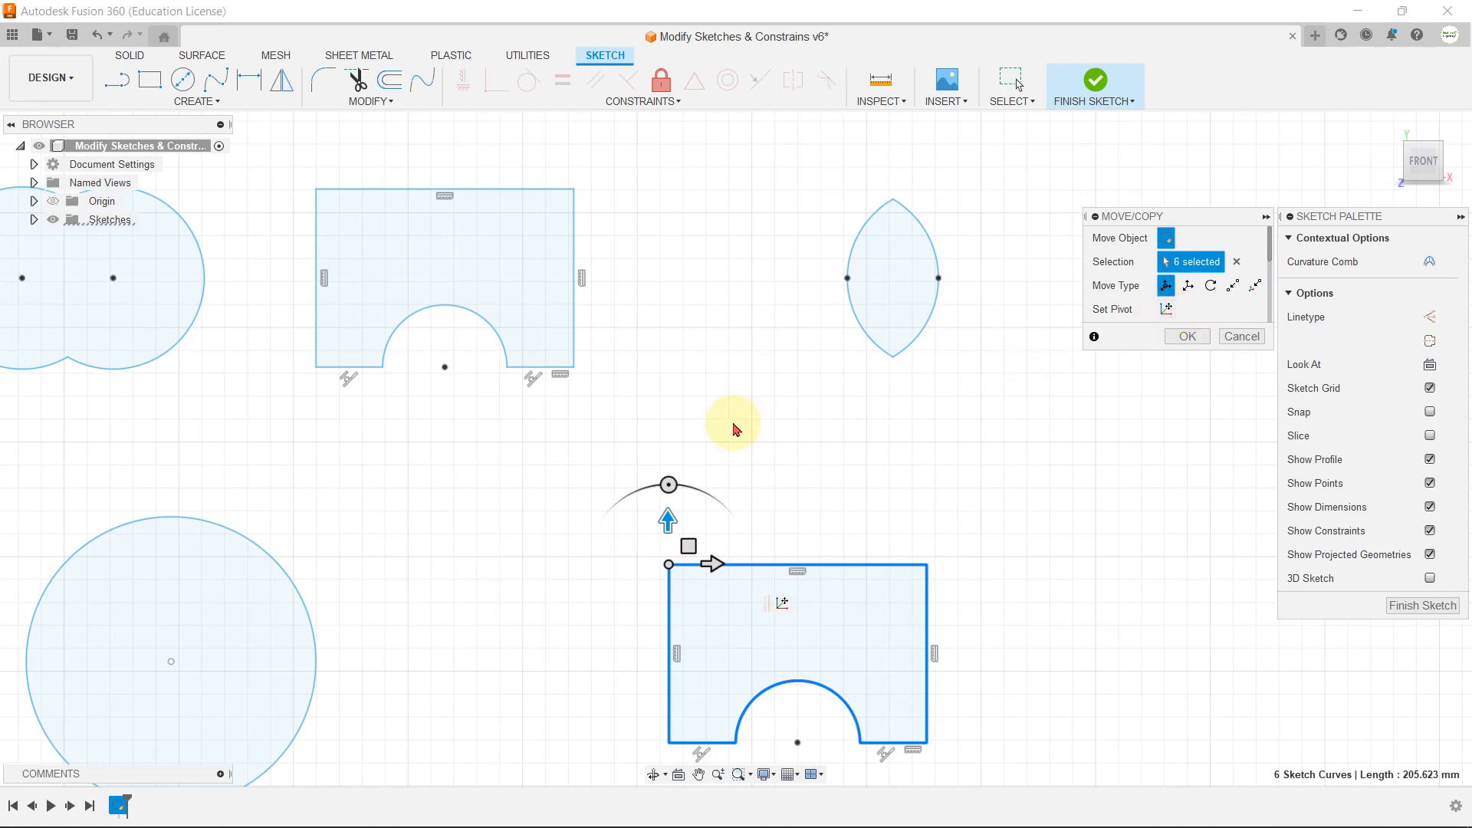
{"action": "scroll", "coordinate": [729, 420], "scroll_direction": "down", "scroll_amount": 3}
{"action": "left_click_drag", "start_coordinate": [774, 476], "coordinate": [749, 421]}
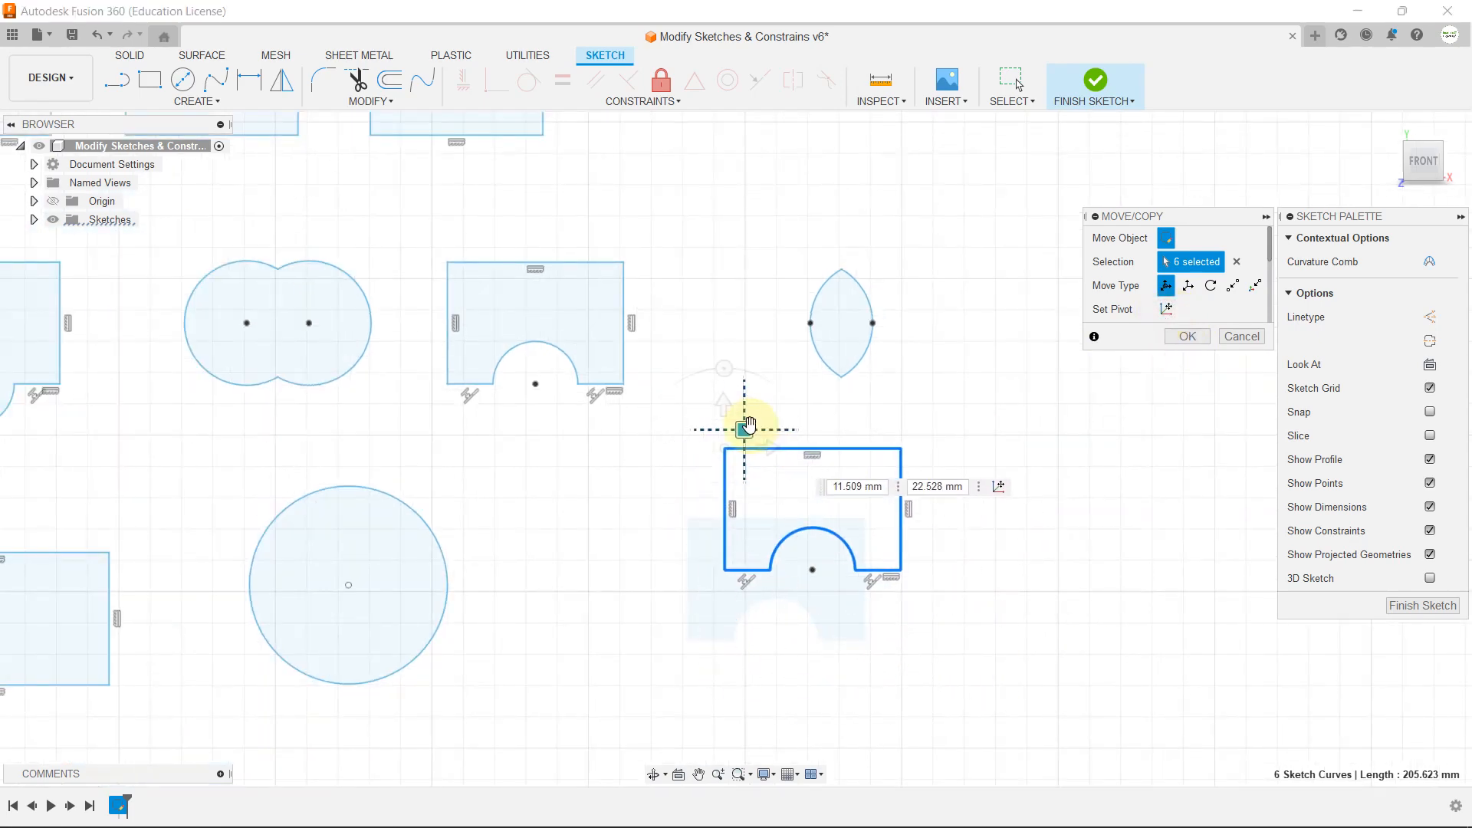
{"action": "left_click", "coordinate": [1189, 334]}
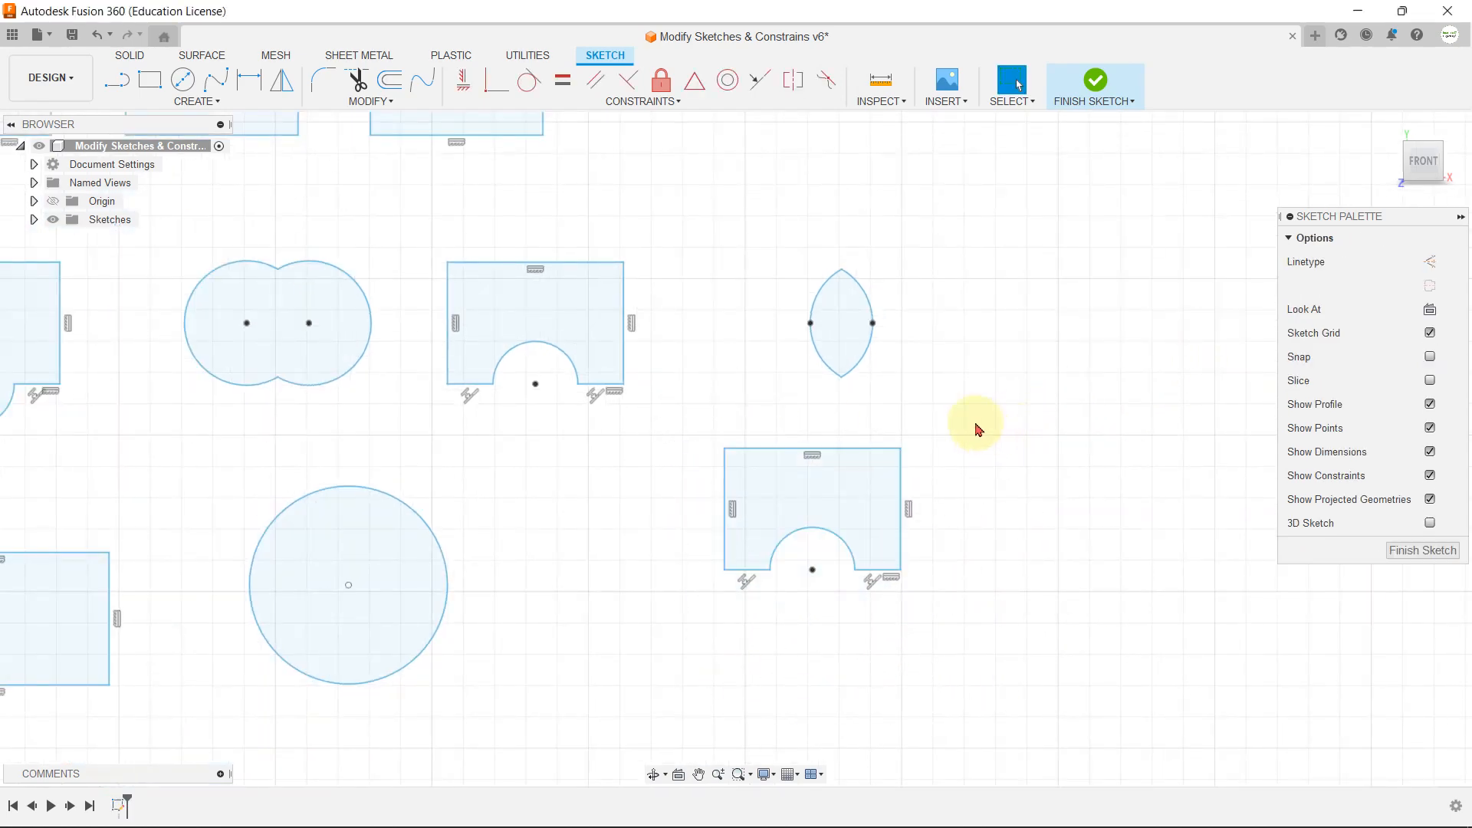
Step: View the sketch's parameter list with Change Parameters and close it without edits
{"action": "left_click", "coordinate": [382, 103]}
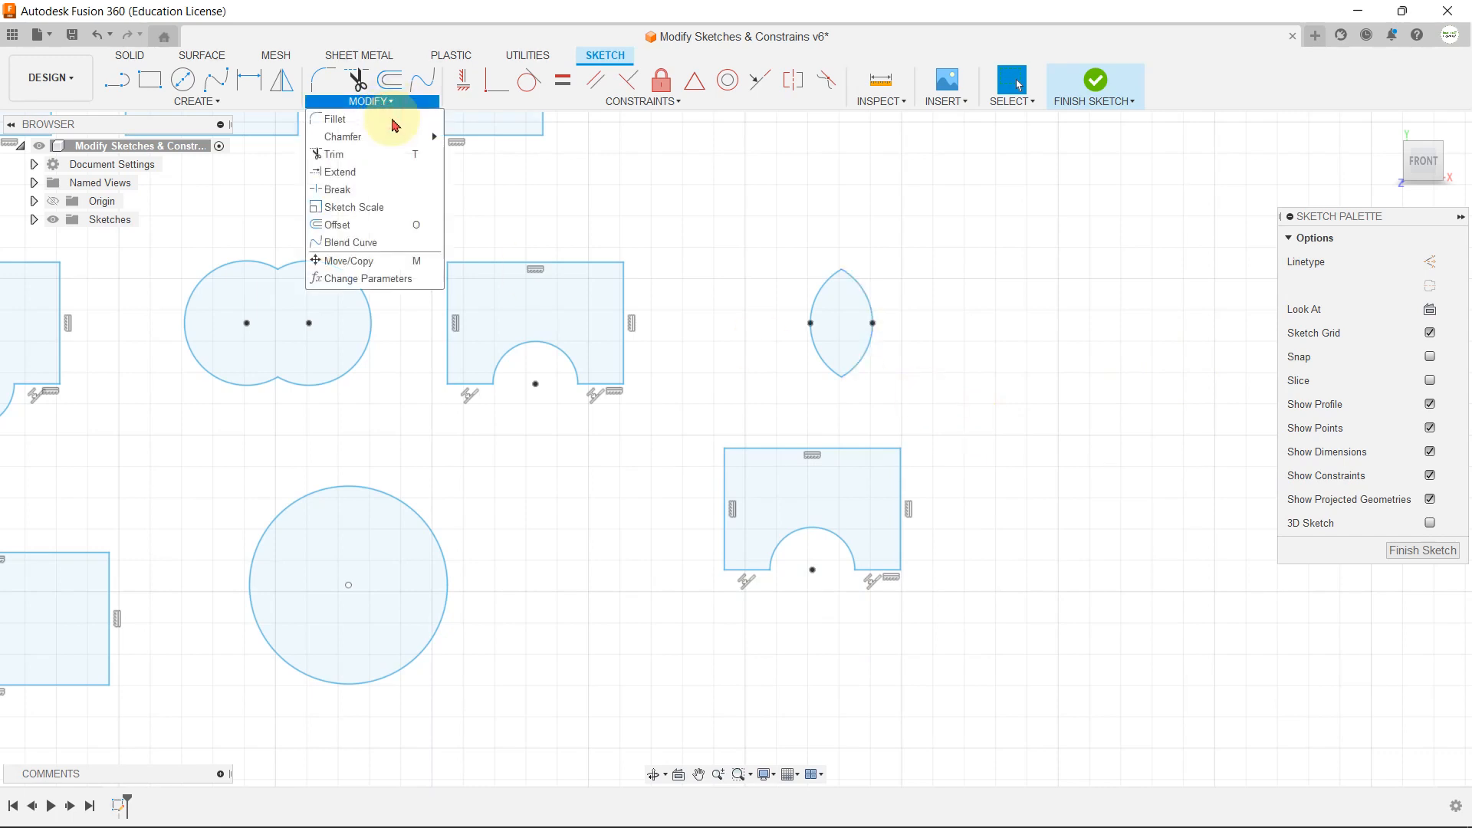
{"action": "left_click", "coordinate": [387, 279]}
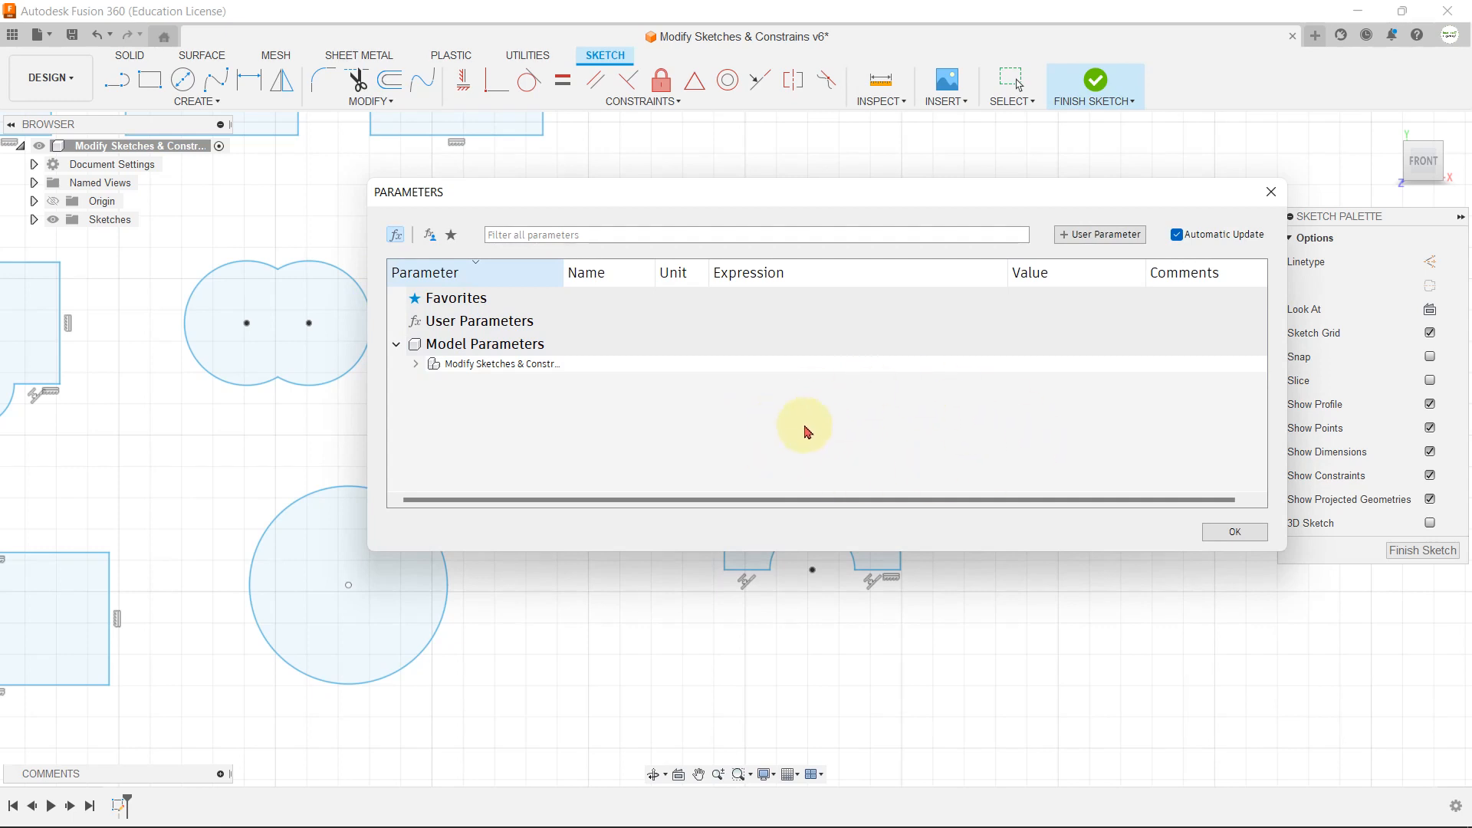
{"action": "left_click", "coordinate": [1236, 533]}
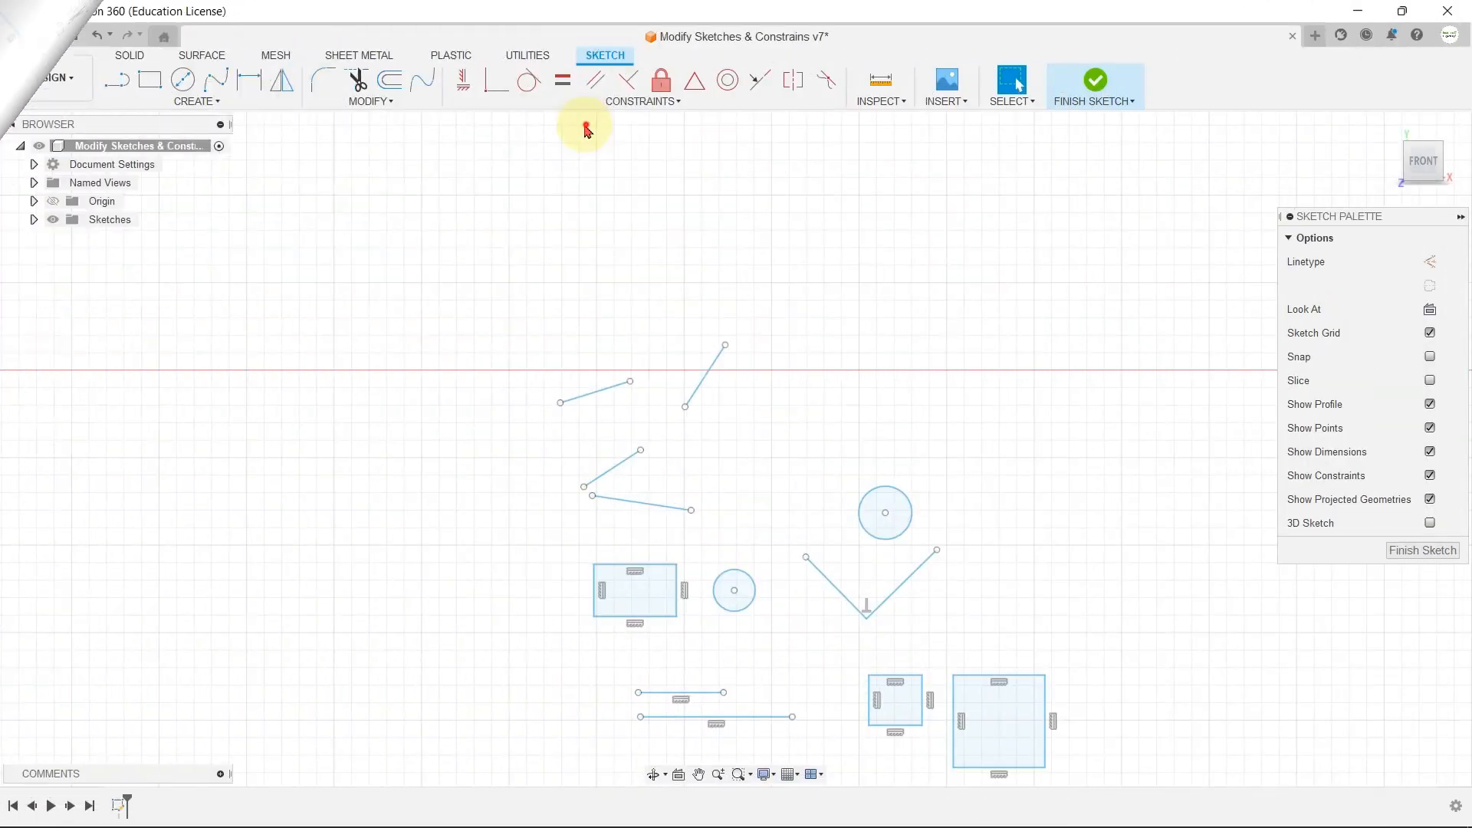
Step: Apply a Horizontal/Vertical constraint to the shallow sloped line at the upper left of the sketch to make it horizontal
{"action": "left_click", "coordinate": [587, 101]}
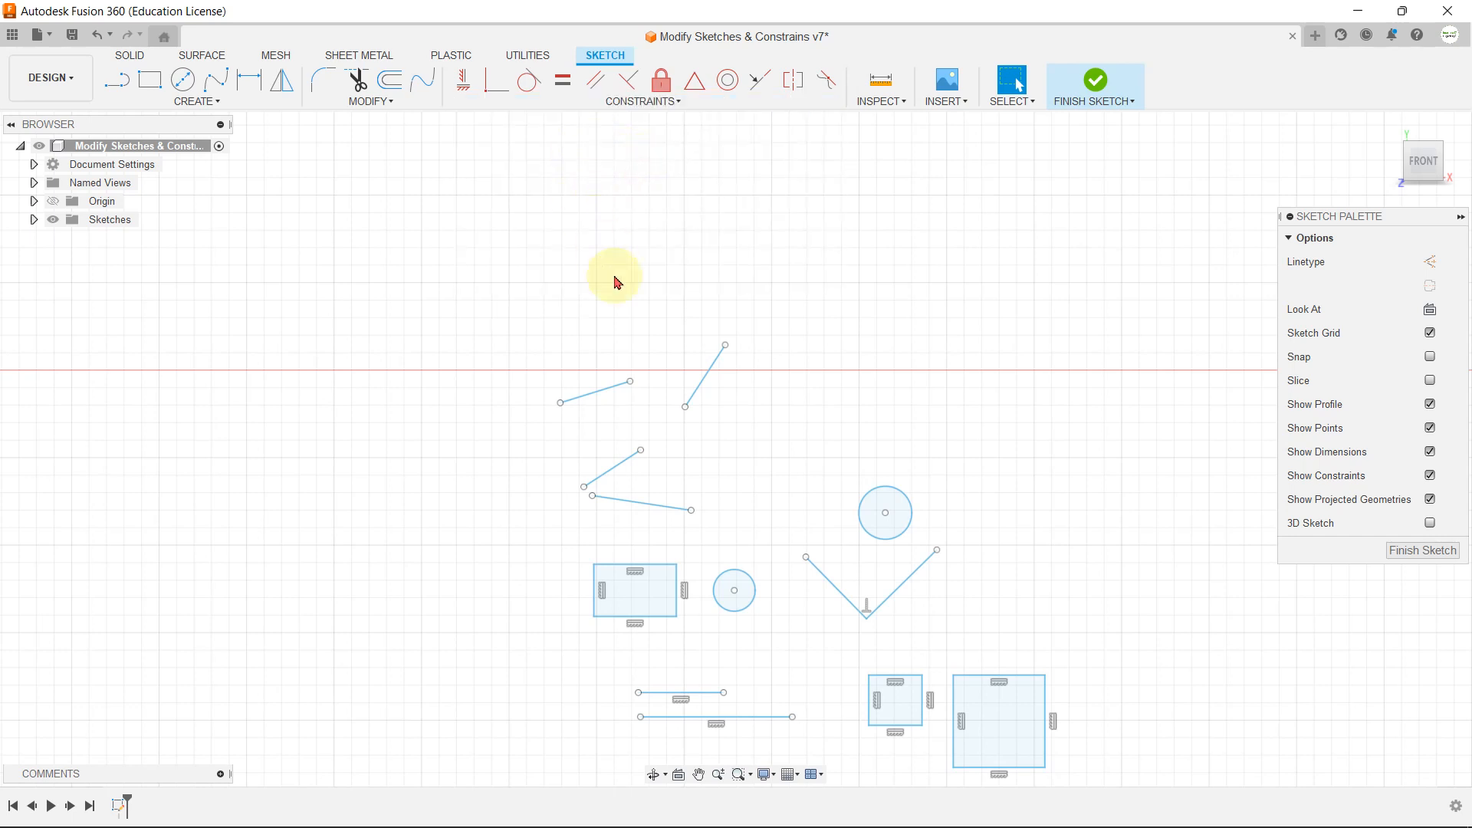
{"action": "scroll", "coordinate": [625, 427], "scroll_direction": "up", "scroll_amount": 2}
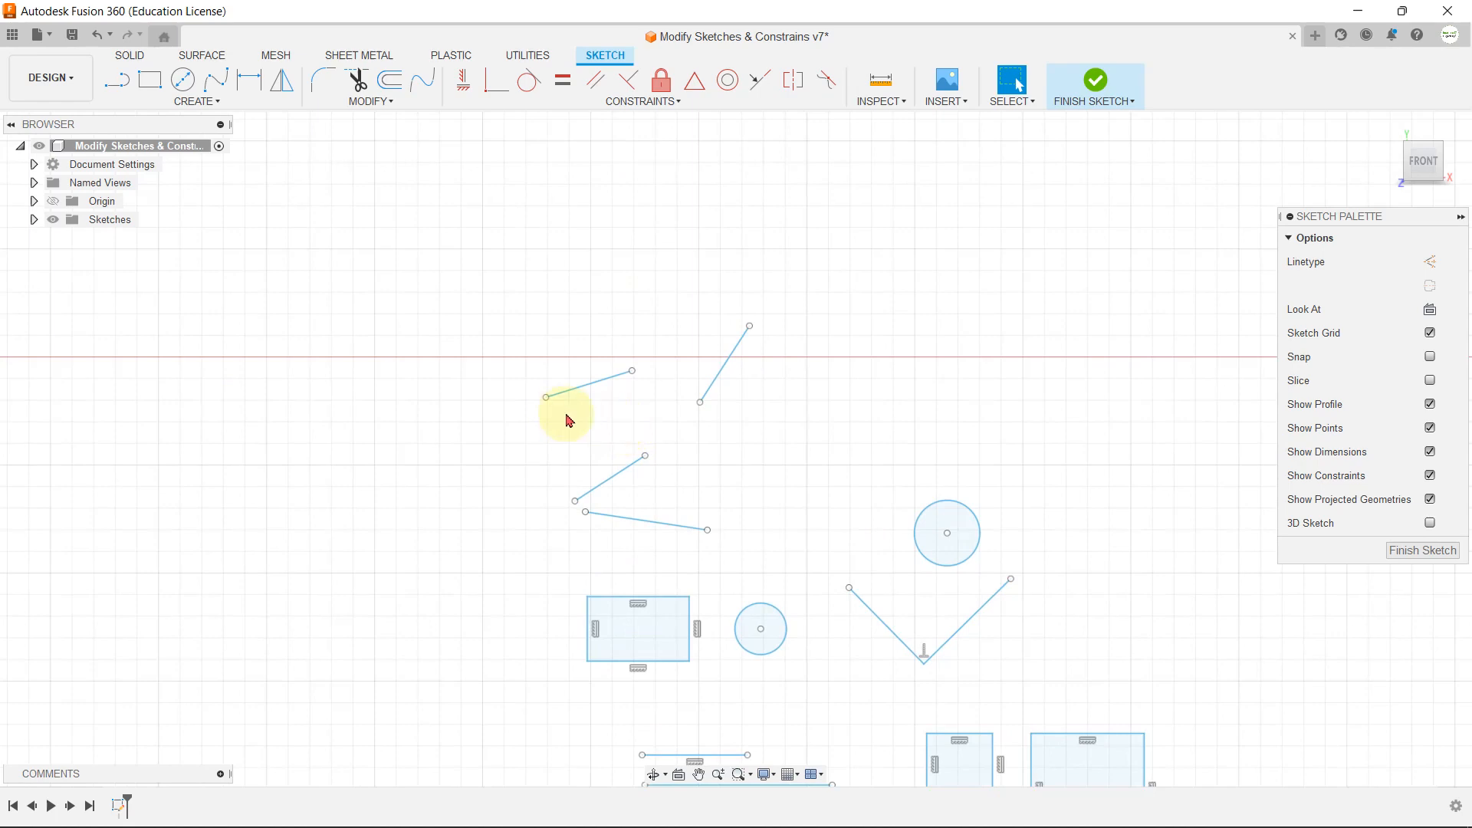
{"action": "scroll", "coordinate": [674, 388], "scroll_direction": "up", "scroll_amount": 1}
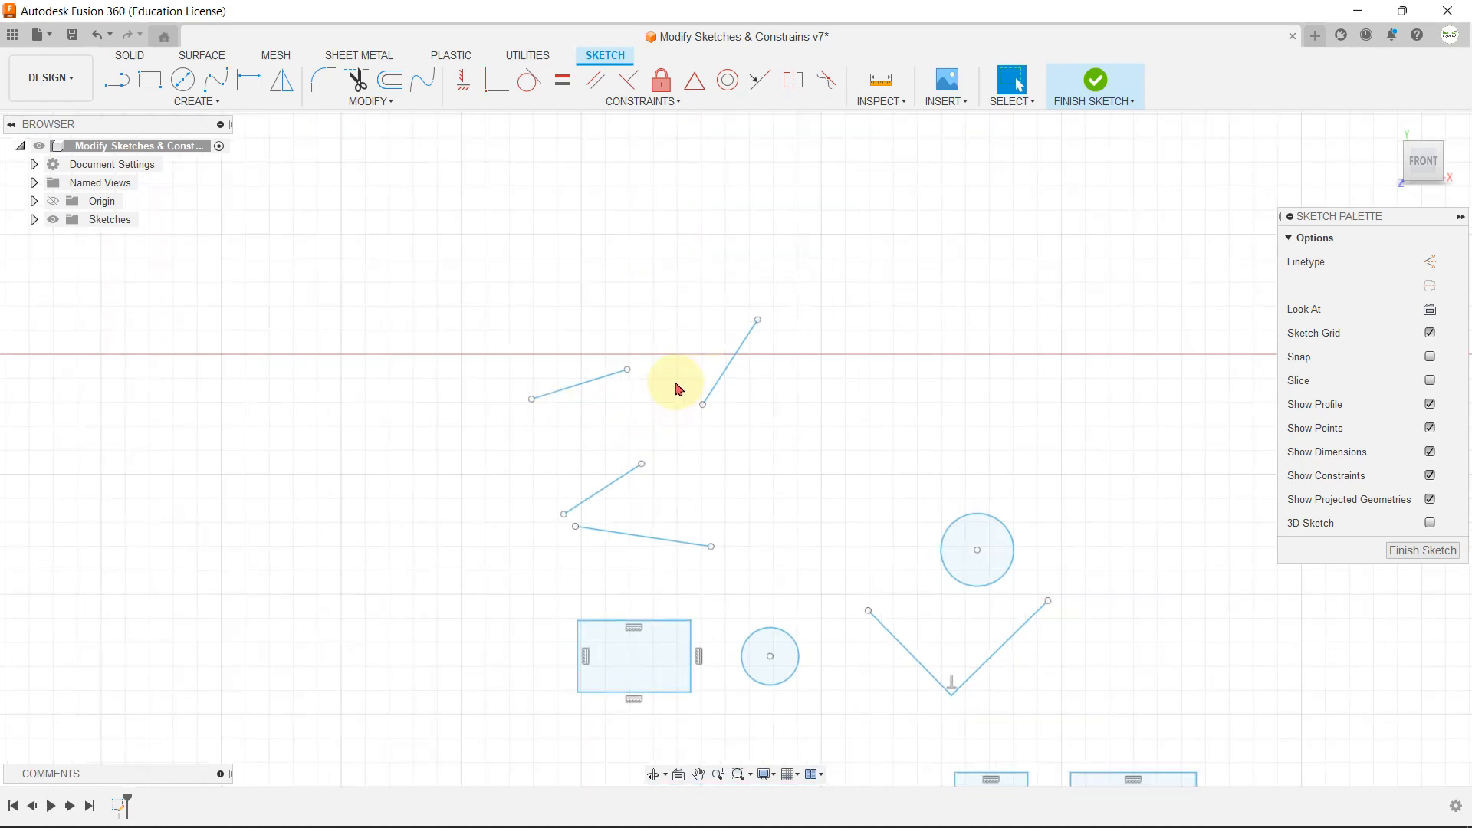
{"action": "scroll", "coordinate": [601, 398], "scroll_direction": "up", "scroll_amount": 1}
{"action": "left_click", "coordinate": [560, 389]}
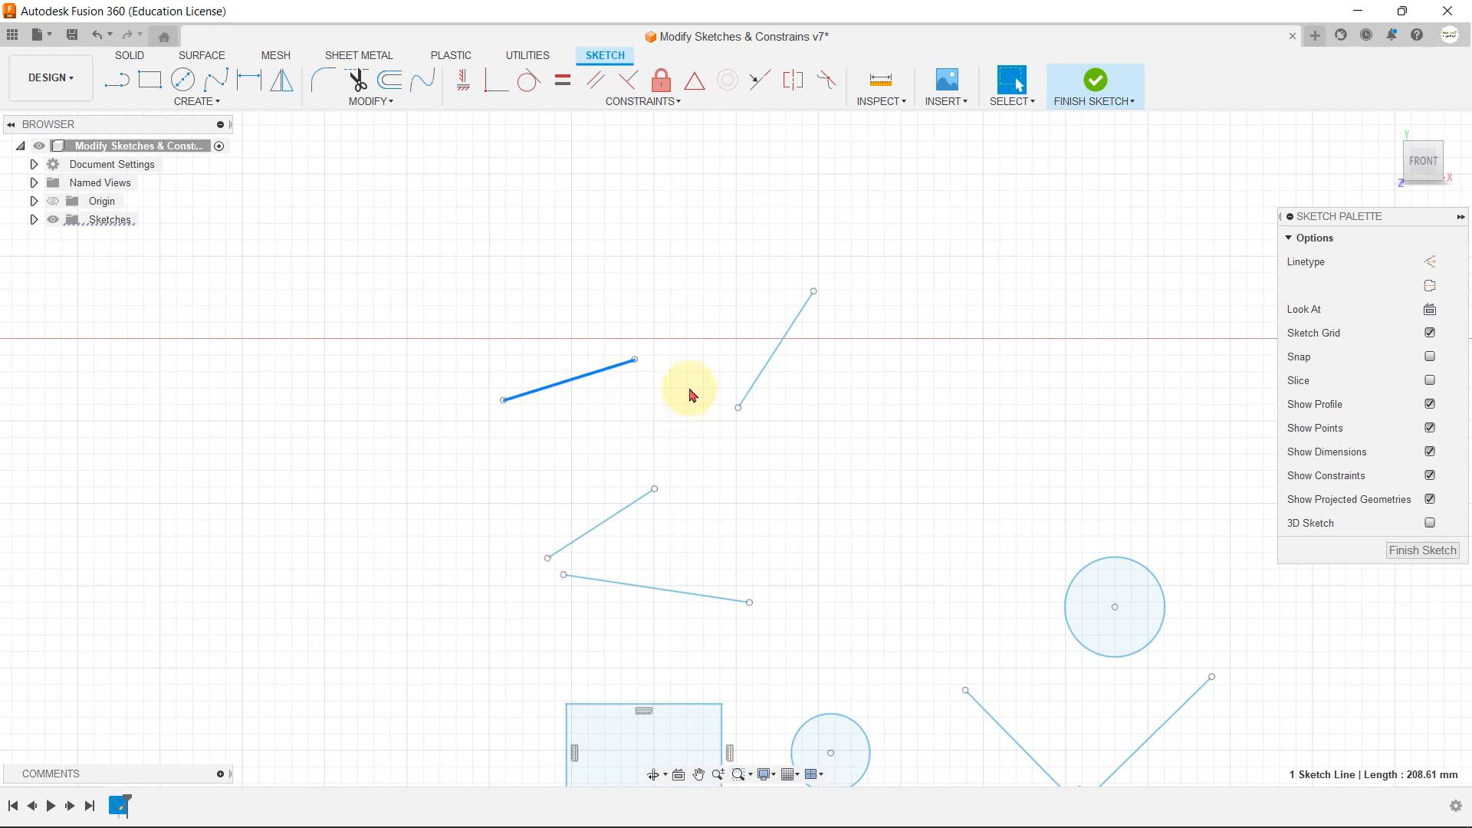
{"action": "left_click", "coordinate": [642, 102]}
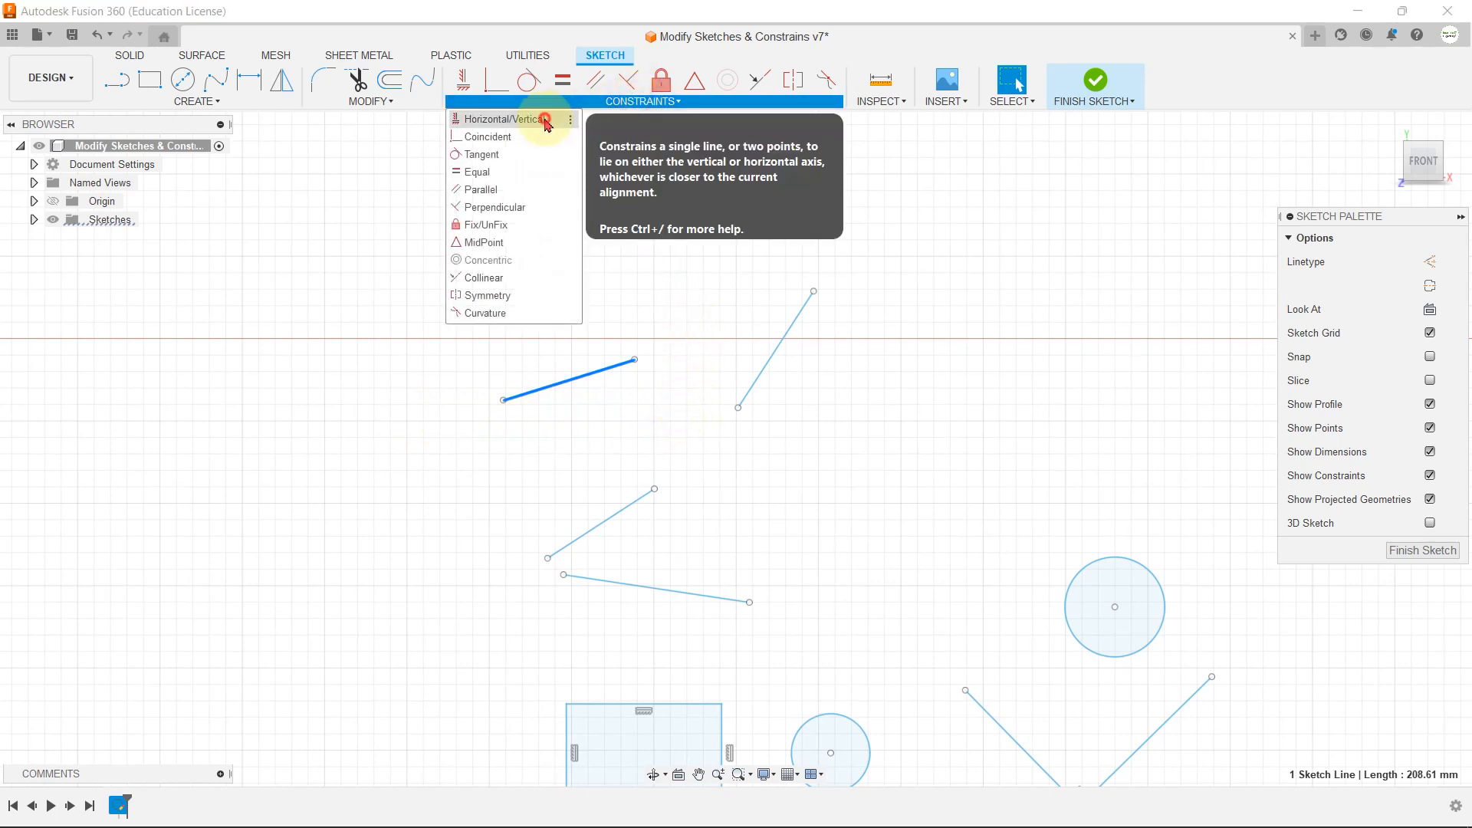
{"action": "left_click", "coordinate": [546, 124]}
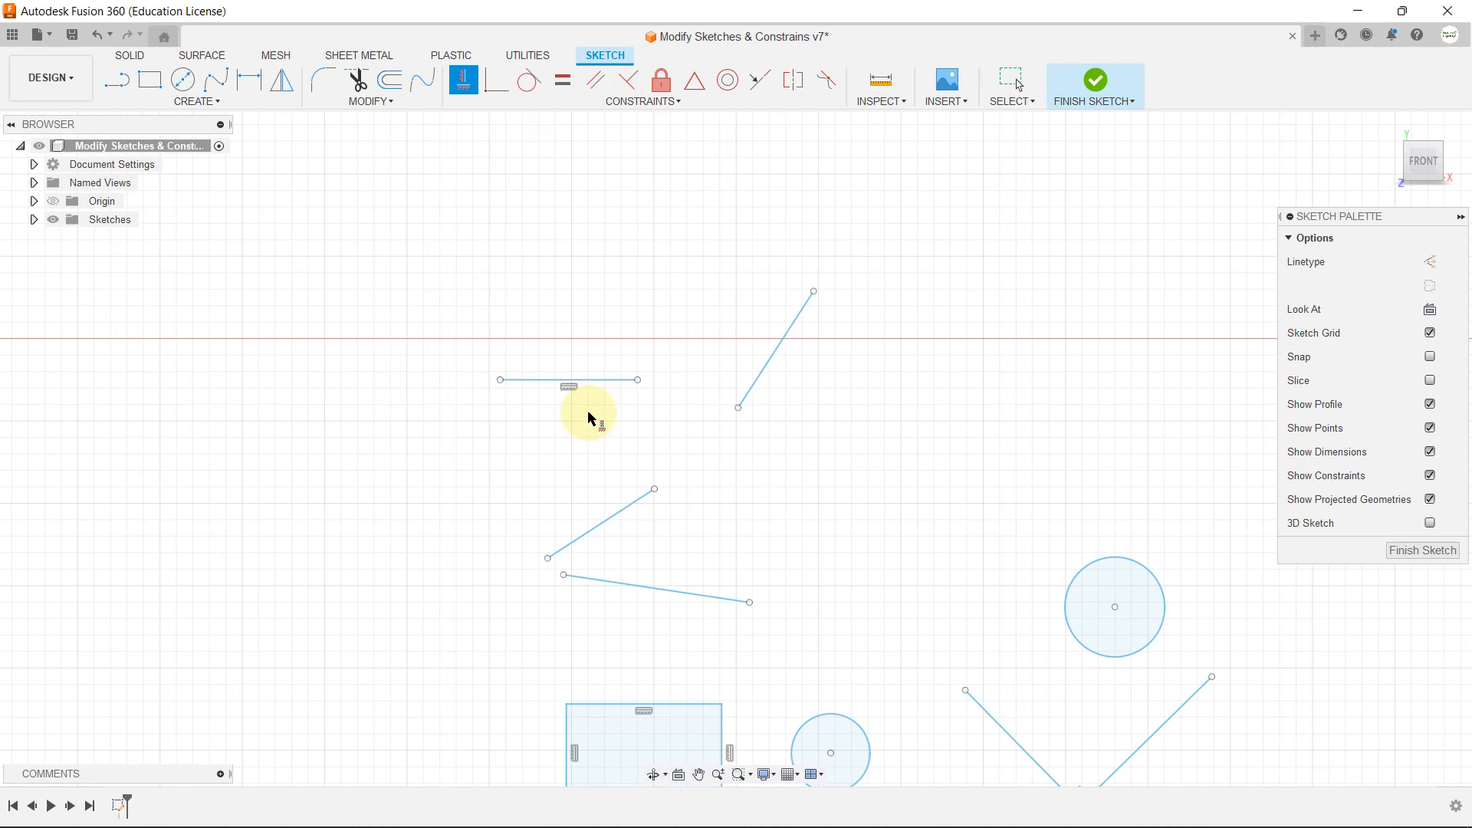
Step: Constrain the steep line beside the horizontal line to vertical with the Horizontal/Vertical constraint
{"action": "scroll", "coordinate": [573, 400], "scroll_direction": "up", "scroll_amount": 3}
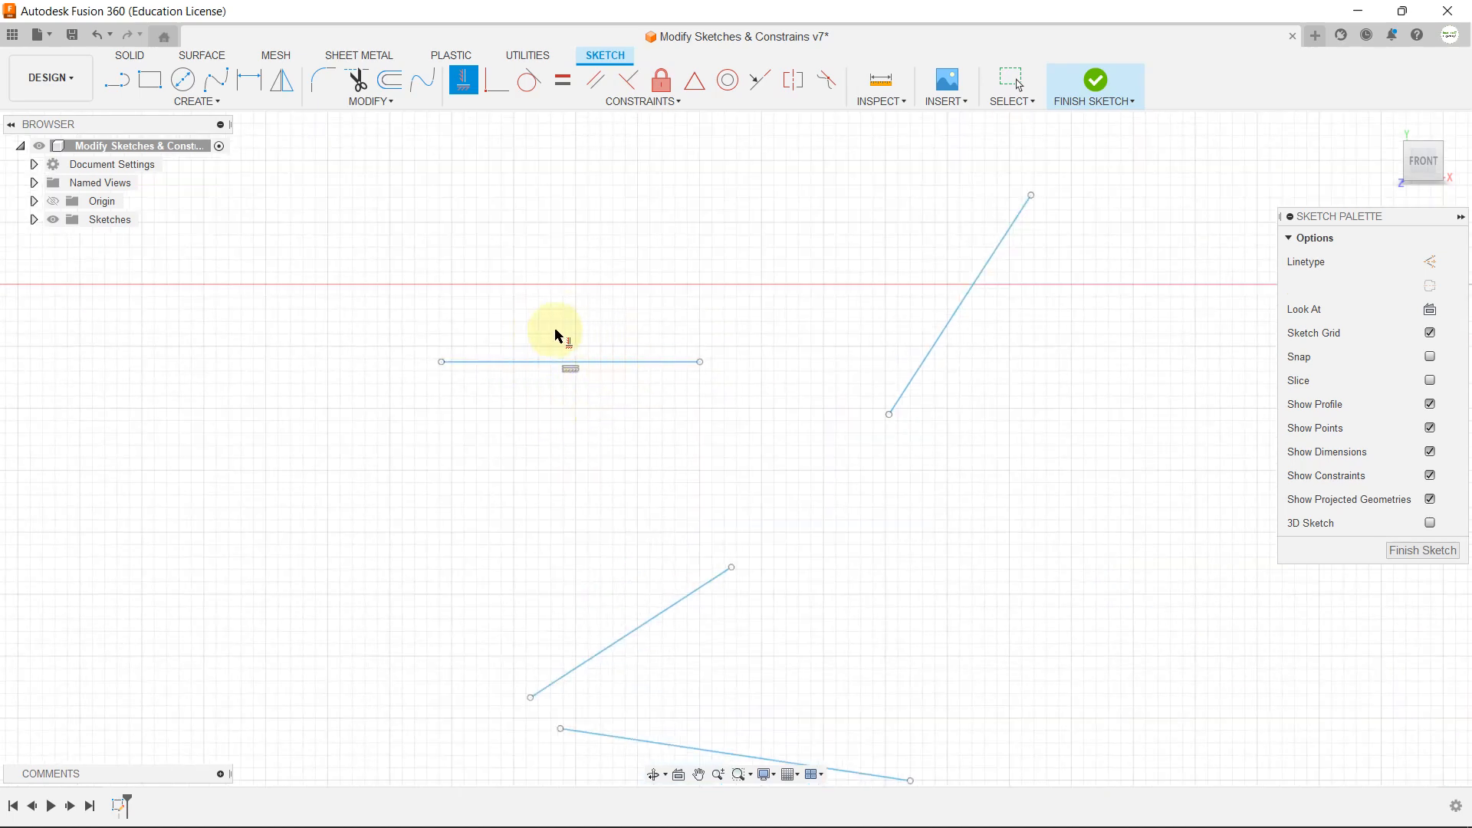
{"action": "scroll", "coordinate": [516, 289], "scroll_direction": "down", "scroll_amount": 2}
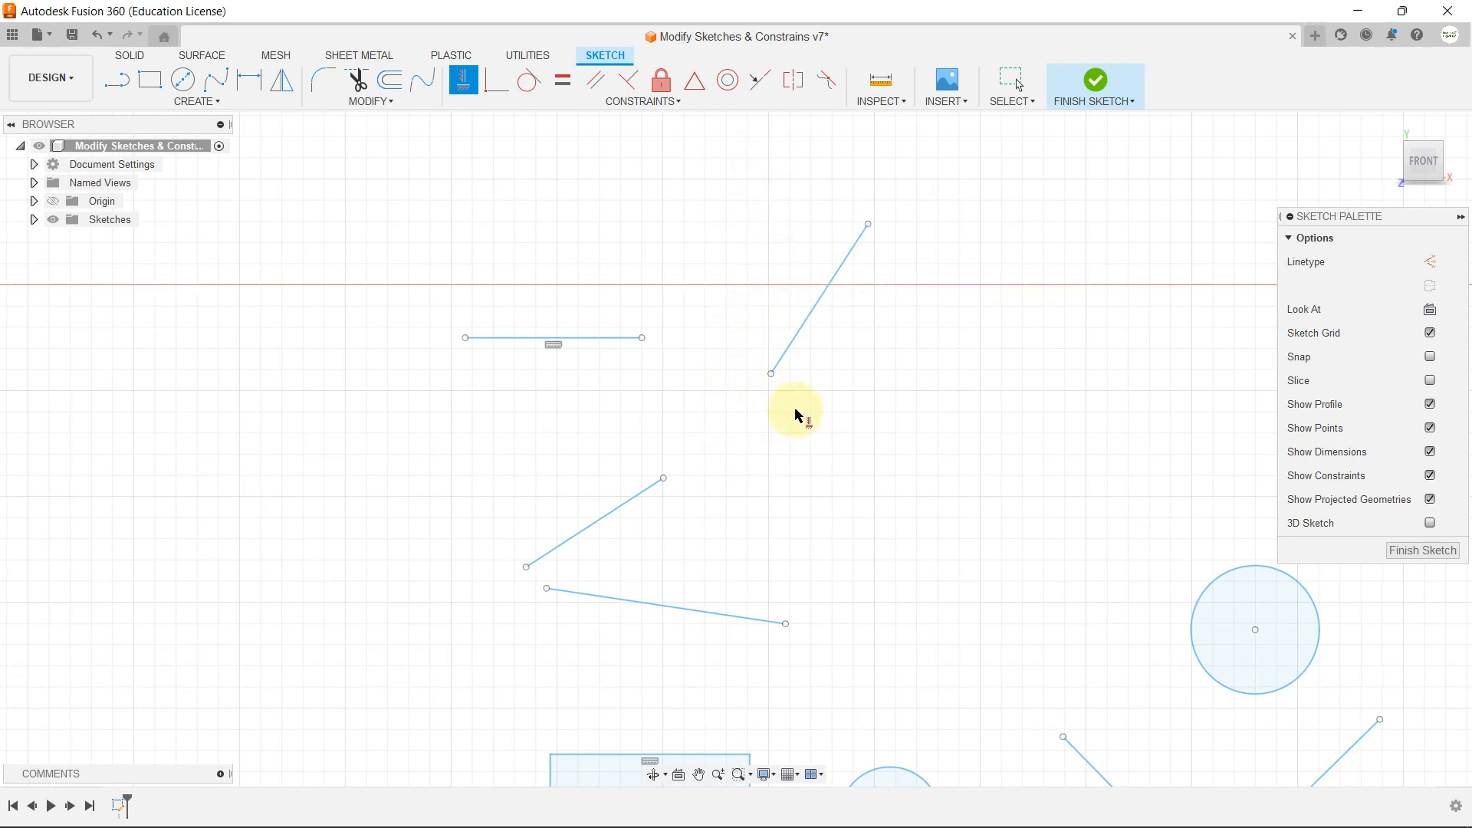
{"action": "left_click", "coordinate": [824, 303]}
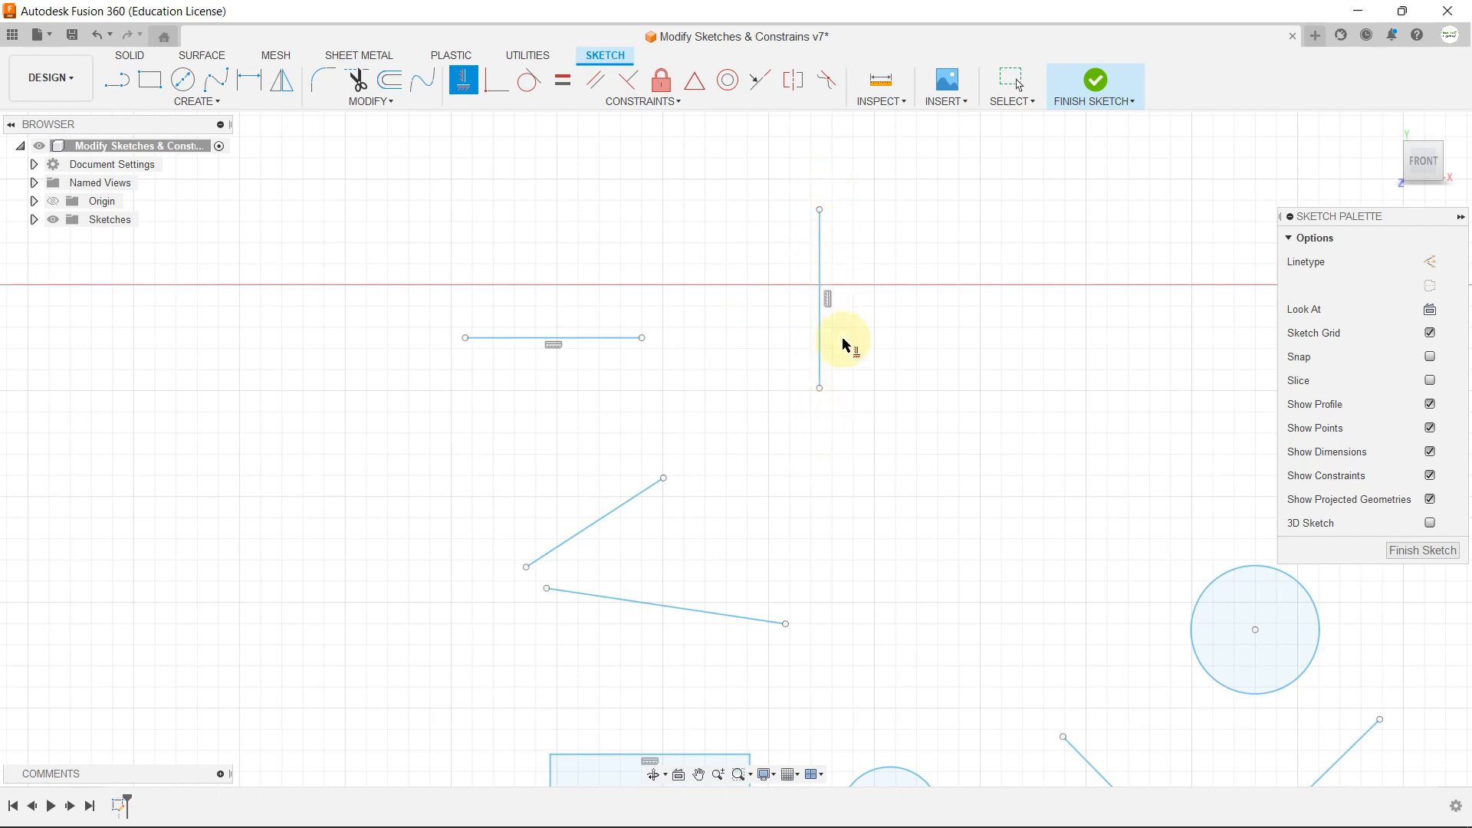
{"action": "key", "text": "Escape"}
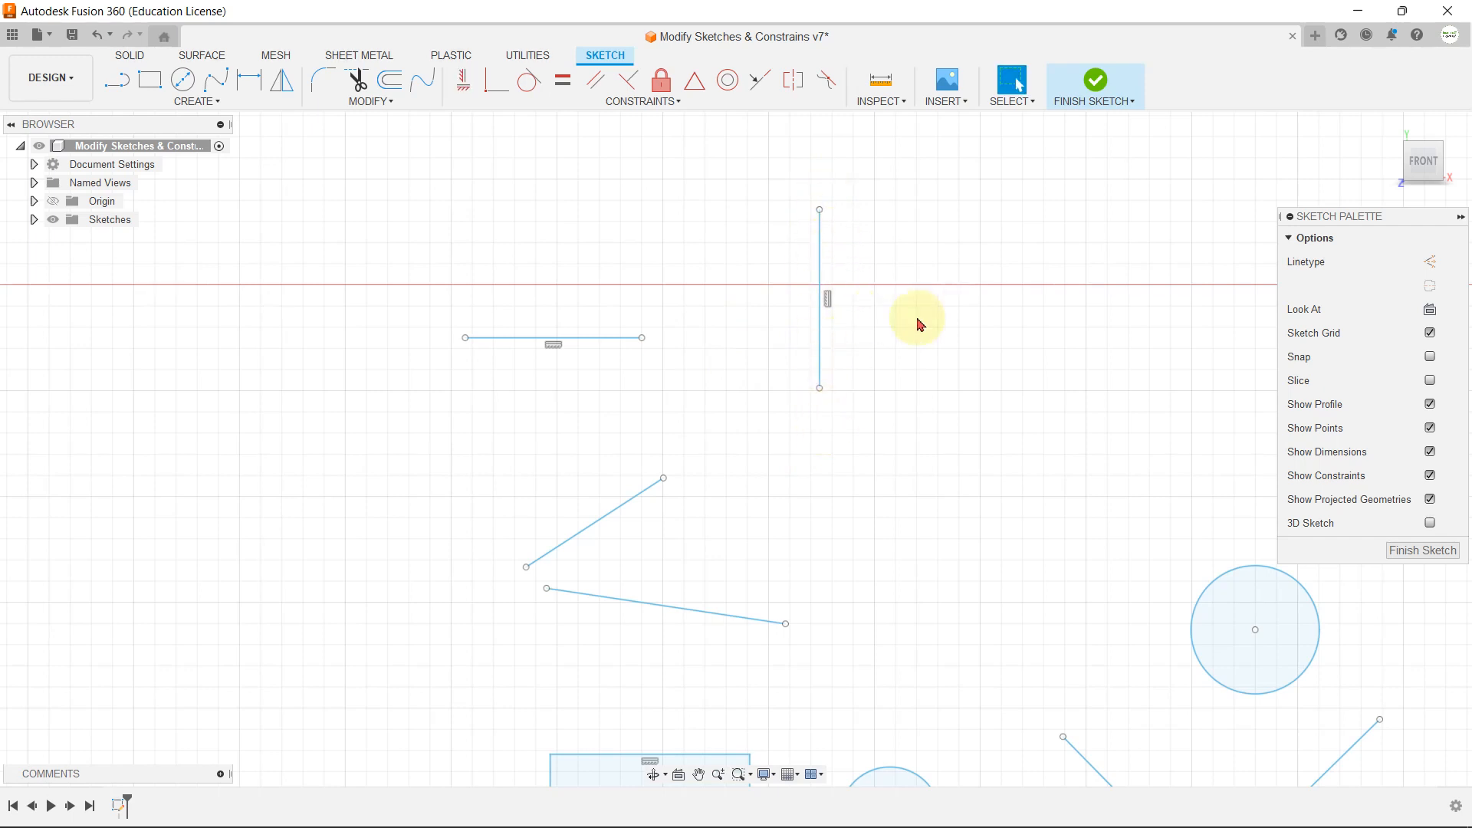
Step: Join the neighbouring left endpoints of the two separate sloped lines with a Coincident constraint
{"action": "left_click", "coordinate": [664, 103]}
{"action": "left_click", "coordinate": [889, 332]}
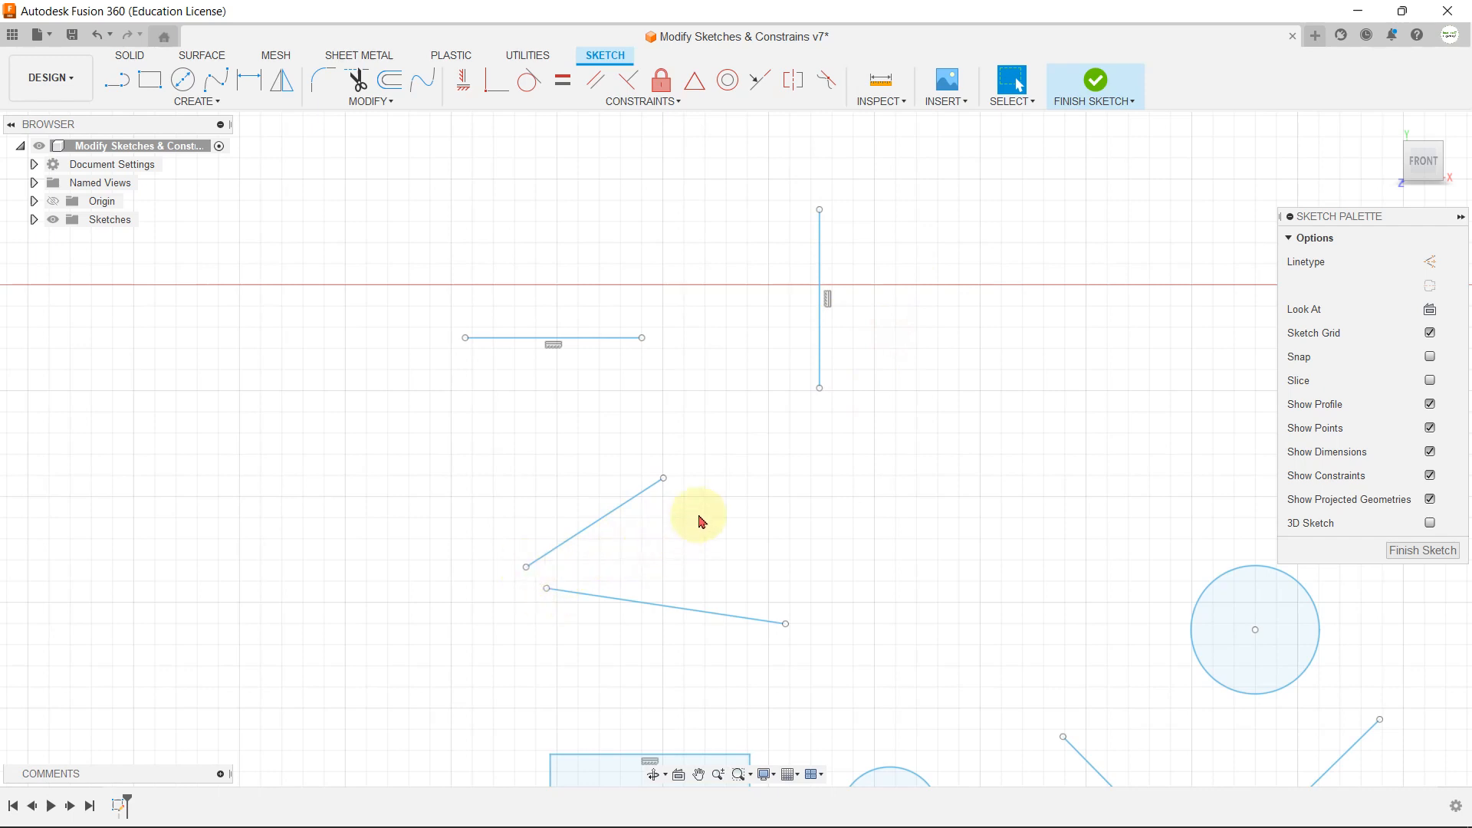
{"action": "left_click", "coordinate": [642, 101]}
{"action": "left_click", "coordinate": [491, 131]}
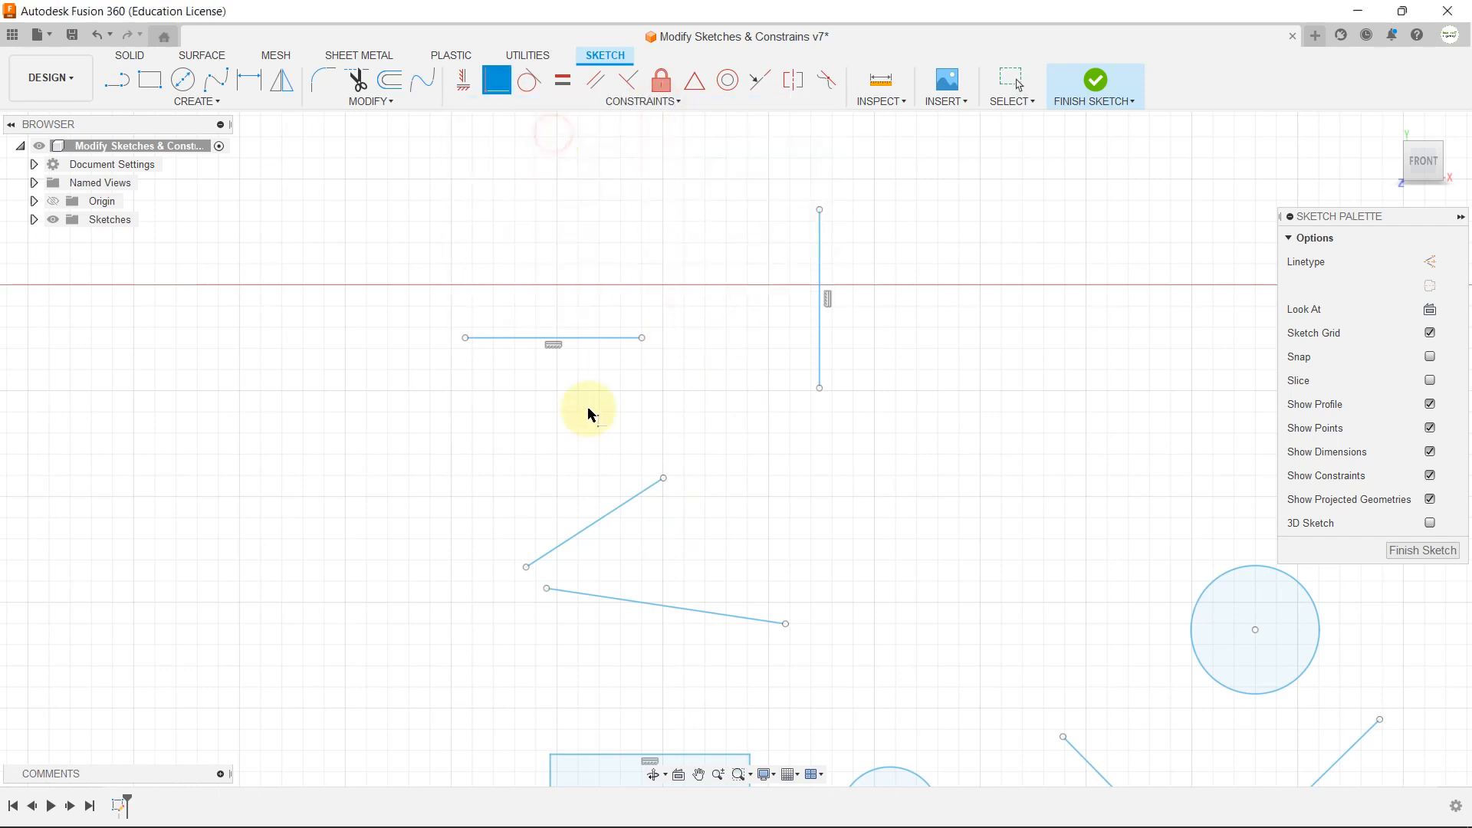
{"action": "left_click", "coordinate": [548, 589]}
{"action": "left_click", "coordinate": [526, 568]}
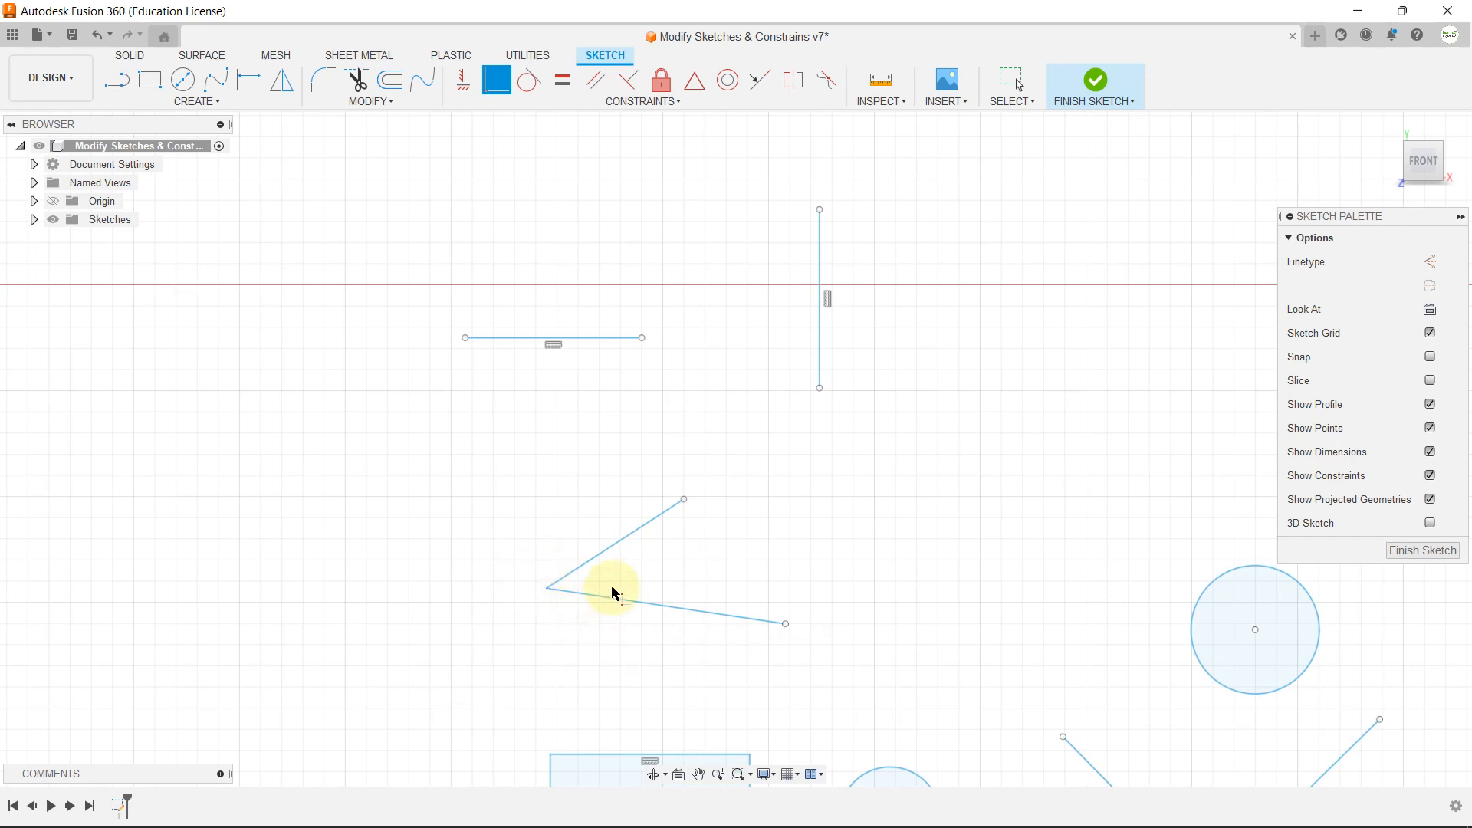
Step: Make the 120 mm circle tangent to the right edge of the 240 by 150 mm rectangle
{"action": "scroll", "coordinate": [824, 460], "scroll_direction": "up", "scroll_amount": 3}
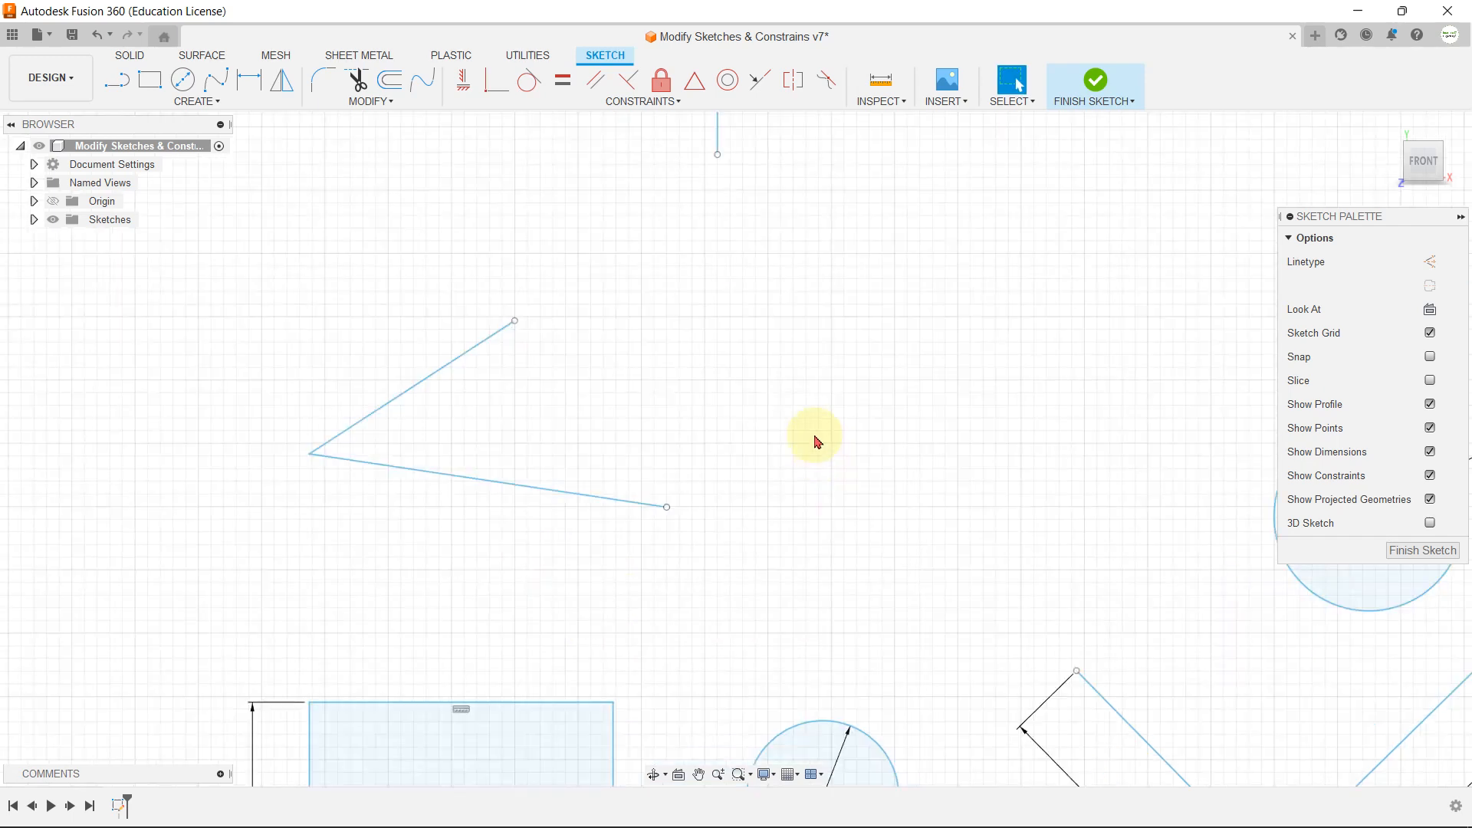
{"action": "left_click", "coordinate": [608, 105]}
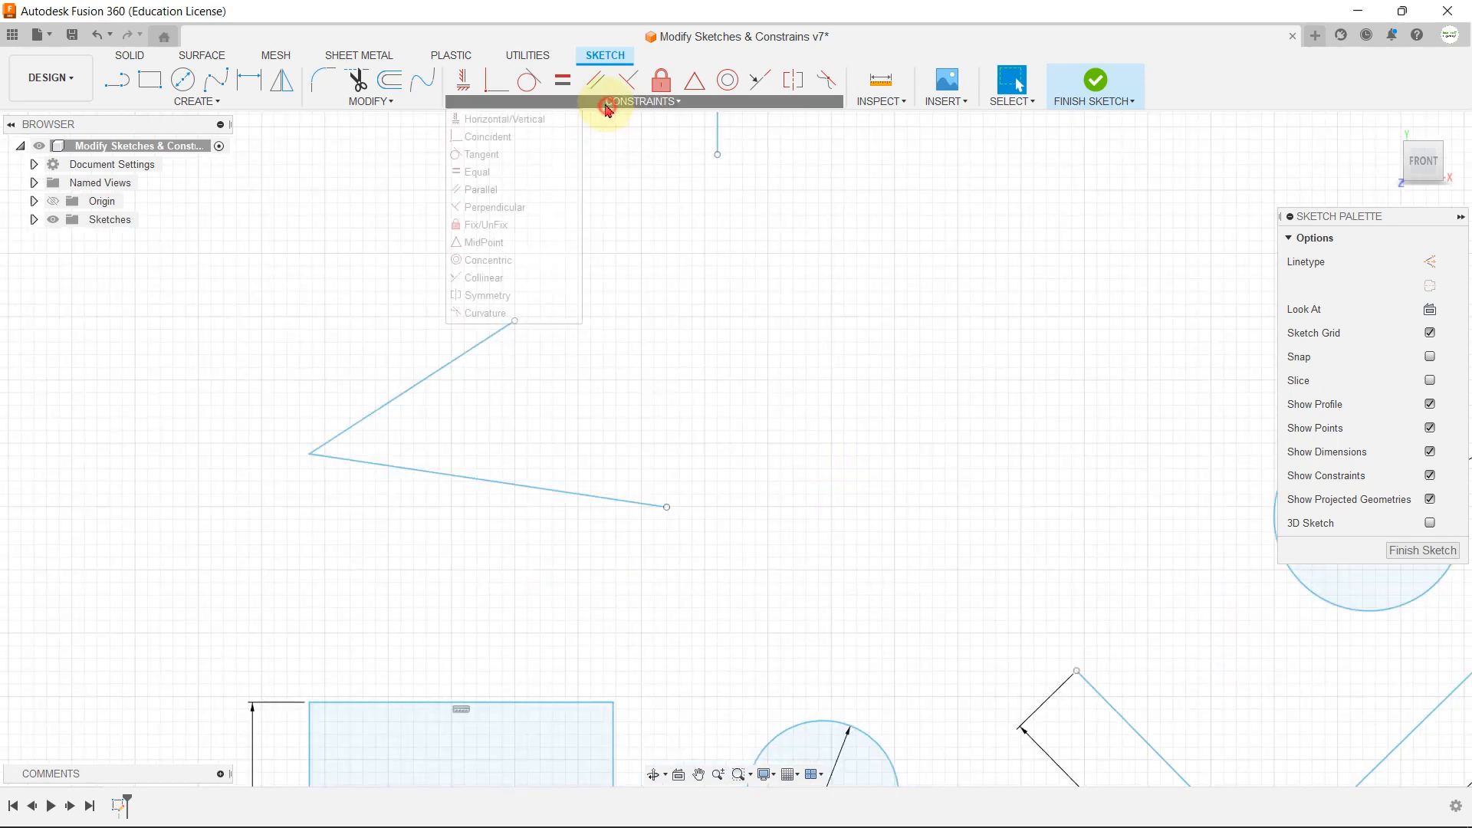
{"action": "left_click", "coordinate": [717, 289]}
{"action": "scroll", "coordinate": [717, 339], "scroll_direction": "down", "scroll_amount": 3}
{"action": "scroll", "coordinate": [712, 277], "scroll_direction": "down", "scroll_amount": 2}
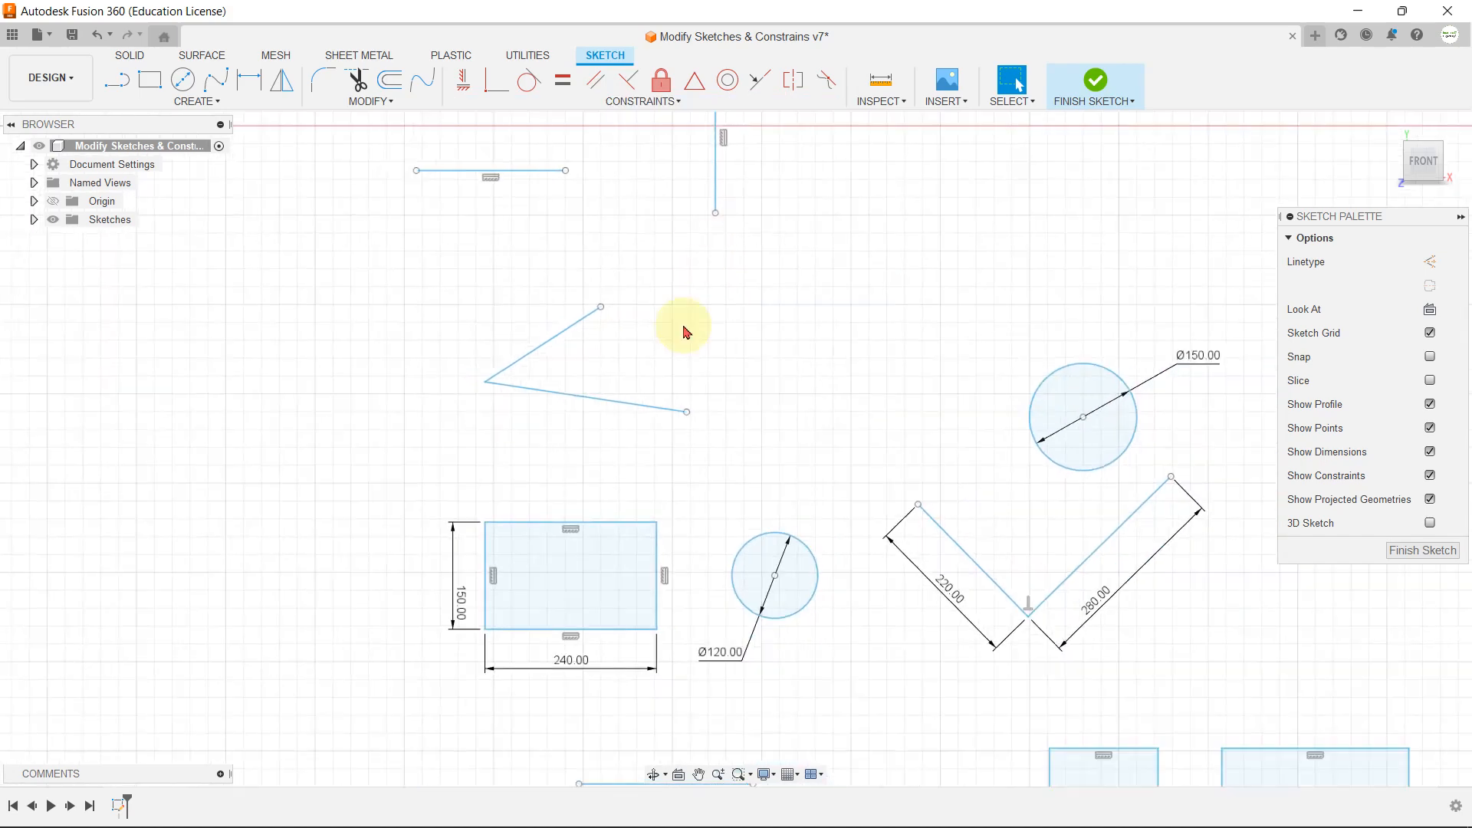
{"action": "scroll", "coordinate": [667, 613], "scroll_direction": "up", "scroll_amount": 1}
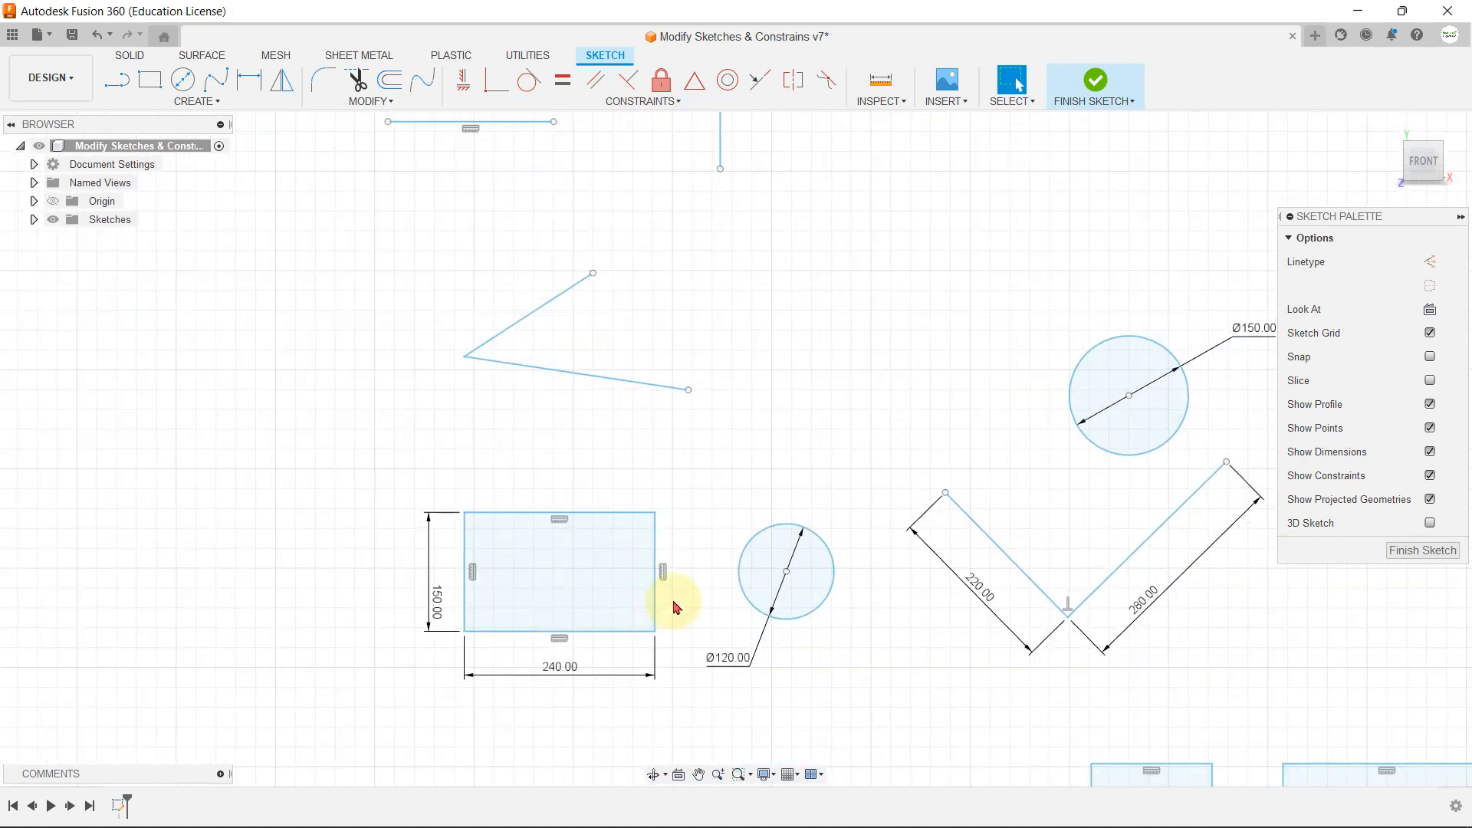
{"action": "scroll", "coordinate": [690, 647], "scroll_direction": "up", "scroll_amount": 2}
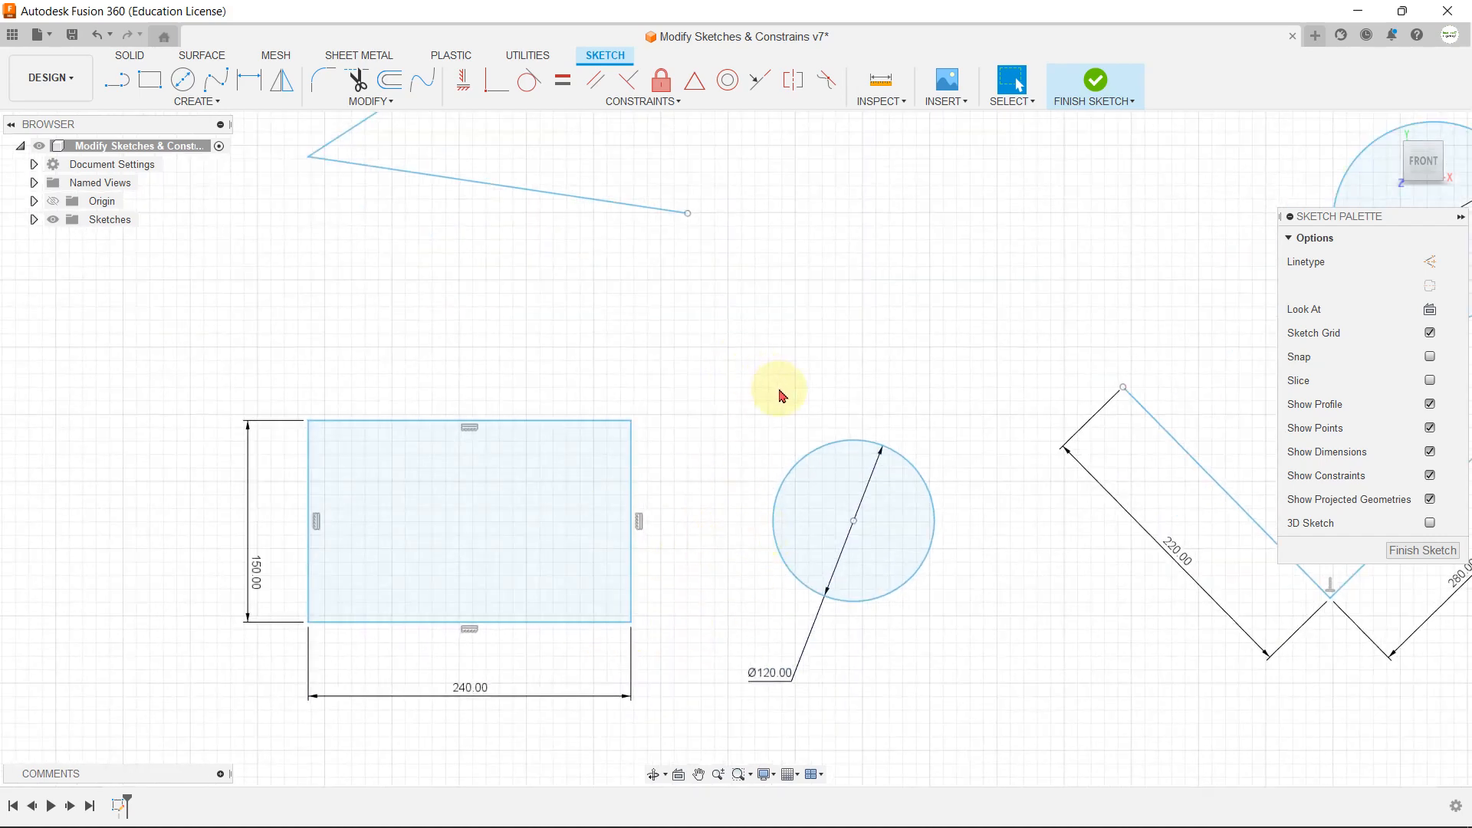
{"action": "left_click", "coordinate": [486, 101]}
{"action": "left_click", "coordinate": [479, 154]}
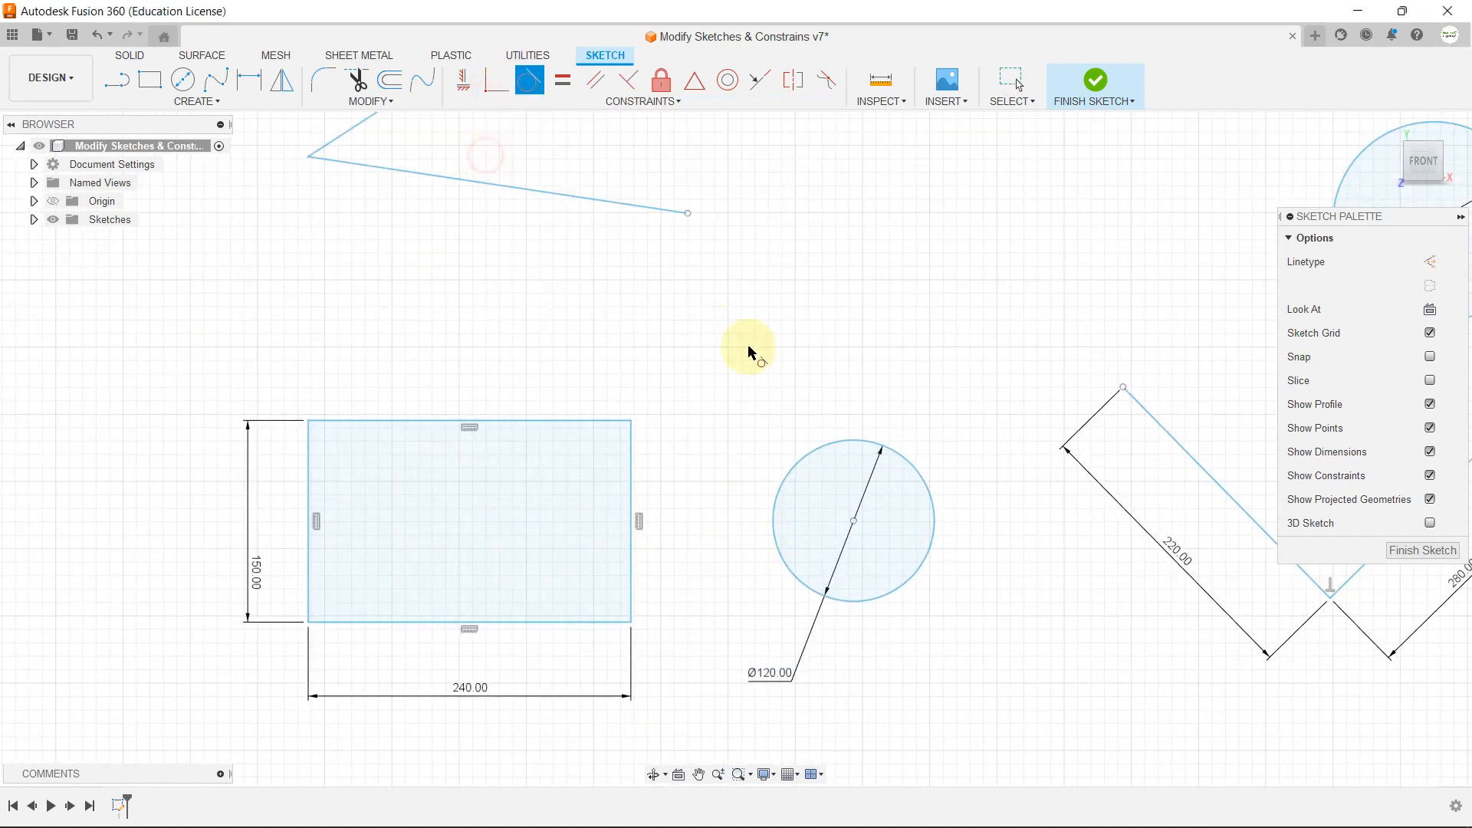
{"action": "left_click", "coordinate": [830, 444]}
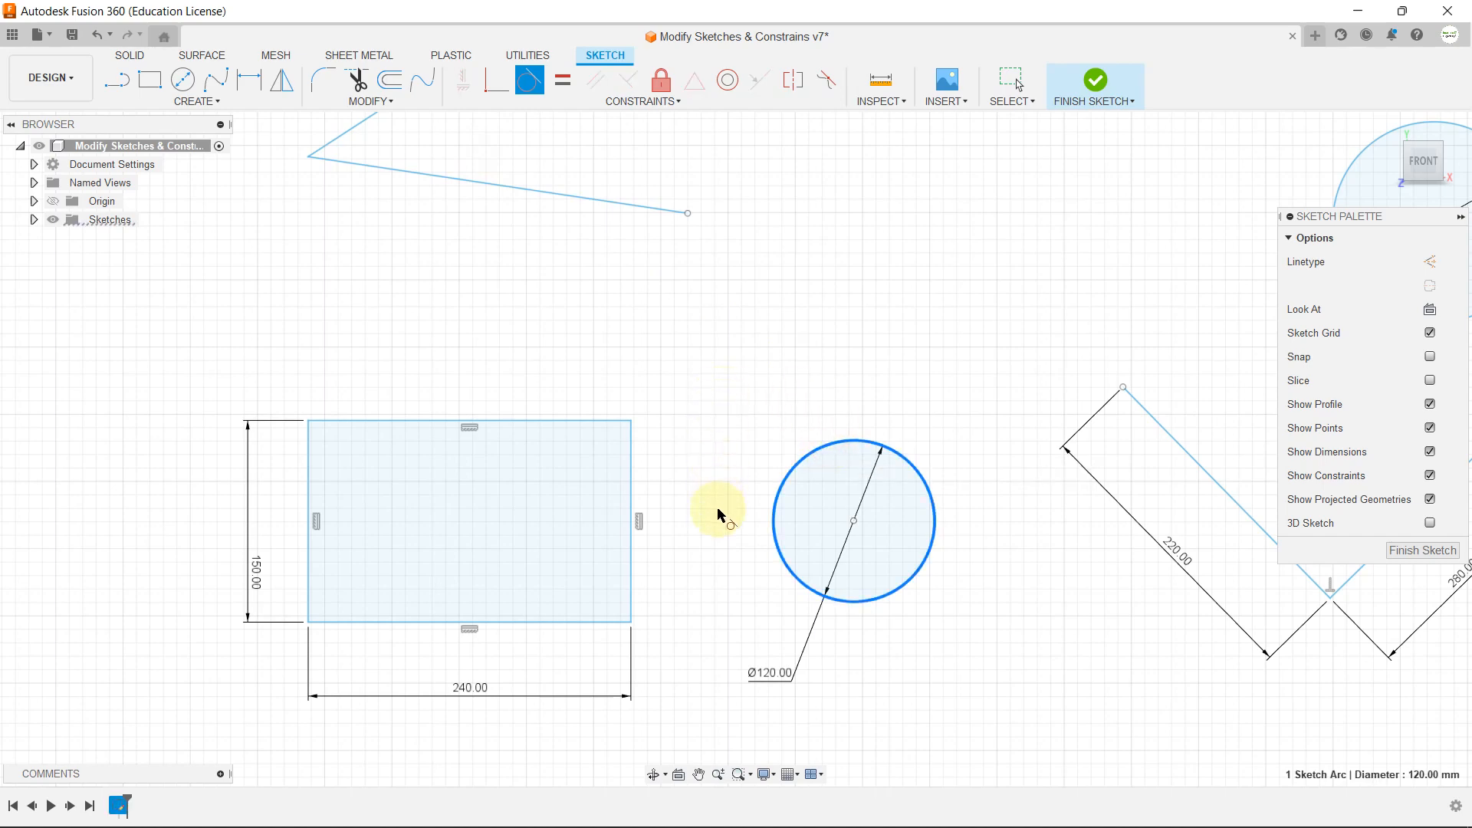
{"action": "scroll", "coordinate": [714, 529], "scroll_direction": "up", "scroll_amount": 2}
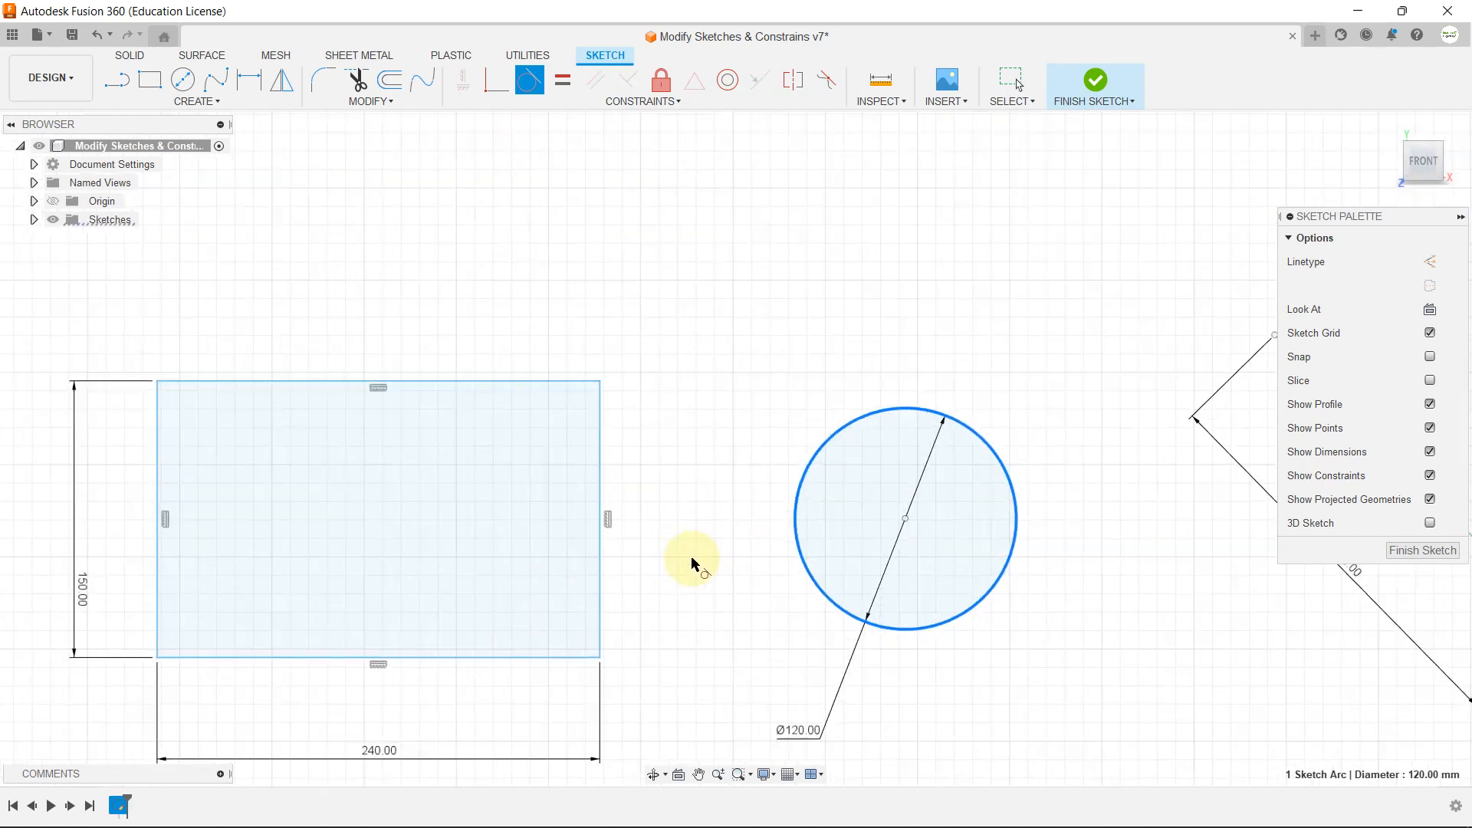
{"action": "left_click", "coordinate": [600, 589]}
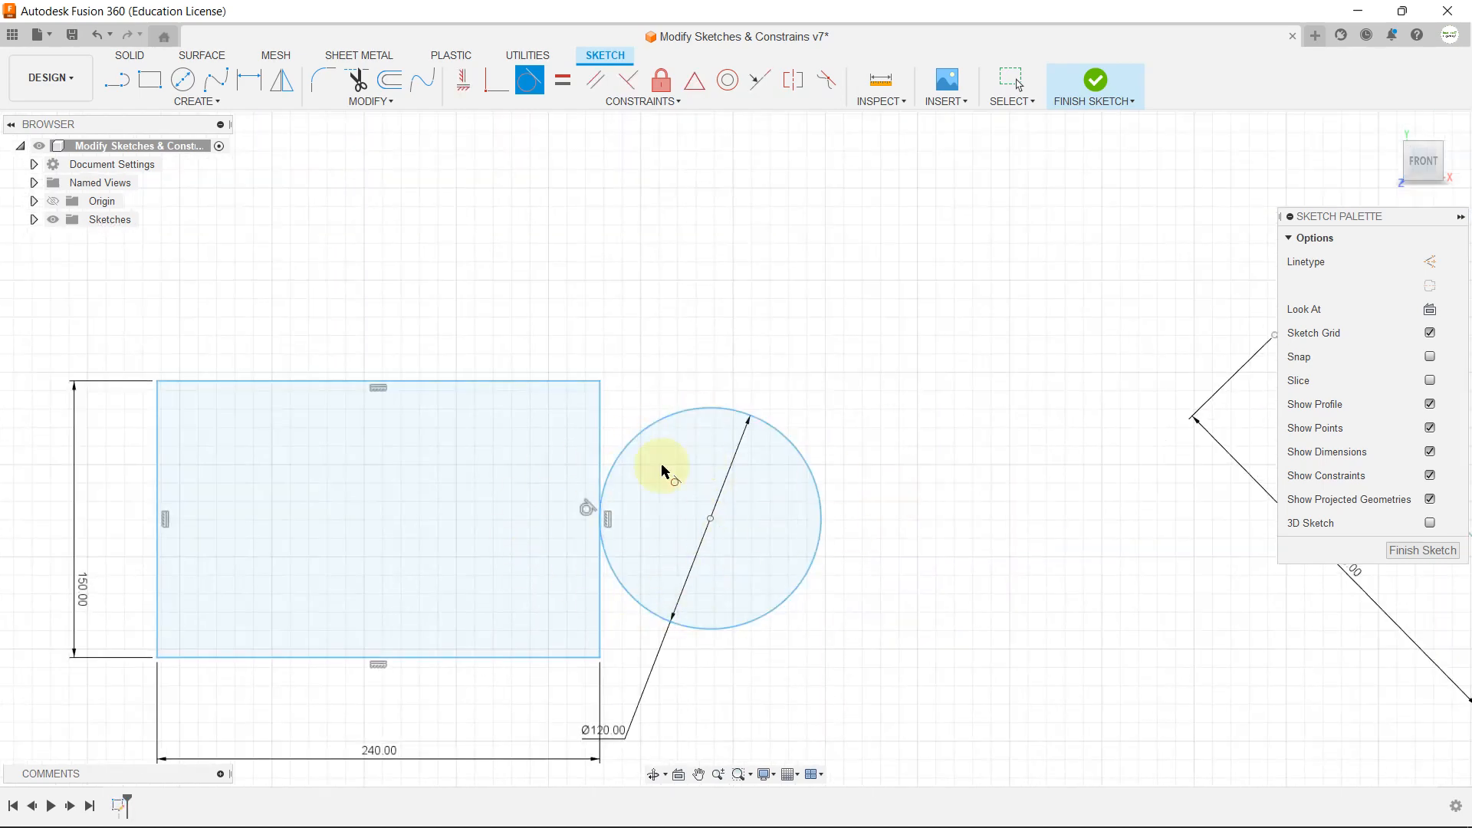
Step: Make the 150 mm circle tangent to both the 220 mm and 280 mm legs of the V-shaped lines
{"action": "scroll", "coordinate": [403, 471], "scroll_direction": "down", "scroll_amount": 3}
{"action": "scroll", "coordinate": [1074, 440], "scroll_direction": "up", "scroll_amount": 2}
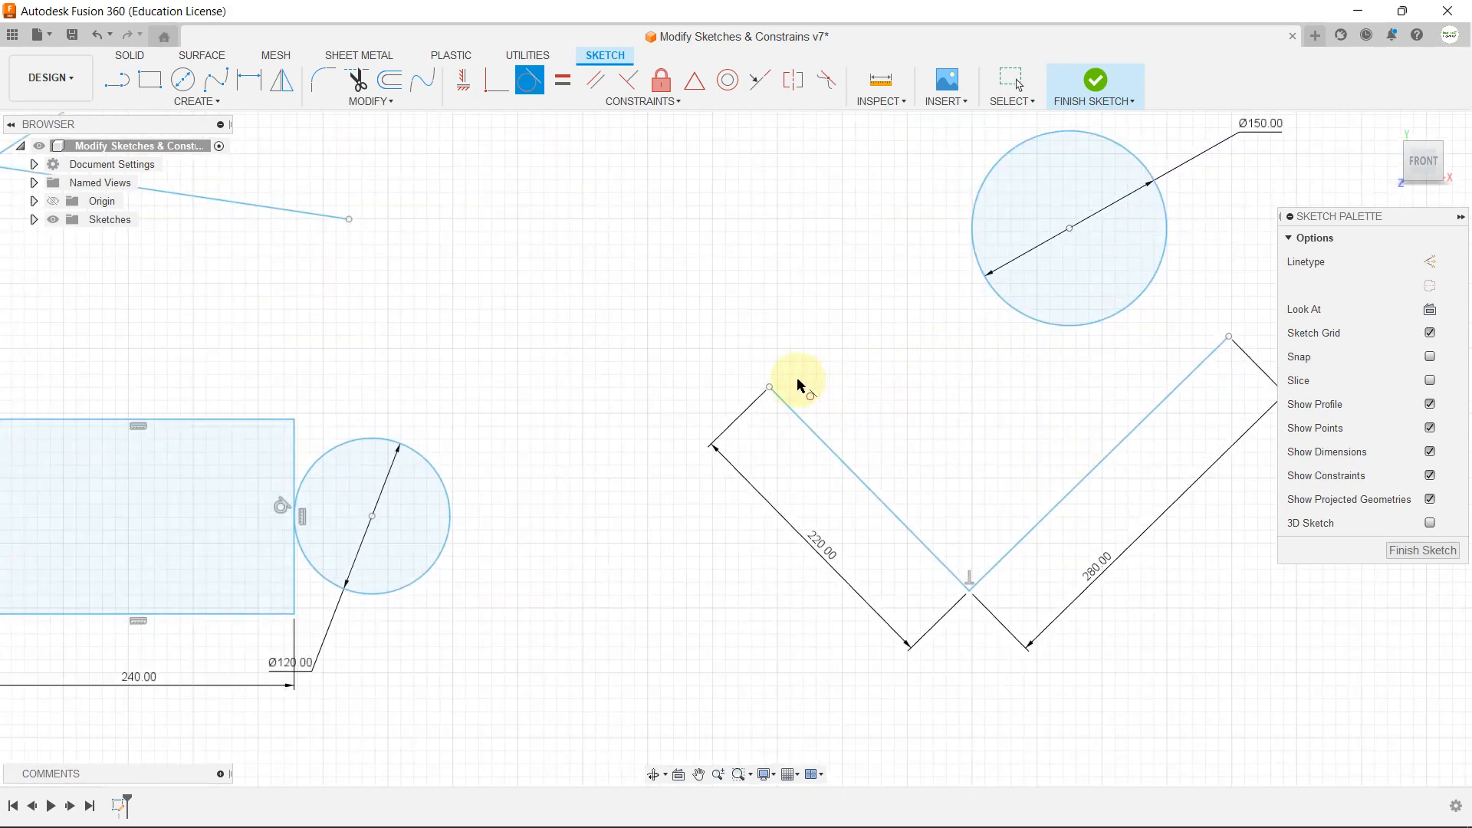
{"action": "left_click", "coordinate": [1061, 326]}
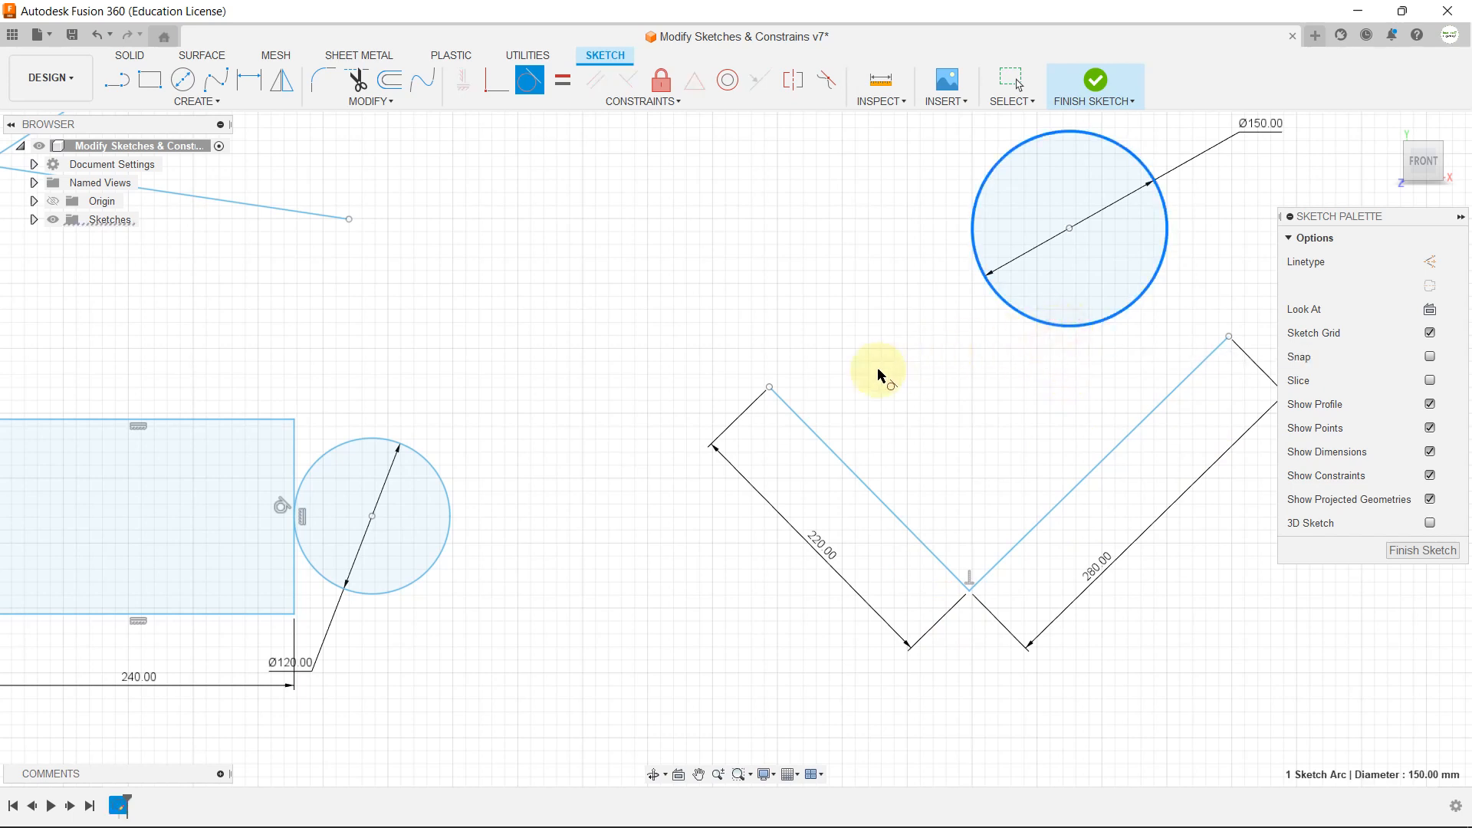
{"action": "left_click", "coordinate": [805, 421]}
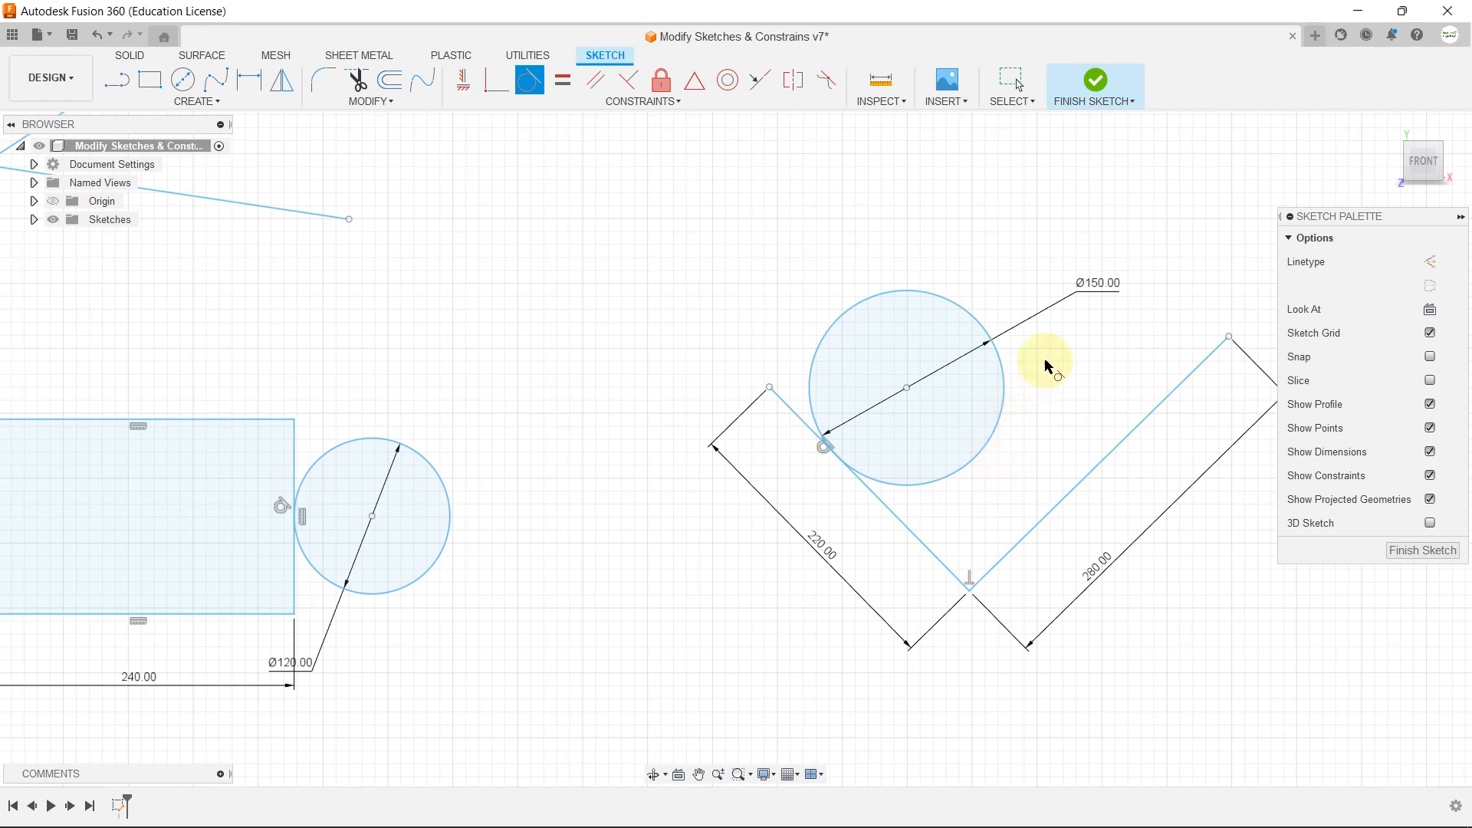
{"action": "left_click", "coordinate": [996, 435]}
{"action": "left_click", "coordinate": [1098, 465]}
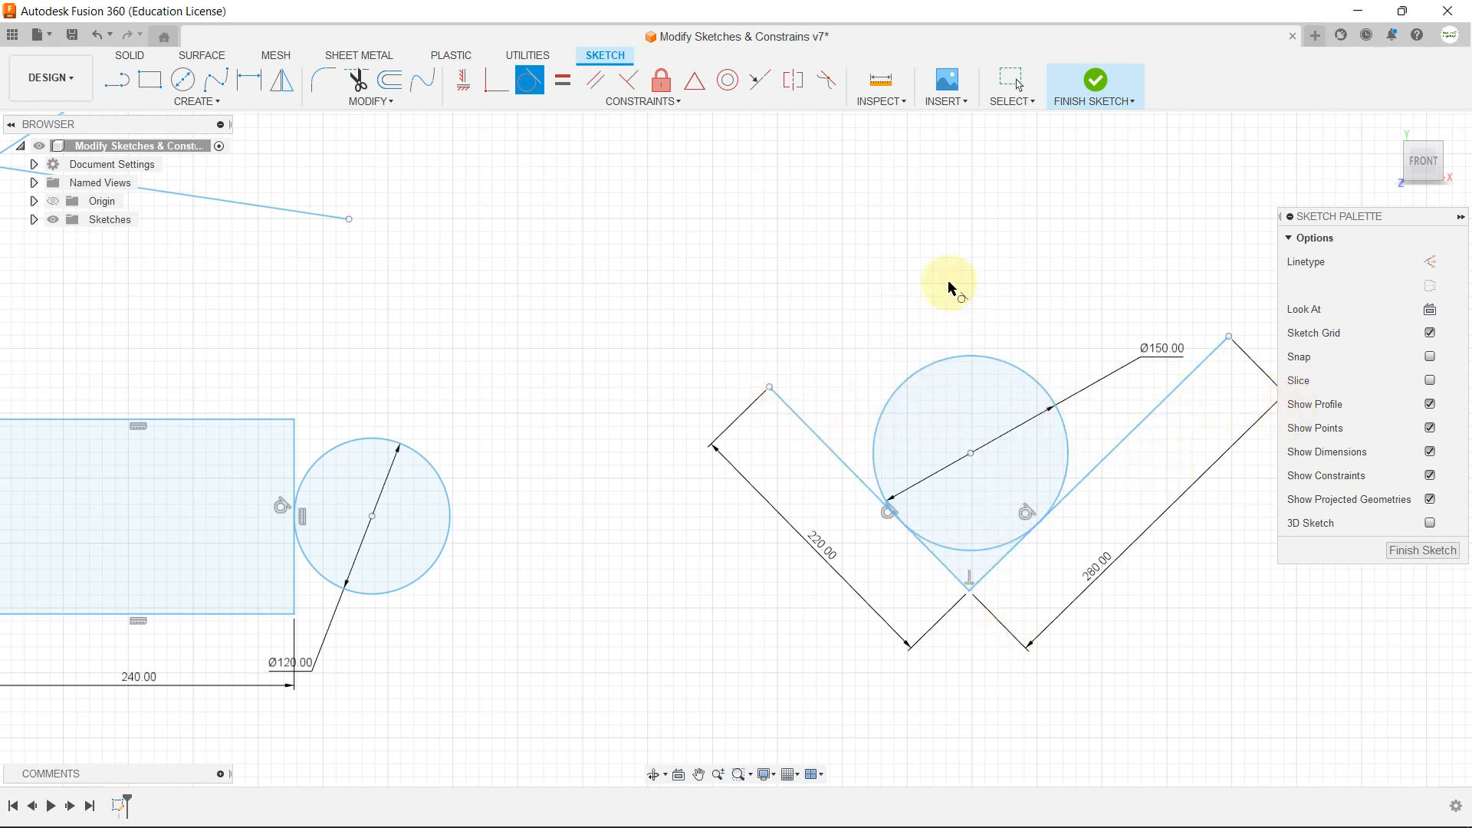
{"action": "key", "text": "Escape"}
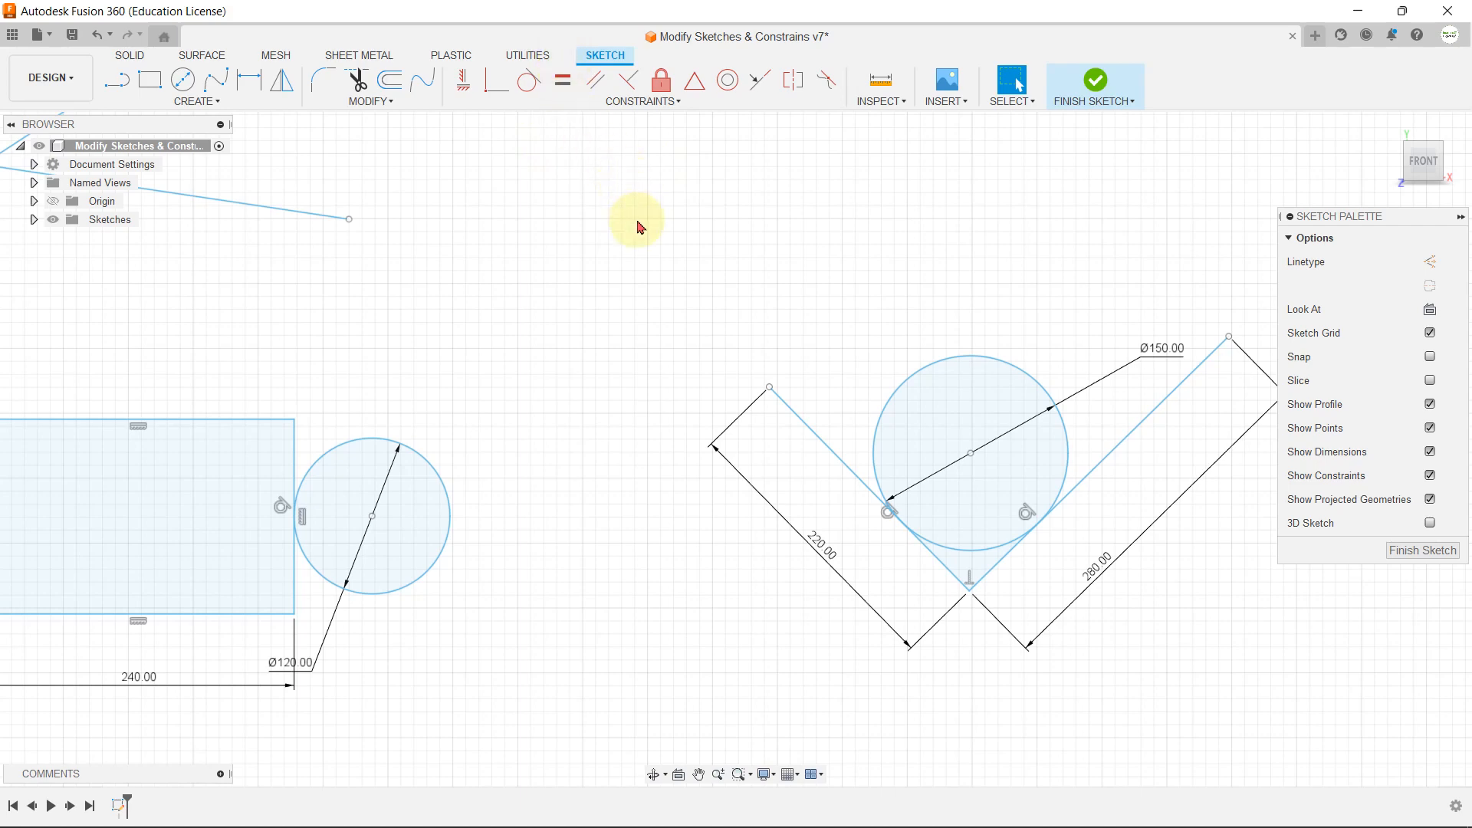
Step: Apply an Equal constraint between the two horizontal lines below the rectangle, picking the upper, shorter line first
{"action": "scroll", "coordinate": [638, 224], "scroll_direction": "down", "scroll_amount": 4}
{"action": "scroll", "coordinate": [431, 533], "scroll_direction": "up", "scroll_amount": 3}
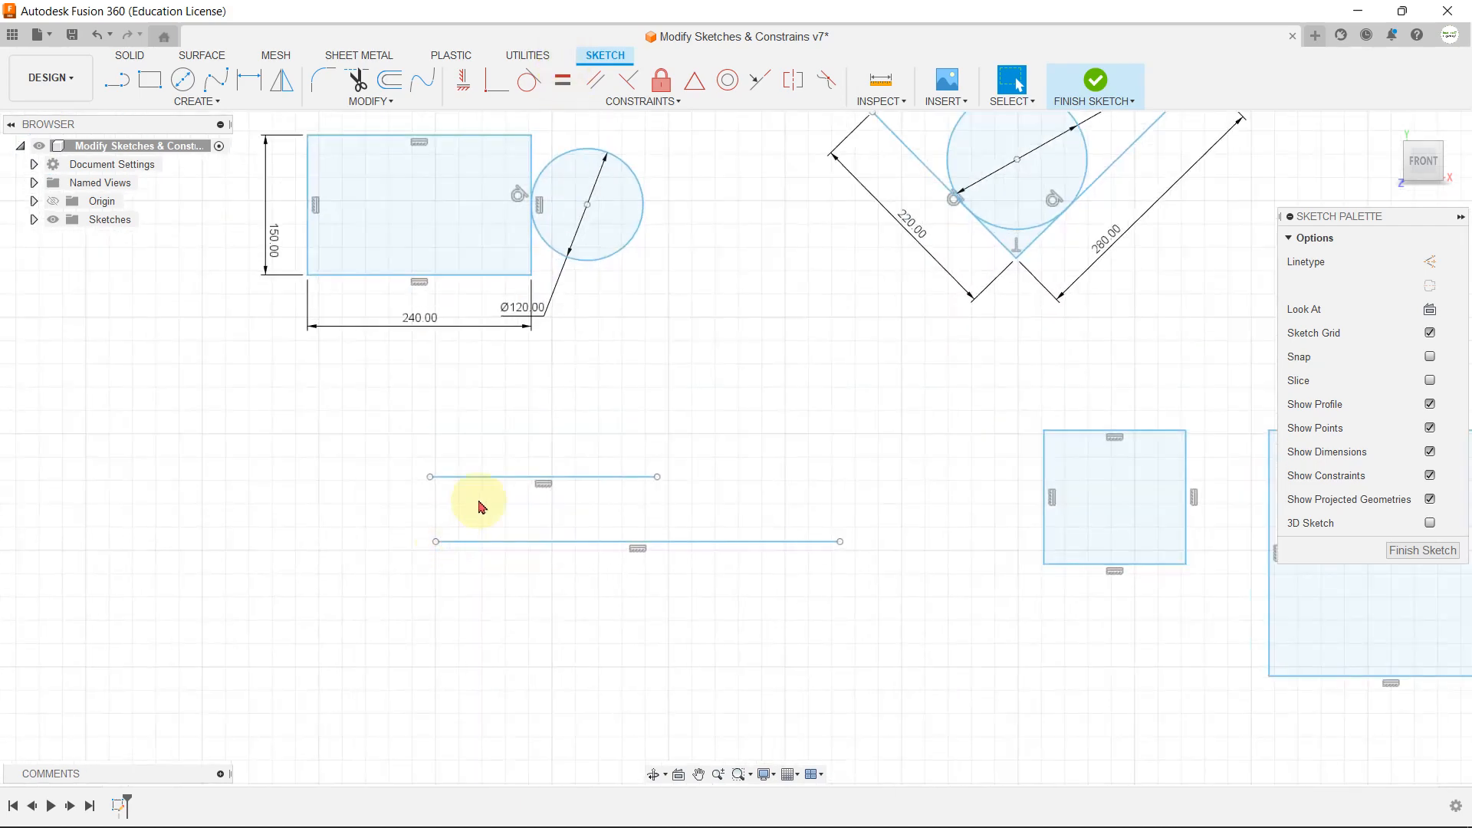
{"action": "scroll", "coordinate": [477, 507], "scroll_direction": "up", "scroll_amount": 1}
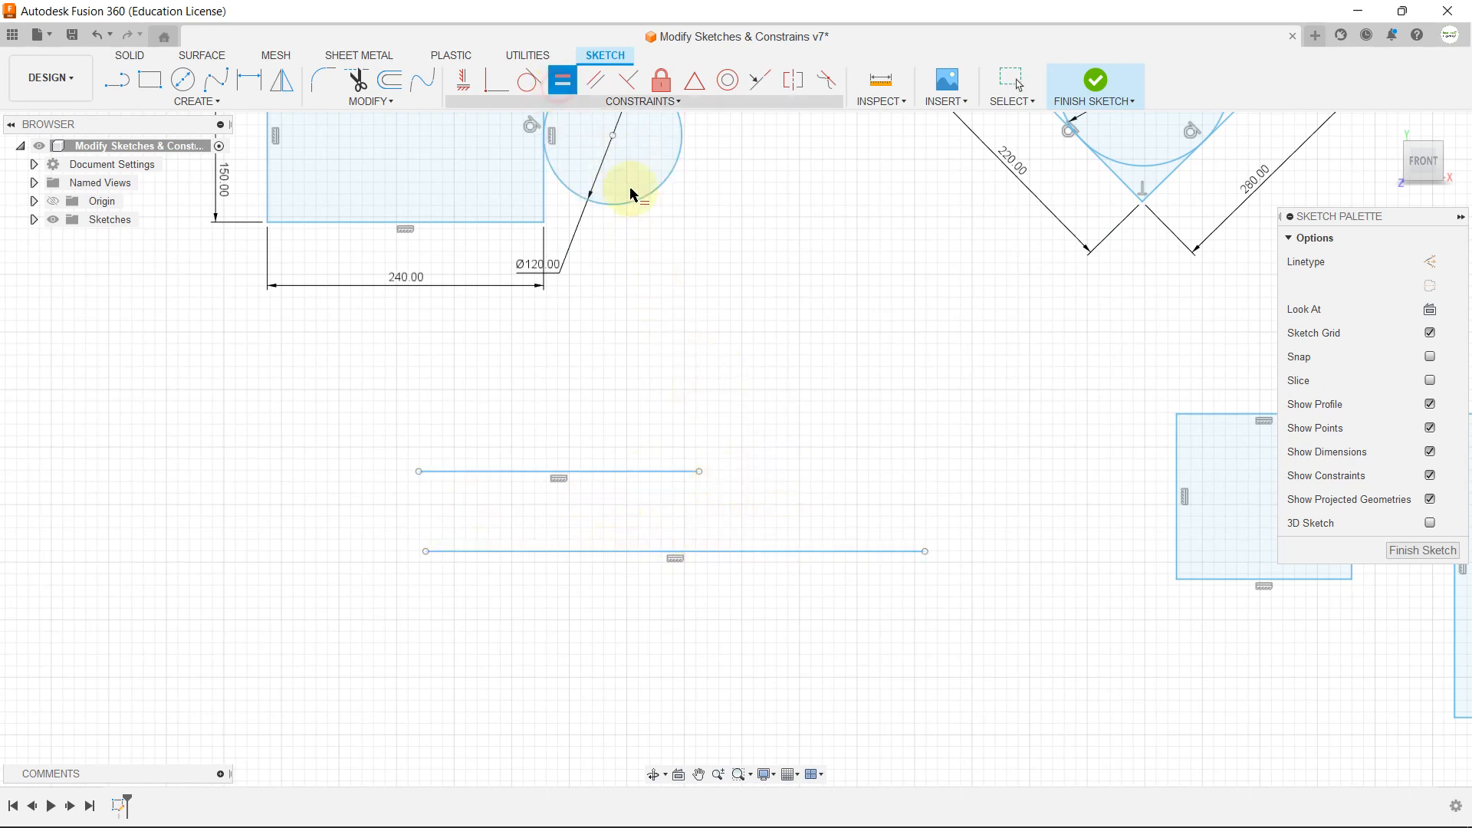
{"action": "left_click", "coordinate": [652, 474]}
{"action": "left_click", "coordinate": [782, 552]}
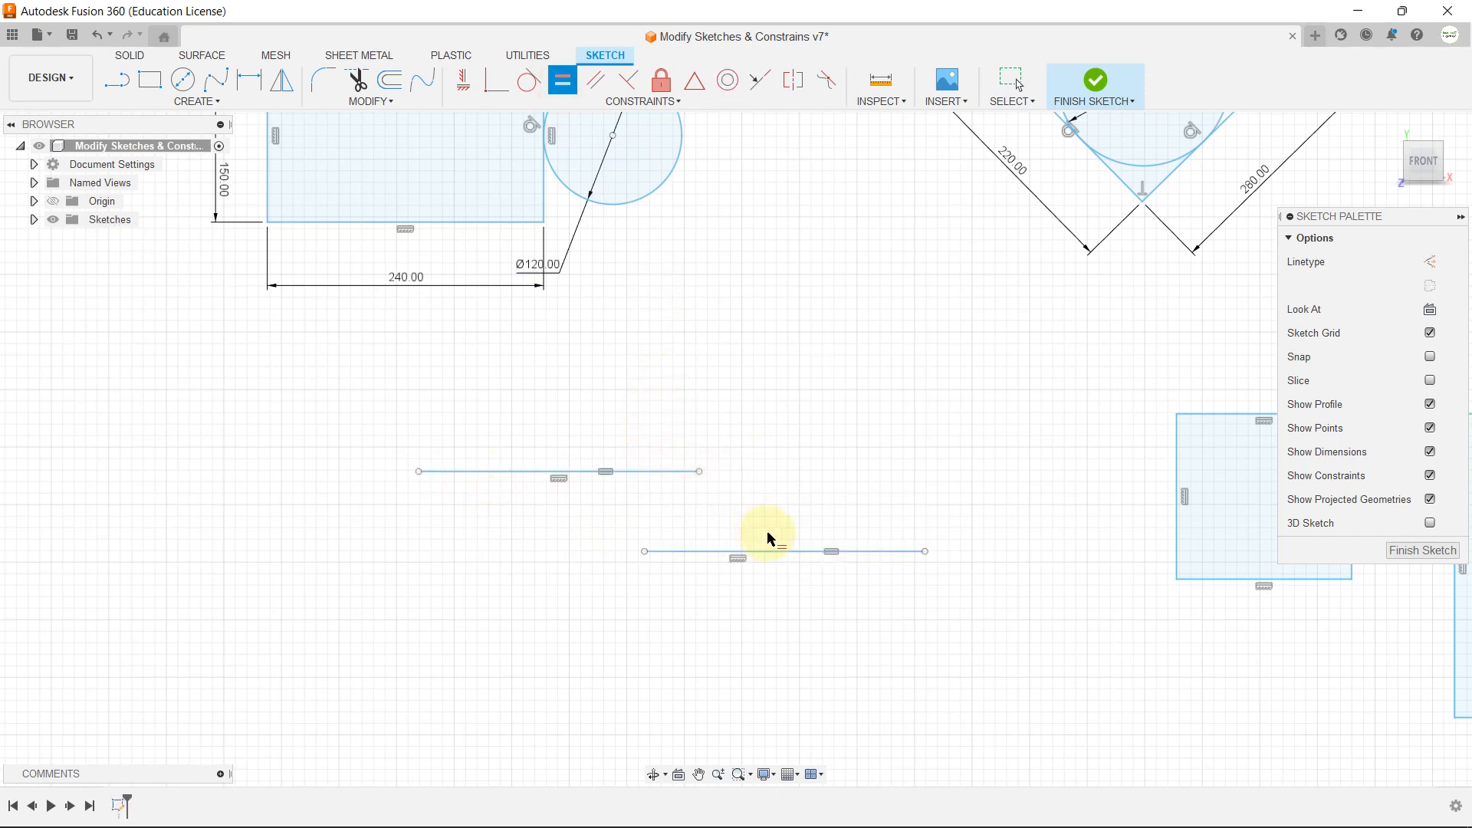
Step: Dimension the upper of the two equal lines, placing the dimension above it and setting its length to 250 mm
{"action": "left_click", "coordinate": [251, 81]}
{"action": "left_click", "coordinate": [644, 475]}
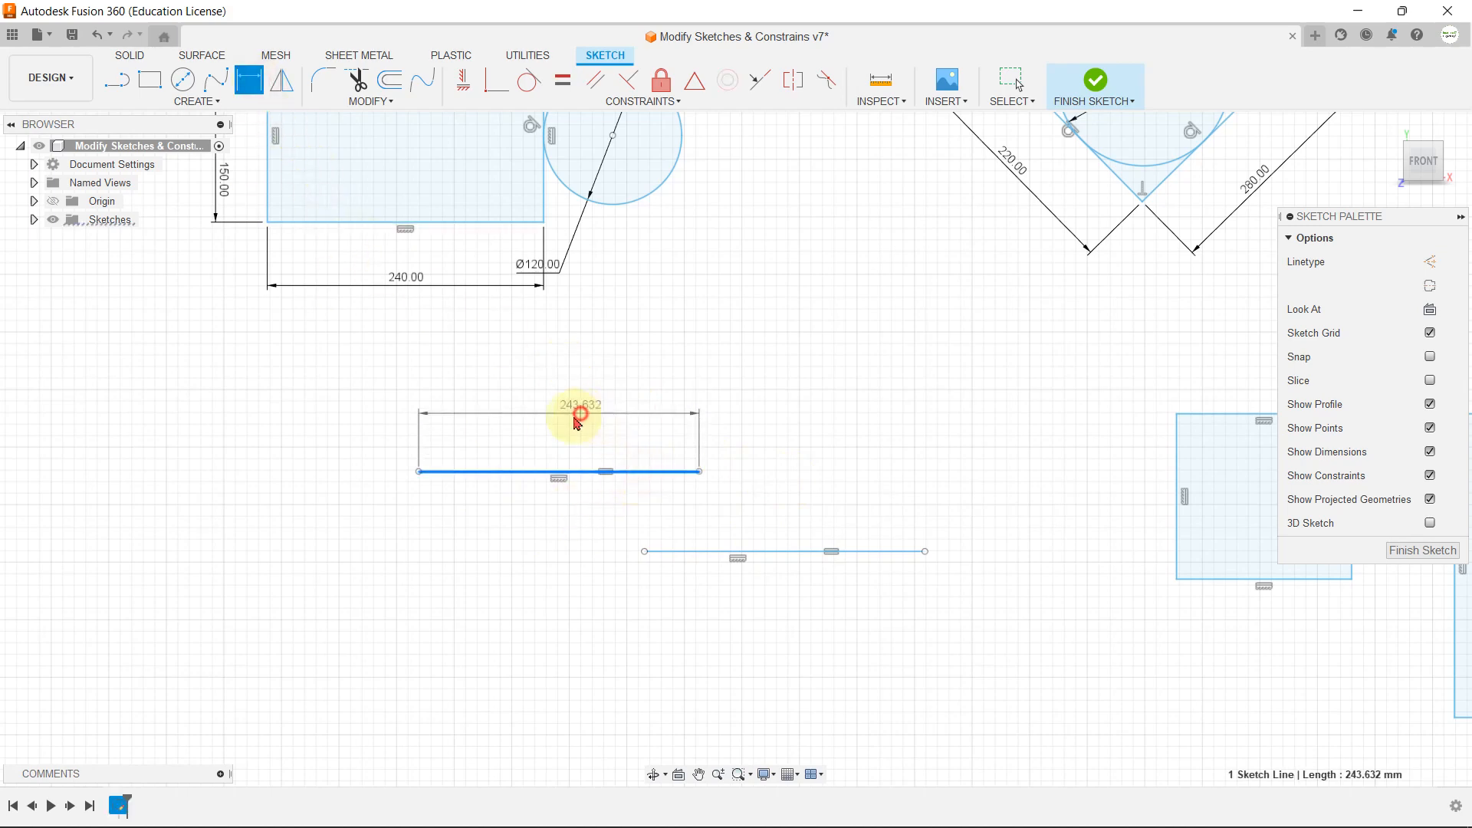
{"action": "left_click", "coordinate": [576, 413]}
{"action": "type", "text": "250"}
{"action": "key", "text": "Return"}
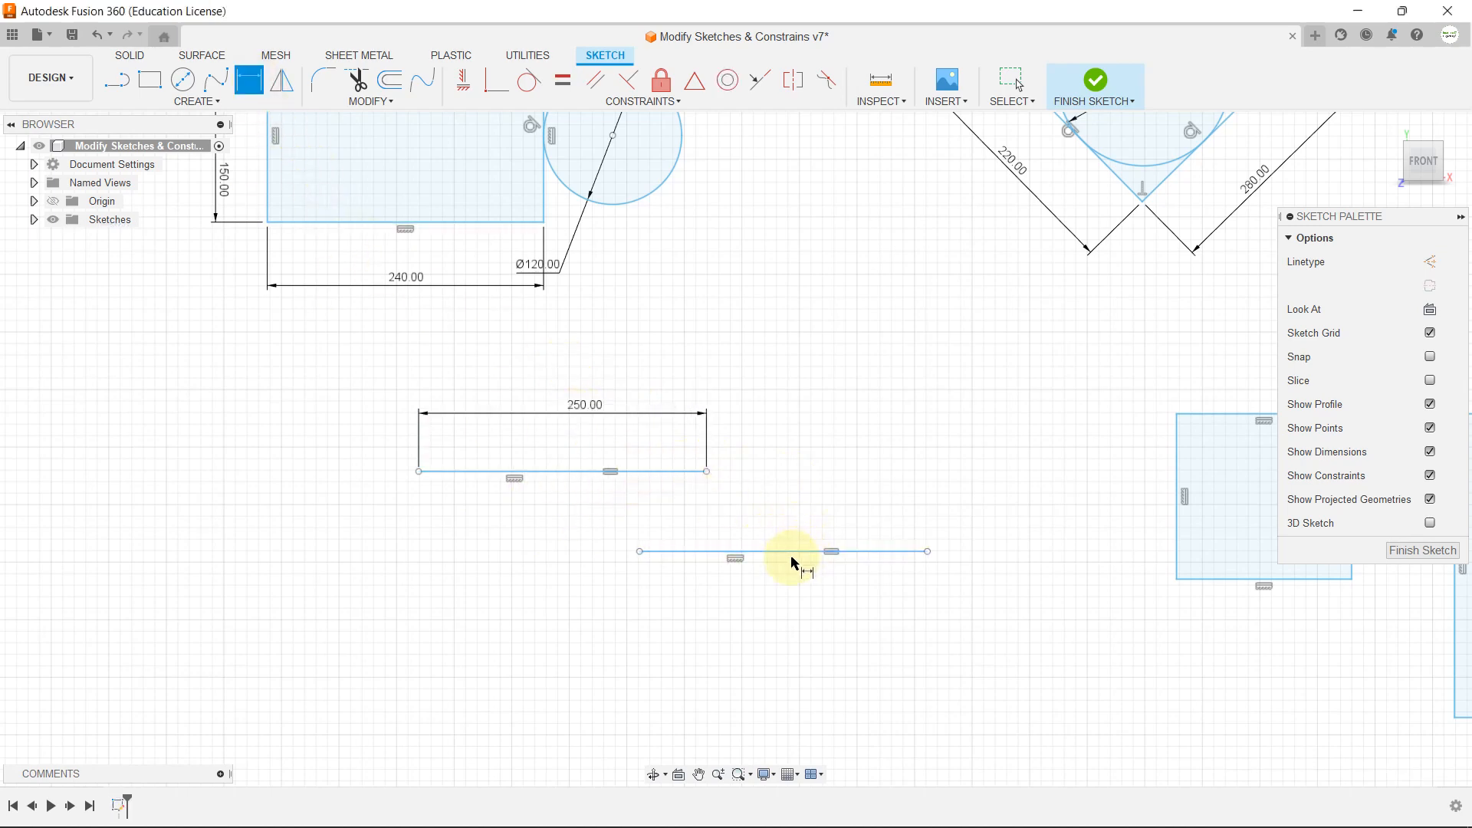
Step: Try setting the length dimension of the upper equal line to 50 mm, and undo the change
{"action": "scroll", "coordinate": [791, 557], "scroll_direction": "up", "scroll_amount": 3}
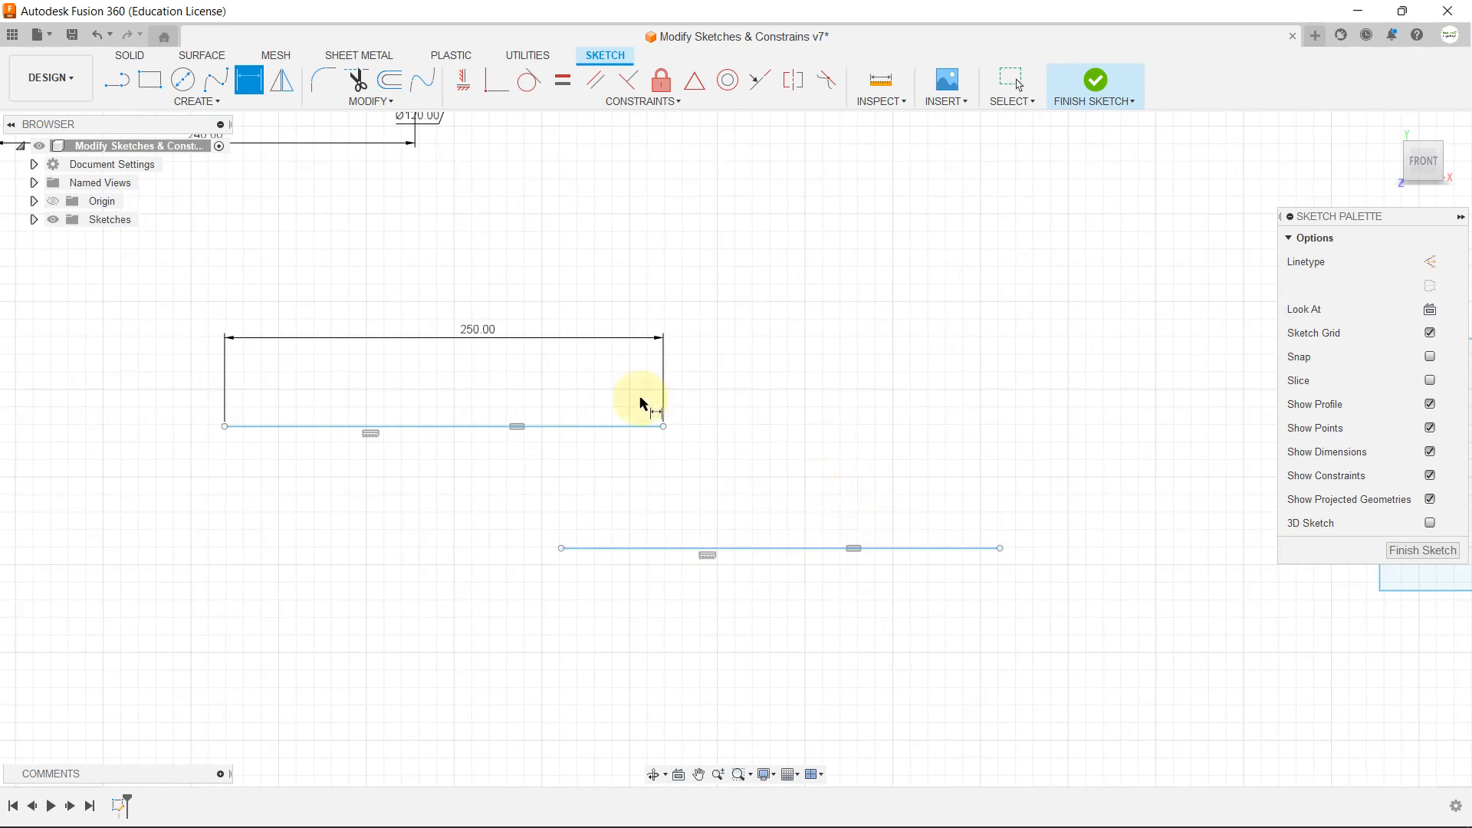
{"action": "double_click", "coordinate": [482, 329]}
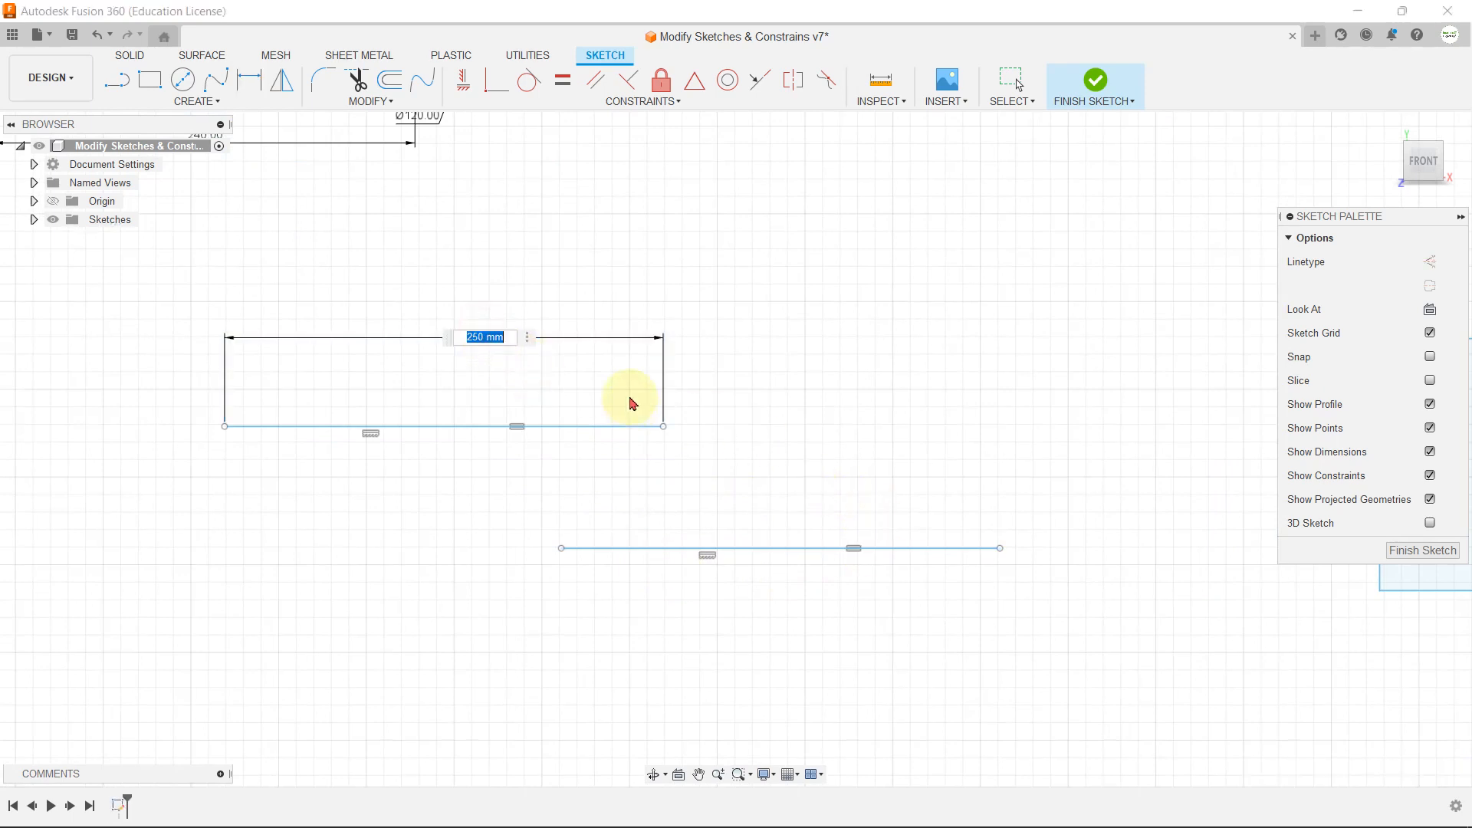
{"action": "type", "text": "50"}
{"action": "key", "text": "Return"}
{"action": "key", "text": "d"}
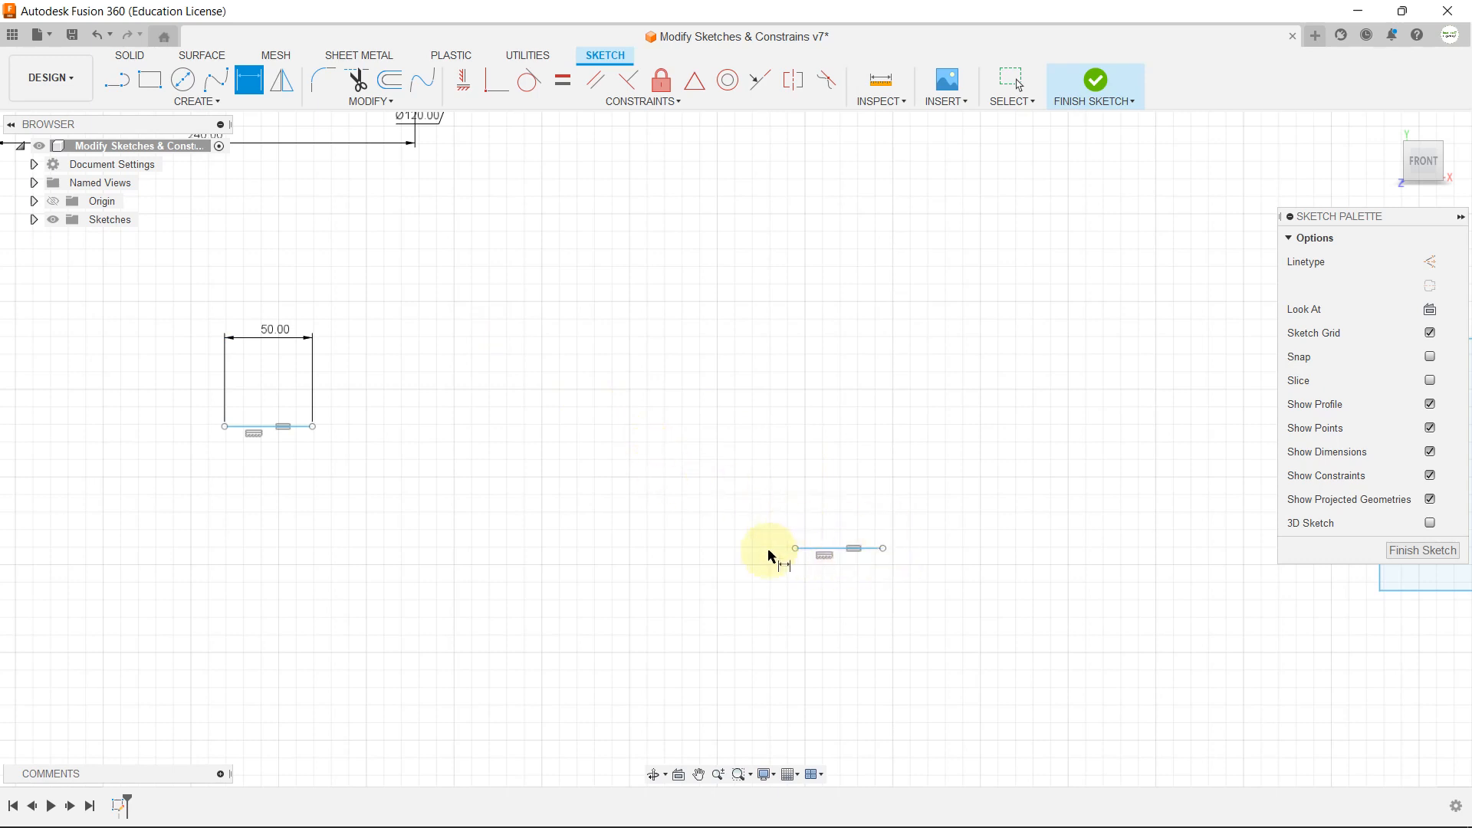
{"action": "key", "text": "Escape"}
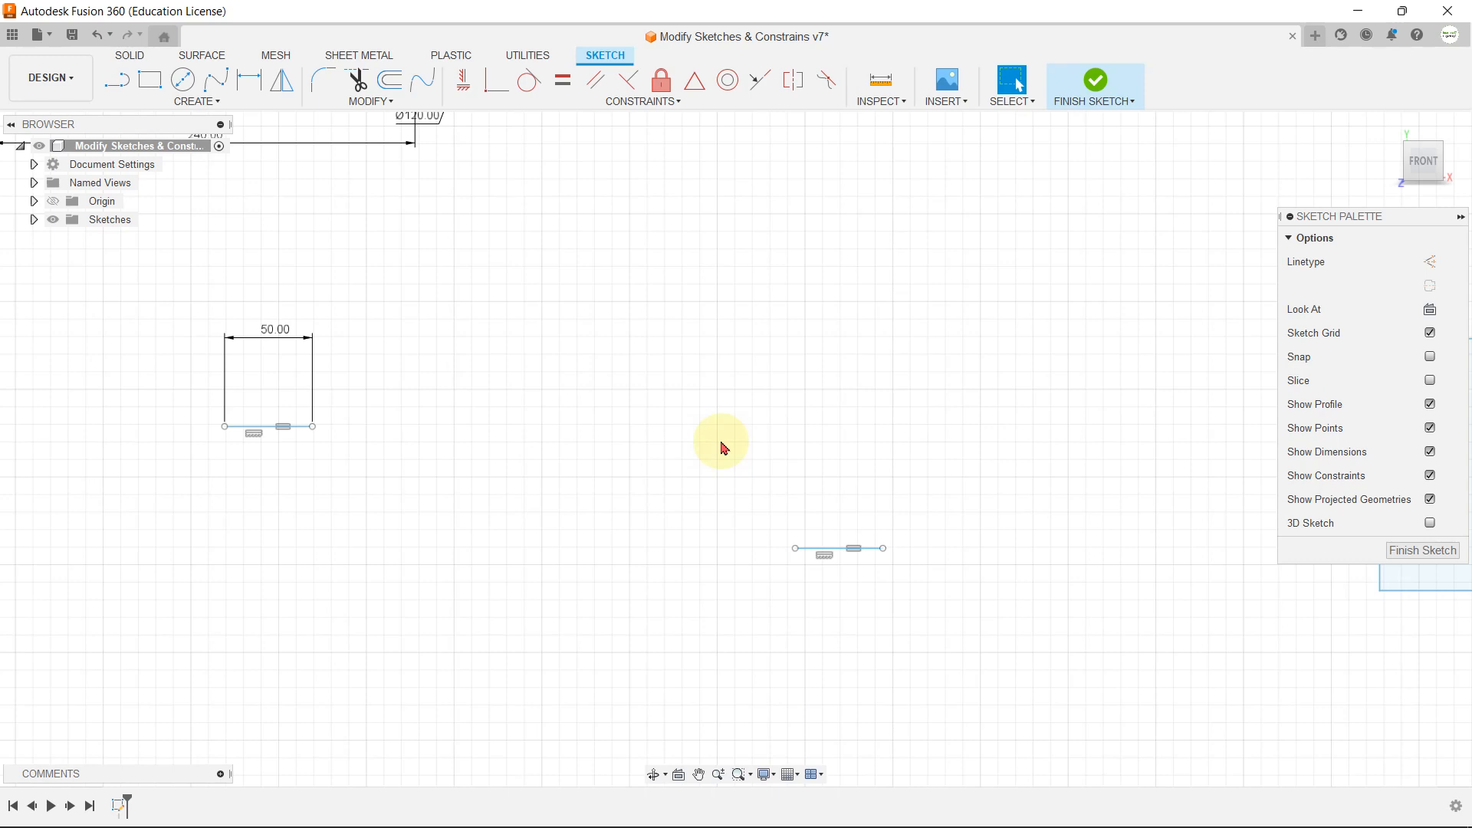
{"action": "key", "text": "ctrl+z"}
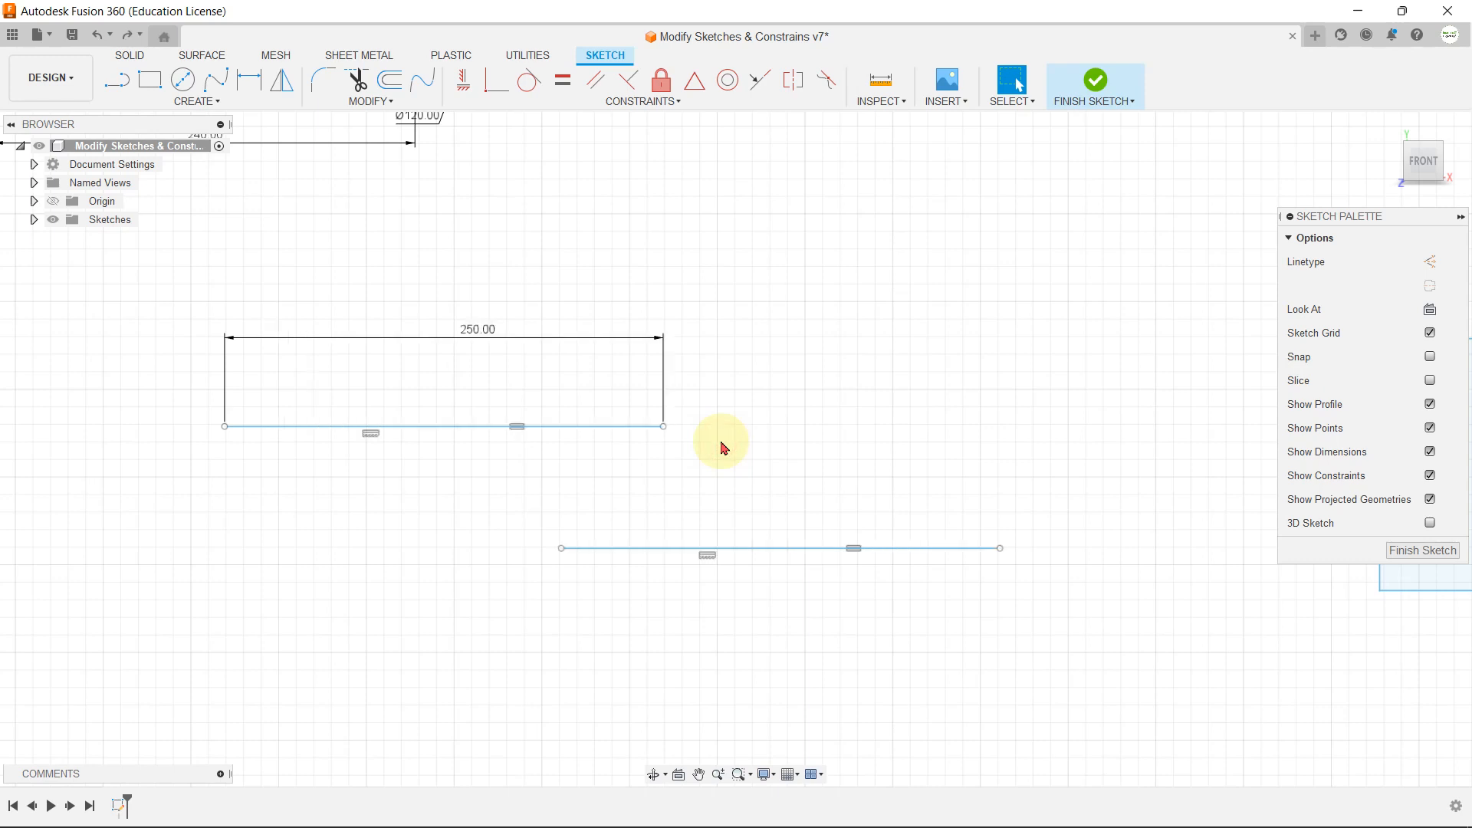
Step: Make the upper-left circle in the 200 by 100 mm rectangle equal to the 15 mm circle
{"action": "left_click", "coordinate": [150, 79]}
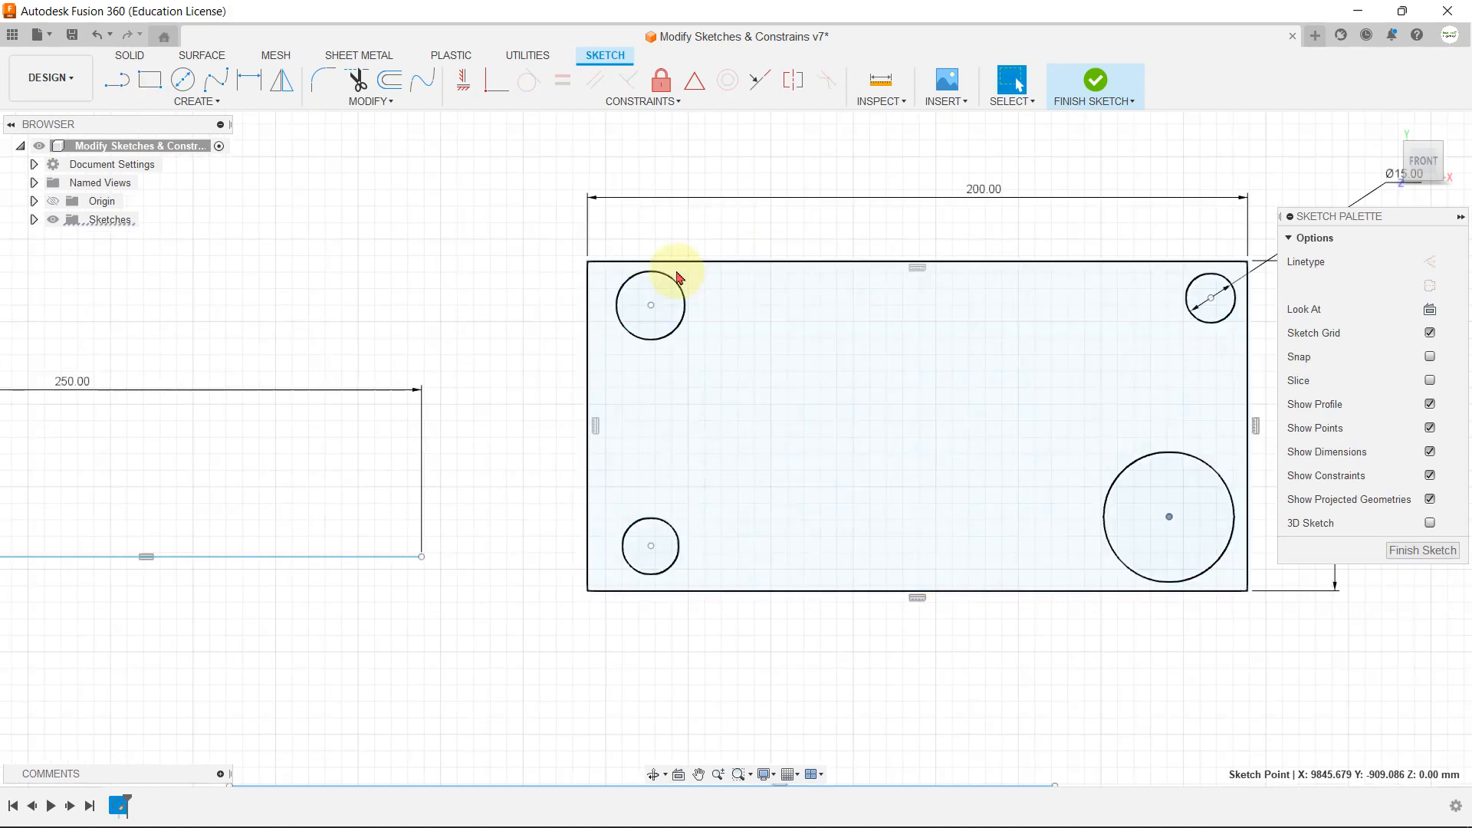
{"action": "left_click", "coordinate": [880, 376]}
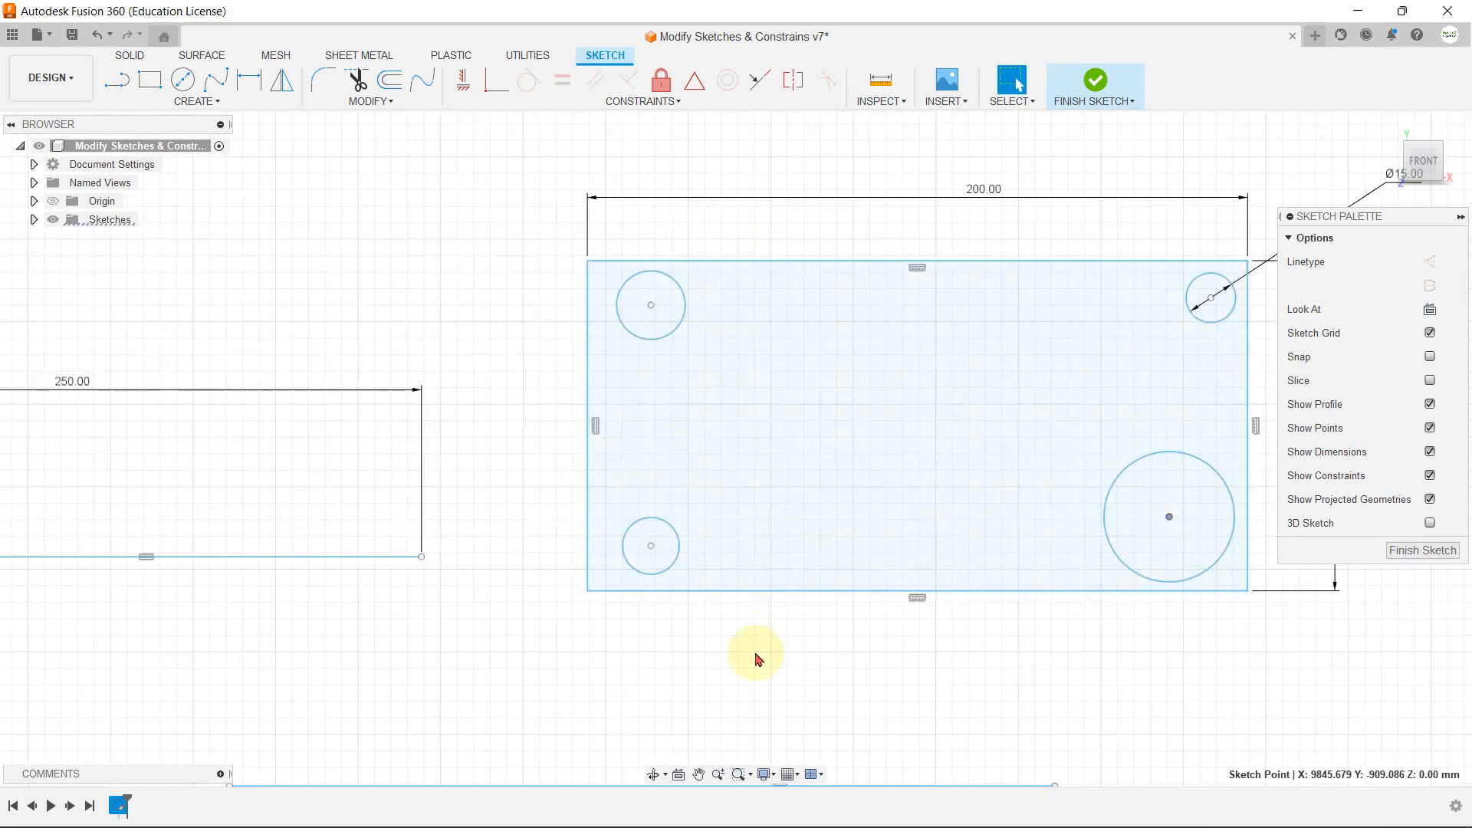
{"action": "left_click", "coordinate": [714, 654]}
{"action": "scroll", "coordinate": [468, 163], "scroll_direction": "down", "scroll_amount": 1}
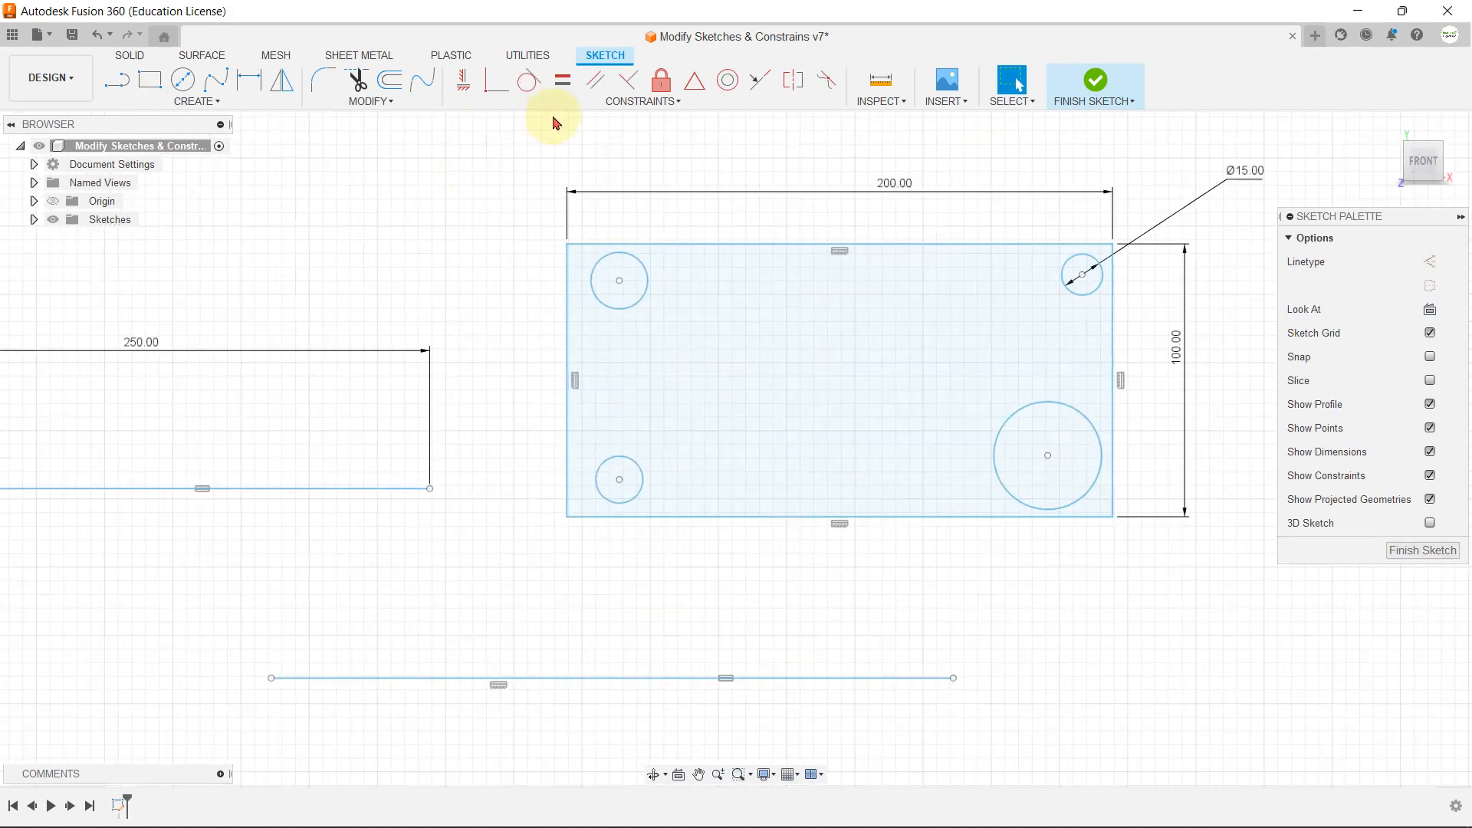
{"action": "left_click", "coordinate": [563, 81]}
{"action": "scroll", "coordinate": [1051, 214], "scroll_direction": "up", "scroll_amount": 1}
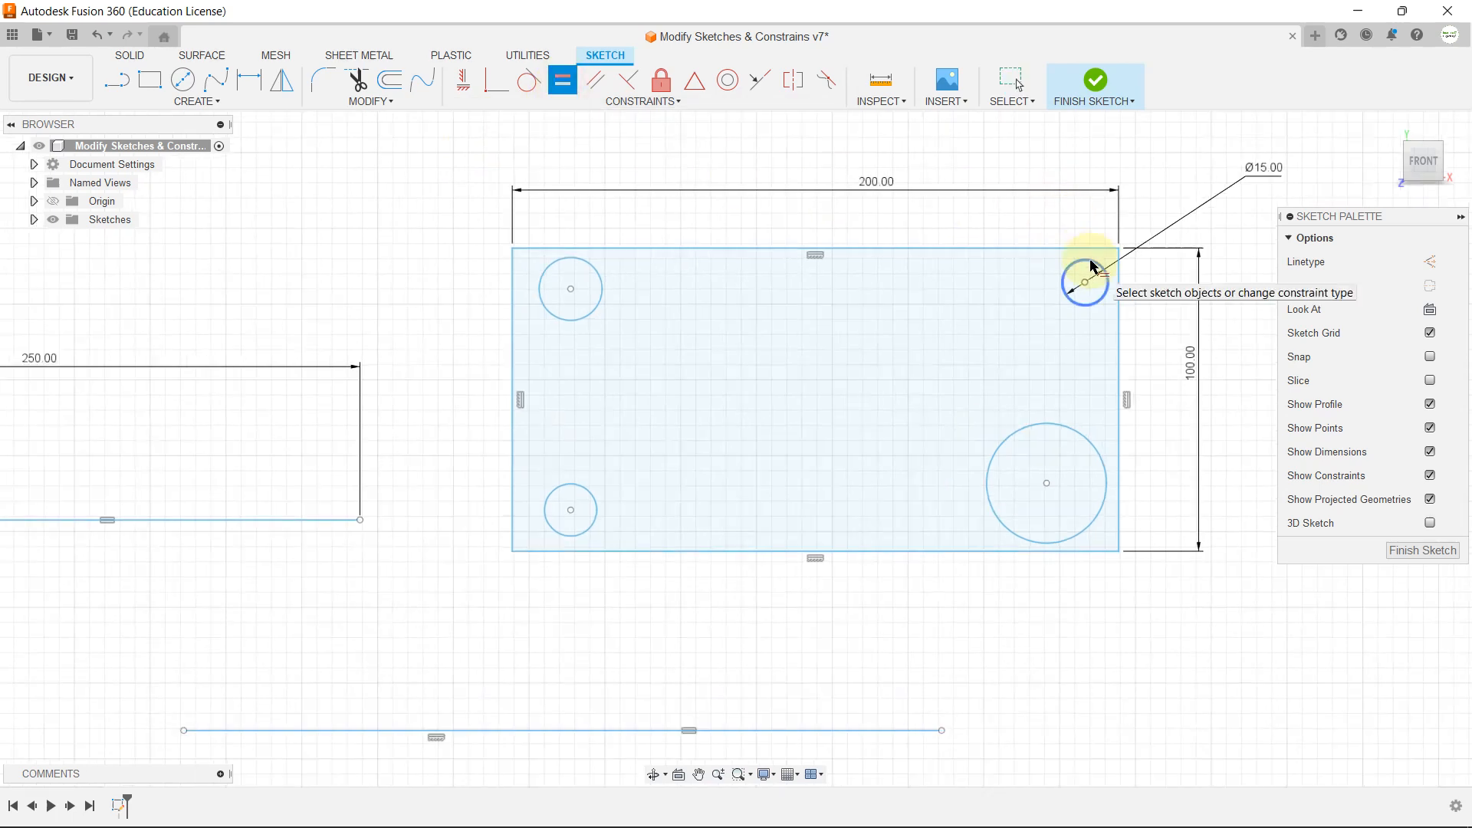
{"action": "left_click", "coordinate": [1085, 283]}
{"action": "left_click", "coordinate": [602, 292]}
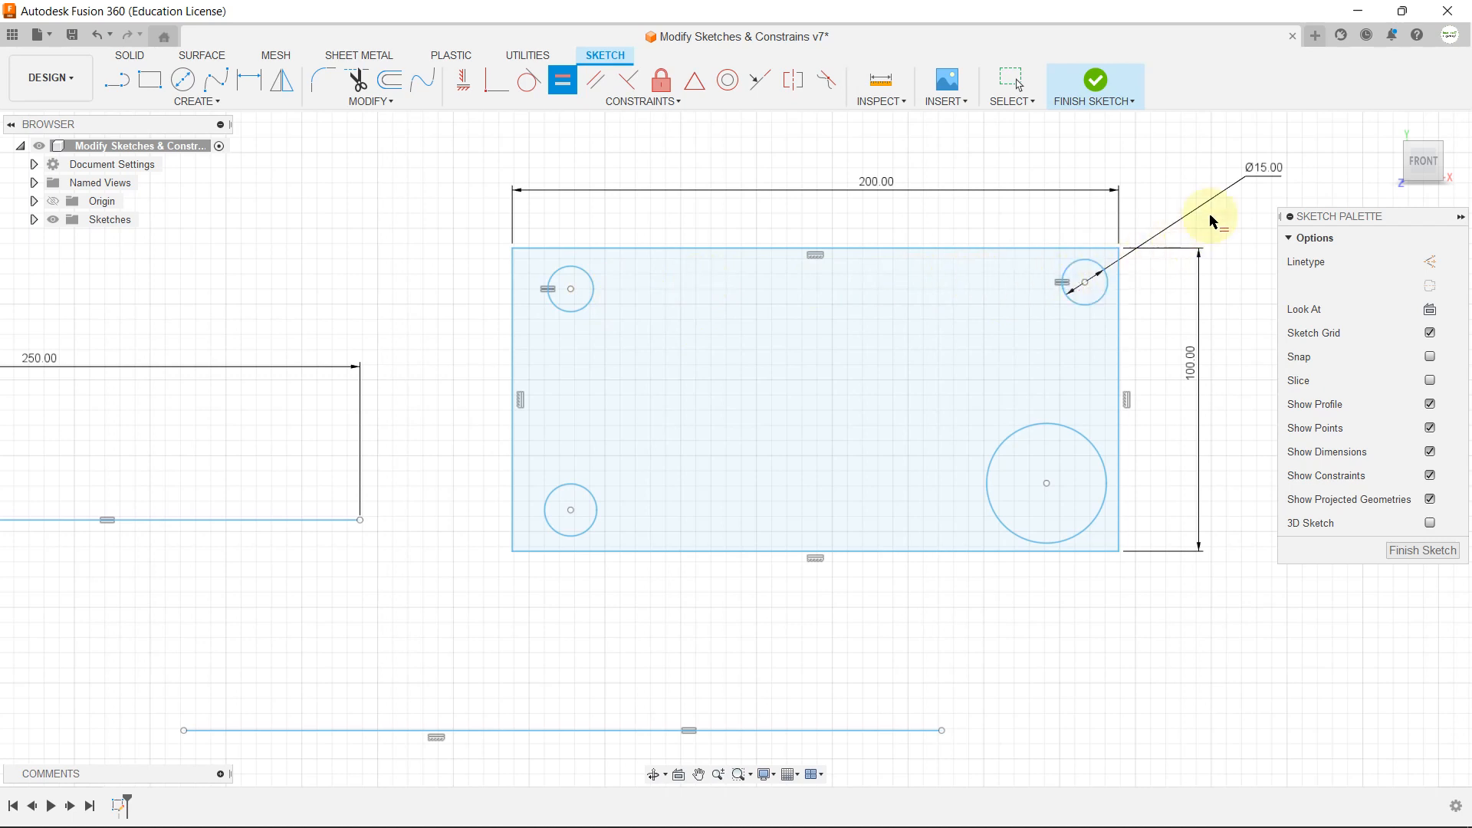
Step: Apply Equal constraints from the upper-left circle to the lower-left one, and from the lower-left circle to the large lower-right one
{"action": "left_click", "coordinate": [591, 305]}
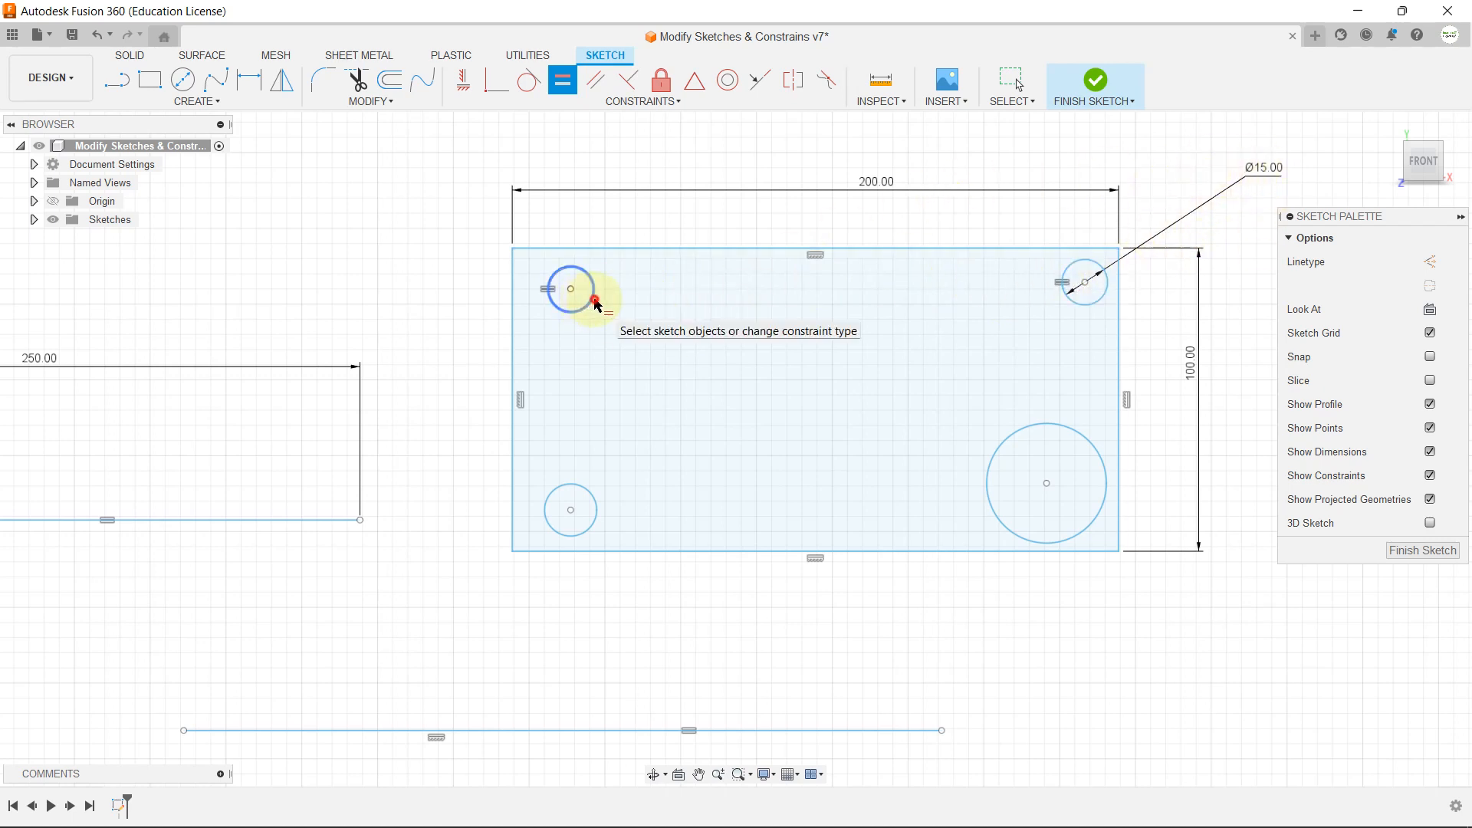
{"action": "left_click", "coordinate": [601, 498]}
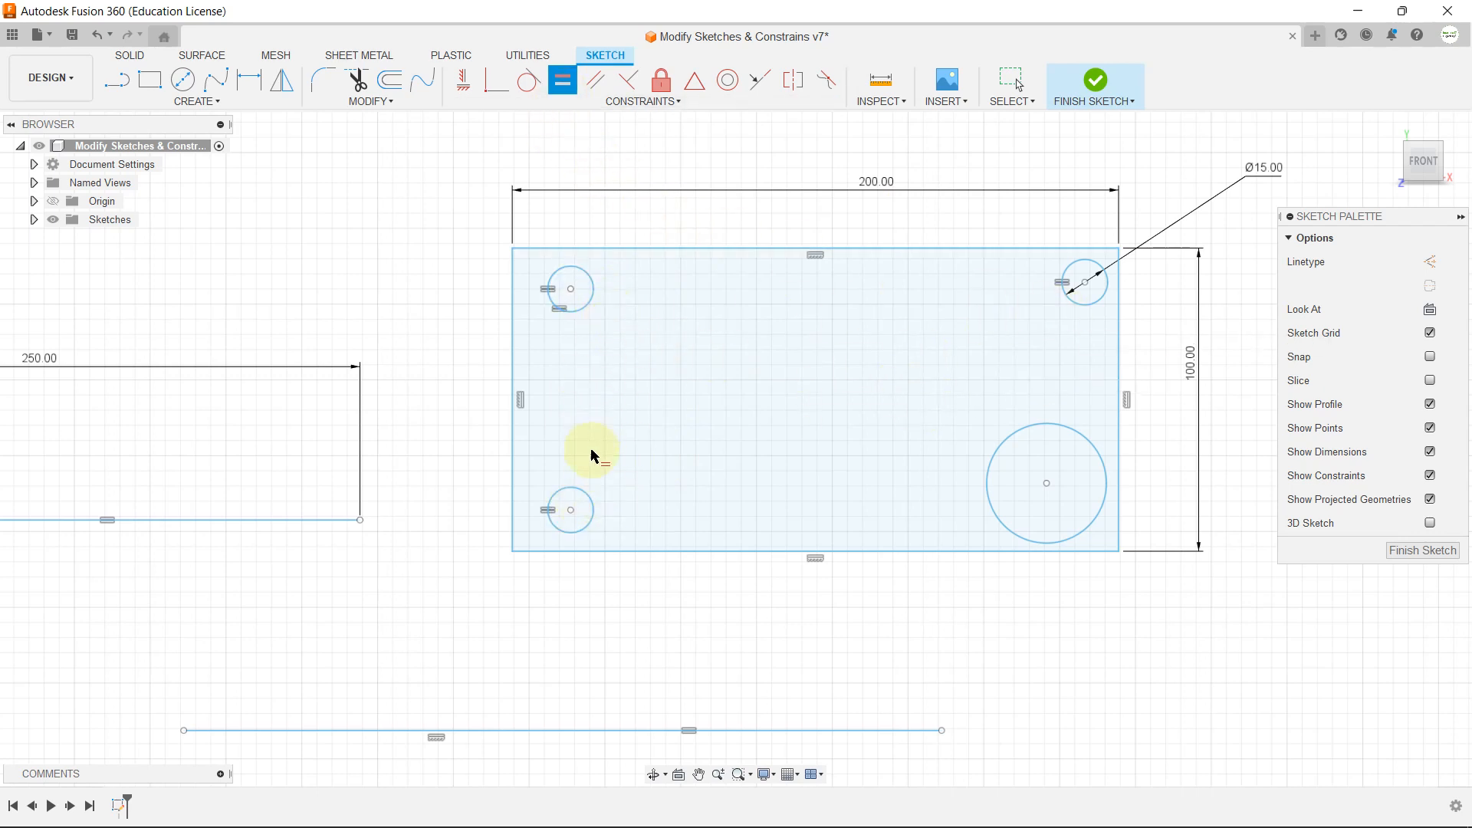
{"action": "left_click", "coordinate": [593, 503]}
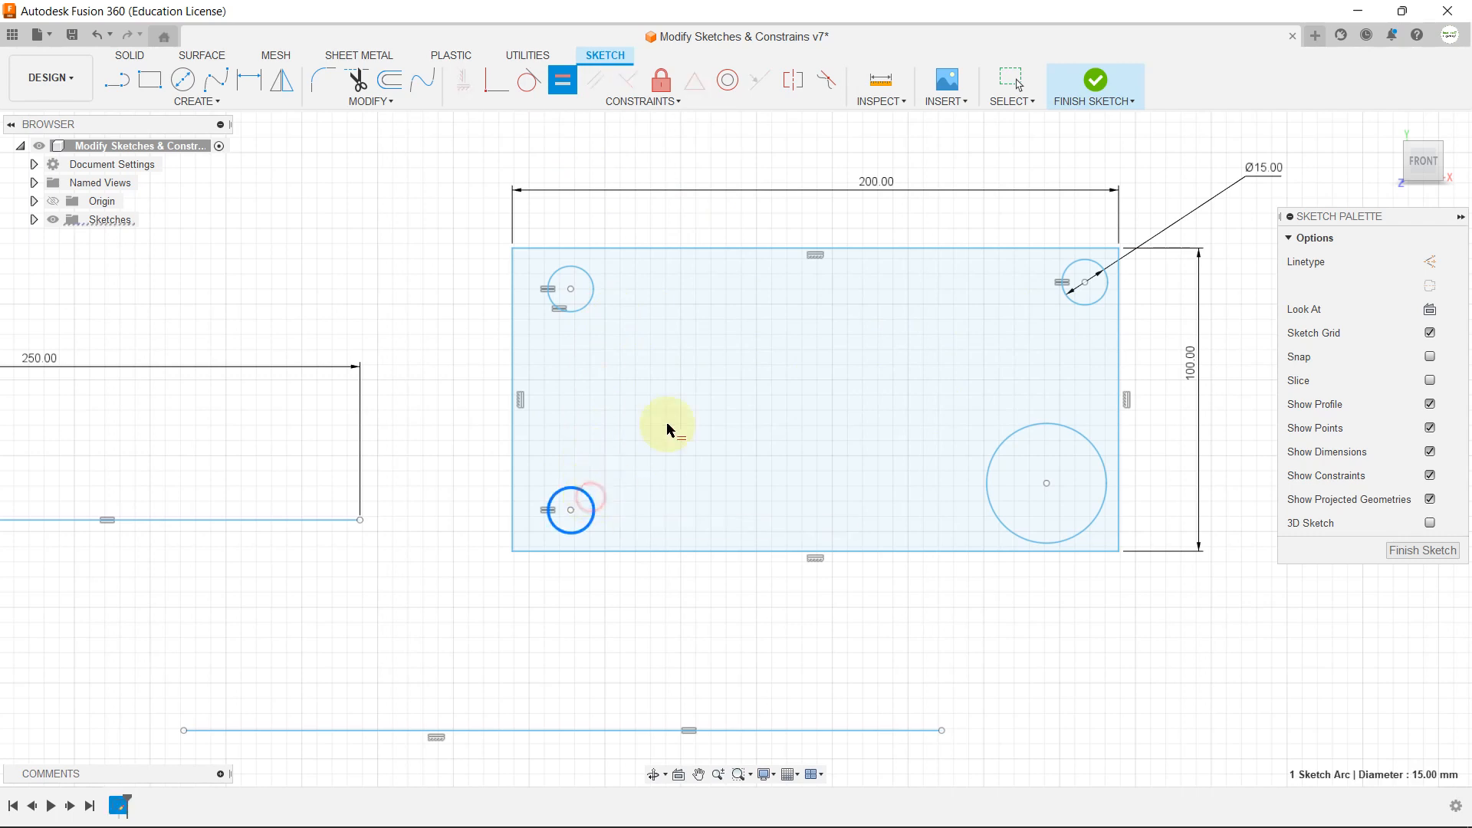
{"action": "left_click", "coordinate": [1024, 428]}
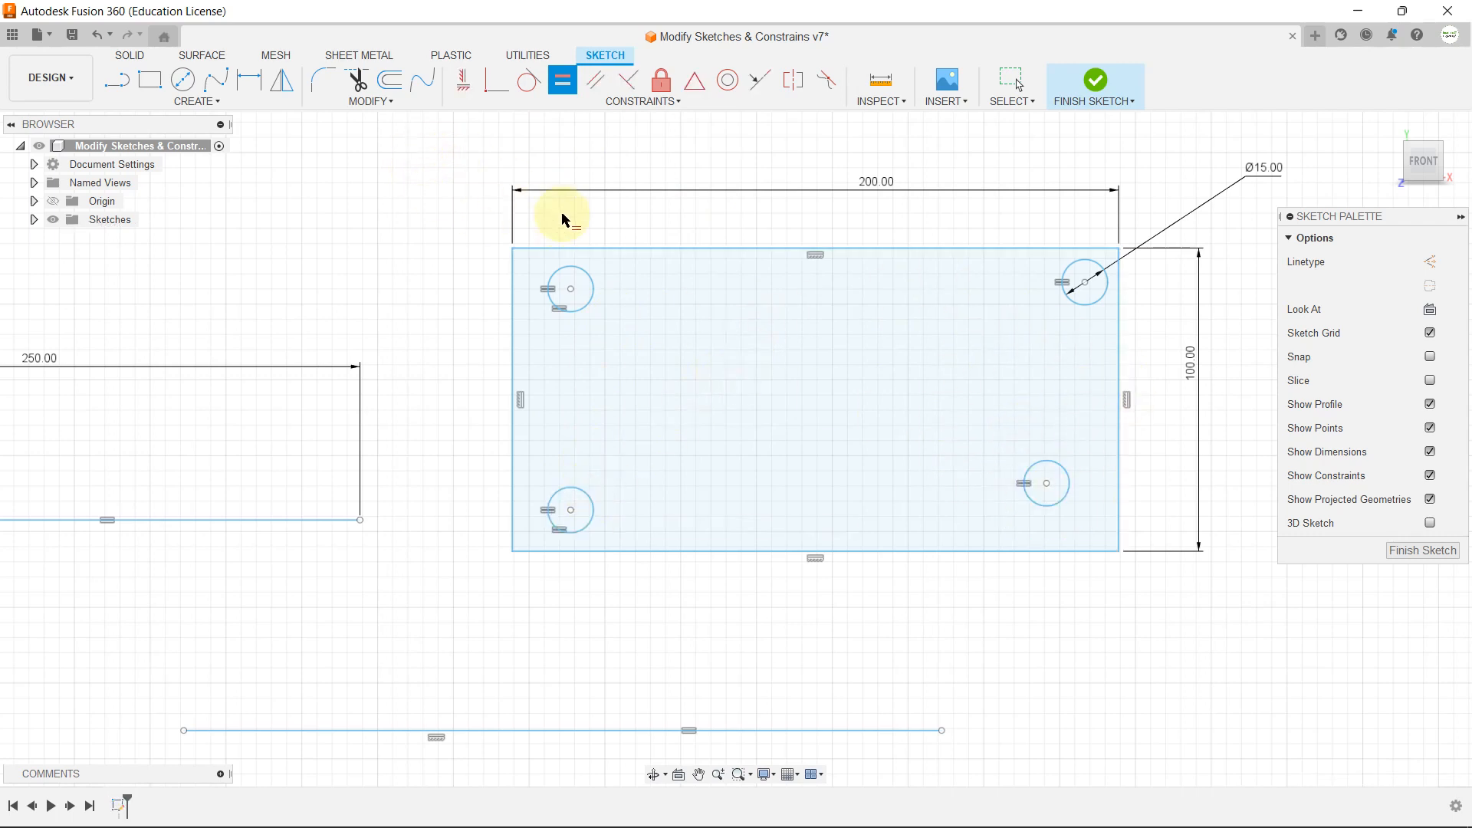
{"action": "key", "text": "Escape"}
Step: Add a driven diameter dimension to the lower-right circle, placing it below the rectangle
{"action": "left_click", "coordinate": [262, 90]}
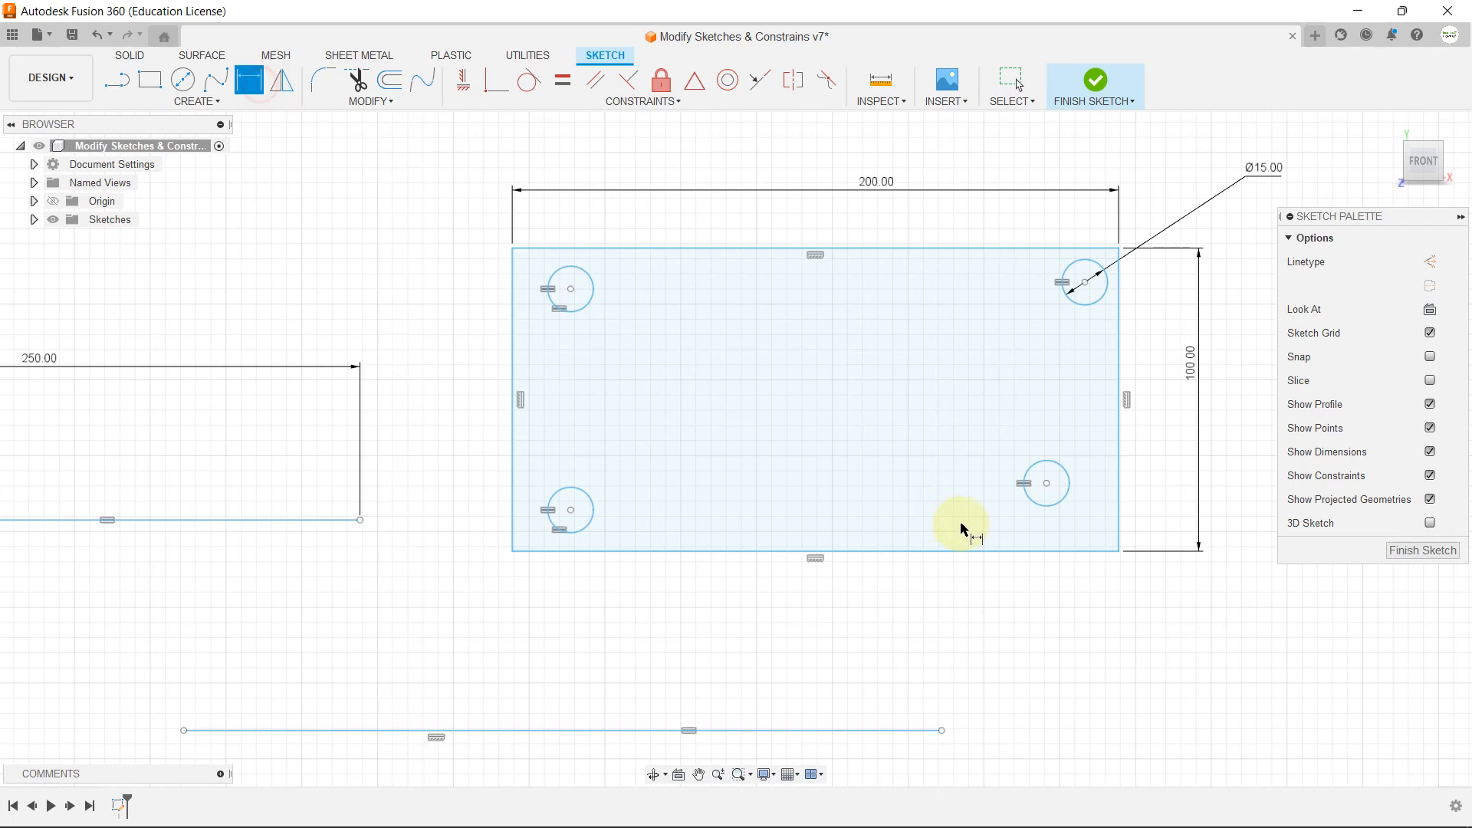
{"action": "left_click", "coordinate": [1066, 500]}
{"action": "left_click", "coordinate": [1093, 619]}
{"action": "key", "text": "Return"}
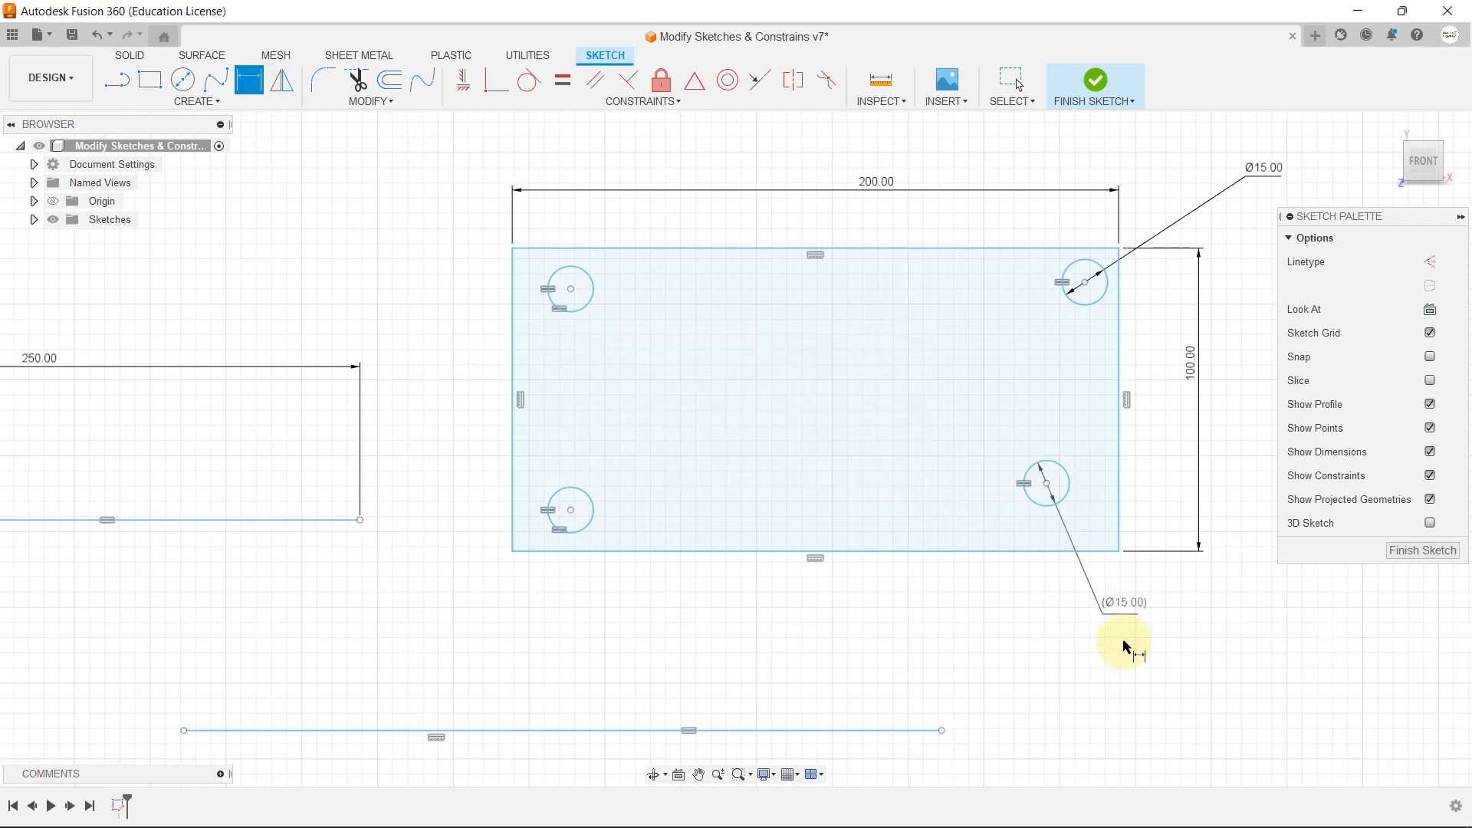
{"action": "key", "text": "Escape"}
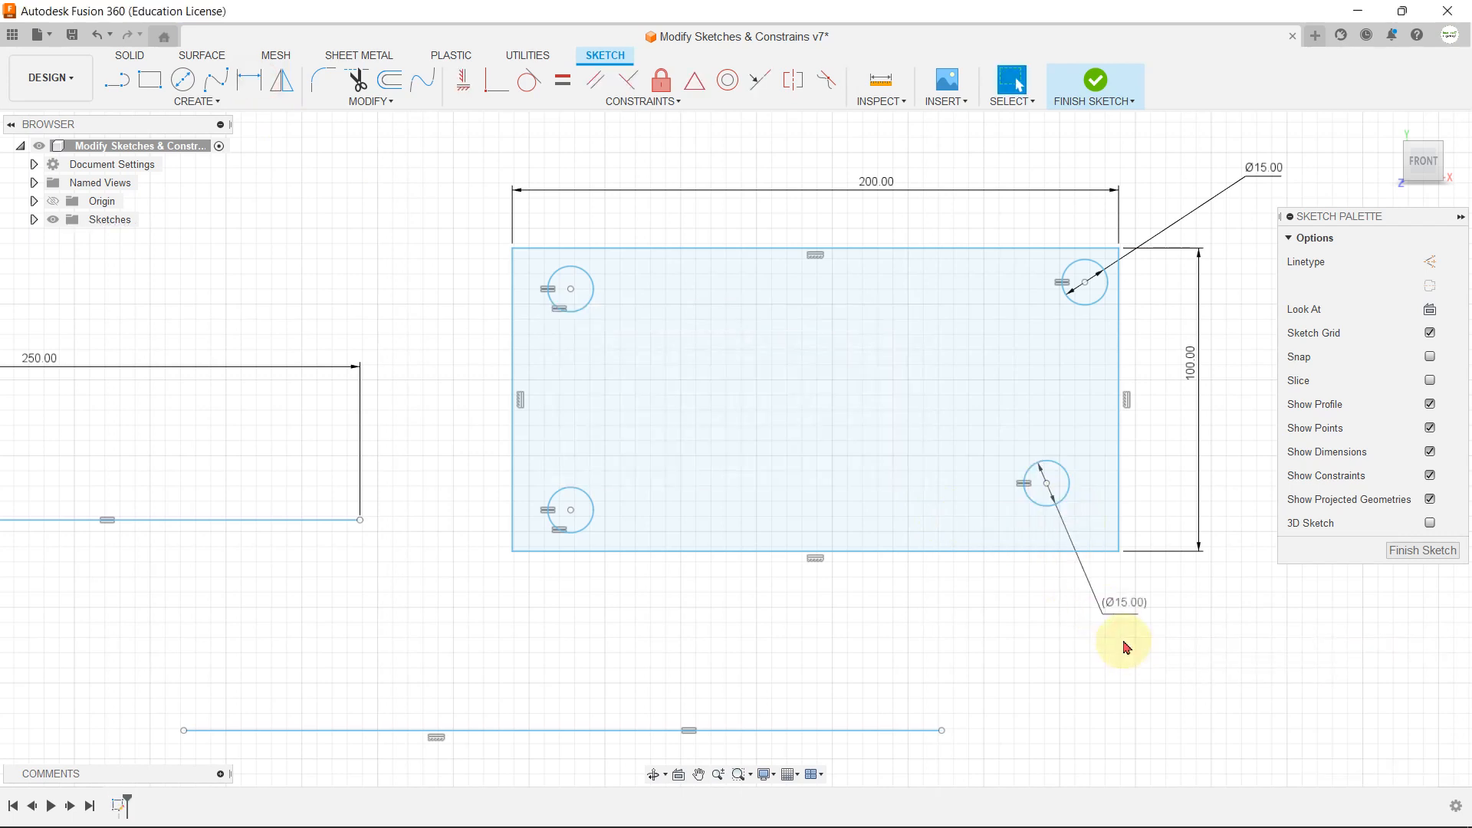
Step: Apply a Parallel constraint between the two sloped lines below the rectangles, picking the upper, steeper line first
{"action": "left_click", "coordinate": [620, 107]}
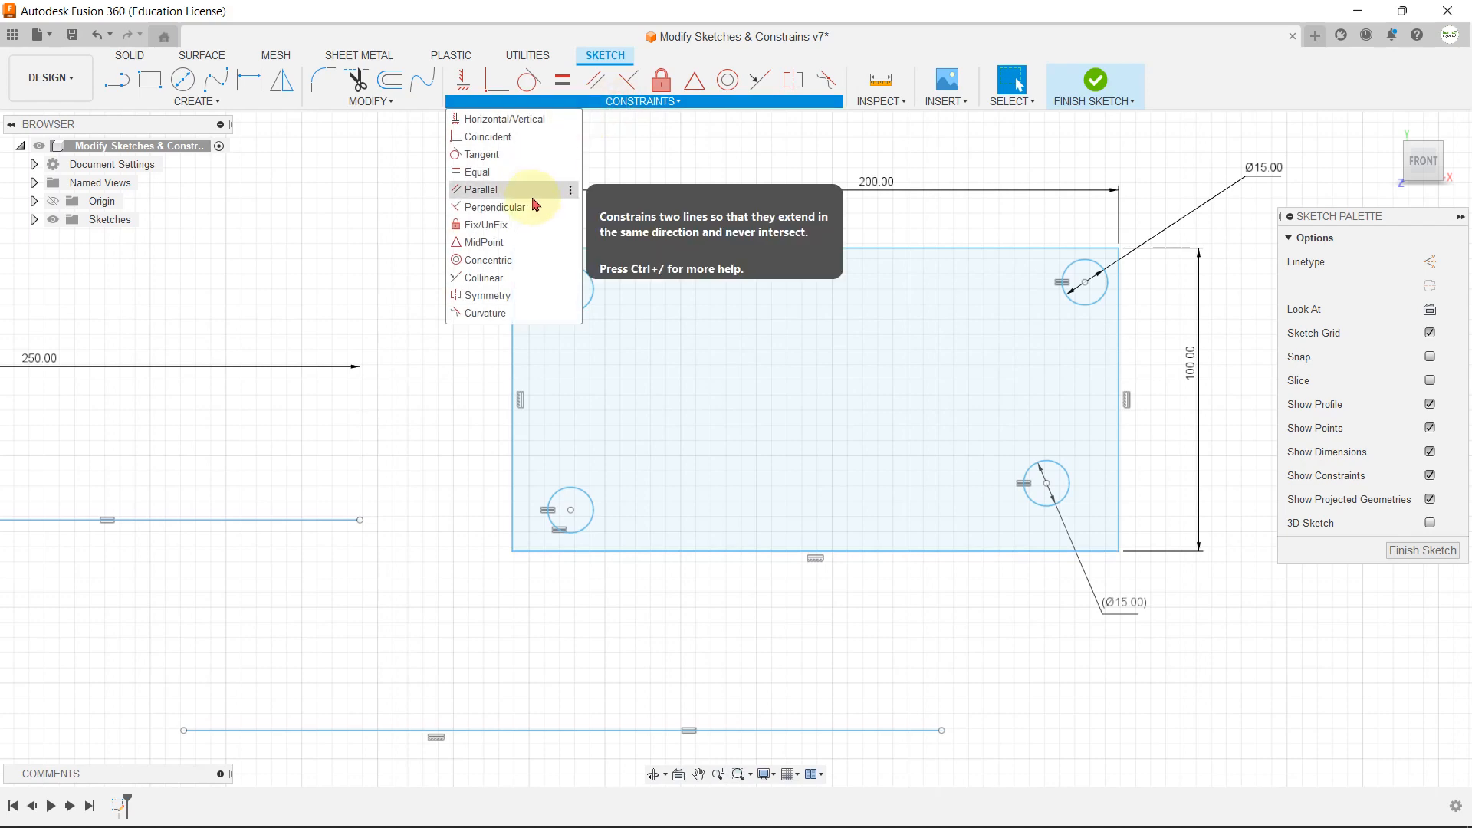
{"action": "scroll", "coordinate": [634, 328], "scroll_direction": "down", "scroll_amount": 10}
{"action": "scroll", "coordinate": [601, 532], "scroll_direction": "down", "scroll_amount": 3}
{"action": "scroll", "coordinate": [591, 578], "scroll_direction": "up", "scroll_amount": 10}
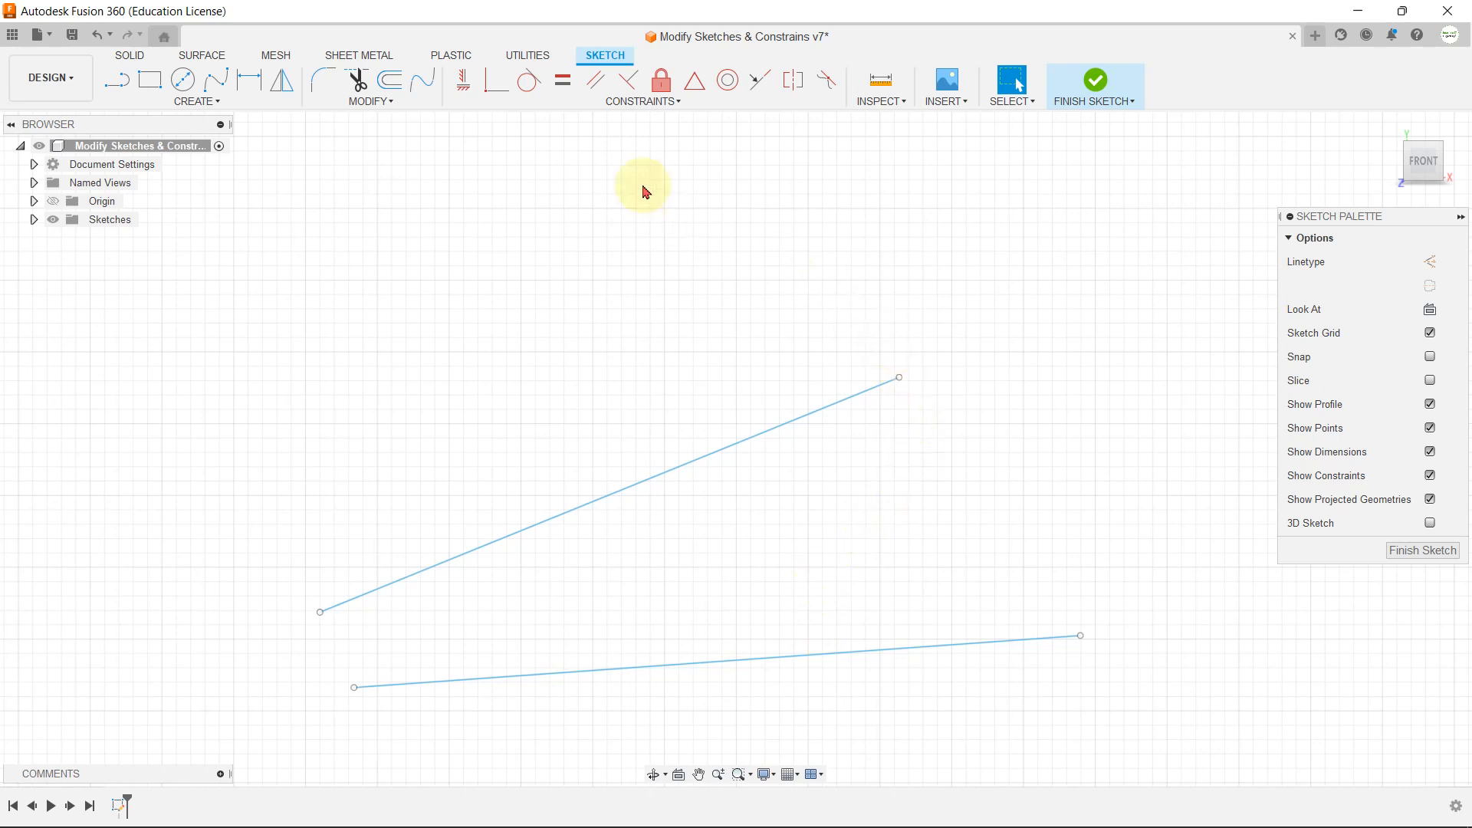
{"action": "left_click", "coordinate": [662, 107]}
{"action": "left_click", "coordinate": [562, 195]}
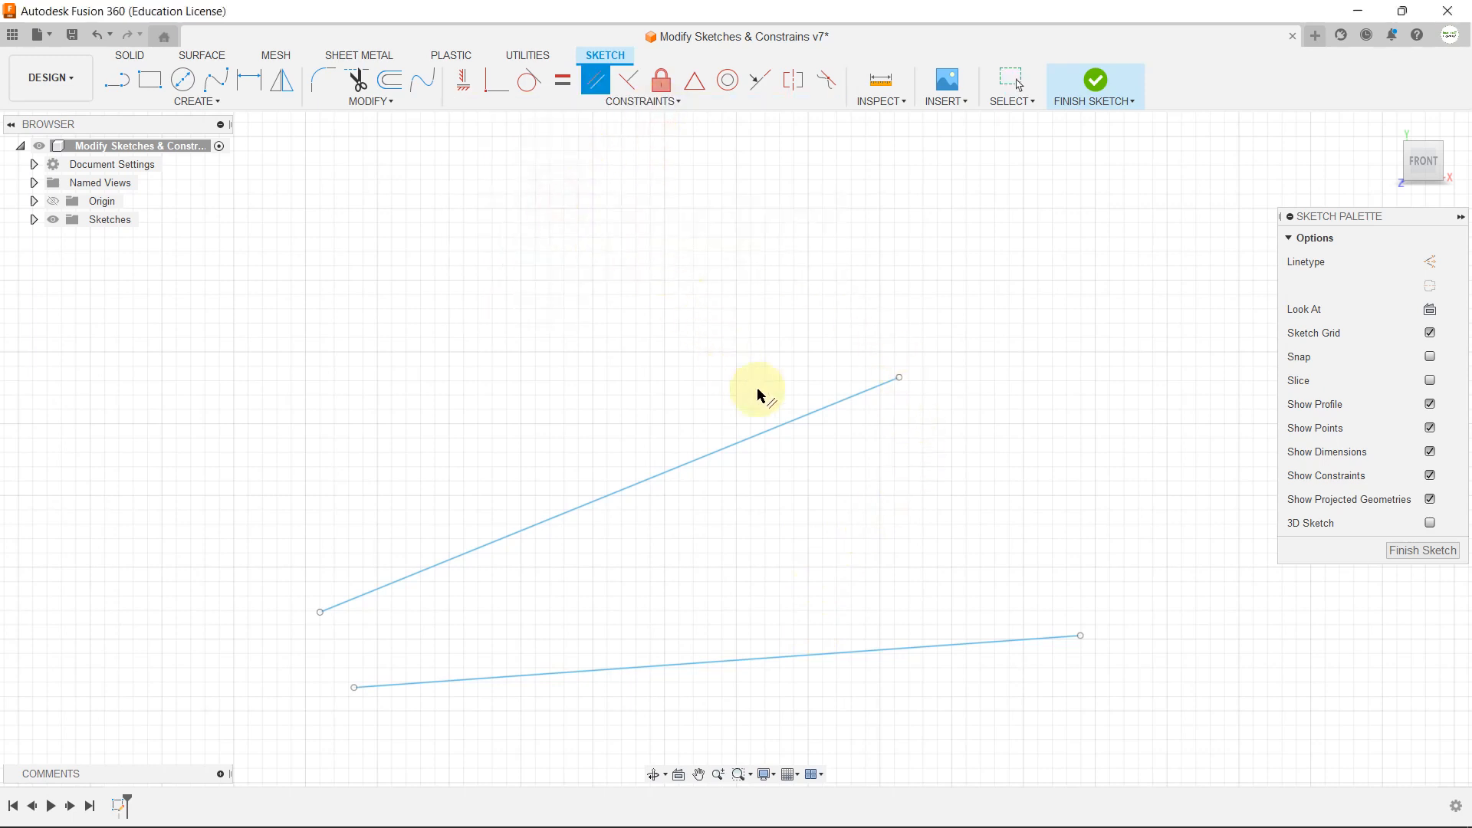
{"action": "left_click", "coordinate": [787, 432]}
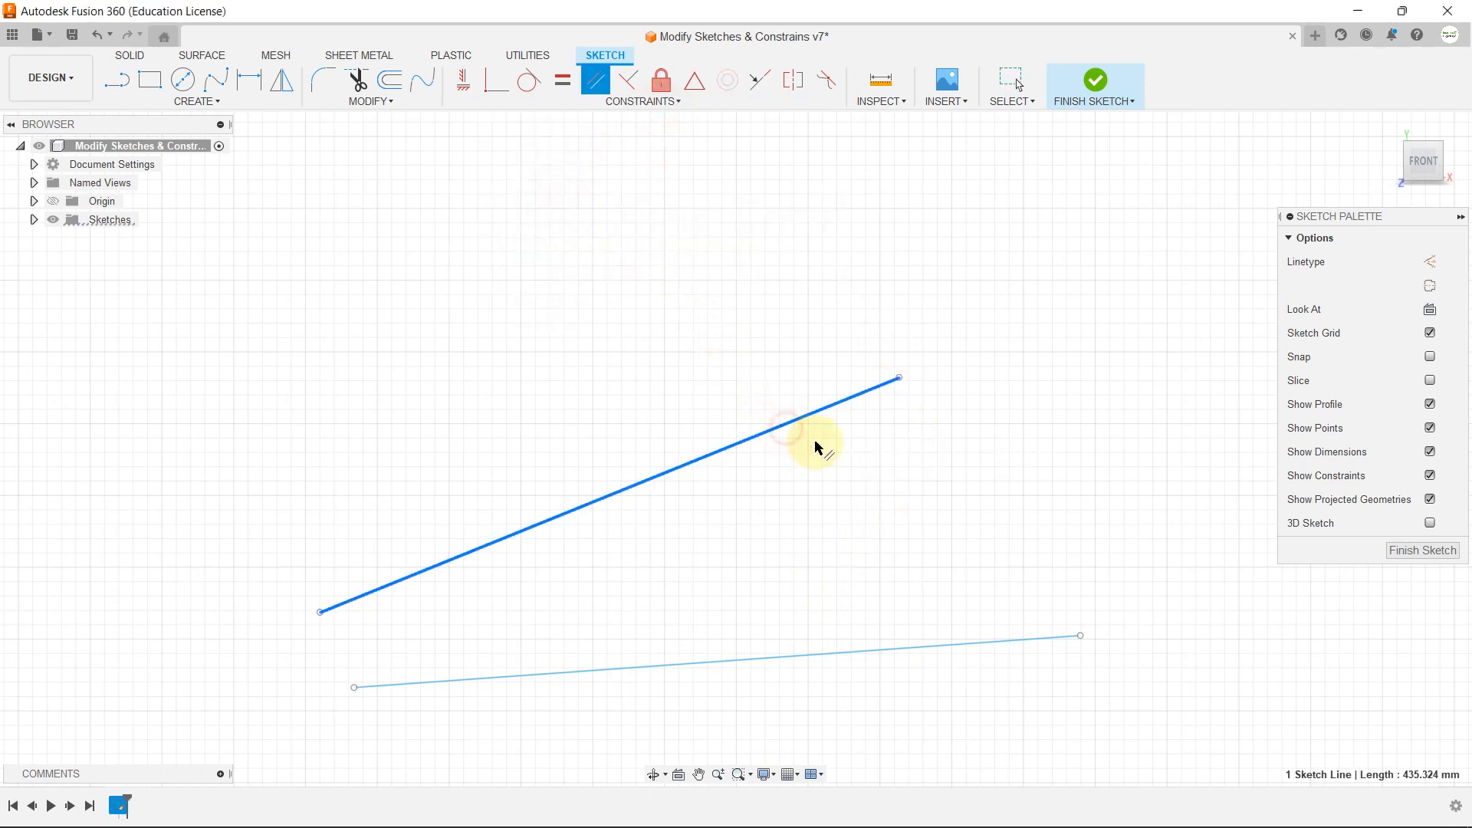
{"action": "left_click", "coordinate": [977, 652]}
Step: Apply a Perpendicular constraint between the sloped line and the horizontal line beneath it, below the parallel pair
{"action": "scroll", "coordinate": [812, 464], "scroll_direction": "down", "scroll_amount": 1}
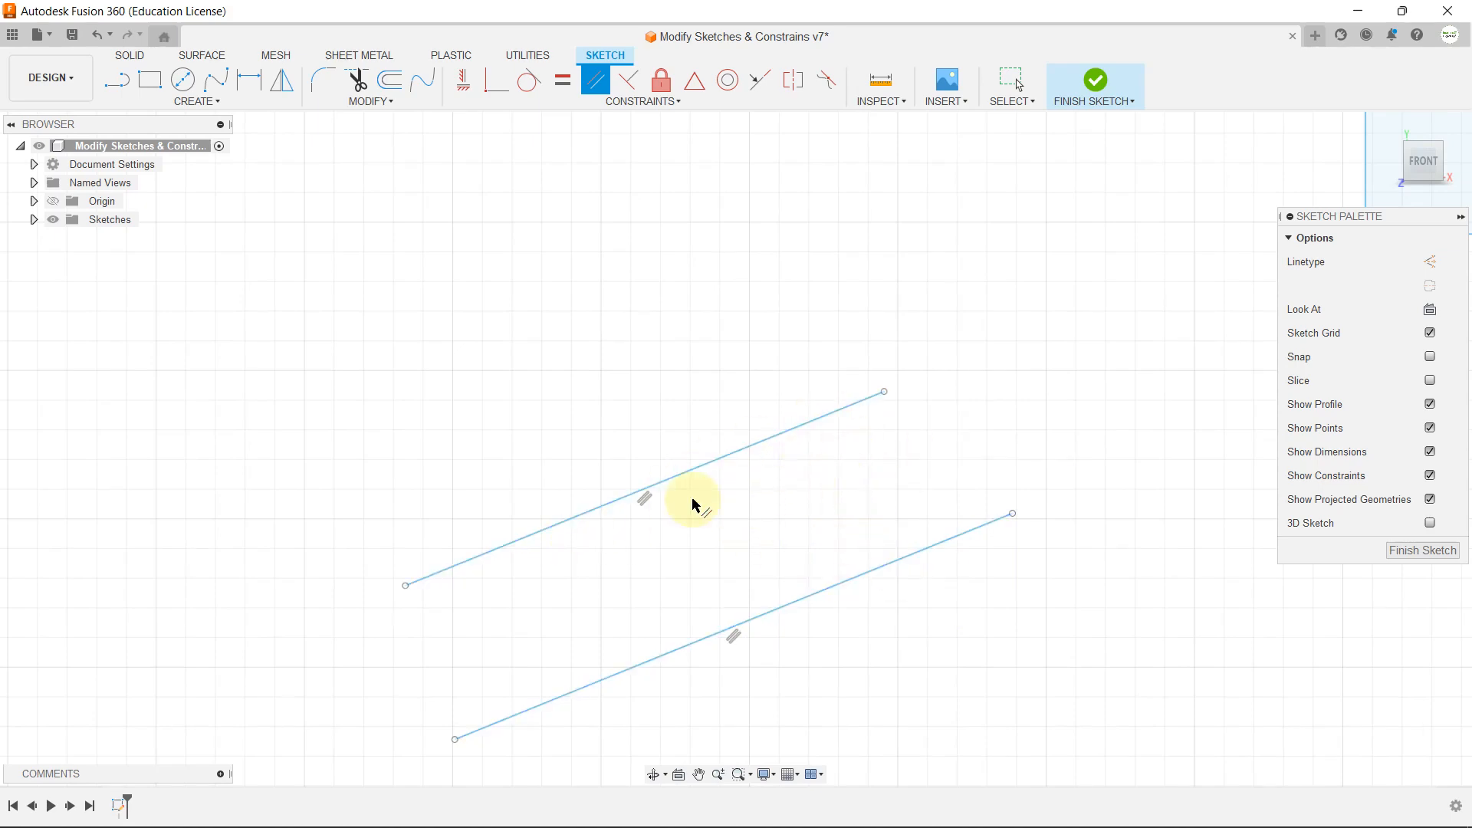
{"action": "scroll", "coordinate": [571, 510], "scroll_direction": "down", "scroll_amount": 3}
{"action": "scroll", "coordinate": [749, 427], "scroll_direction": "down", "scroll_amount": 4}
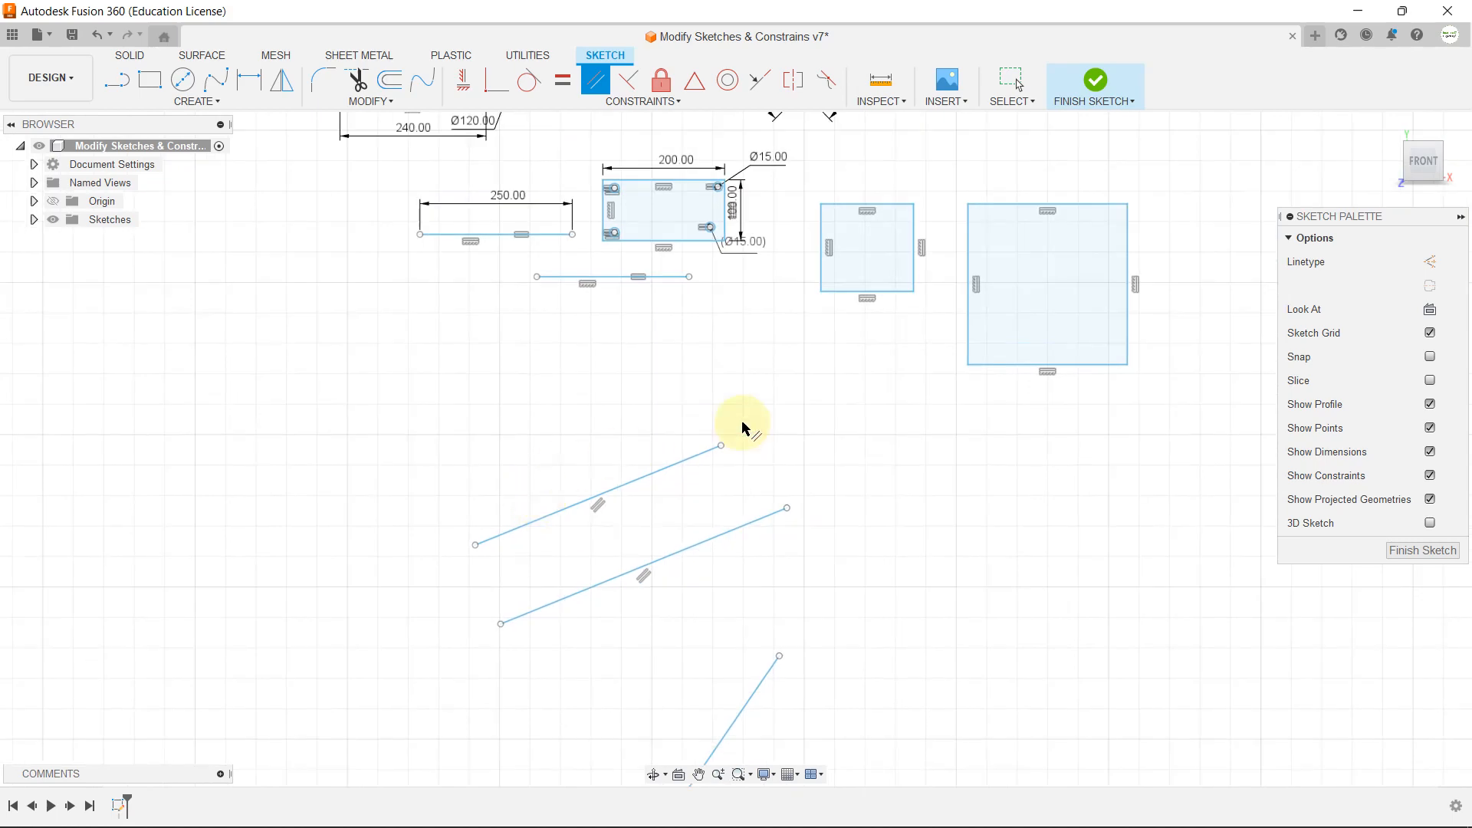
{"action": "scroll", "coordinate": [706, 686], "scroll_direction": "up", "scroll_amount": 6}
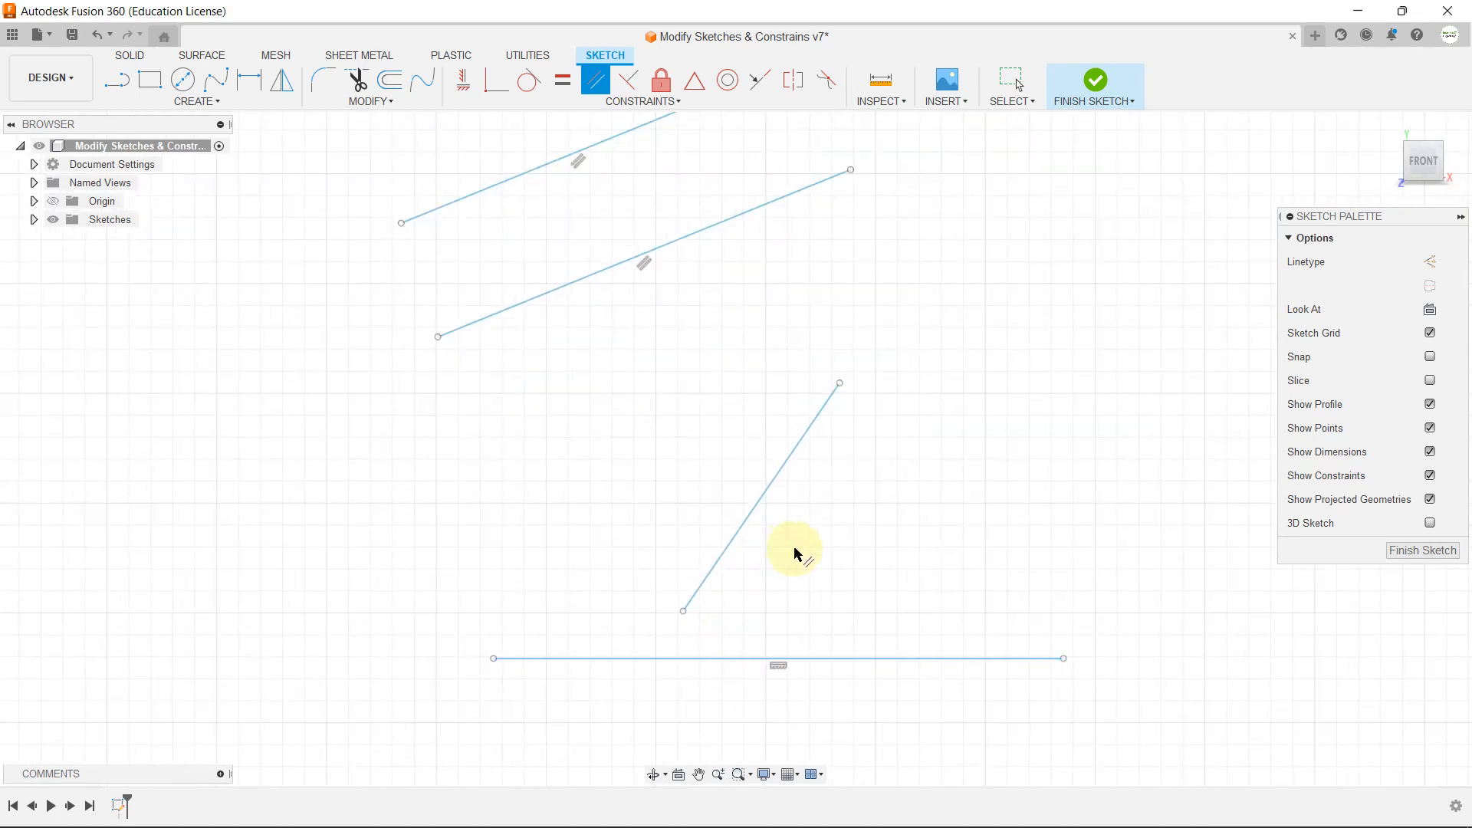
{"action": "left_click", "coordinate": [656, 101]}
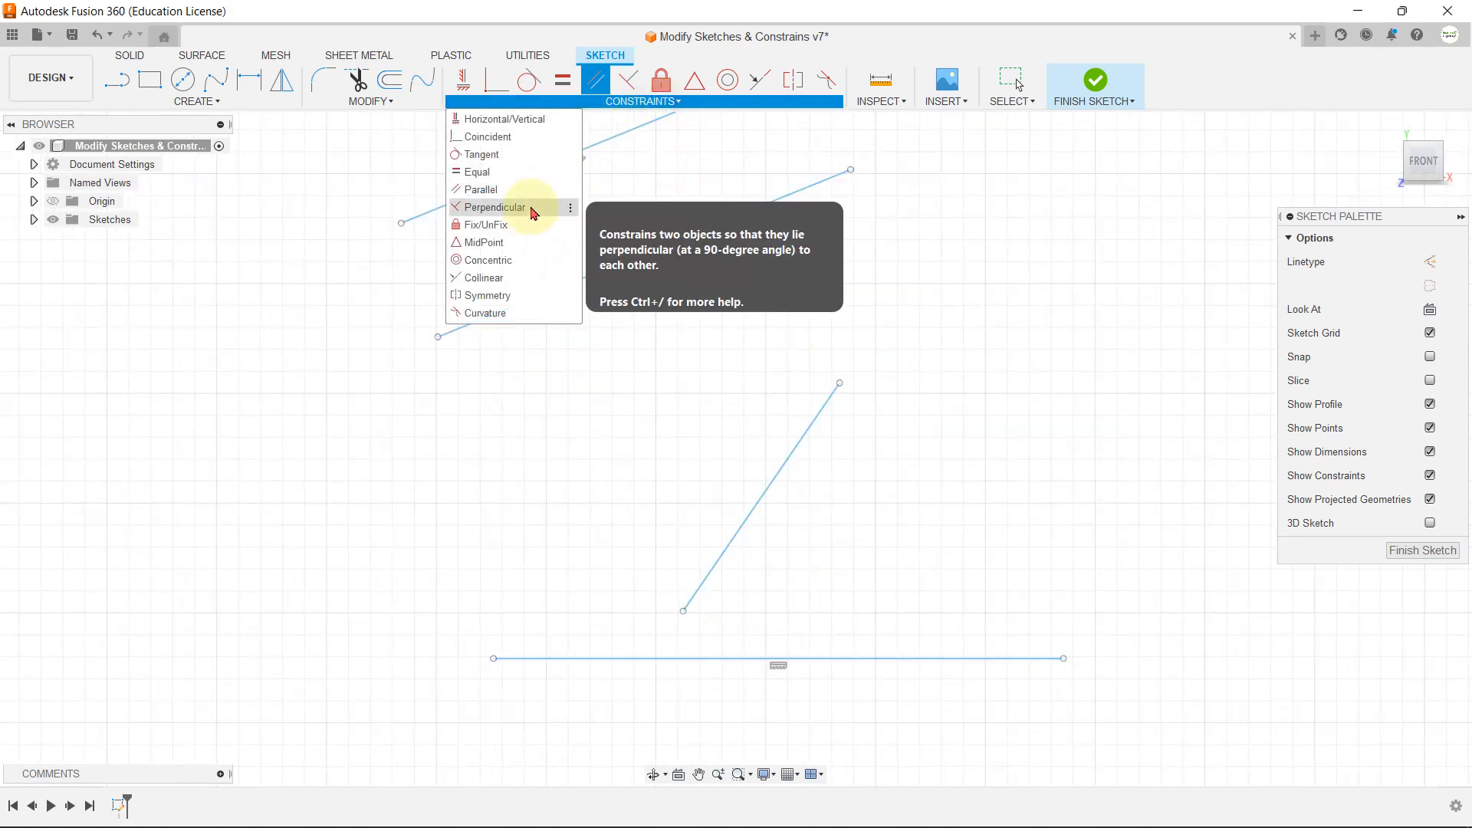
{"action": "left_click", "coordinate": [533, 214]}
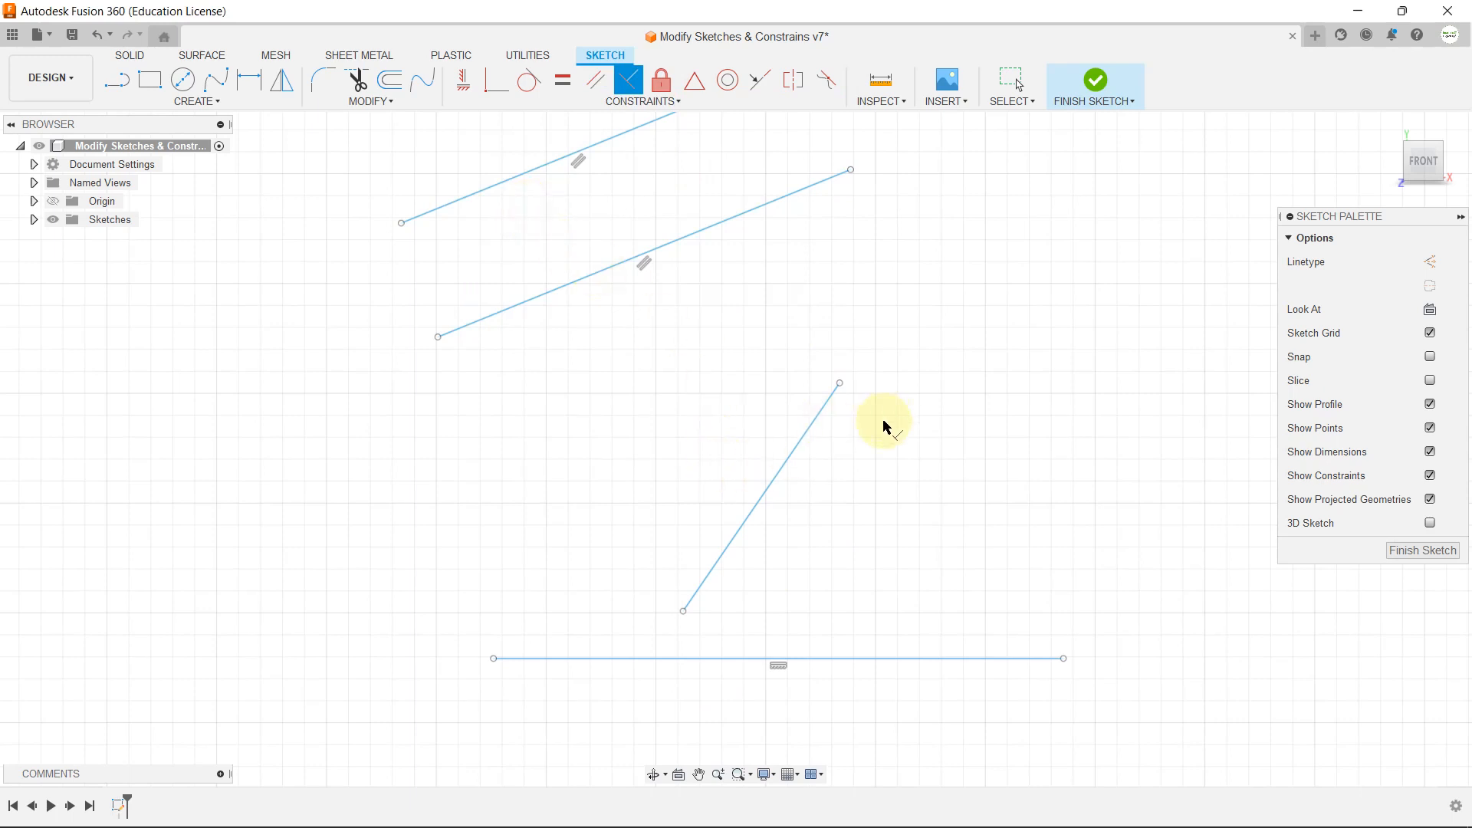
{"action": "left_click", "coordinate": [789, 437]}
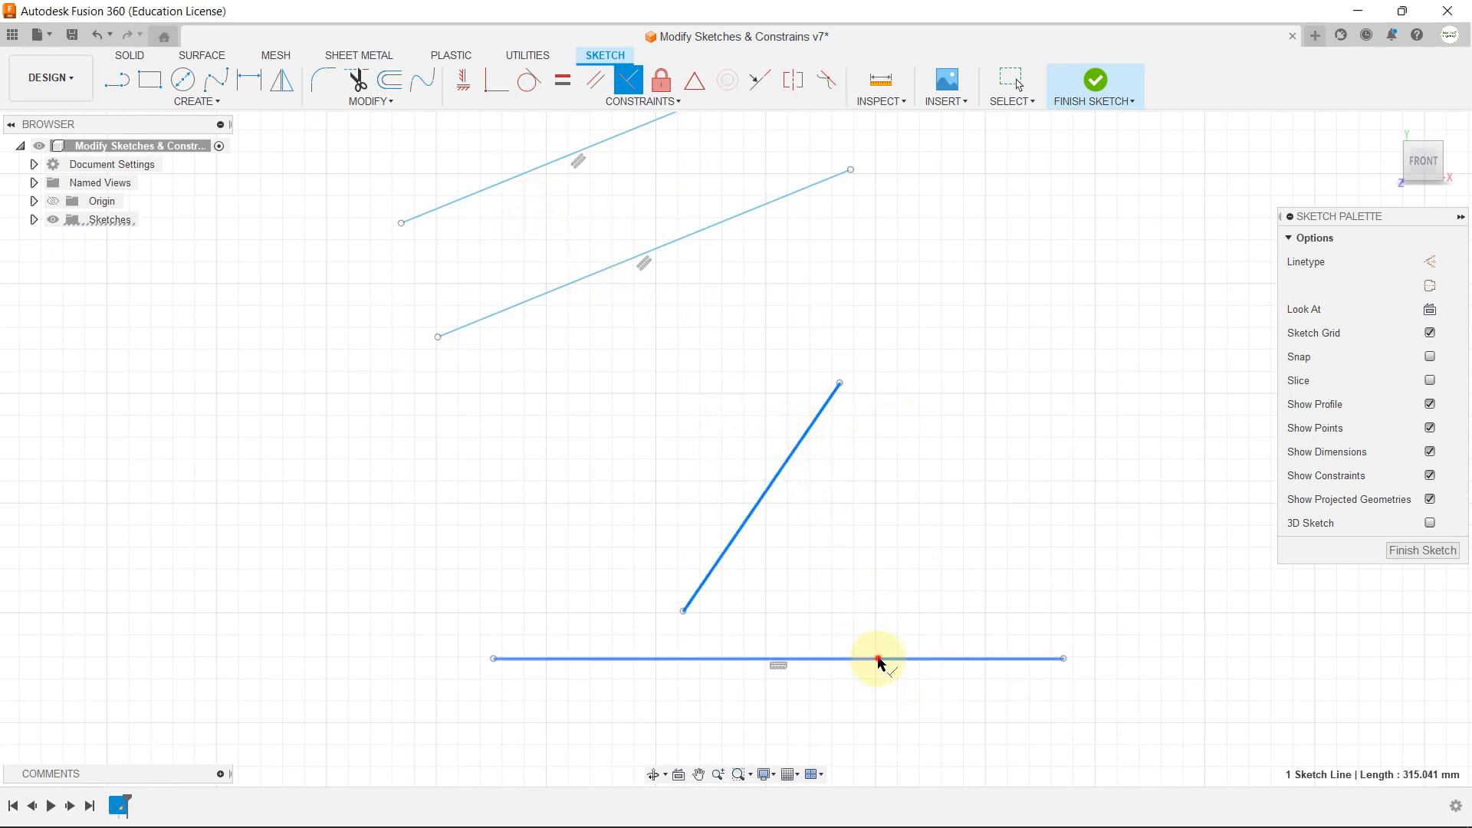
{"action": "left_click", "coordinate": [877, 660]}
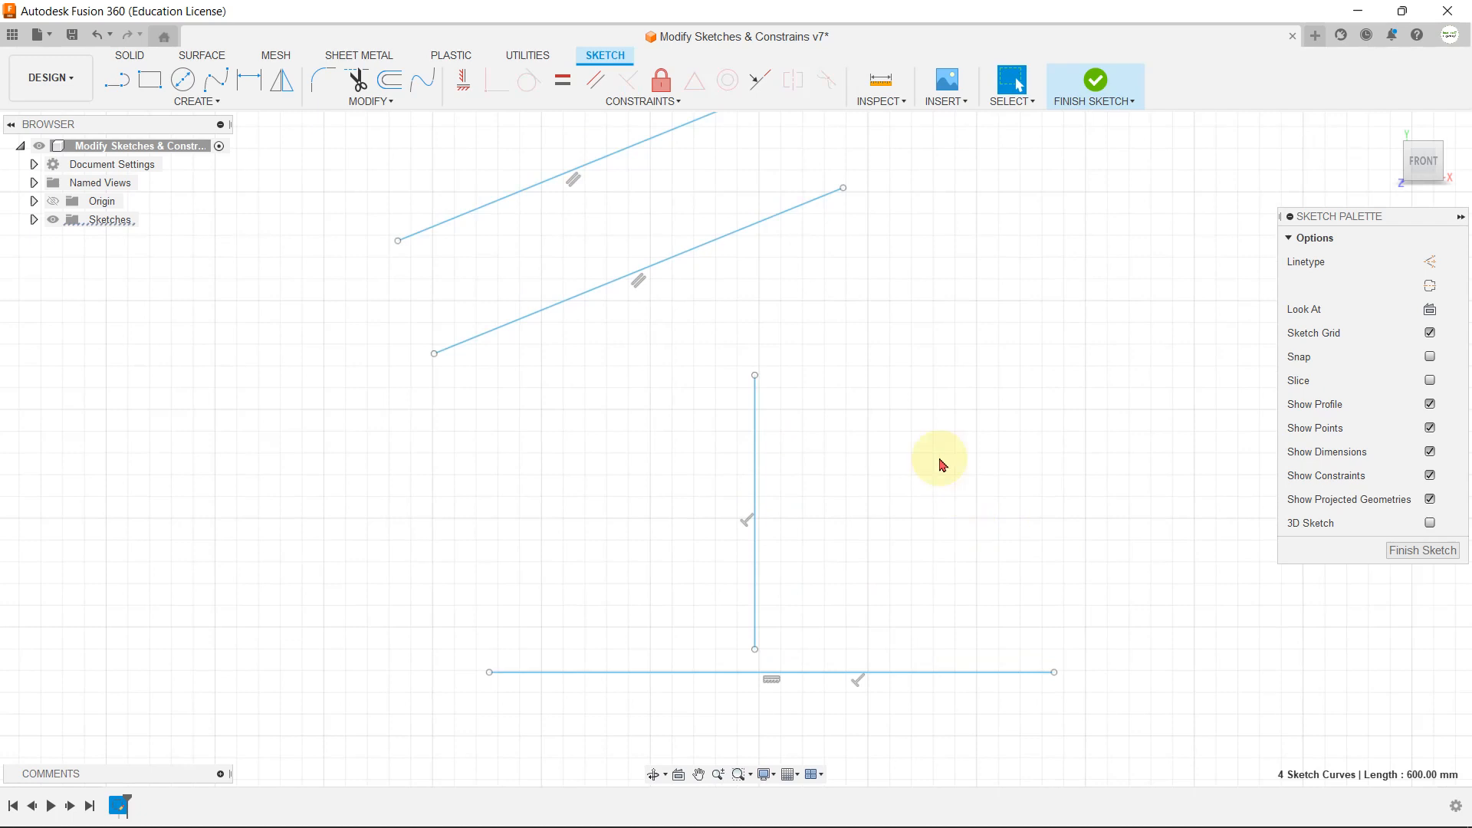
Step: Try moving the 200 by 100 mm rectangle slightly by its top edge, and undo the move
{"action": "left_click", "coordinate": [643, 101]}
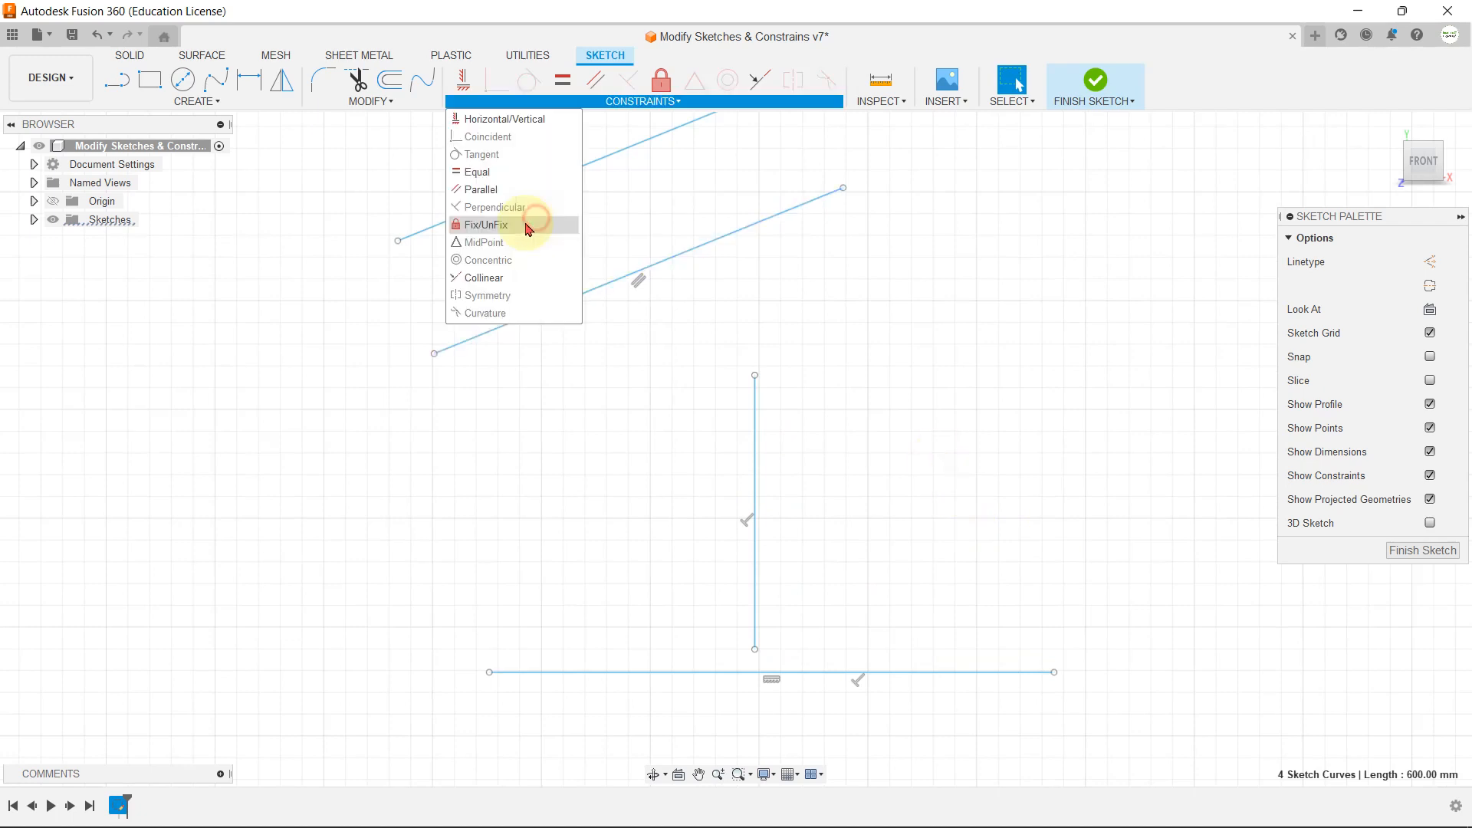
{"action": "left_click", "coordinate": [893, 387]}
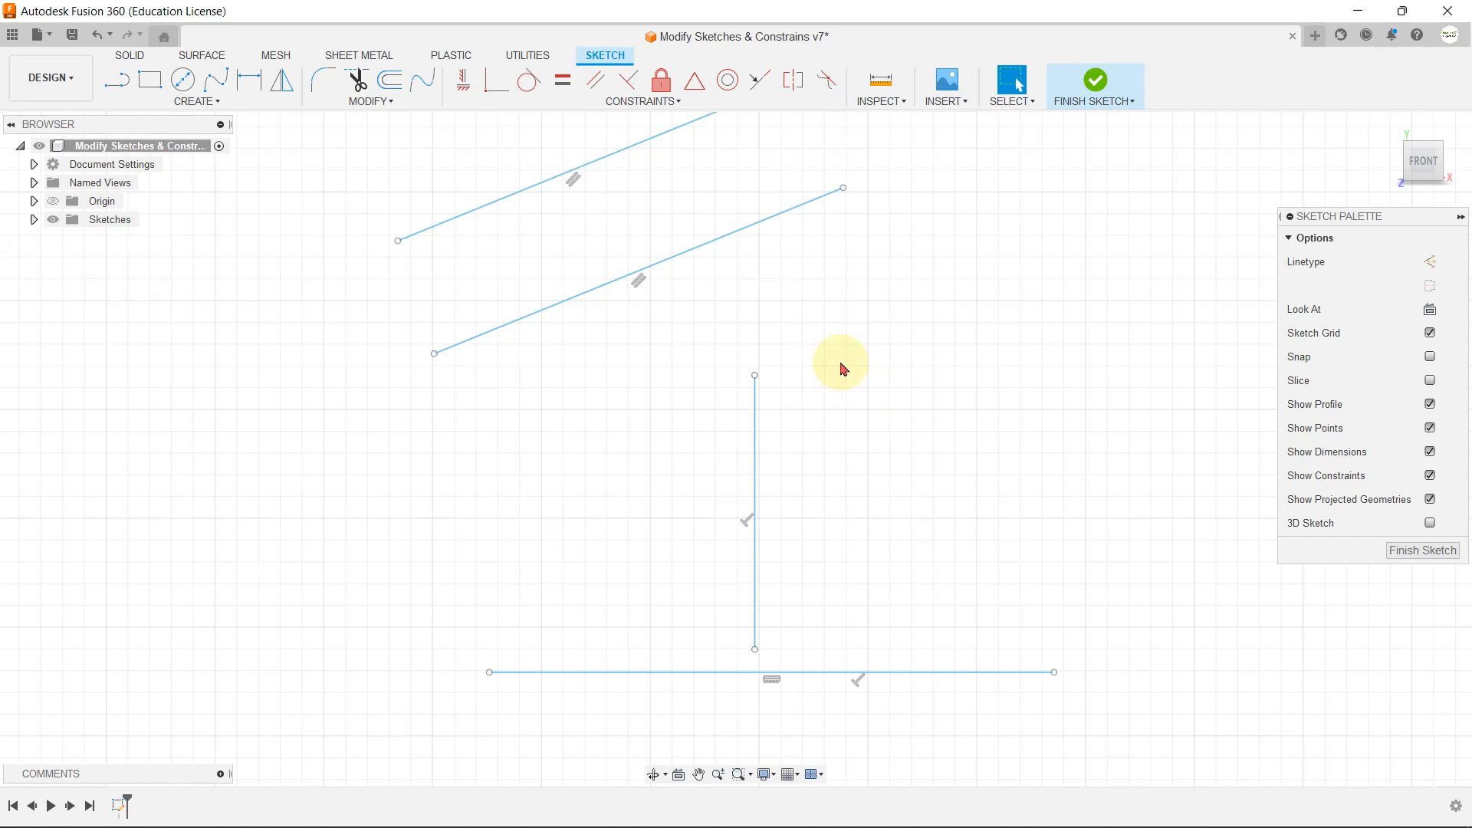
{"action": "scroll", "coordinate": [795, 526], "scroll_direction": "down", "scroll_amount": 6}
{"action": "scroll", "coordinate": [751, 246], "scroll_direction": "up", "scroll_amount": 8}
{"action": "scroll", "coordinate": [714, 246], "scroll_direction": "up", "scroll_amount": 2}
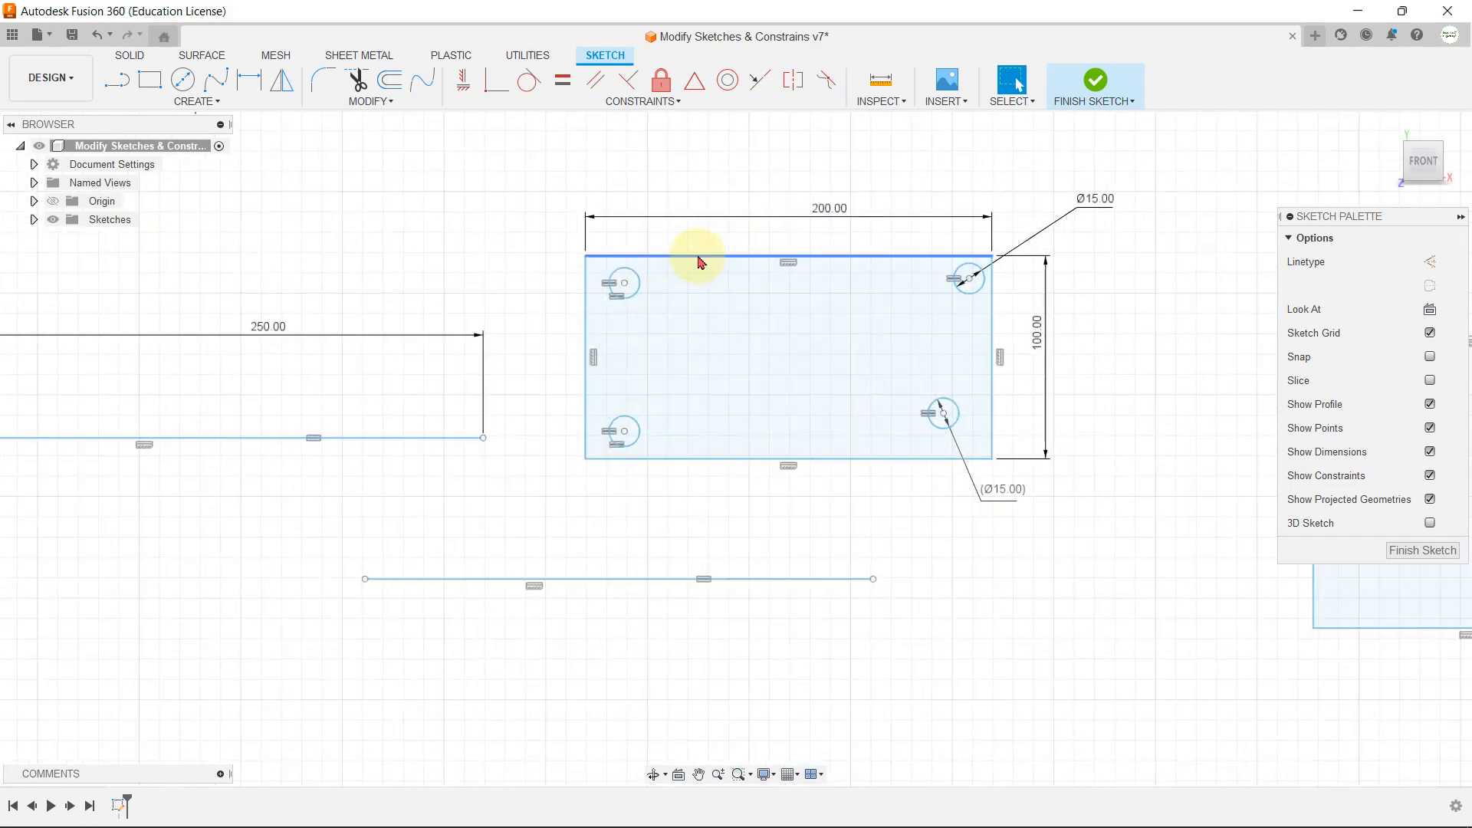
{"action": "mouse_move", "coordinate": [728, 254]}
{"action": "left_mouse_down"}
{"action": "mouse_move", "coordinate": [657, 268]}
{"action": "mouse_move", "coordinate": [697, 378]}
{"action": "mouse_move", "coordinate": [870, 252]}
{"action": "mouse_move", "coordinate": [647, 217]}
{"action": "mouse_move", "coordinate": [749, 280]}
{"action": "mouse_move", "coordinate": [734, 247]}
{"action": "left_mouse_up"}
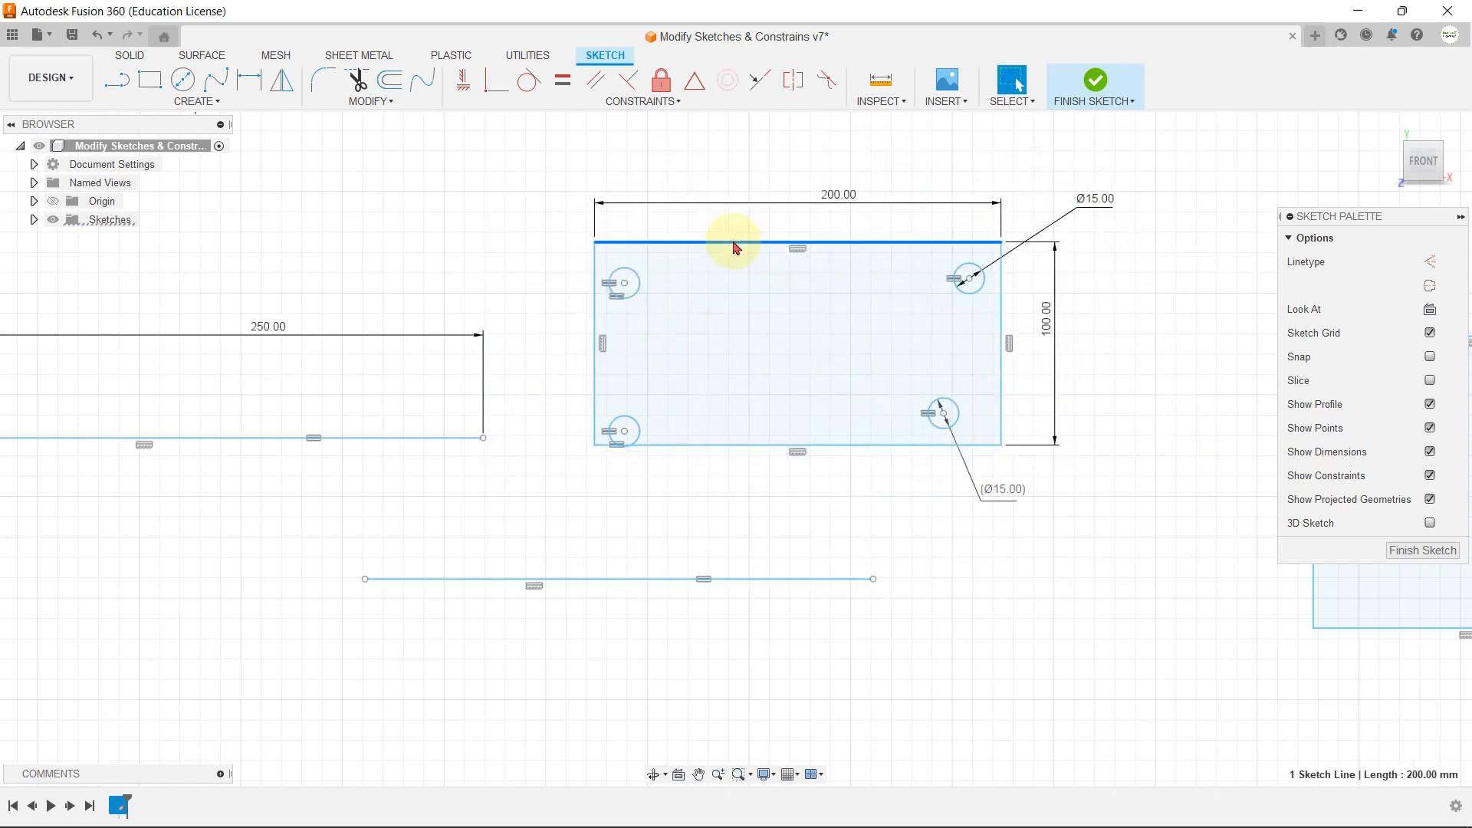
{"action": "key", "text": "ctrl+z"}
Step: Lock all four edges of the 200 by 100 mm rectangle in place with the Fix/UnFix constraint
{"action": "left_click", "coordinate": [742, 258]}
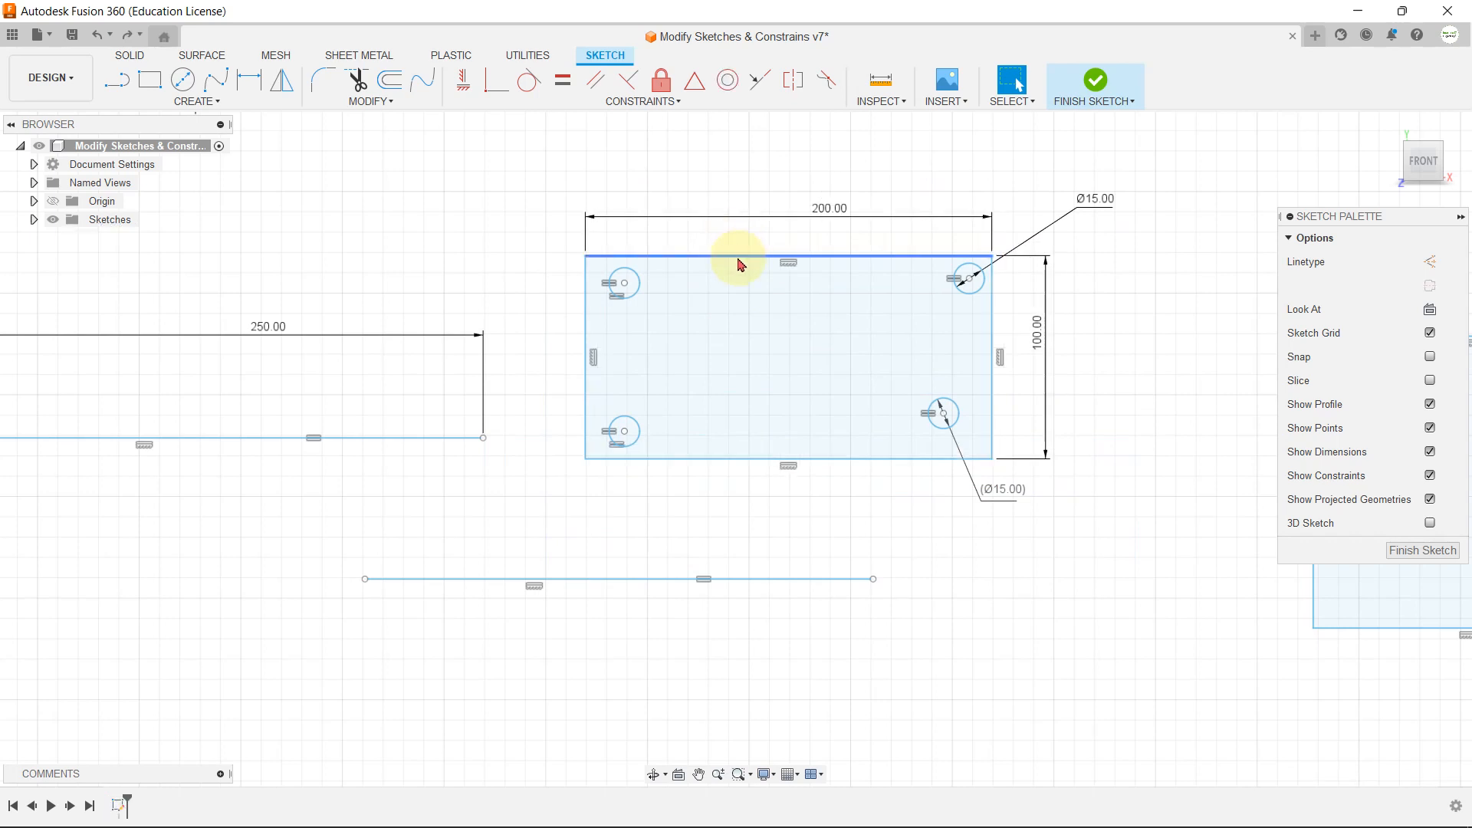
{"action": "double_click", "coordinate": [739, 259]}
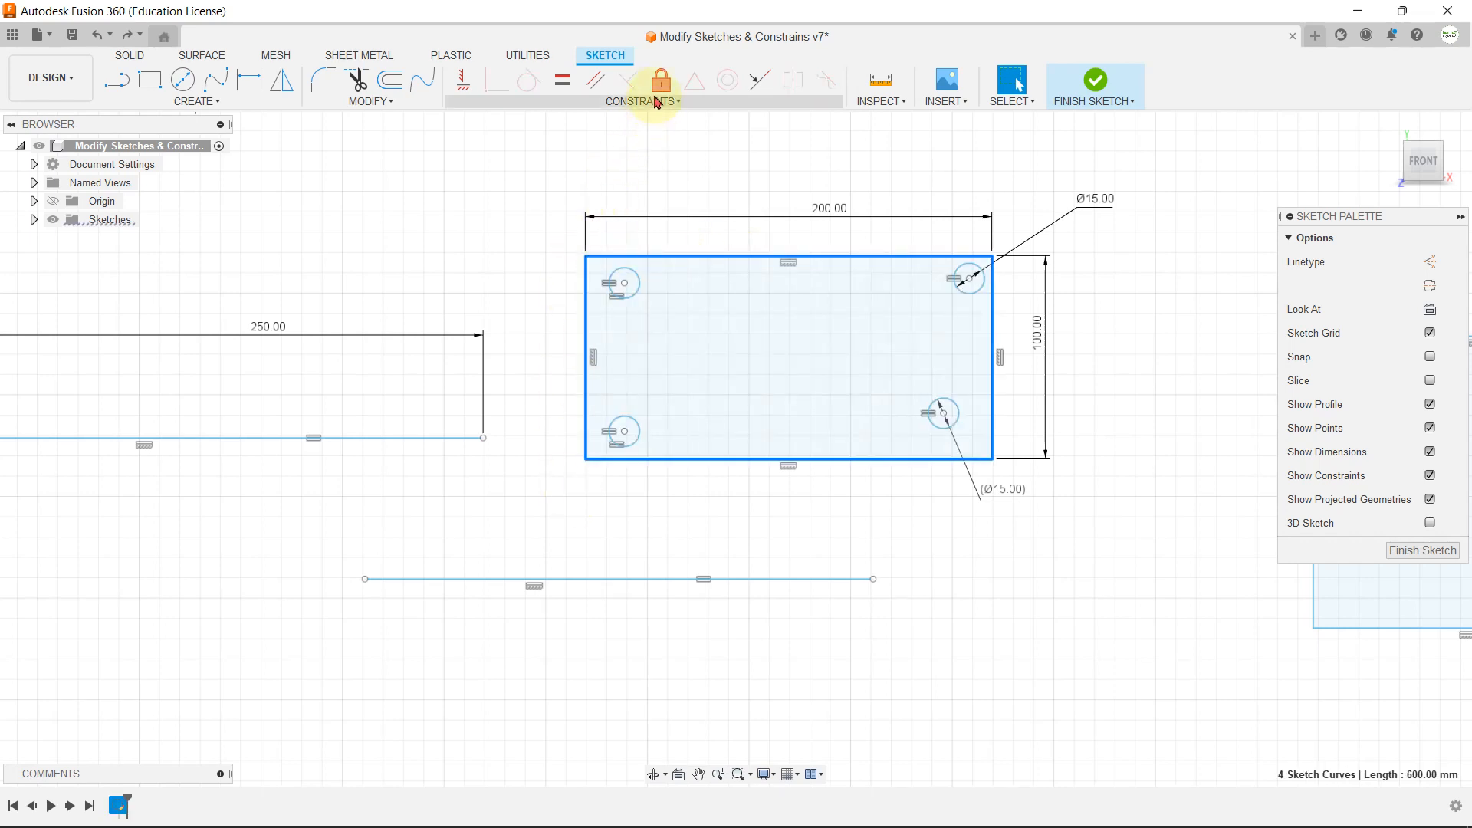
{"action": "left_click", "coordinate": [653, 101]}
{"action": "left_click", "coordinate": [522, 230]}
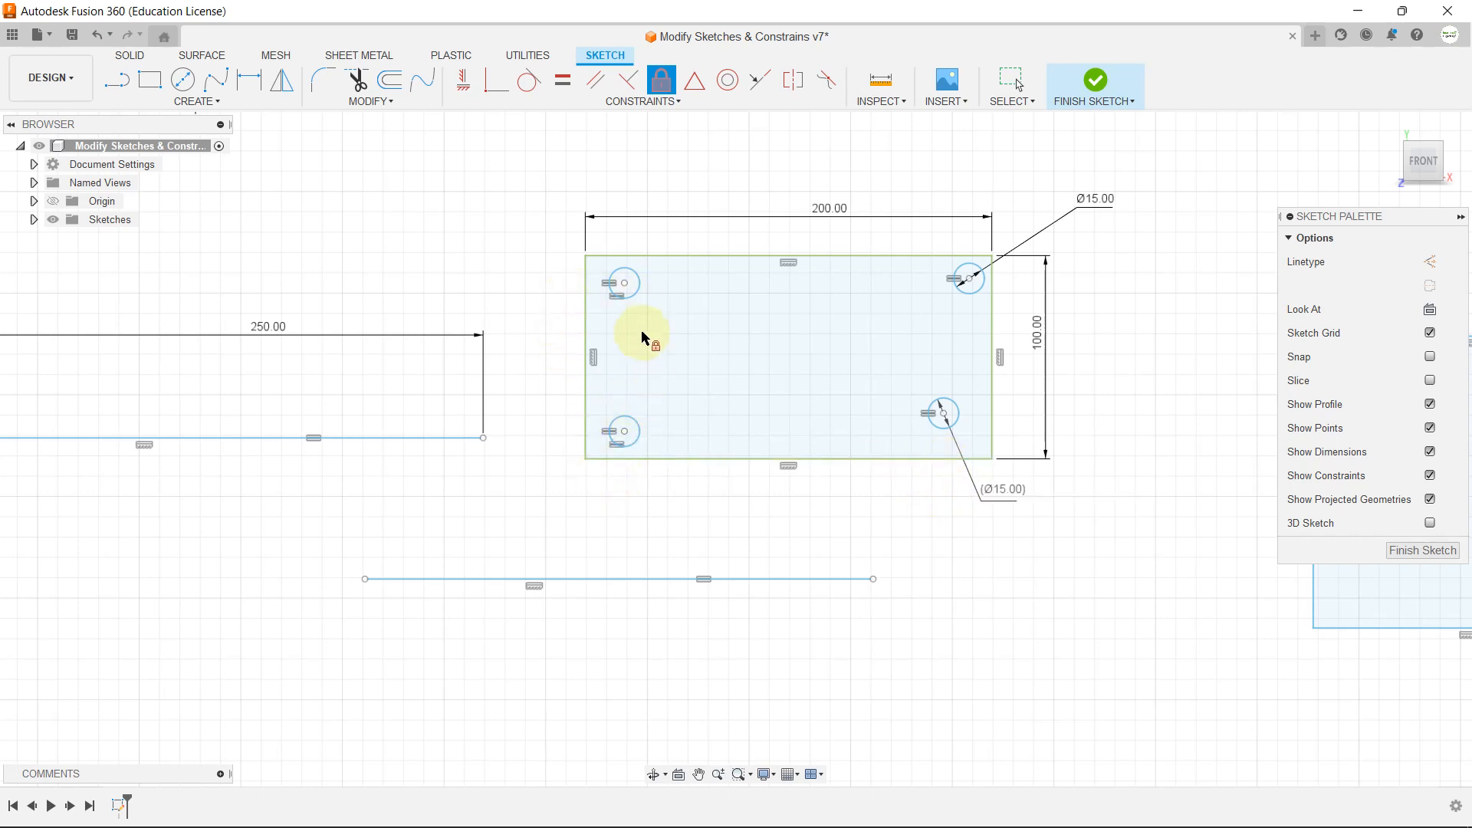
Step: Leave the Fix/UnFix constraint and move the upper-left circle inside the locked 200 by 100 mm rectangle slightly
{"action": "key", "text": "Escape"}
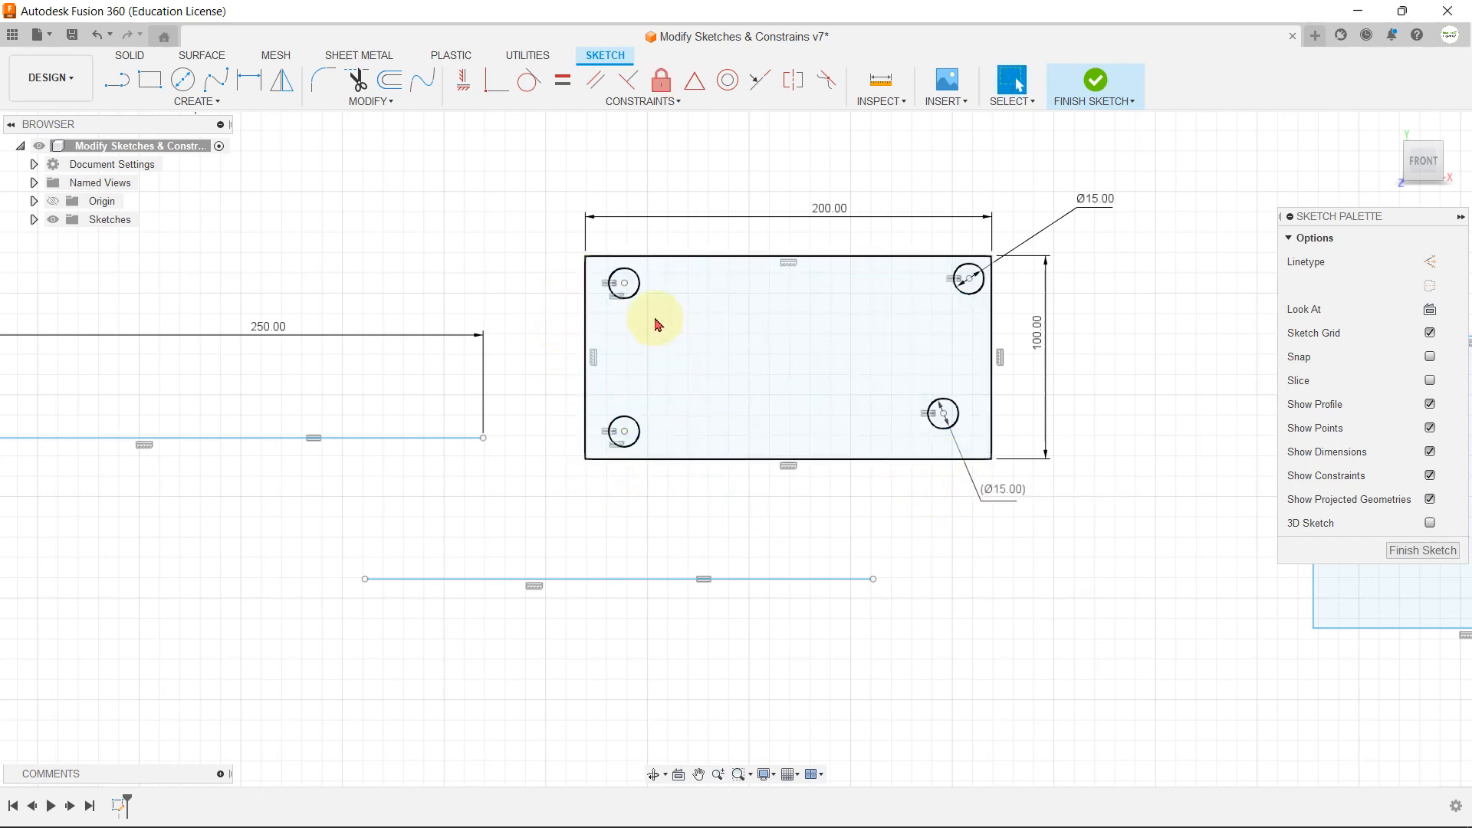
{"action": "mouse_move", "coordinate": [634, 289]}
{"action": "left_mouse_down"}
{"action": "mouse_move", "coordinate": [723, 328]}
{"action": "mouse_move", "coordinate": [771, 314]}
{"action": "left_mouse_up"}
{"action": "left_click_drag", "start_coordinate": [659, 358], "coordinate": [651, 292]}
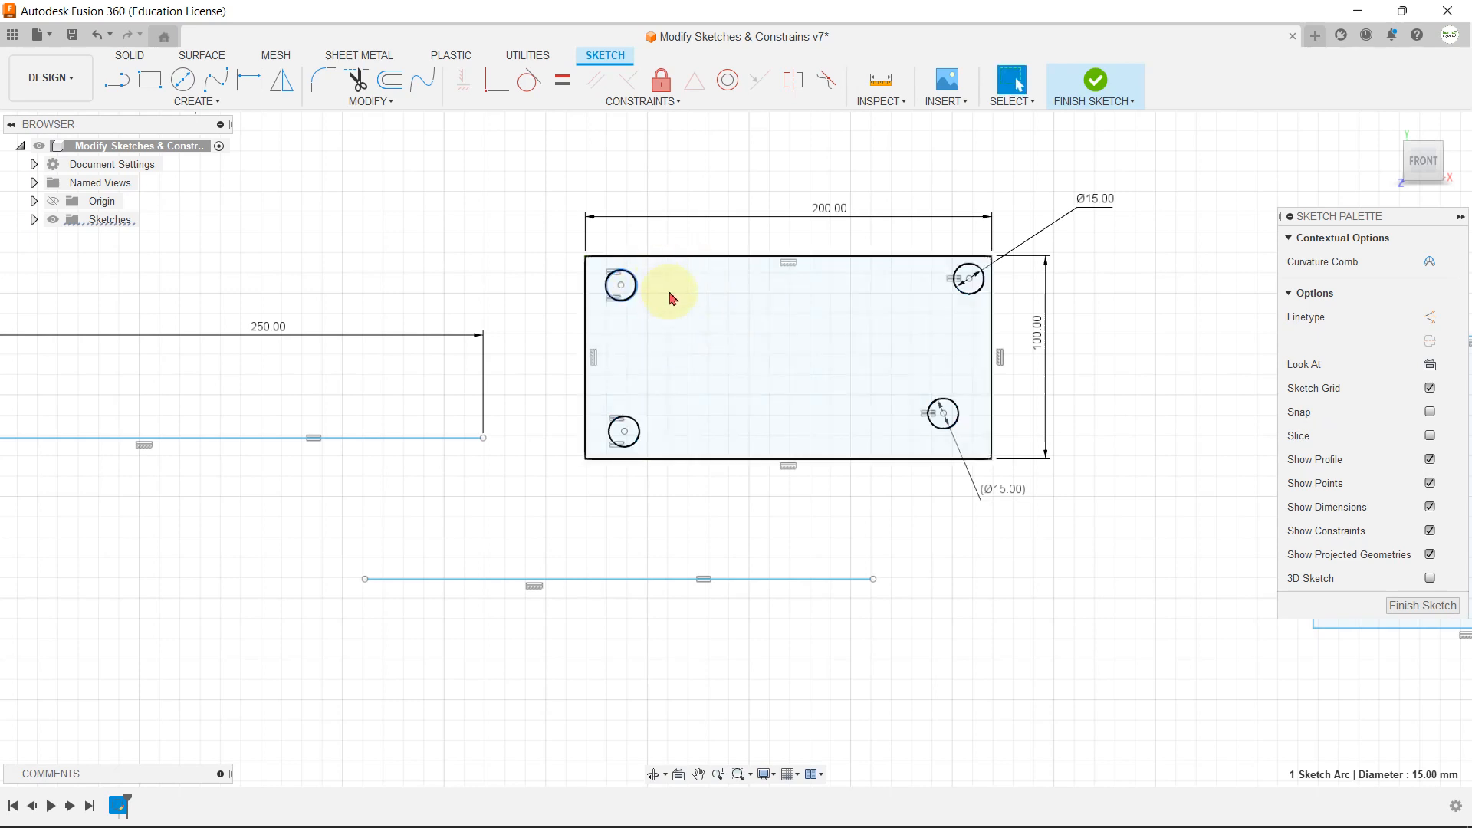
Step: Select all four edges of the 200 by 100 mm rectangle together and unlock them with the Fix/UnFix constraint
{"action": "double_click", "coordinate": [737, 459]}
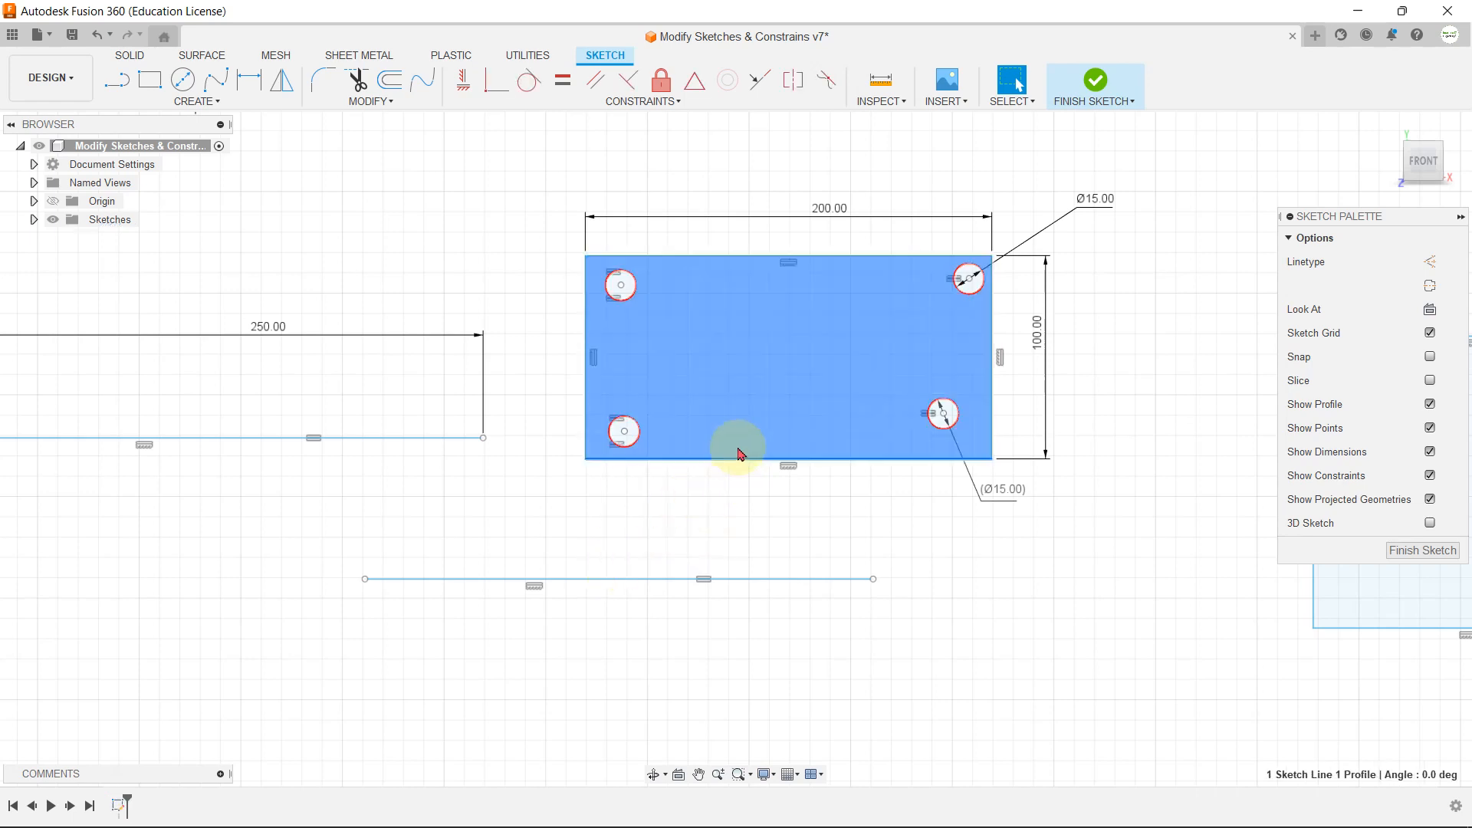
{"action": "left_click", "coordinate": [742, 460]}
{"action": "left_click", "coordinate": [728, 457], "text": "shift"}
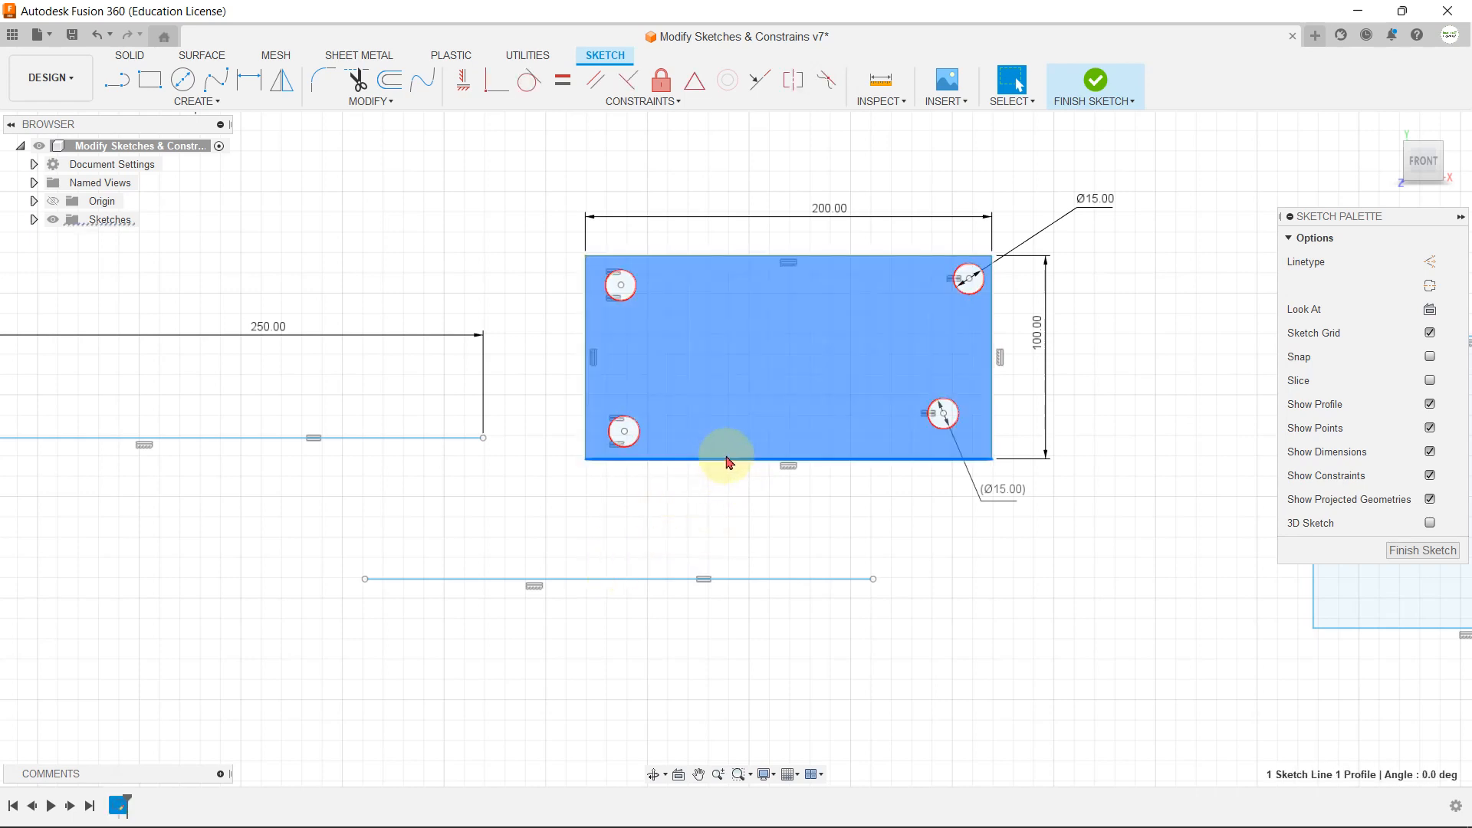
{"action": "left_click", "coordinate": [727, 460]}
{"action": "double_click", "coordinate": [727, 460]}
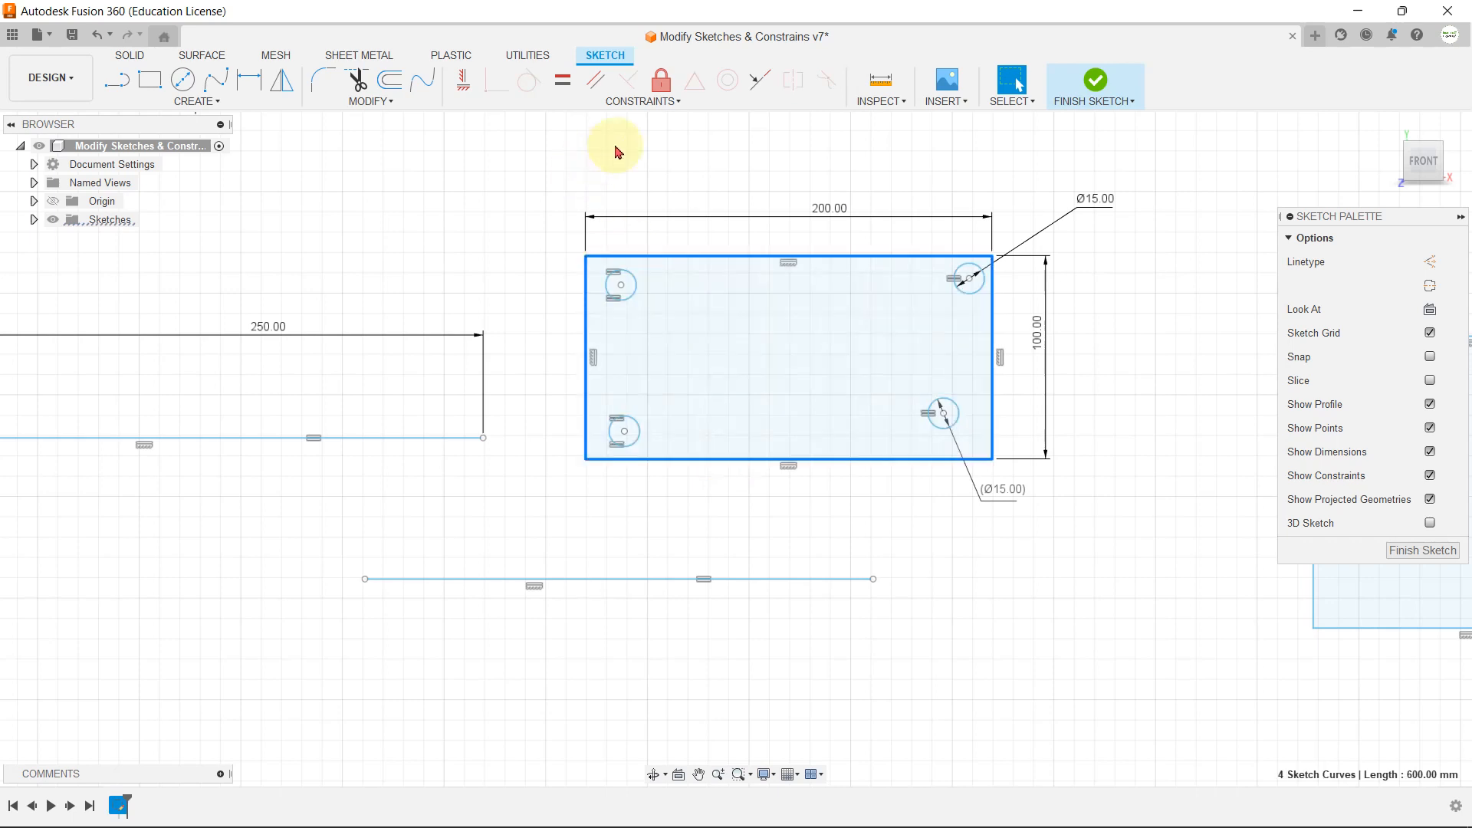
{"action": "left_click", "coordinate": [648, 98]}
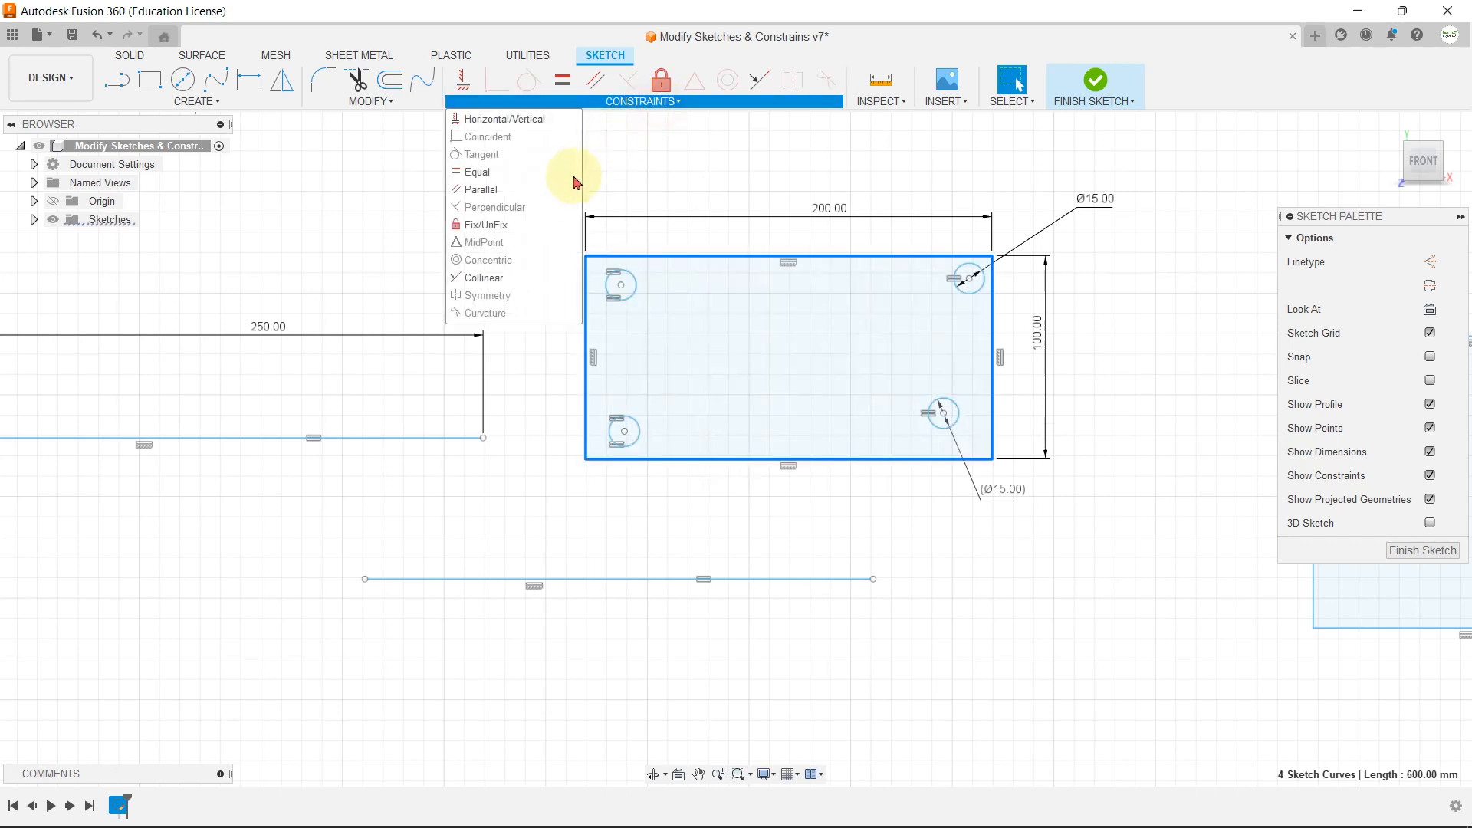
{"action": "left_click", "coordinate": [527, 226]}
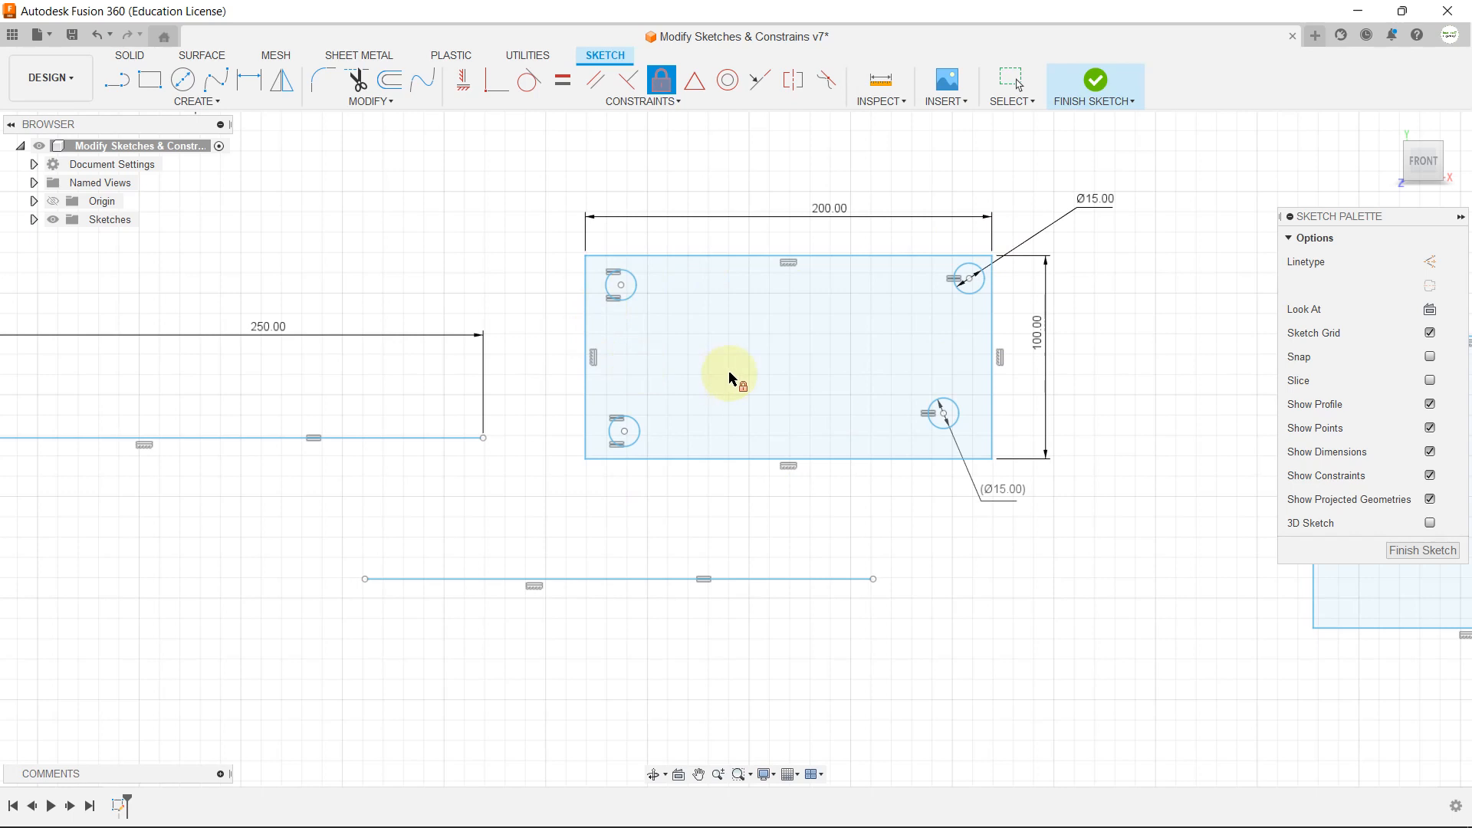
{"action": "key", "text": "Escape"}
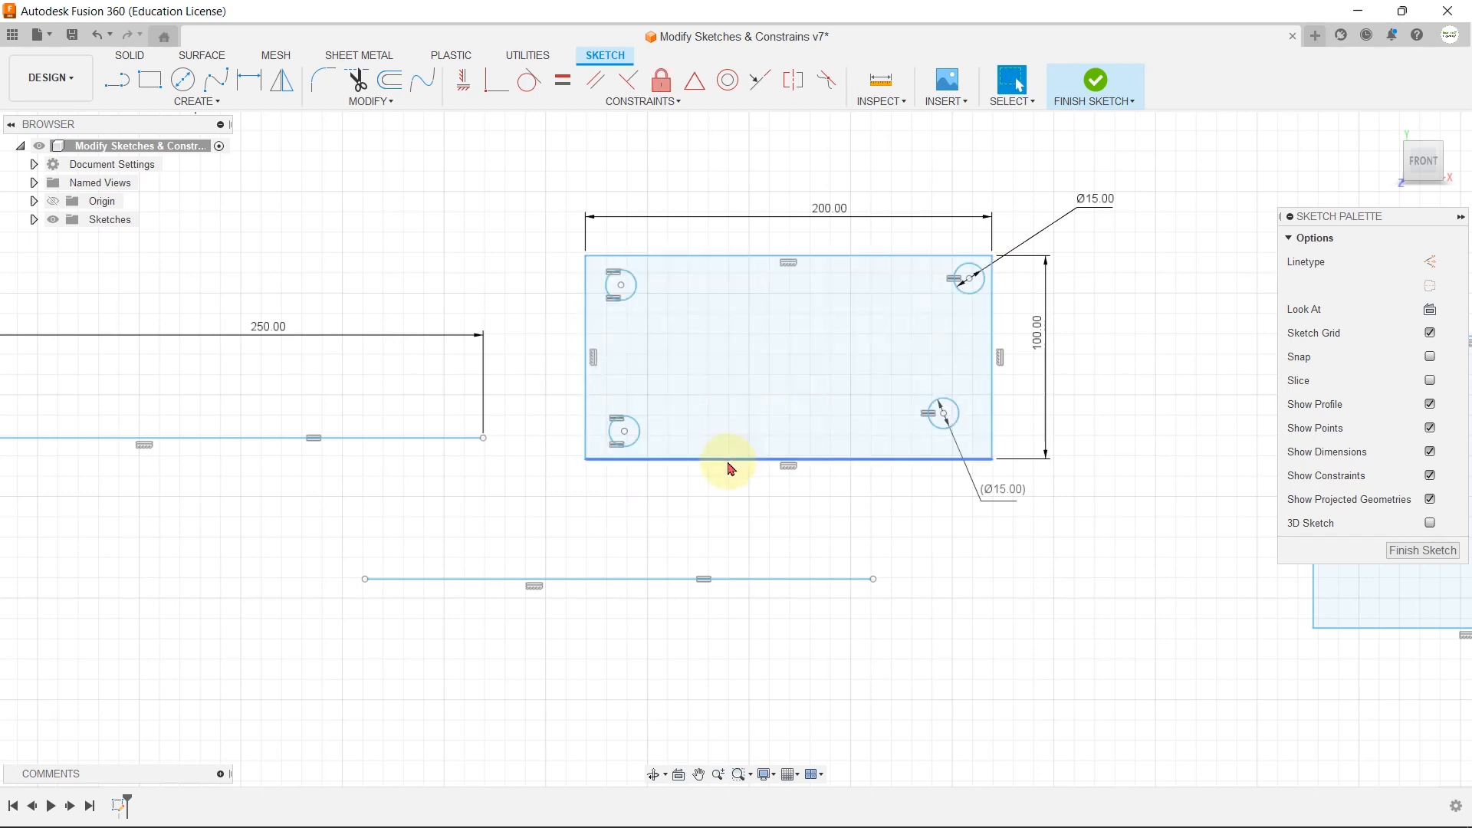
Step: Move the unlocked 200 by 100 mm rectangle slightly upward by its bottom edge
{"action": "left_click_drag", "start_coordinate": [728, 465], "coordinate": [962, 460]}
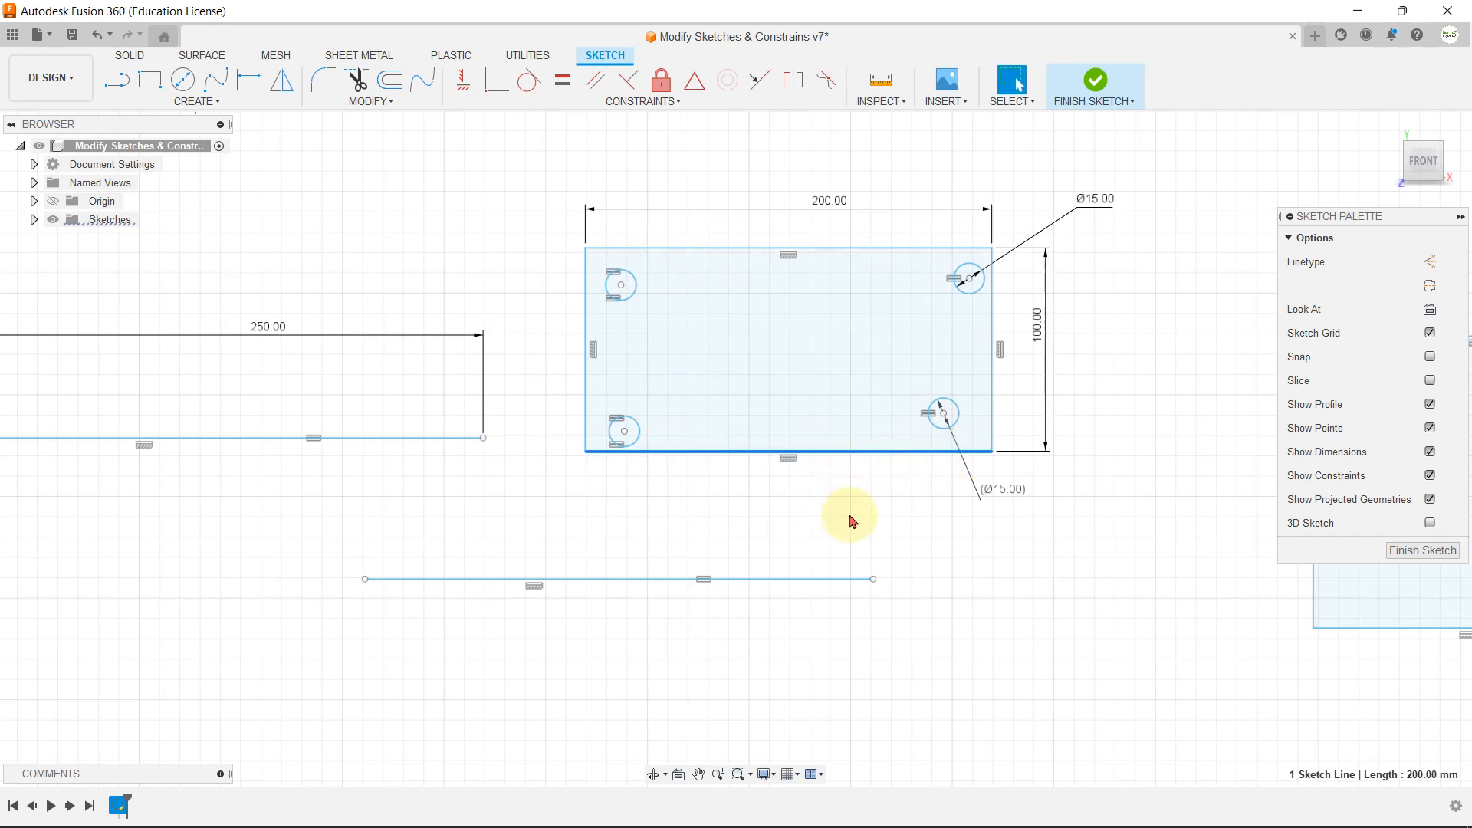
{"action": "left_click", "coordinate": [848, 516]}
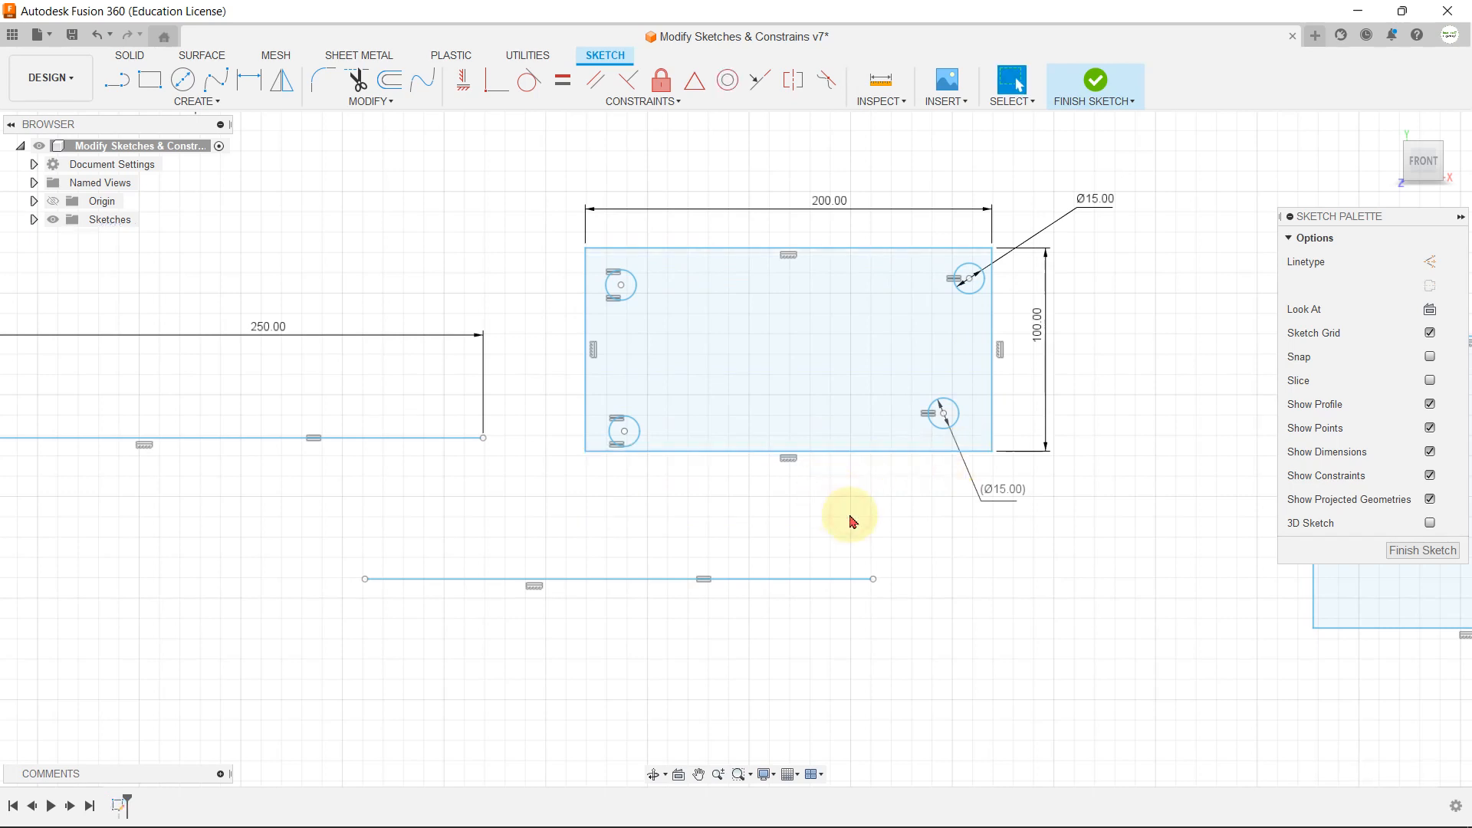
{"action": "left_click", "coordinate": [656, 105]}
{"action": "left_click", "coordinate": [880, 514]}
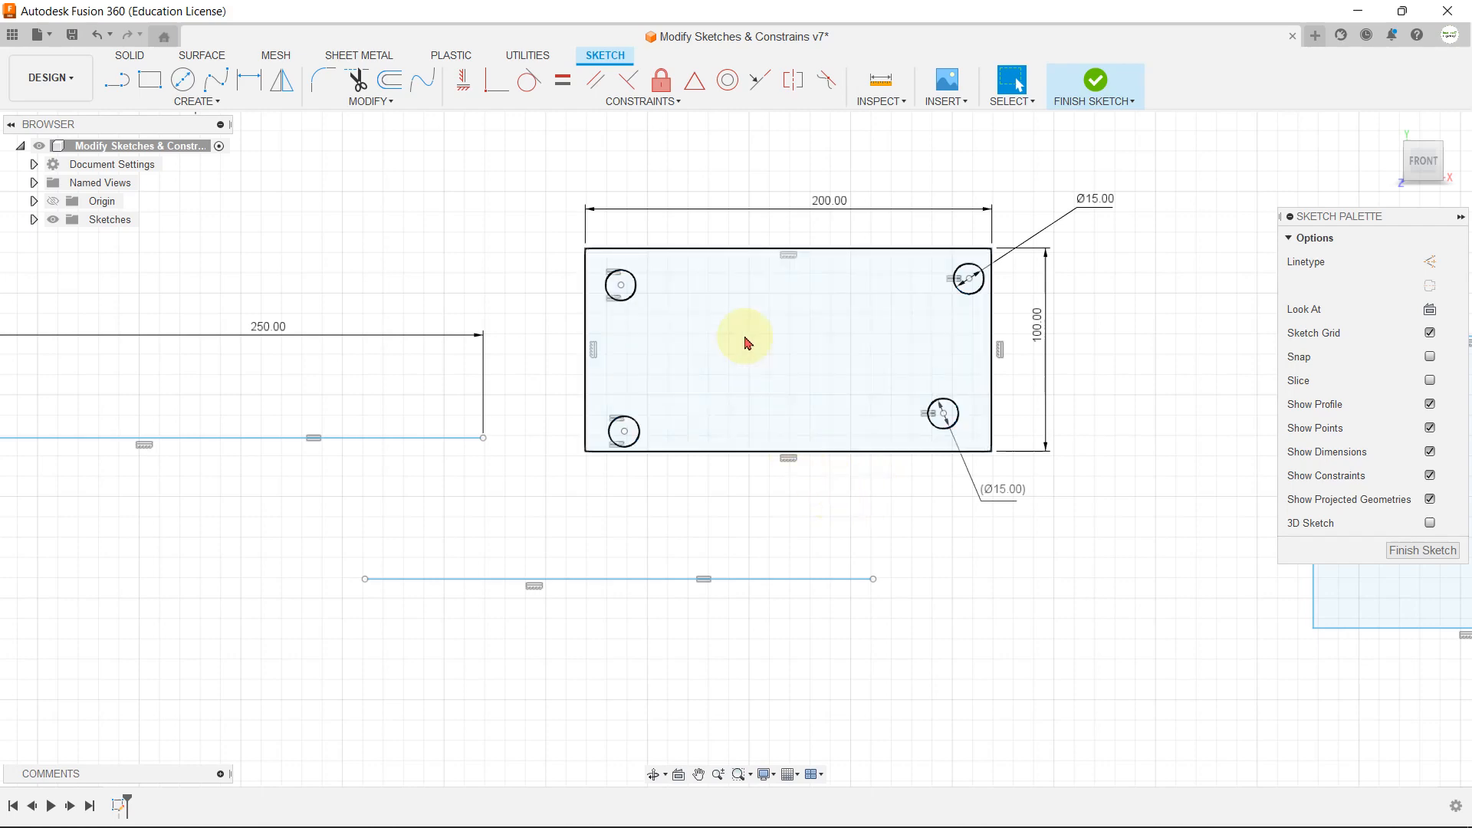
Step: Apply a MidPoint constraint between the center of the circle beside the lower rectangle and that rectangle's right edge
{"action": "scroll", "coordinate": [737, 312], "scroll_direction": "down", "scroll_amount": 10}
{"action": "scroll", "coordinate": [788, 614], "scroll_direction": "up", "scroll_amount": 8}
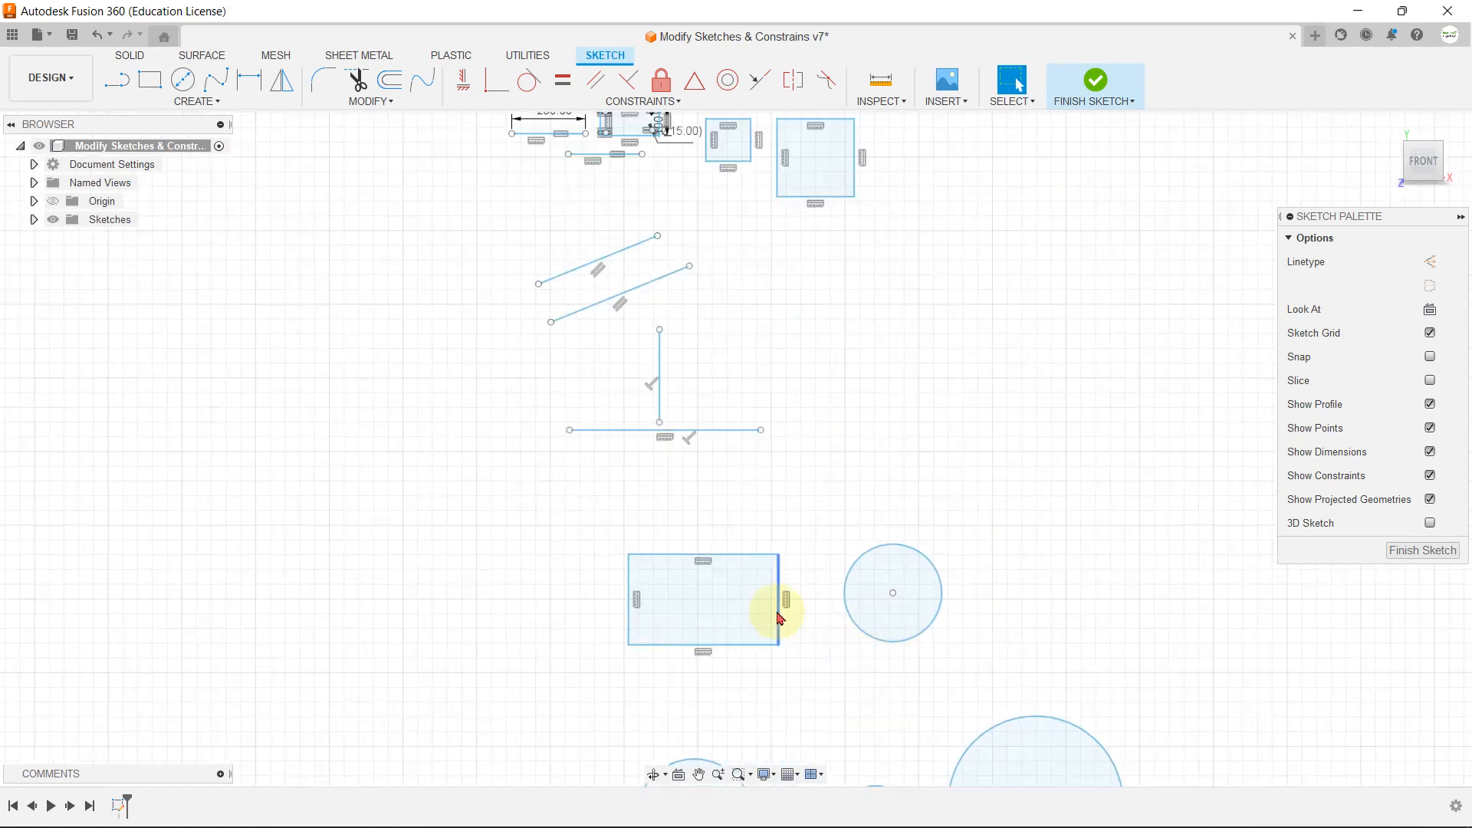
{"action": "scroll", "coordinate": [826, 427], "scroll_direction": "down", "scroll_amount": 2}
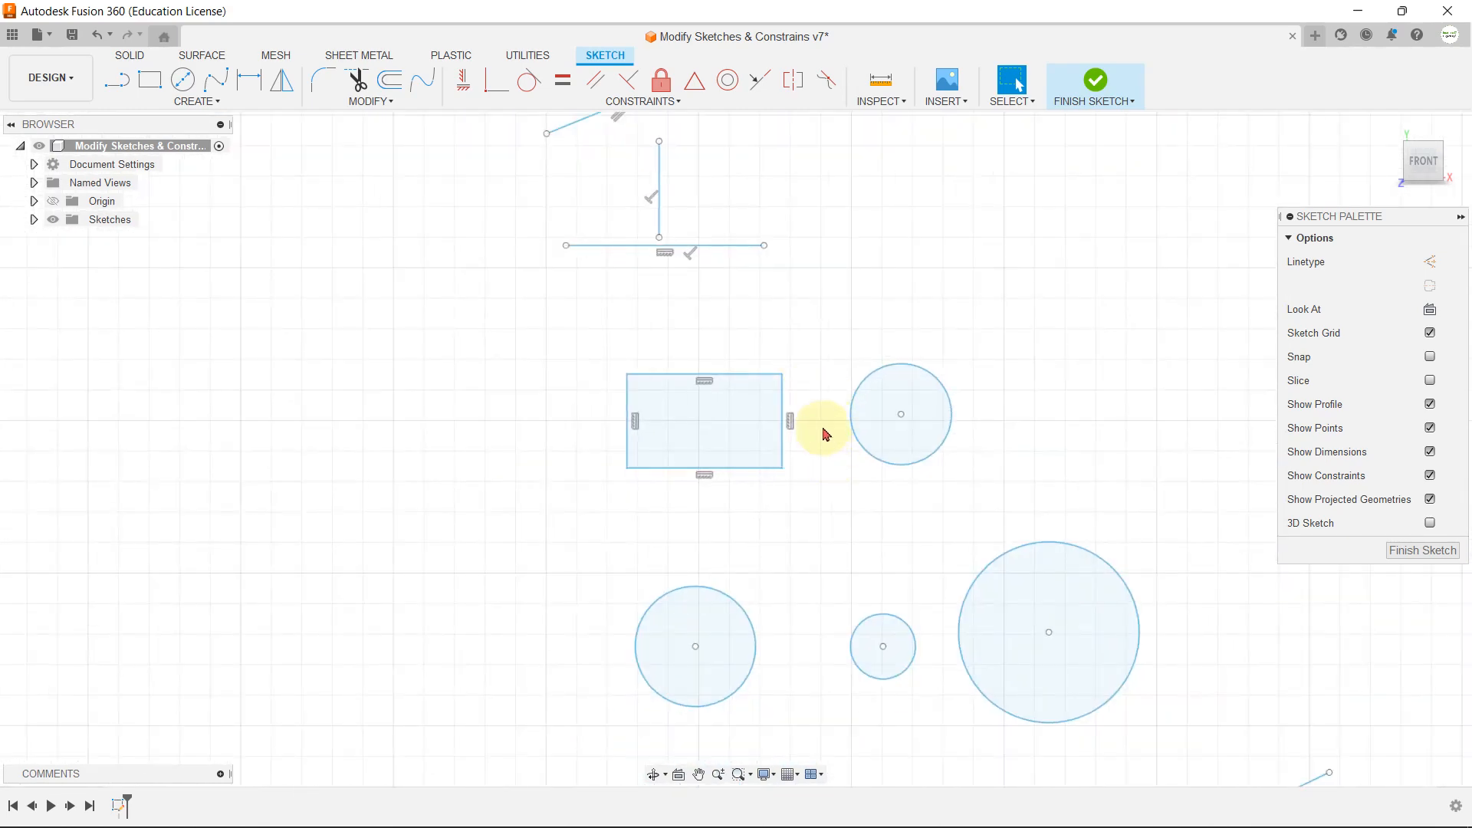
{"action": "scroll", "coordinate": [867, 421], "scroll_direction": "up", "scroll_amount": 3}
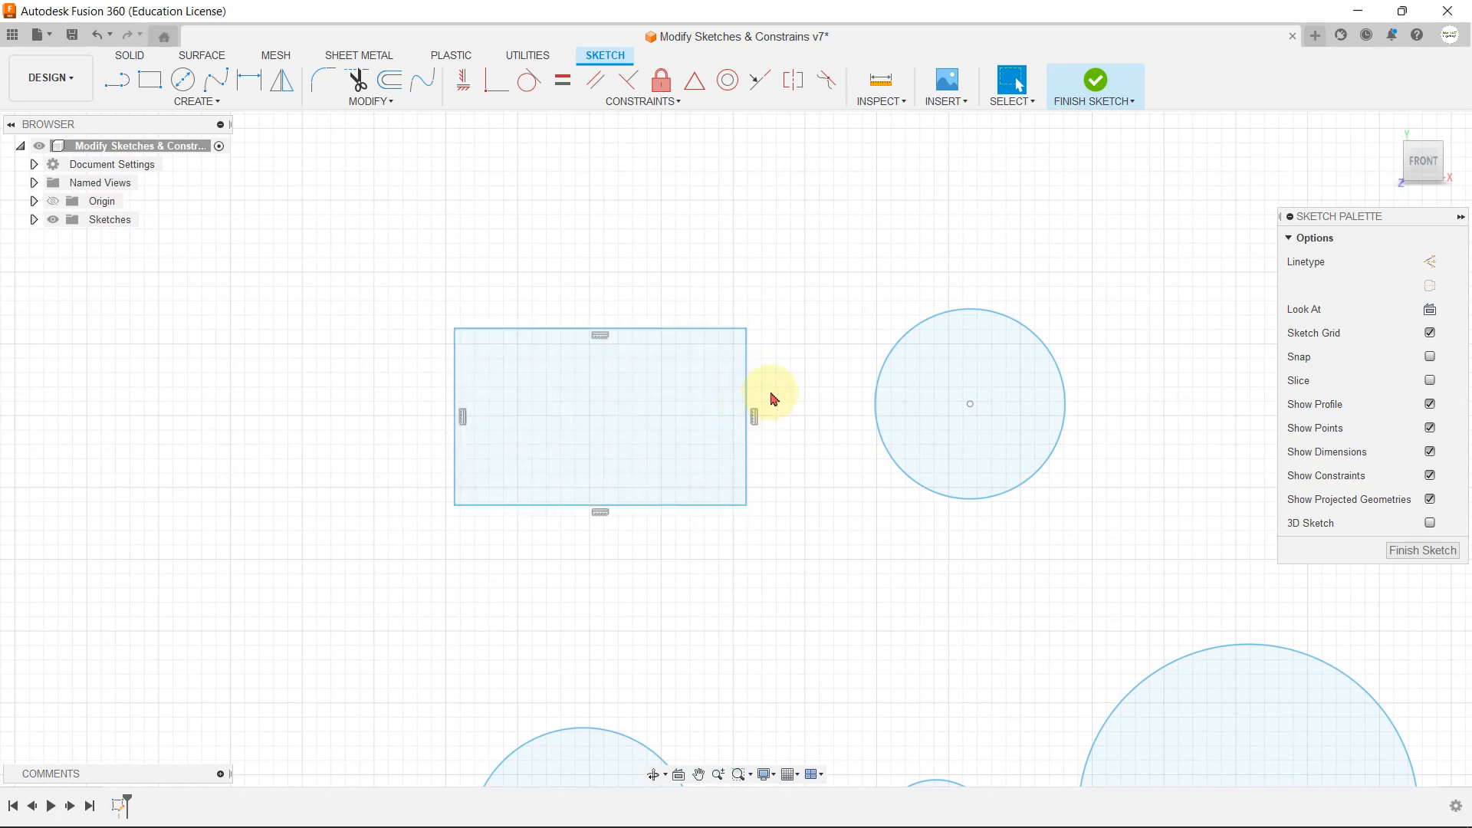
{"action": "left_click", "coordinate": [698, 90]}
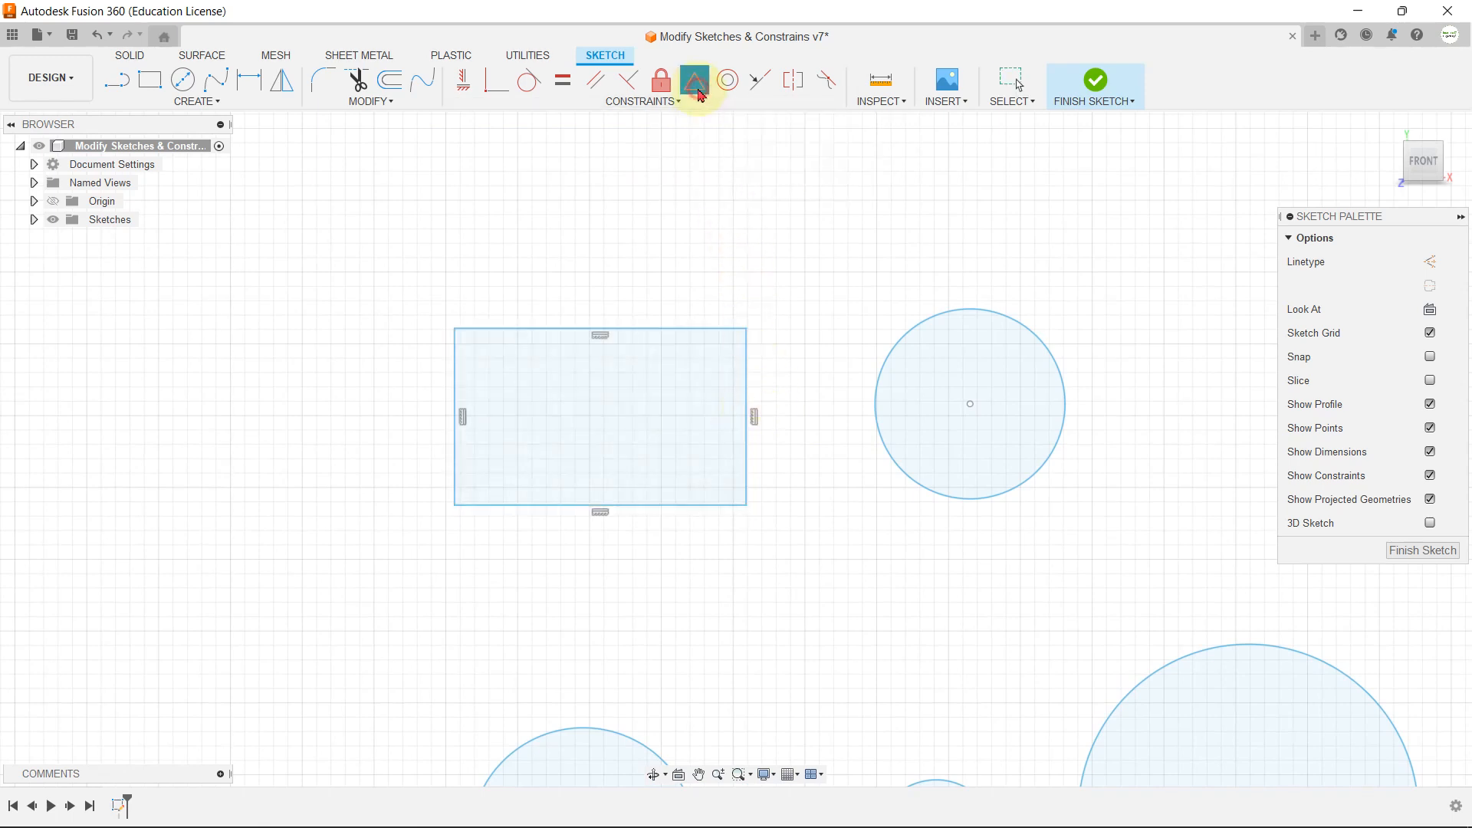
{"action": "left_click", "coordinate": [971, 408]}
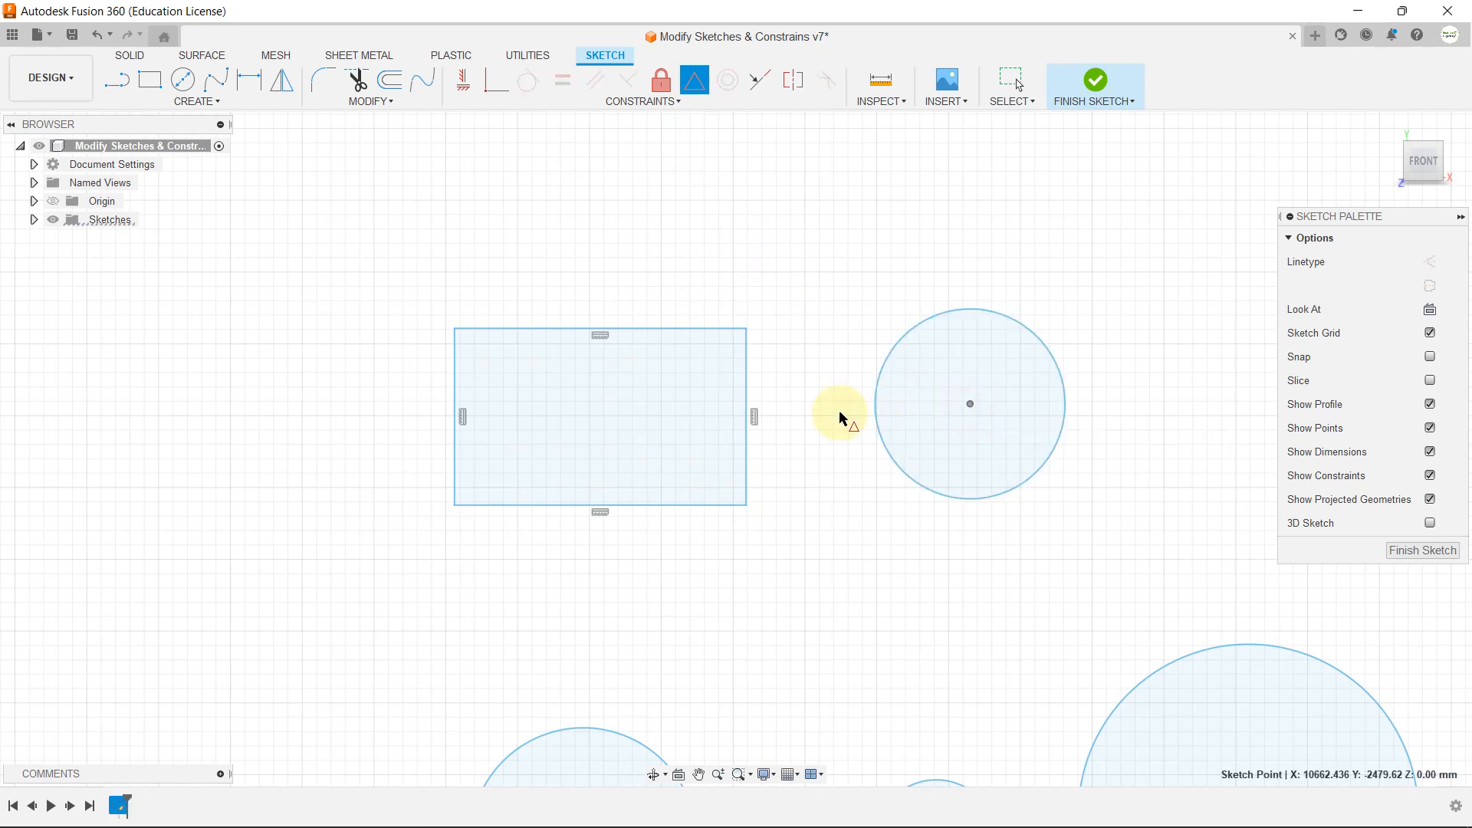
{"action": "left_click", "coordinate": [748, 363]}
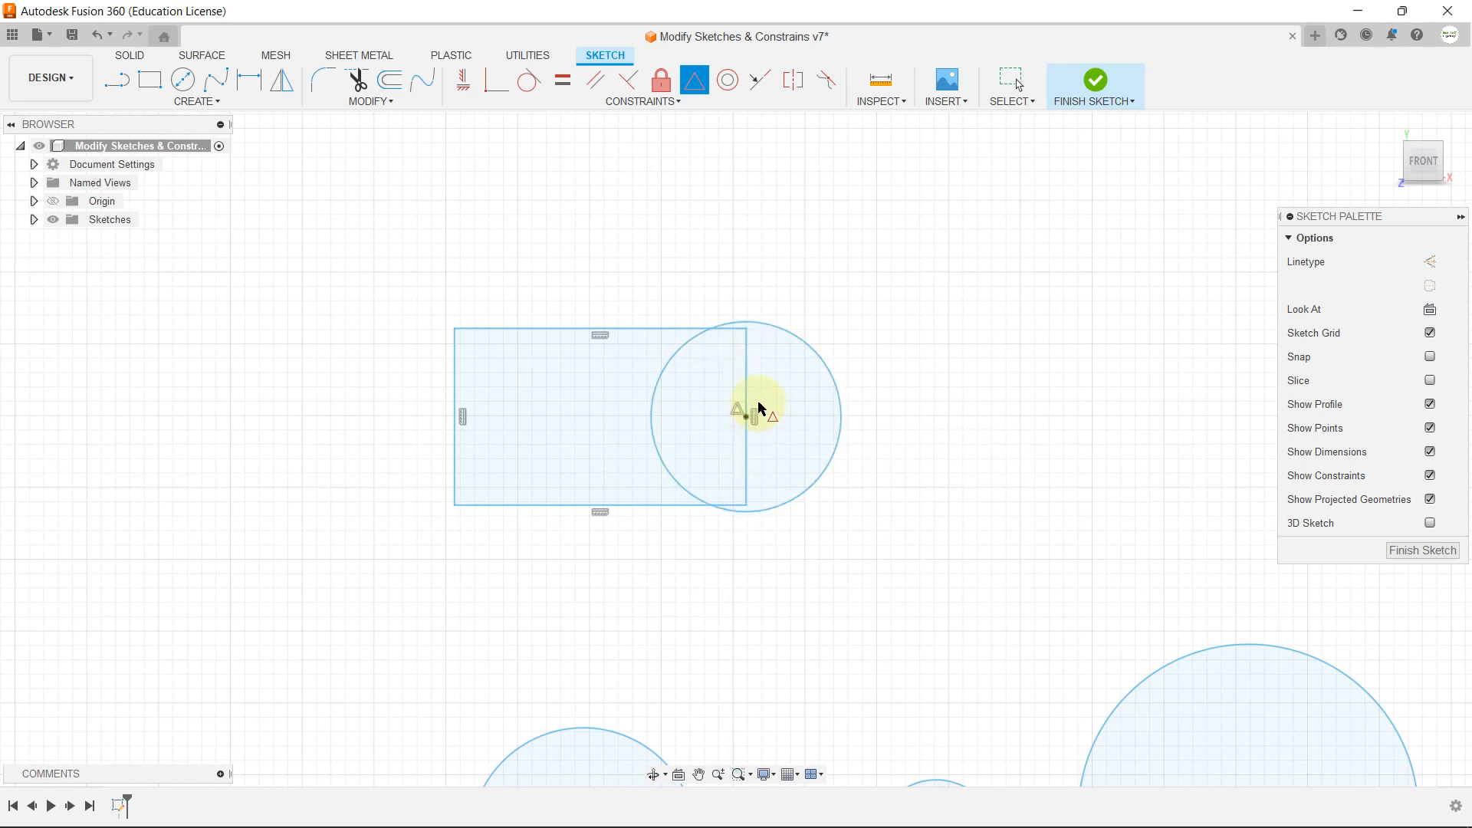
{"action": "key", "text": "Escape"}
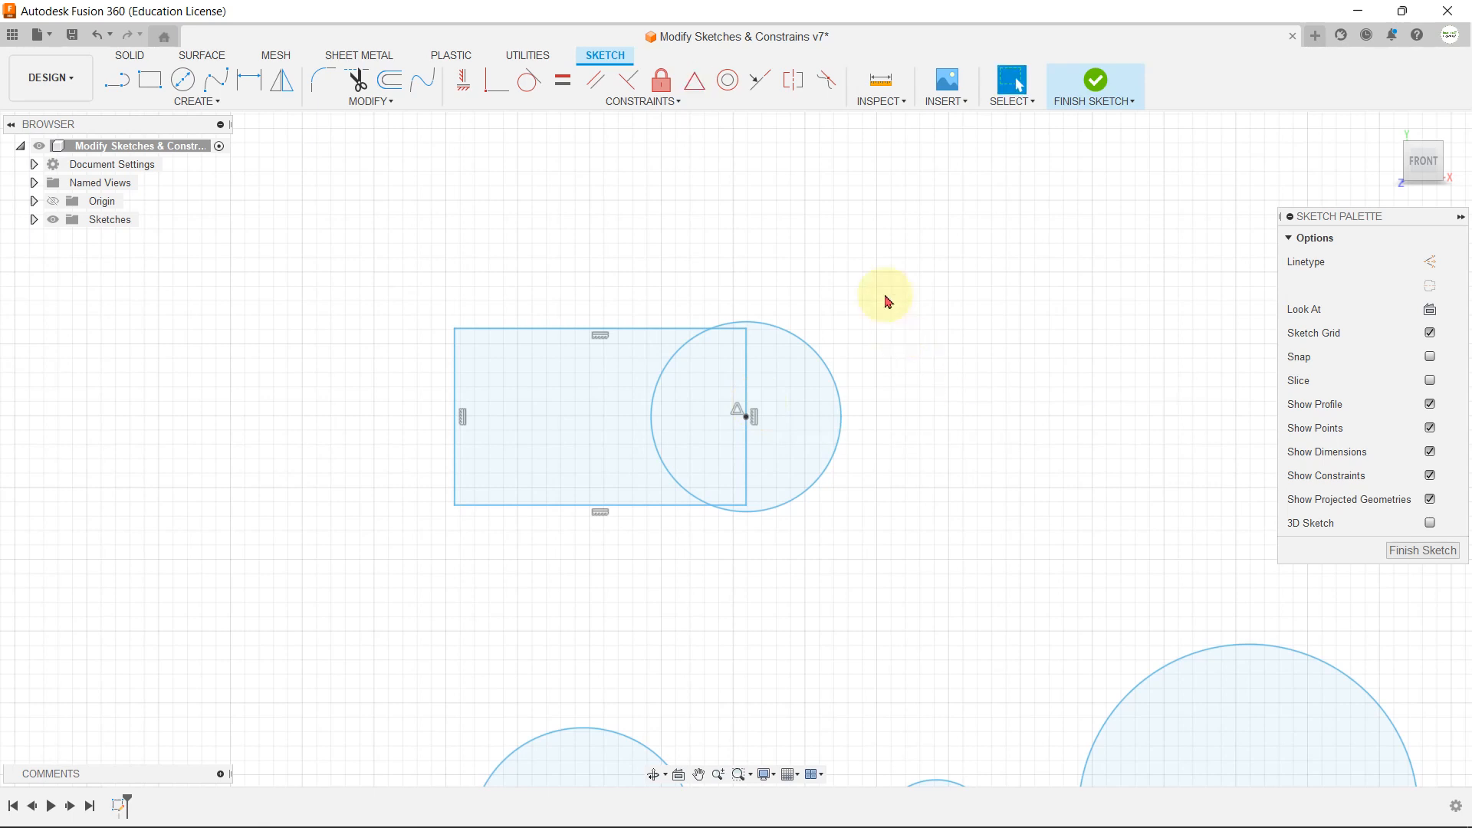
Step: Apply a Concentric constraint between the medium circle and the small circle in the row of three separate circles
{"action": "left_click", "coordinate": [752, 102]}
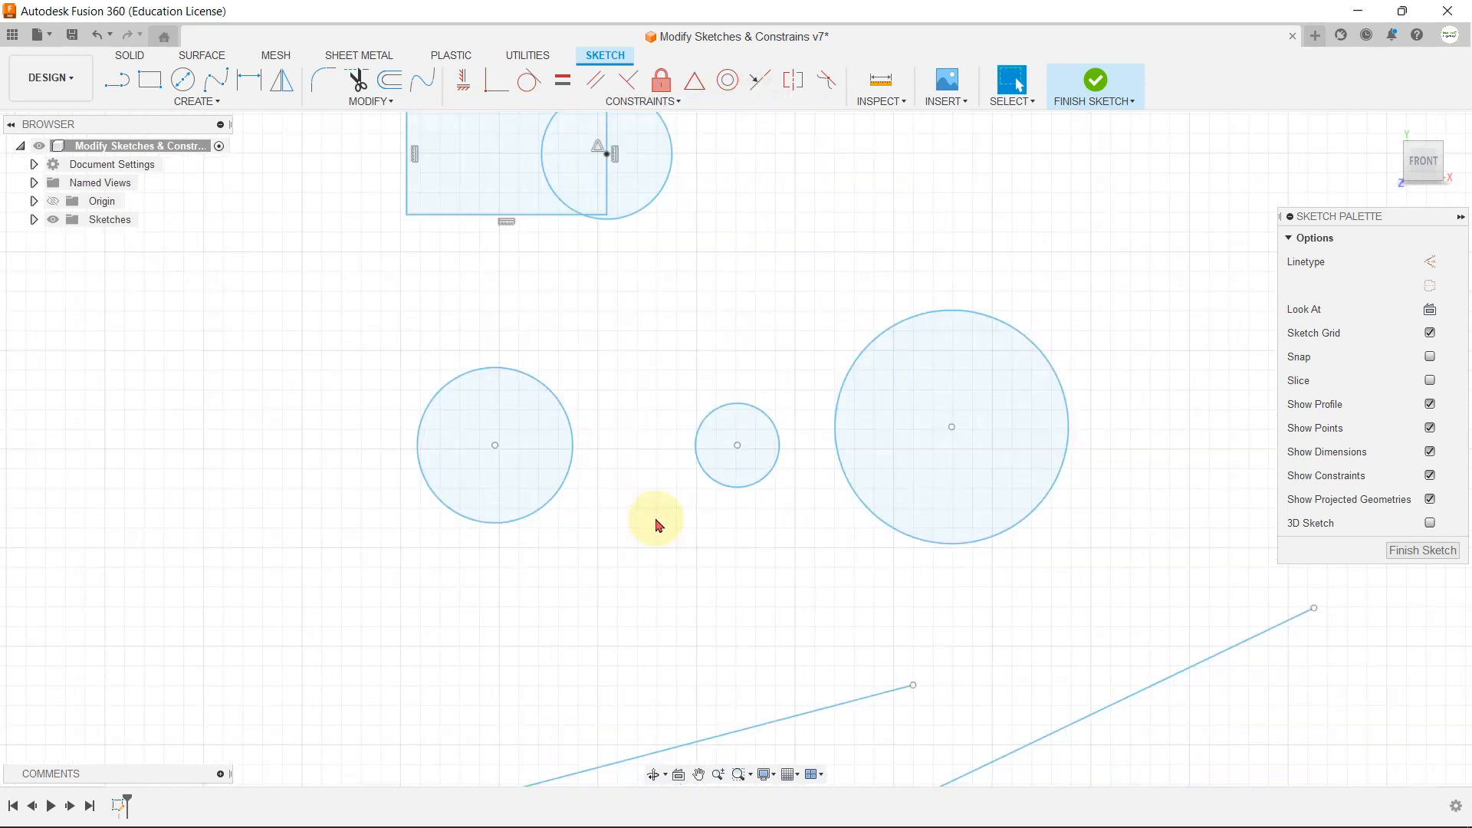
{"action": "left_click", "coordinate": [565, 470]}
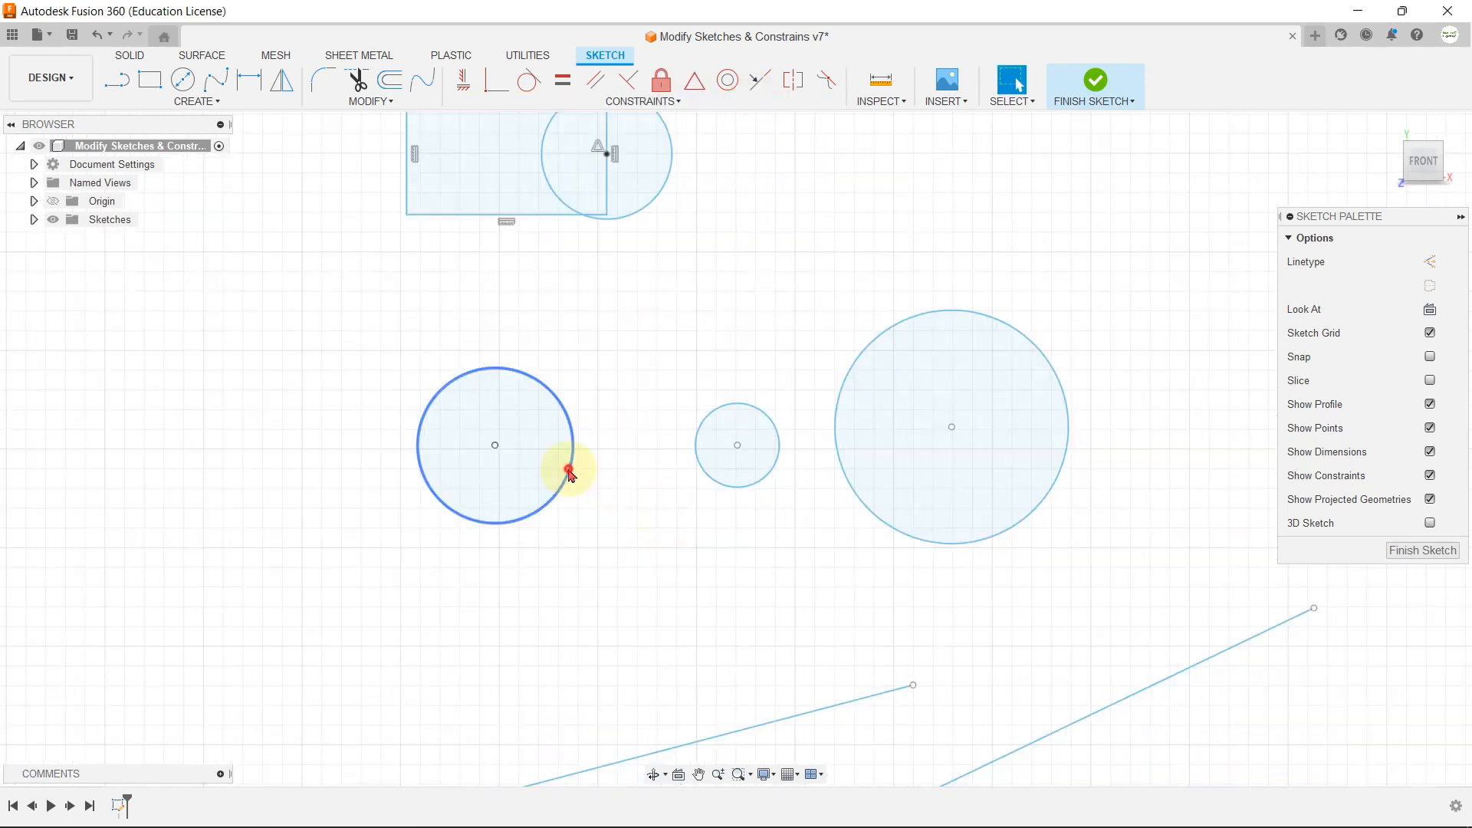
{"action": "left_click", "coordinate": [766, 479]}
{"action": "left_click", "coordinate": [872, 515]}
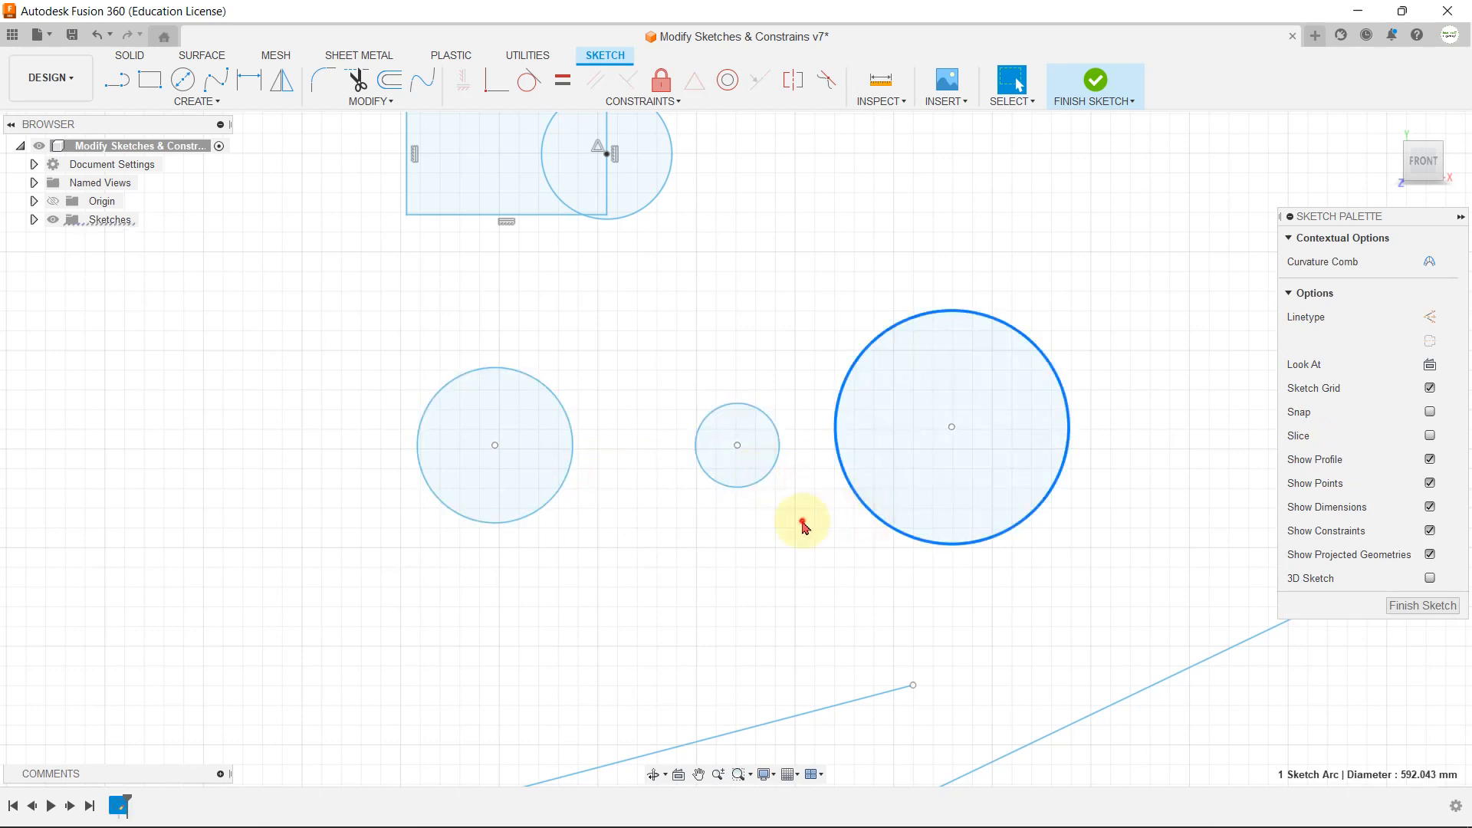
{"action": "left_click", "coordinate": [798, 526]}
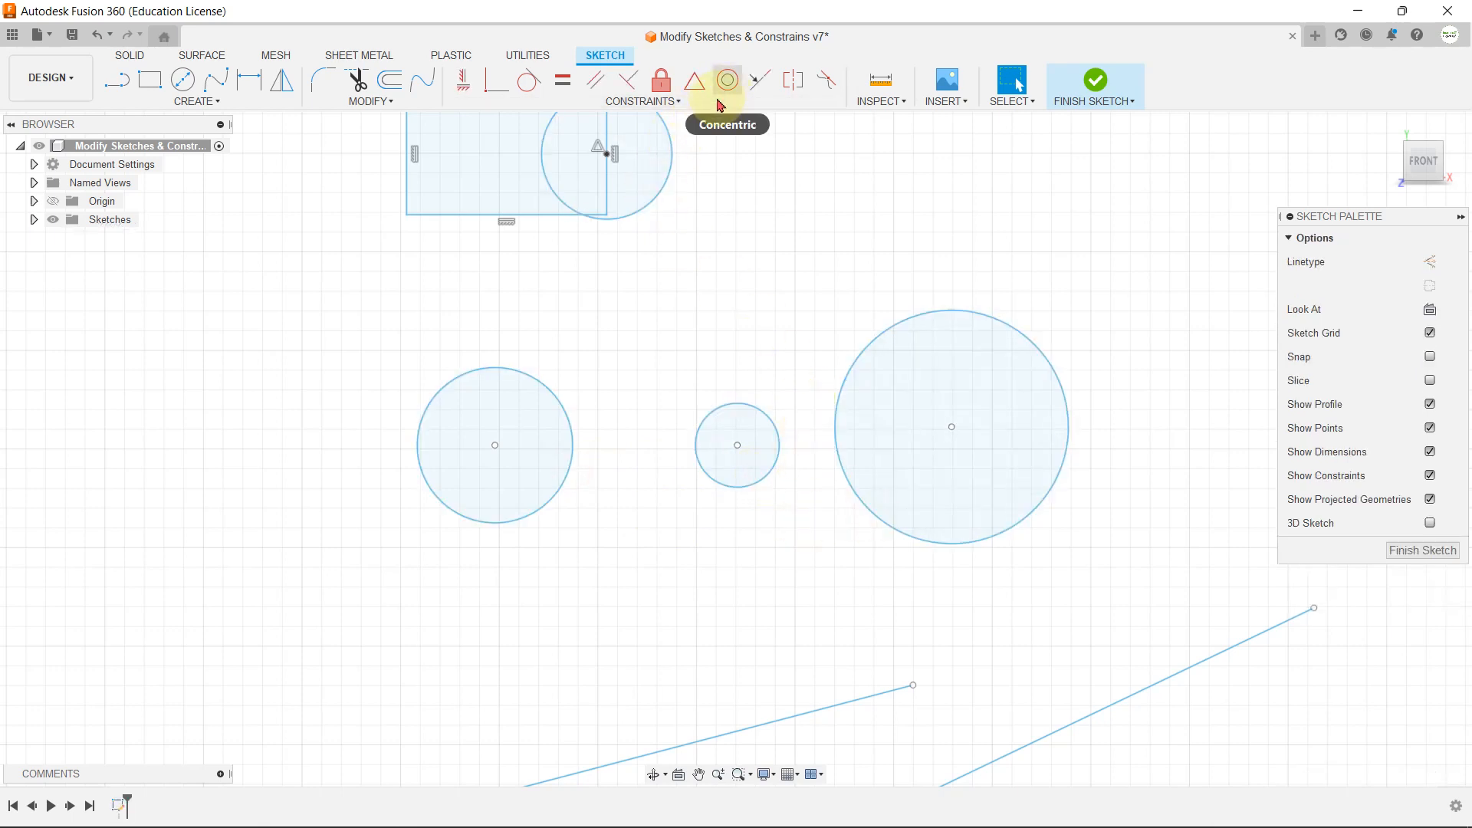
{"action": "left_click", "coordinate": [666, 101]}
{"action": "left_click", "coordinate": [519, 265]}
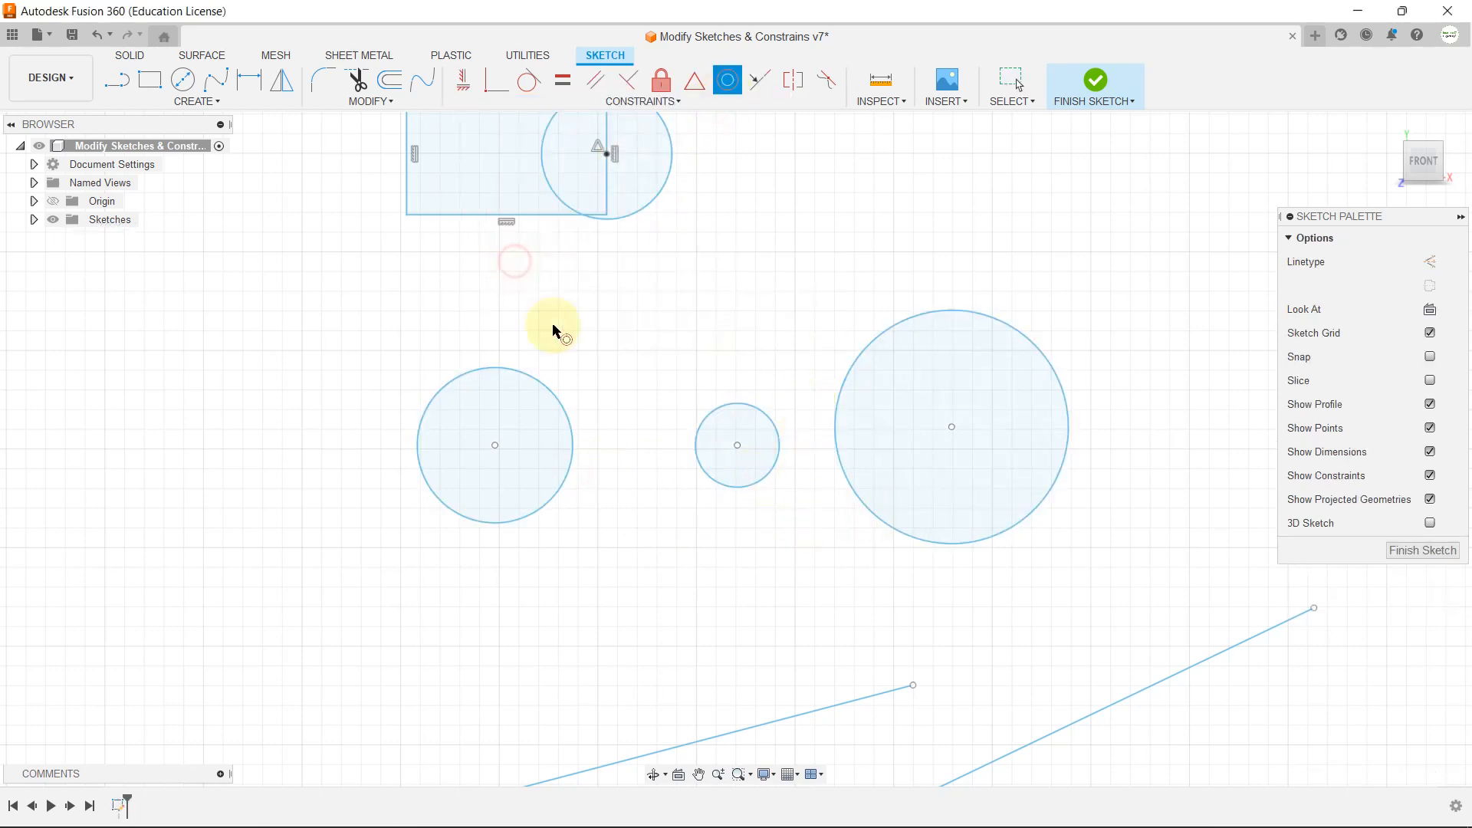
{"action": "left_click", "coordinate": [564, 399]}
{"action": "left_click", "coordinate": [719, 413]}
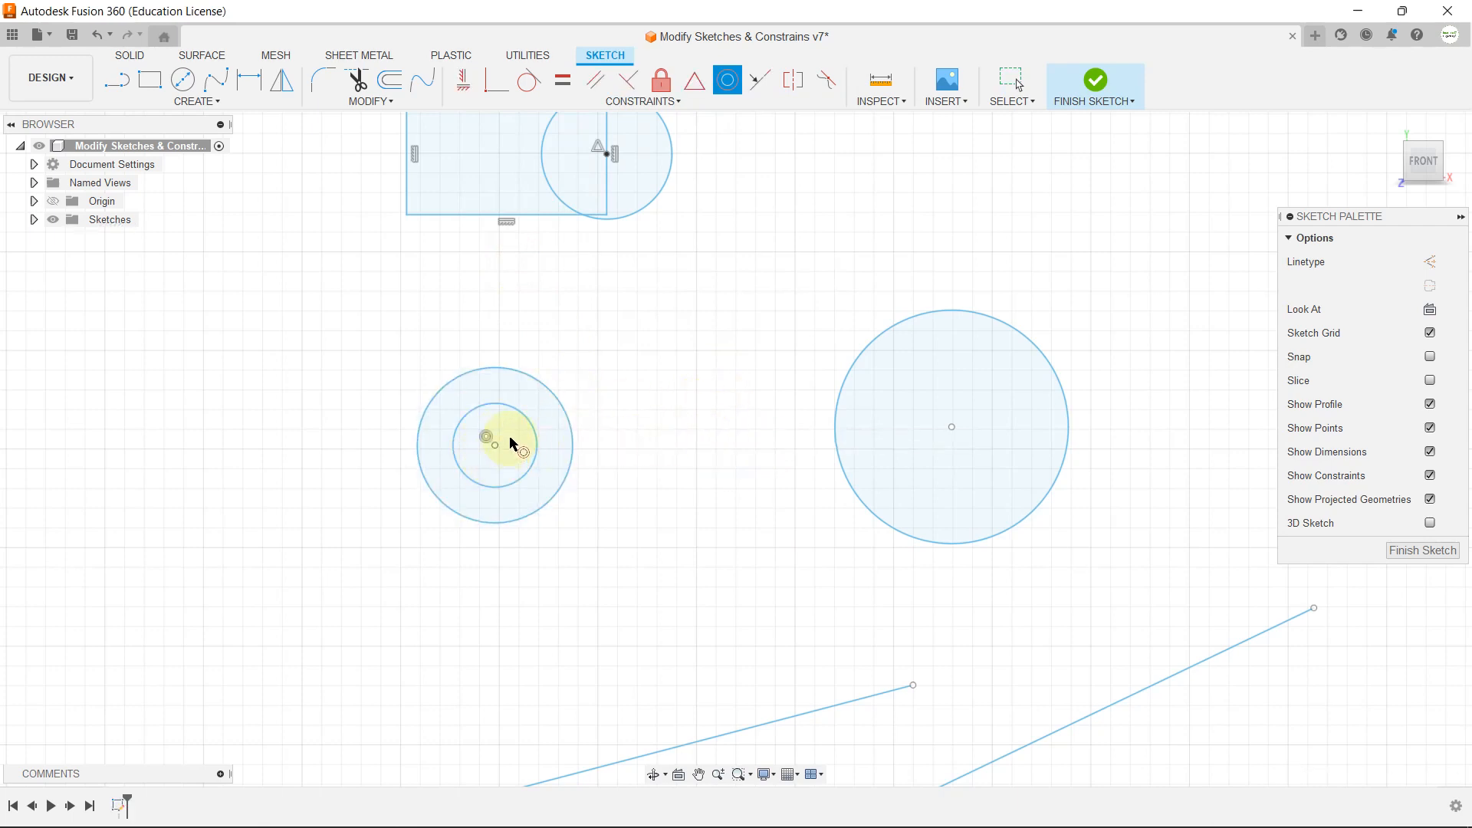
Step: Make the large circle concentric with the medium circle that already surrounds the small one
{"action": "left_click", "coordinate": [420, 435]}
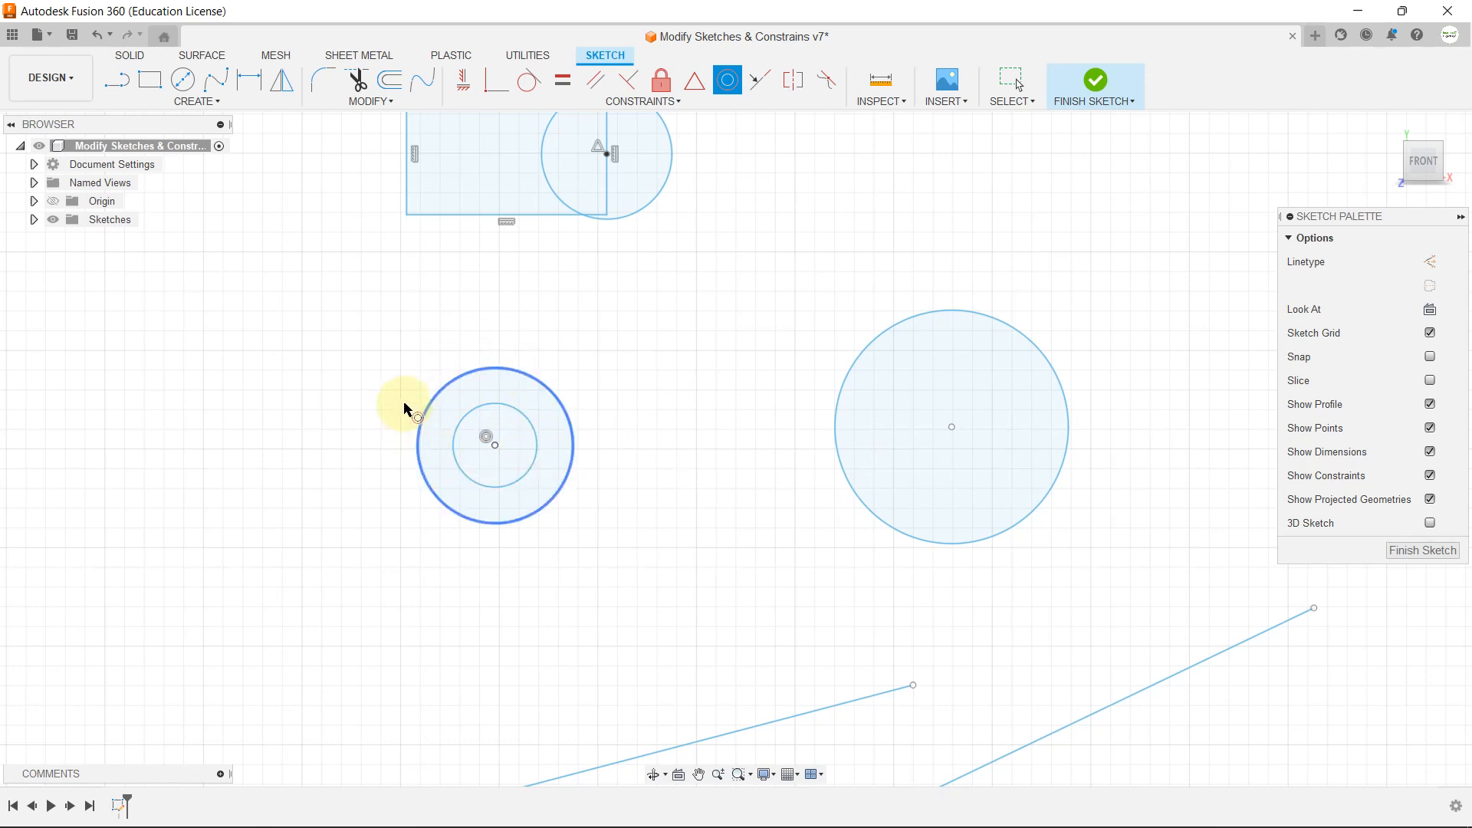
{"action": "left_click", "coordinate": [518, 381]}
{"action": "left_click", "coordinate": [885, 344]}
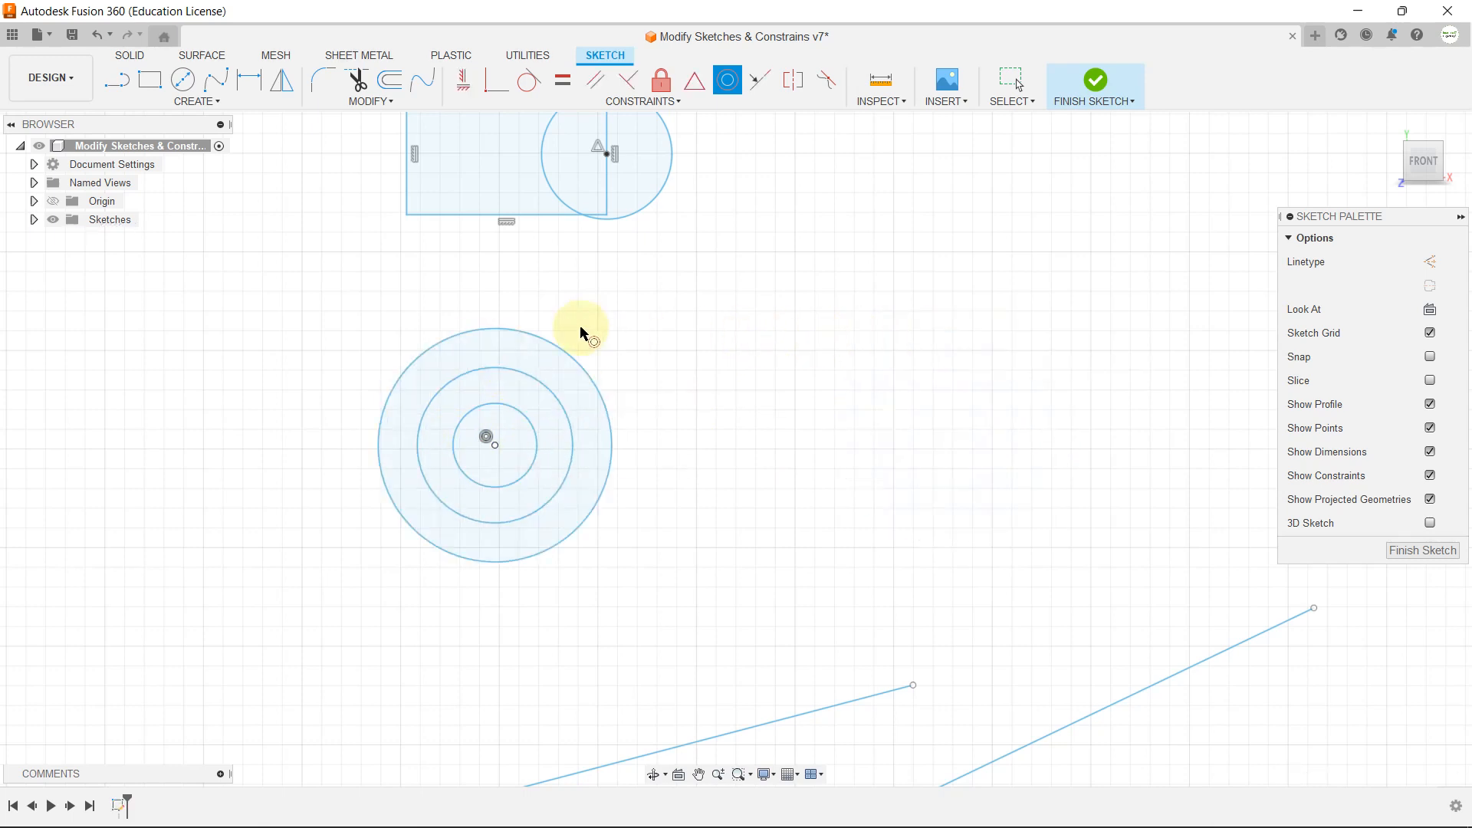
{"action": "scroll", "coordinate": [323, 460], "scroll_direction": "up", "scroll_amount": 3}
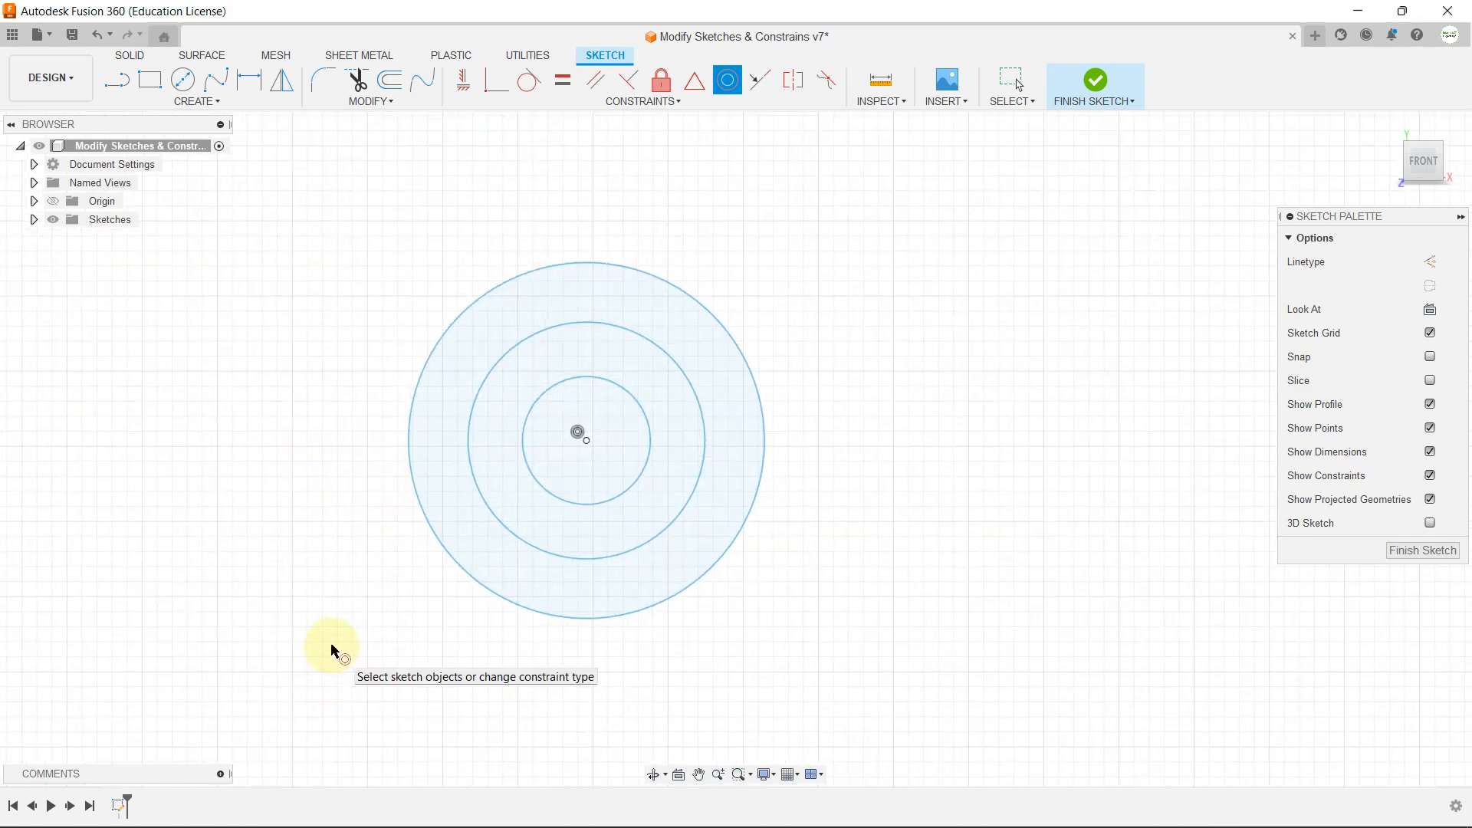
{"action": "key", "text": "Escape"}
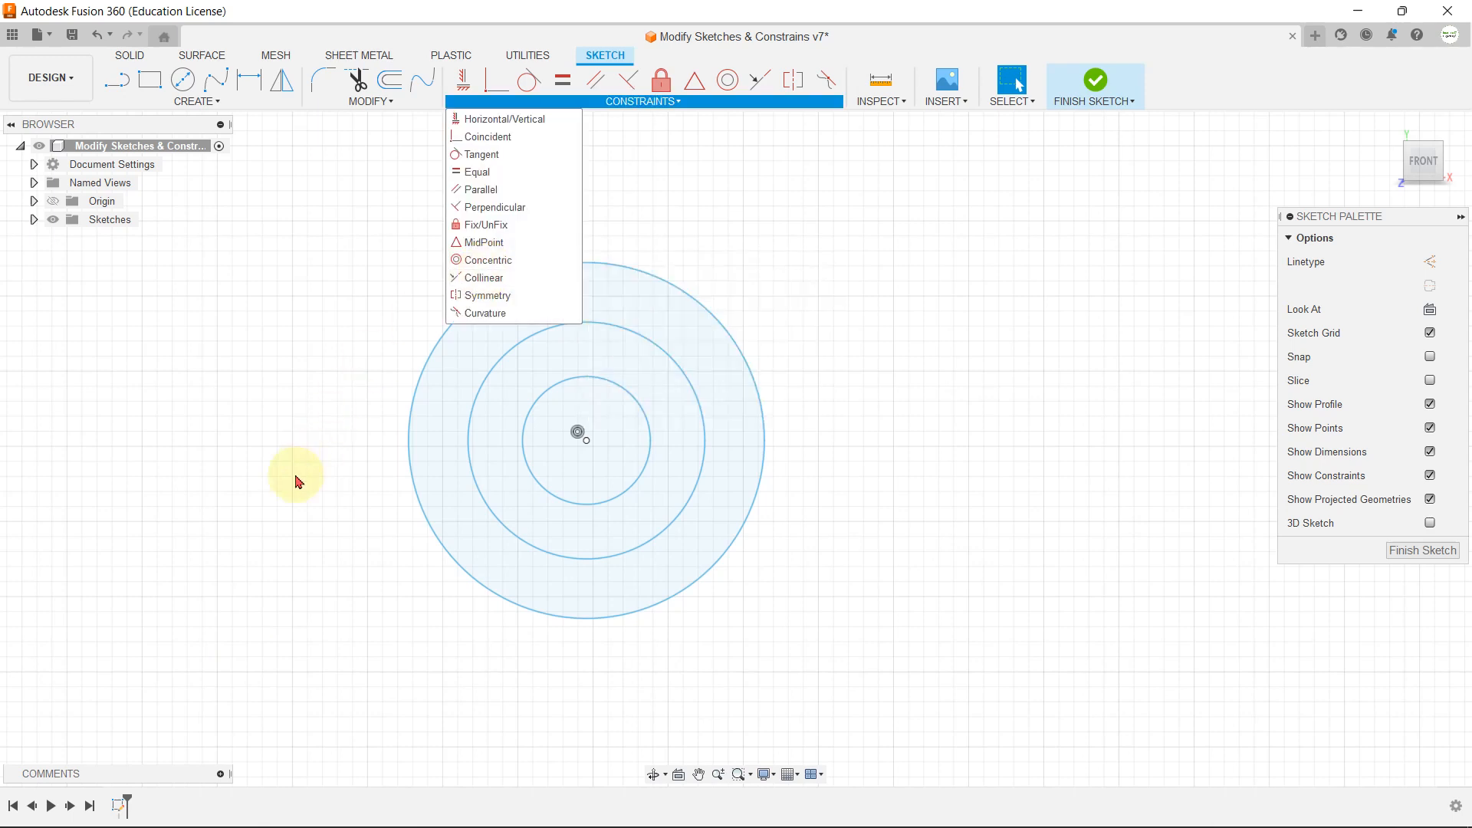
{"action": "left_click", "coordinate": [296, 476]}
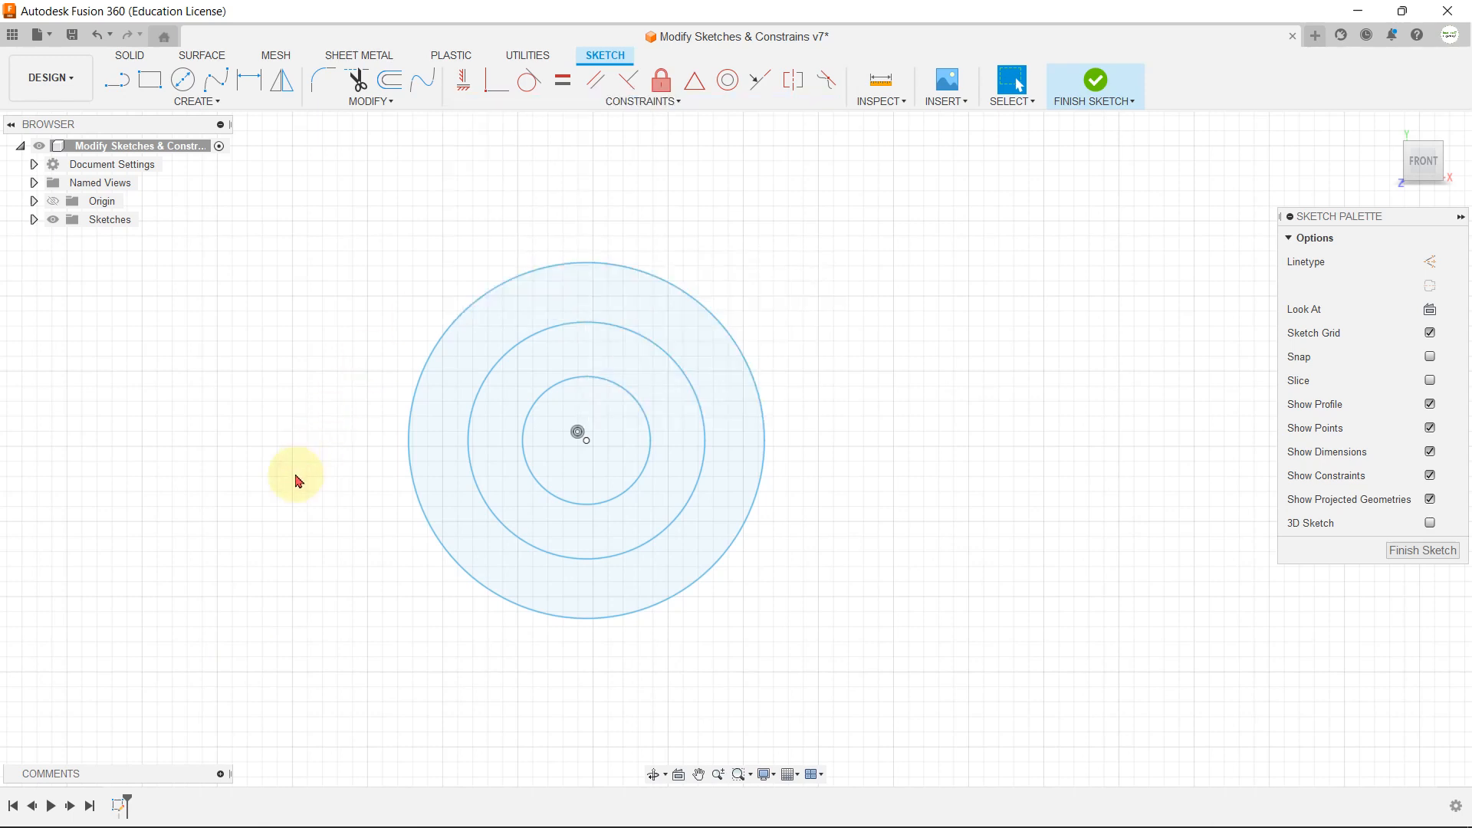
Step: Apply a Collinear constraint between the two sloped lines below the concentric circles, picking the shallower left line first
{"action": "scroll", "coordinate": [565, 328], "scroll_direction": "down", "scroll_amount": 5}
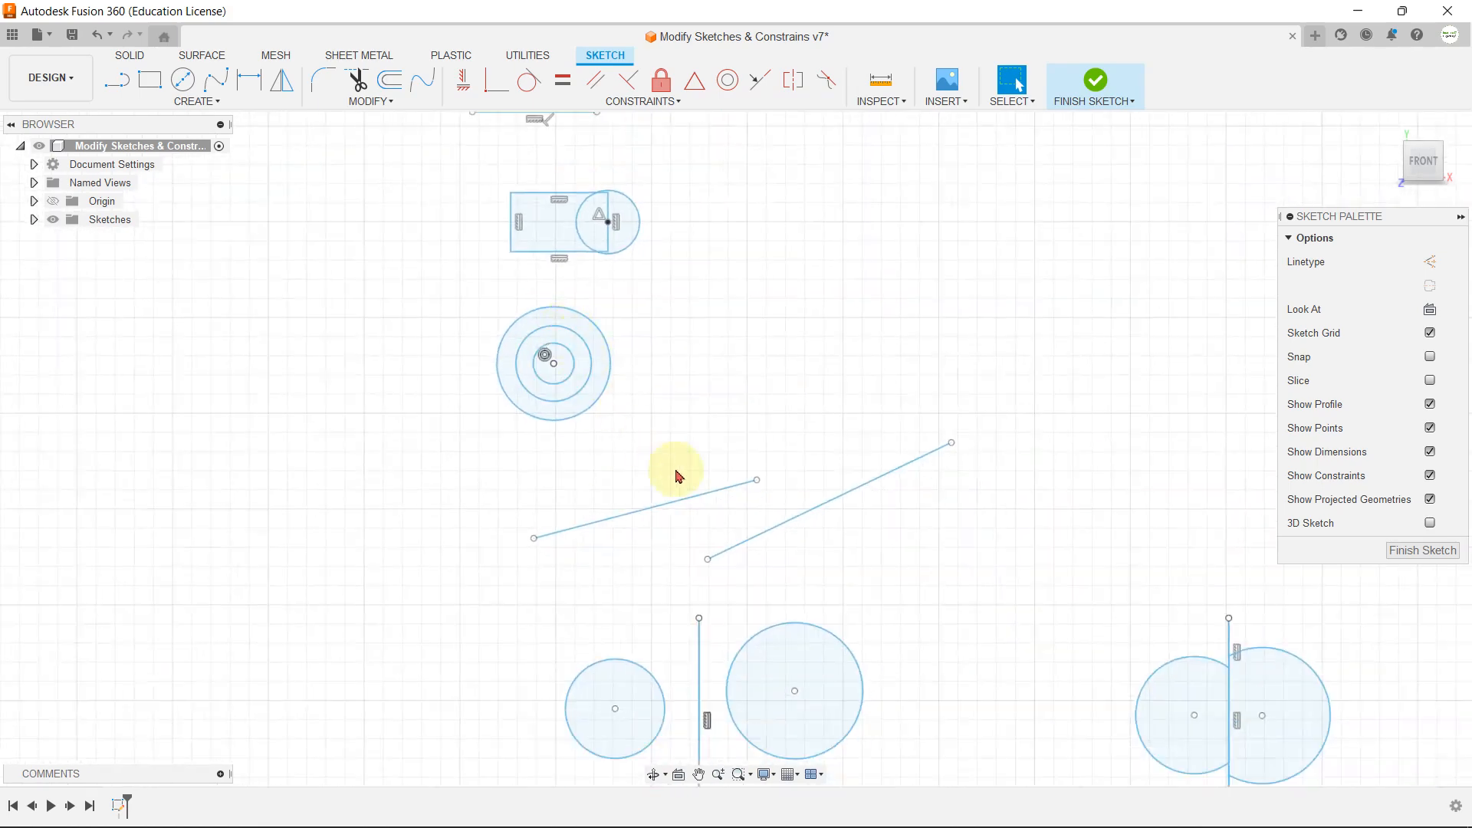
{"action": "scroll", "coordinate": [736, 537], "scroll_direction": "up", "scroll_amount": 2}
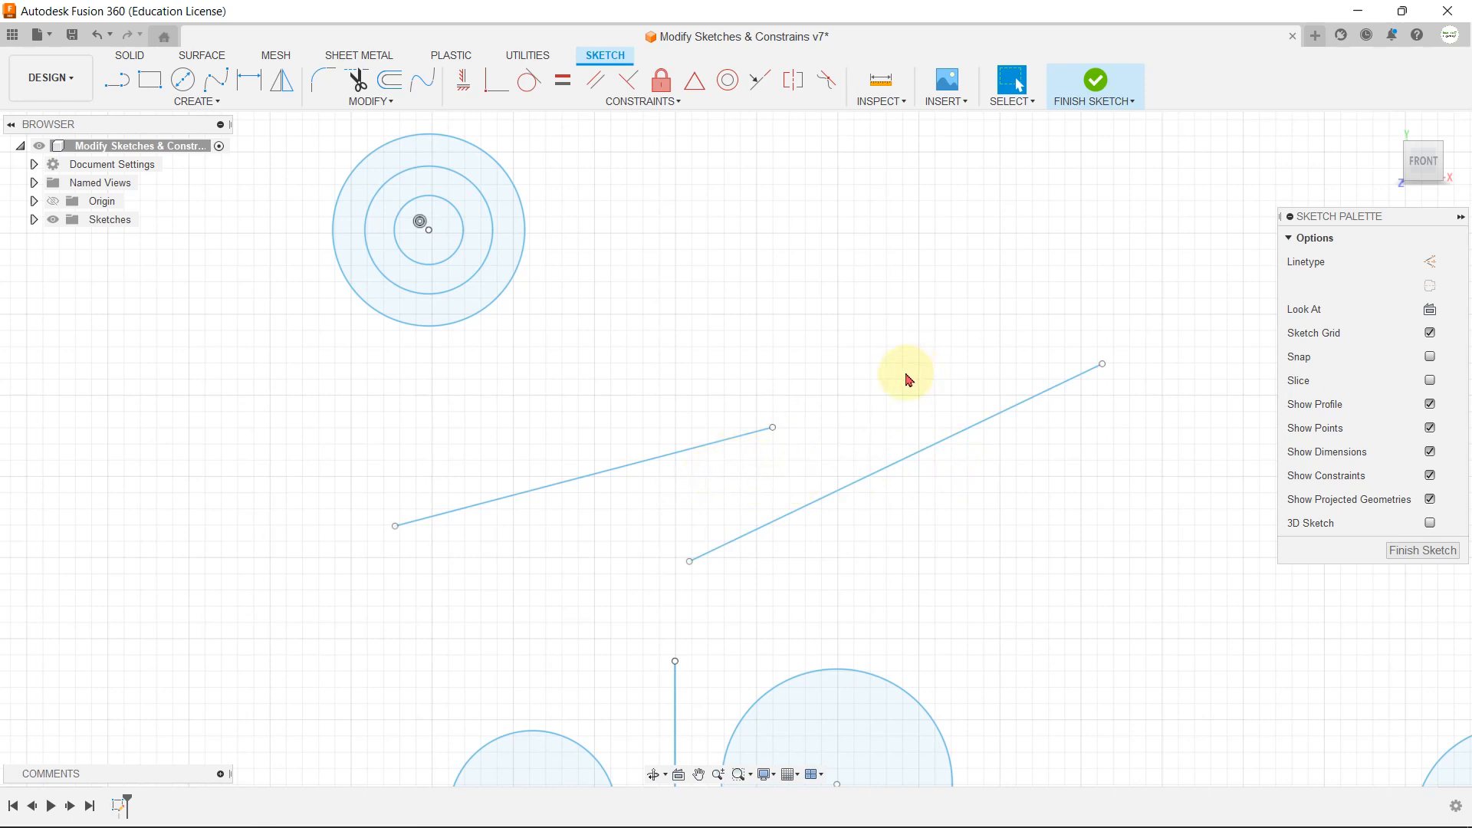
{"action": "left_click", "coordinate": [652, 102]}
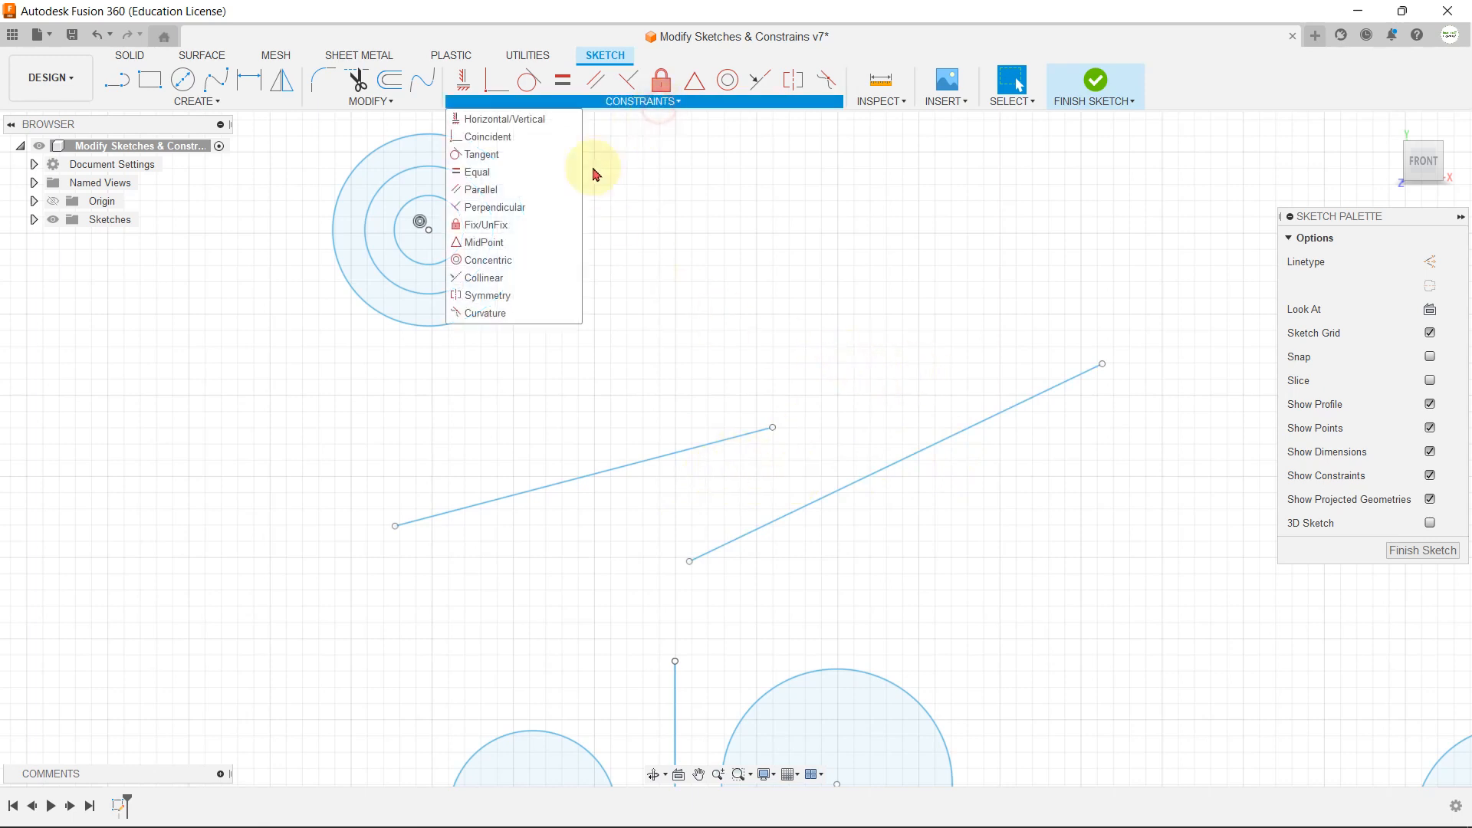
{"action": "left_click", "coordinate": [514, 278]}
{"action": "left_click", "coordinate": [689, 454]}
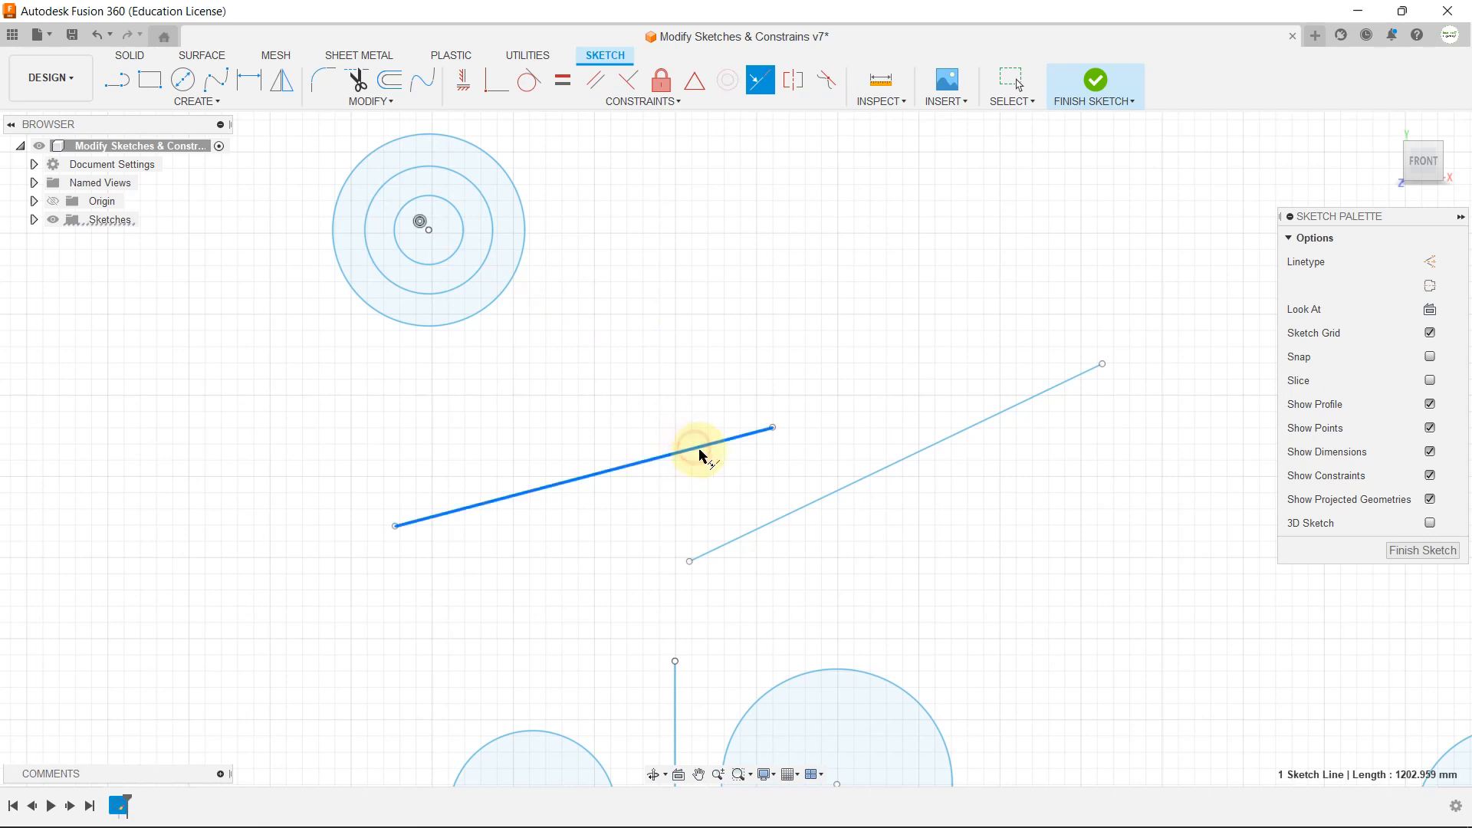
{"action": "left_click", "coordinate": [892, 463]}
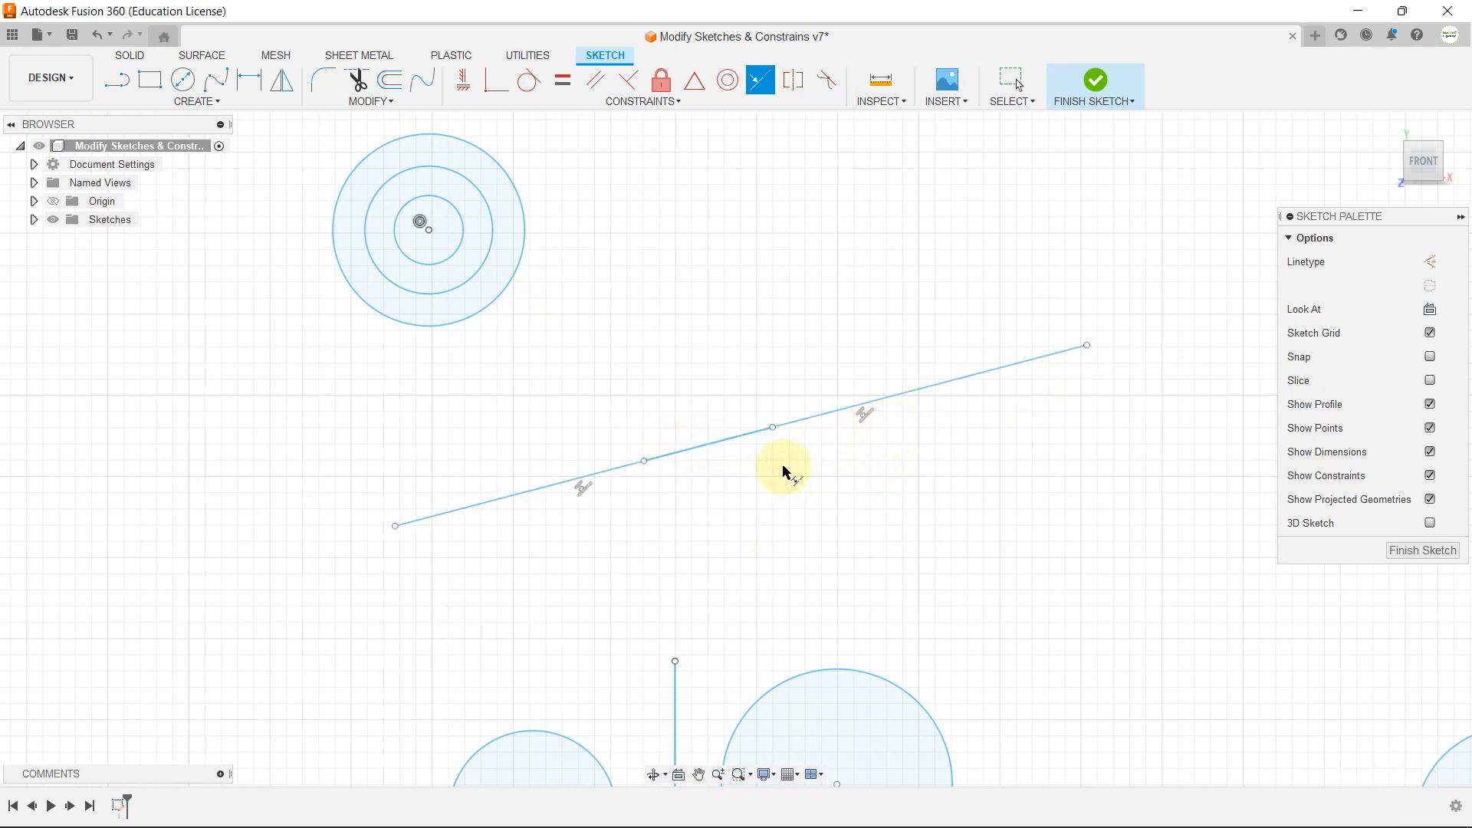
{"action": "key", "text": "Escape"}
{"action": "left_click", "coordinate": [605, 472]}
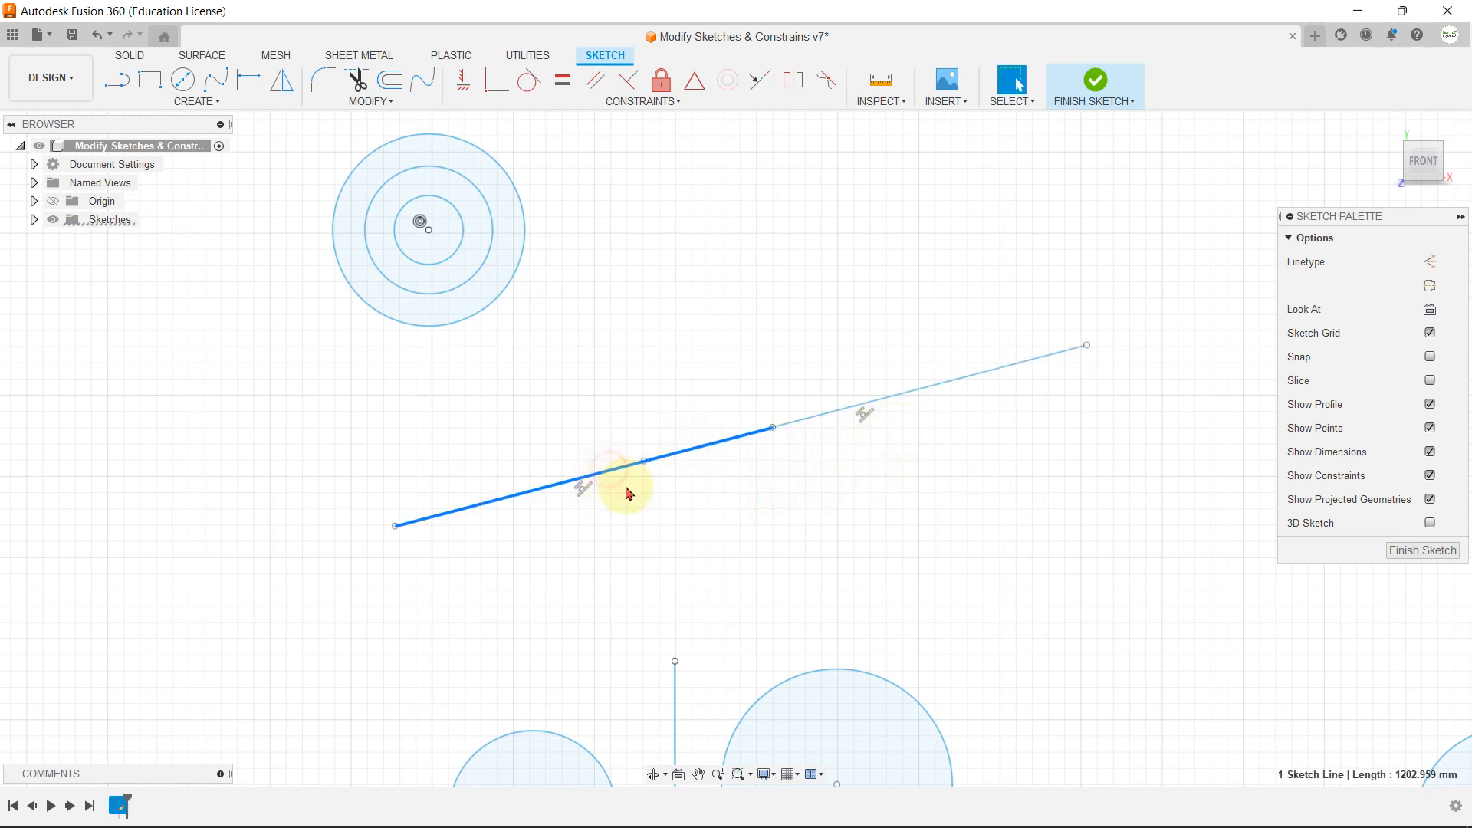
Step: Slide the right collinear line along its direction so that a small gap separates it from the left line
{"action": "left_click", "coordinate": [846, 413]}
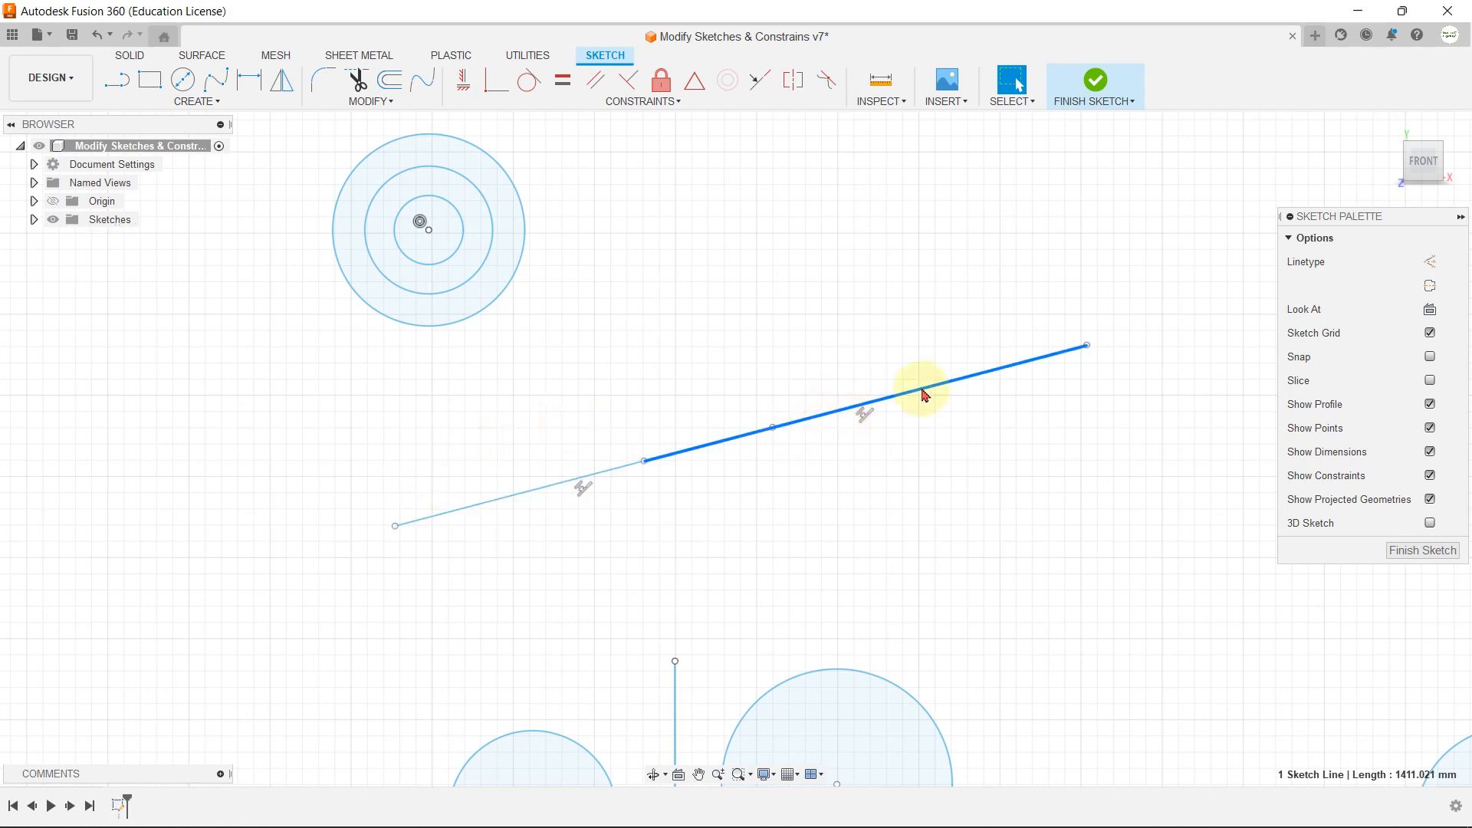
{"action": "scroll", "coordinate": [578, 457], "scroll_direction": "down", "scroll_amount": 2}
{"action": "mouse_move", "coordinate": [787, 416]}
{"action": "left_mouse_down"}
{"action": "mouse_move", "coordinate": [904, 450]}
{"action": "mouse_move", "coordinate": [950, 309]}
{"action": "mouse_move", "coordinate": [943, 384]}
{"action": "mouse_move", "coordinate": [814, 440]}
{"action": "mouse_move", "coordinate": [648, 470]}
{"action": "mouse_move", "coordinate": [825, 427]}
{"action": "mouse_move", "coordinate": [963, 306]}
{"action": "mouse_move", "coordinate": [978, 406]}
{"action": "mouse_move", "coordinate": [887, 443]}
{"action": "mouse_move", "coordinate": [976, 296]}
{"action": "mouse_move", "coordinate": [884, 470]}
{"action": "mouse_move", "coordinate": [995, 343]}
{"action": "mouse_move", "coordinate": [1002, 384]}
{"action": "mouse_move", "coordinate": [953, 407]}
{"action": "mouse_move", "coordinate": [956, 309]}
{"action": "mouse_move", "coordinate": [957, 416]}
{"action": "mouse_move", "coordinate": [1061, 384]}
{"action": "mouse_move", "coordinate": [930, 342]}
{"action": "mouse_move", "coordinate": [902, 371]}
{"action": "left_mouse_up"}
{"action": "left_click", "coordinate": [870, 443]}
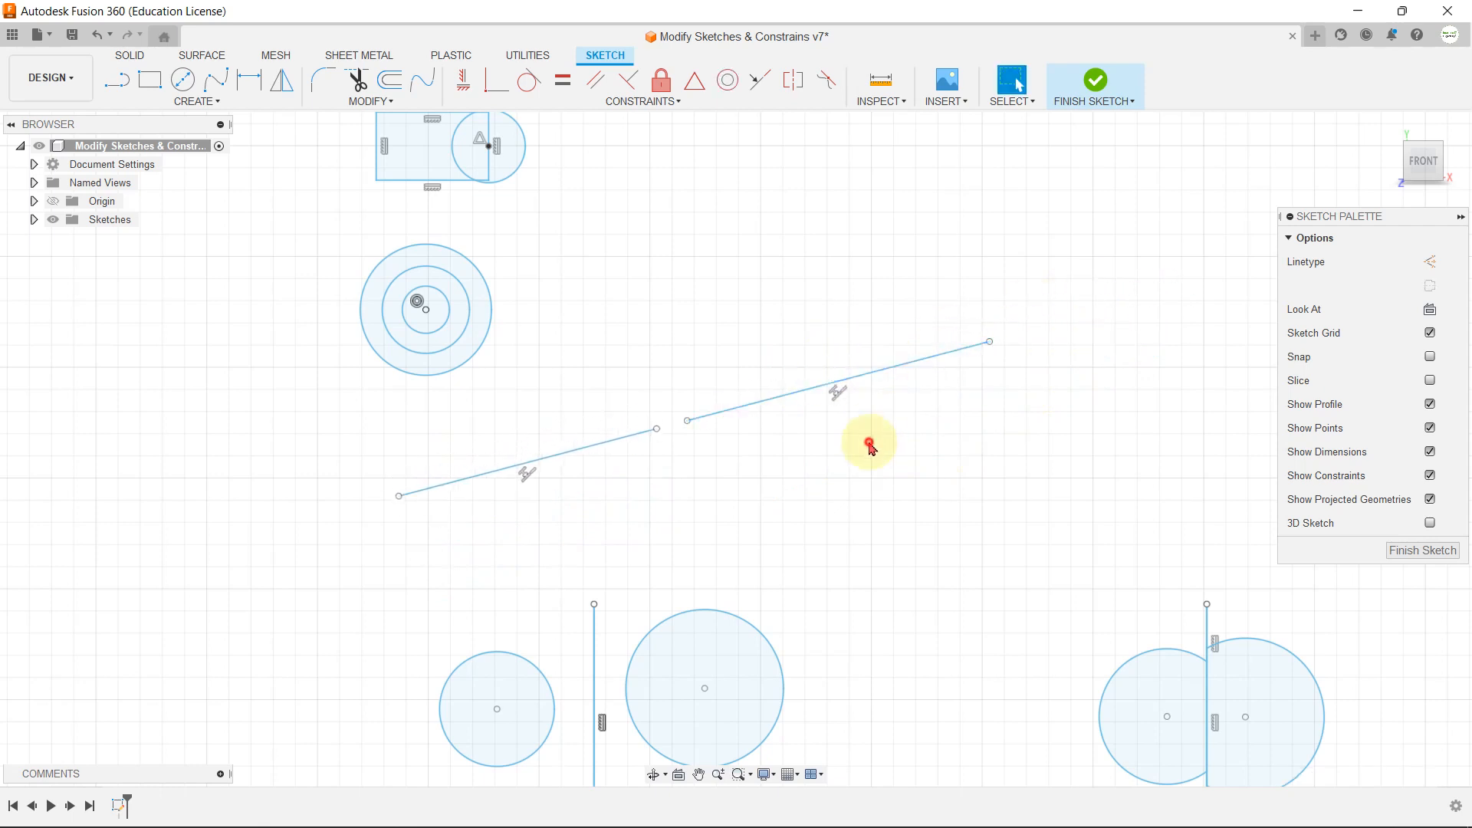
Step: Apply a Symmetry constraint to the two separate circles about the vertical line between them, picking the left circle first
{"action": "left_click", "coordinate": [694, 100]}
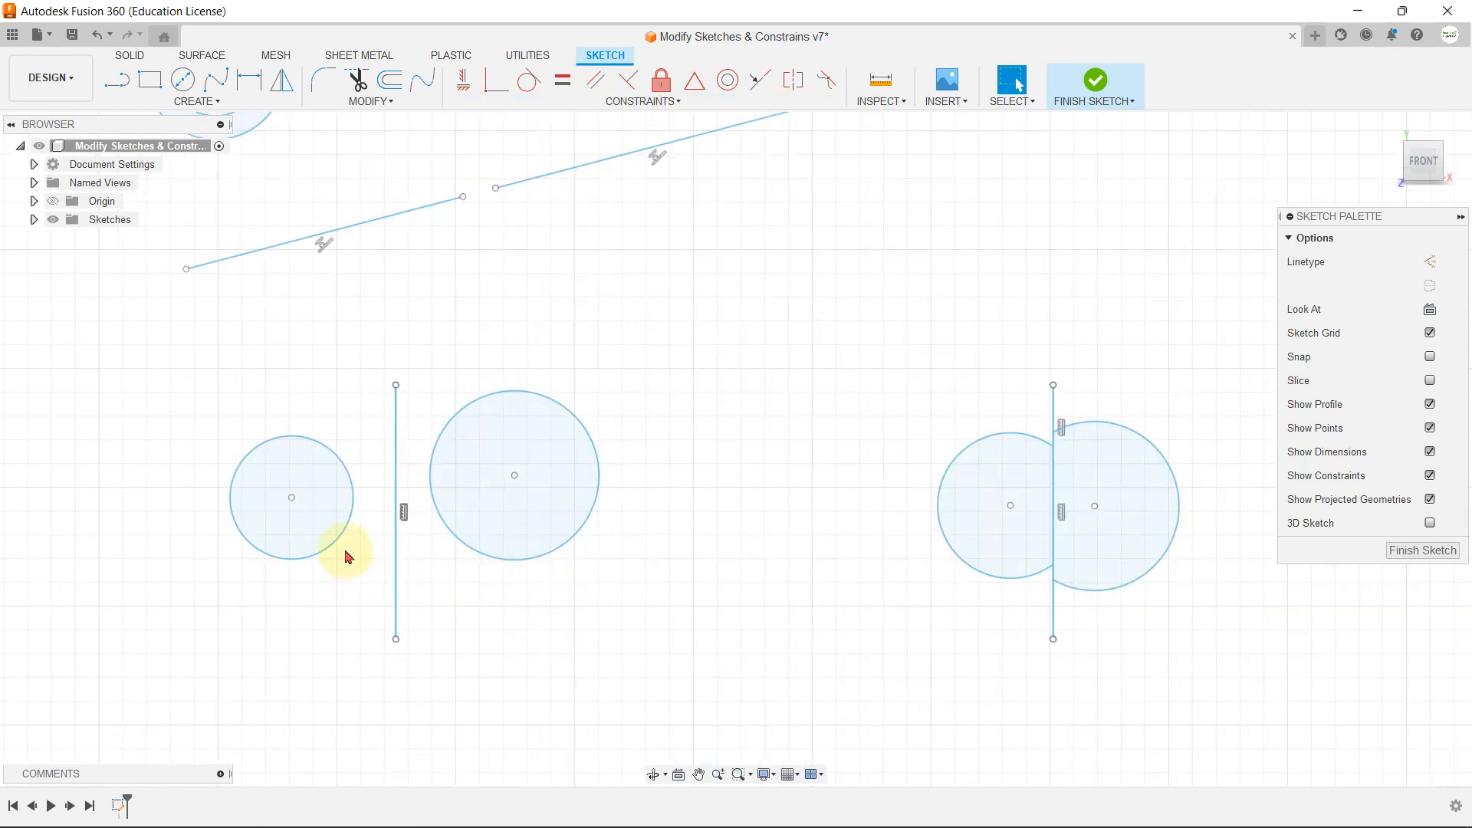
{"action": "left_click", "coordinate": [627, 102]}
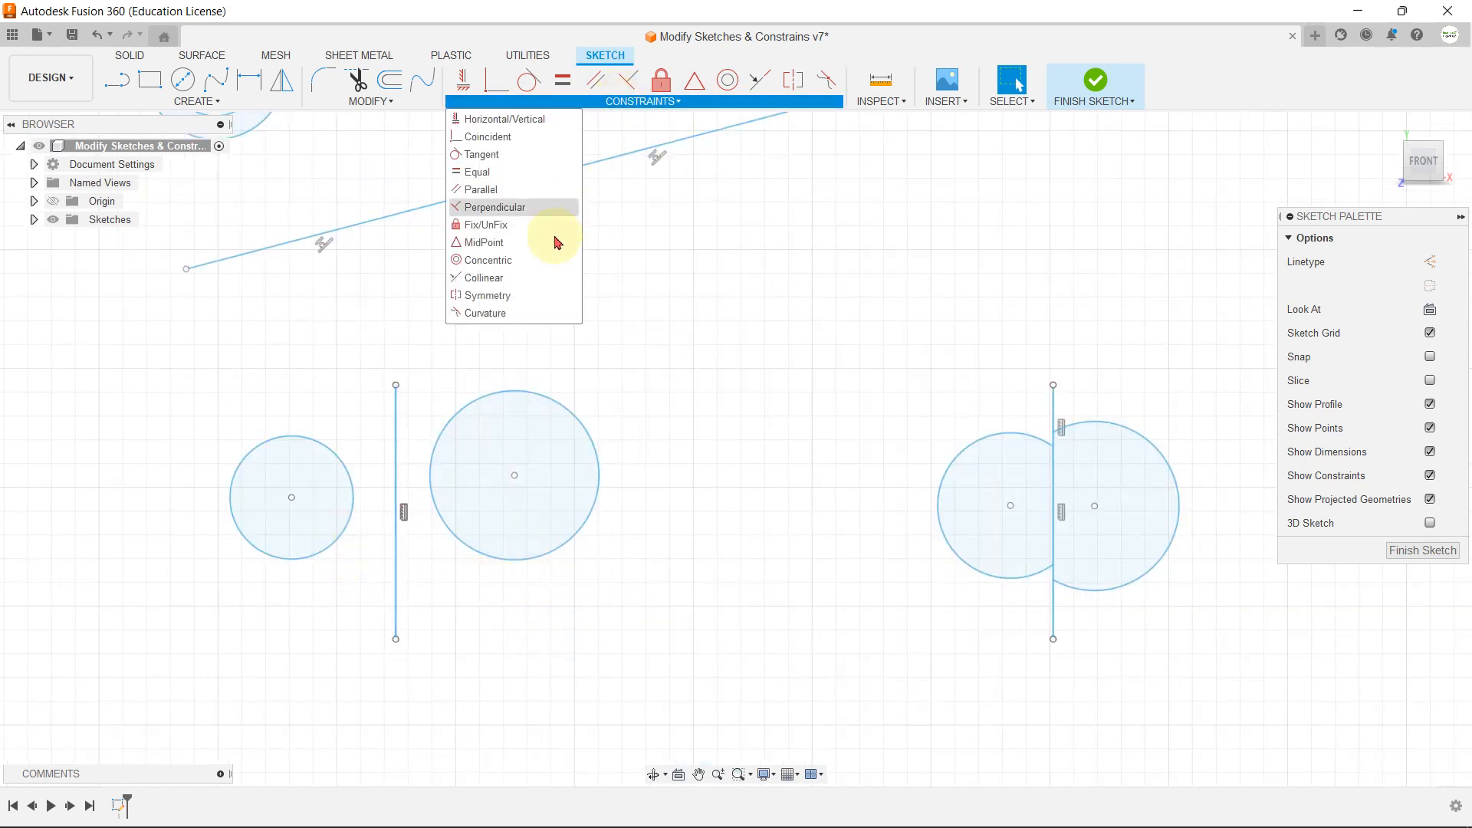
{"action": "left_click", "coordinate": [514, 301]}
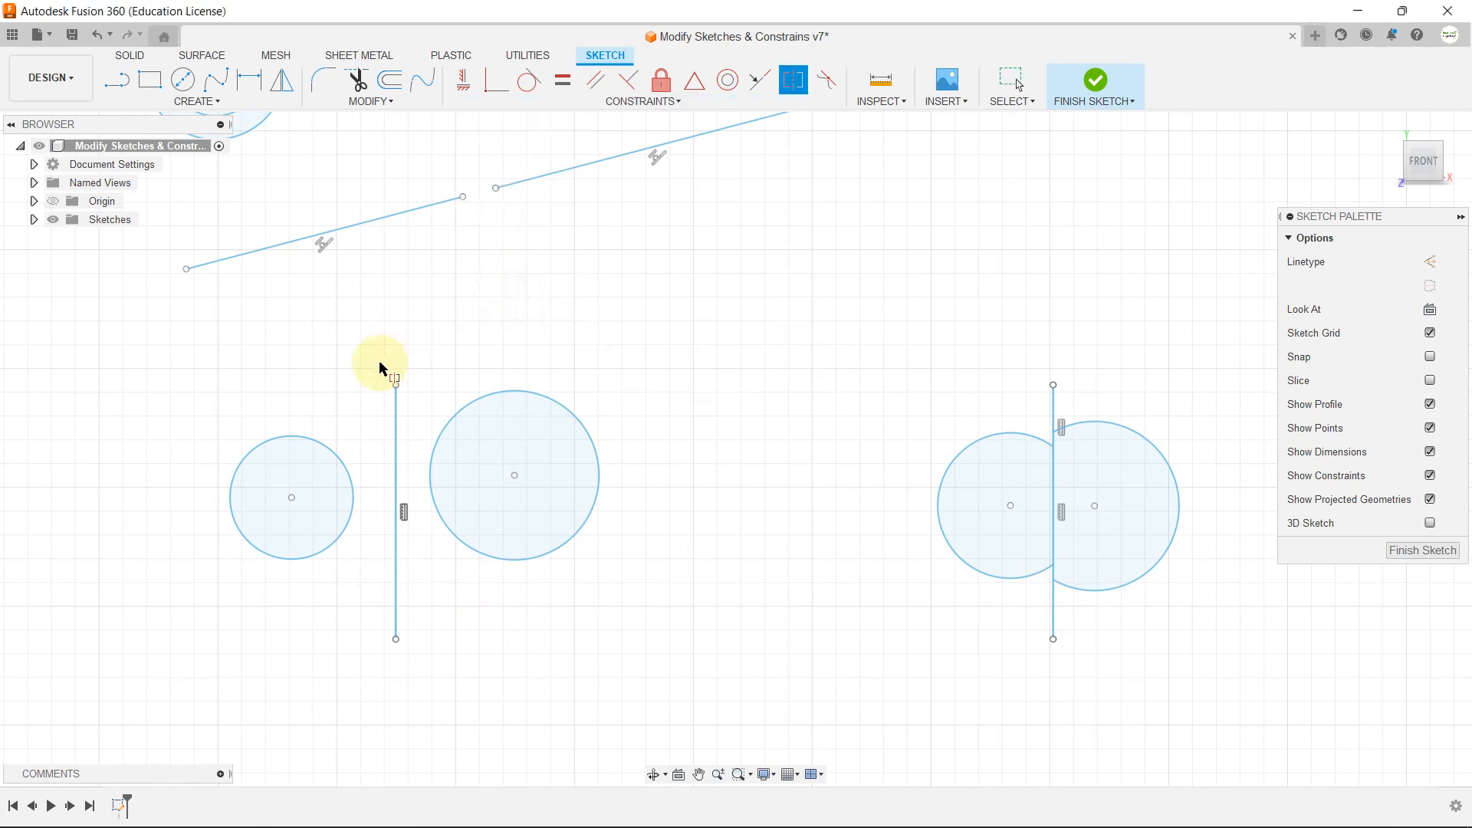
{"action": "left_click", "coordinate": [328, 451]}
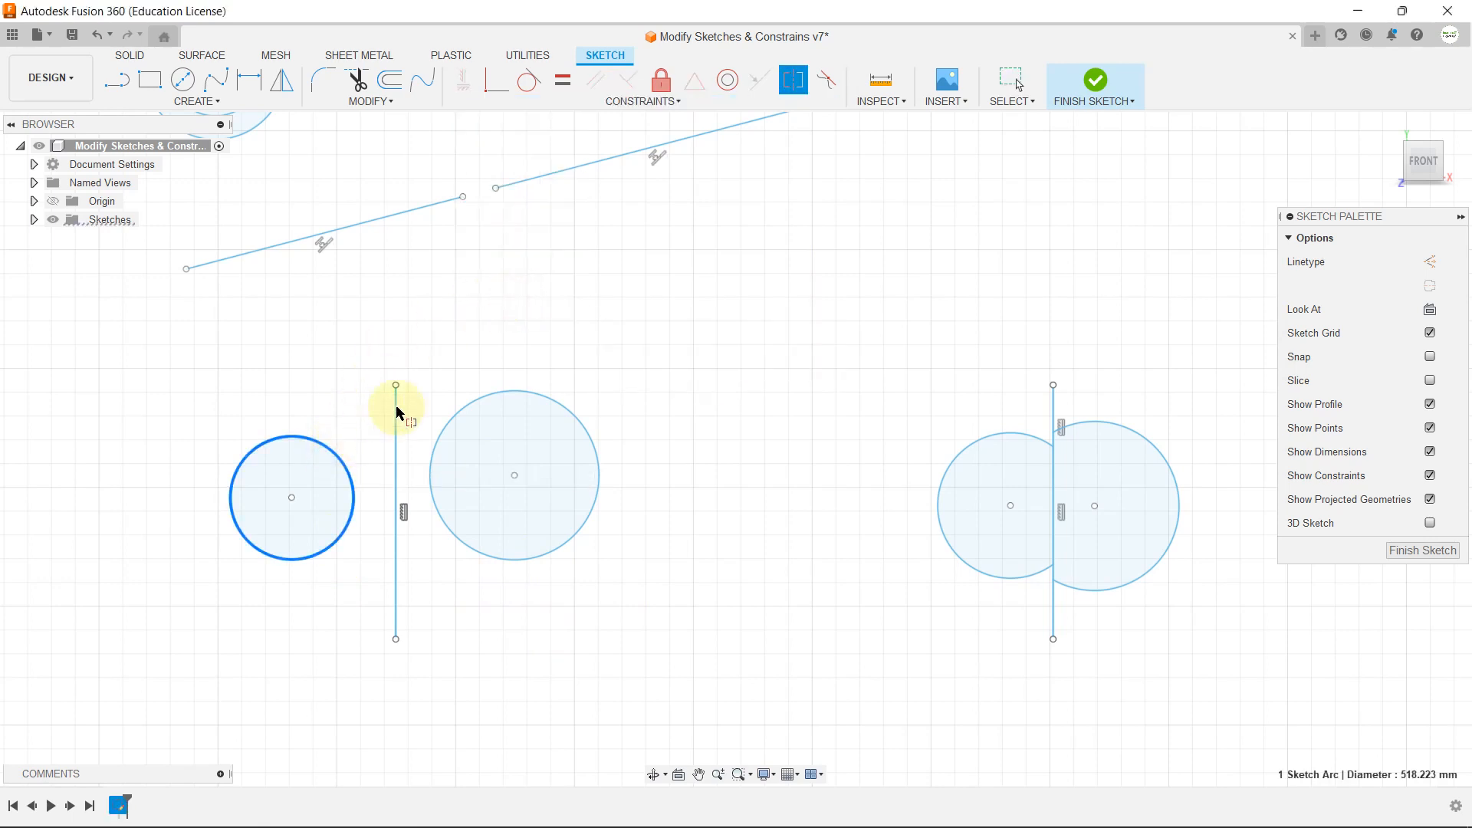
{"action": "left_click", "coordinate": [489, 399]}
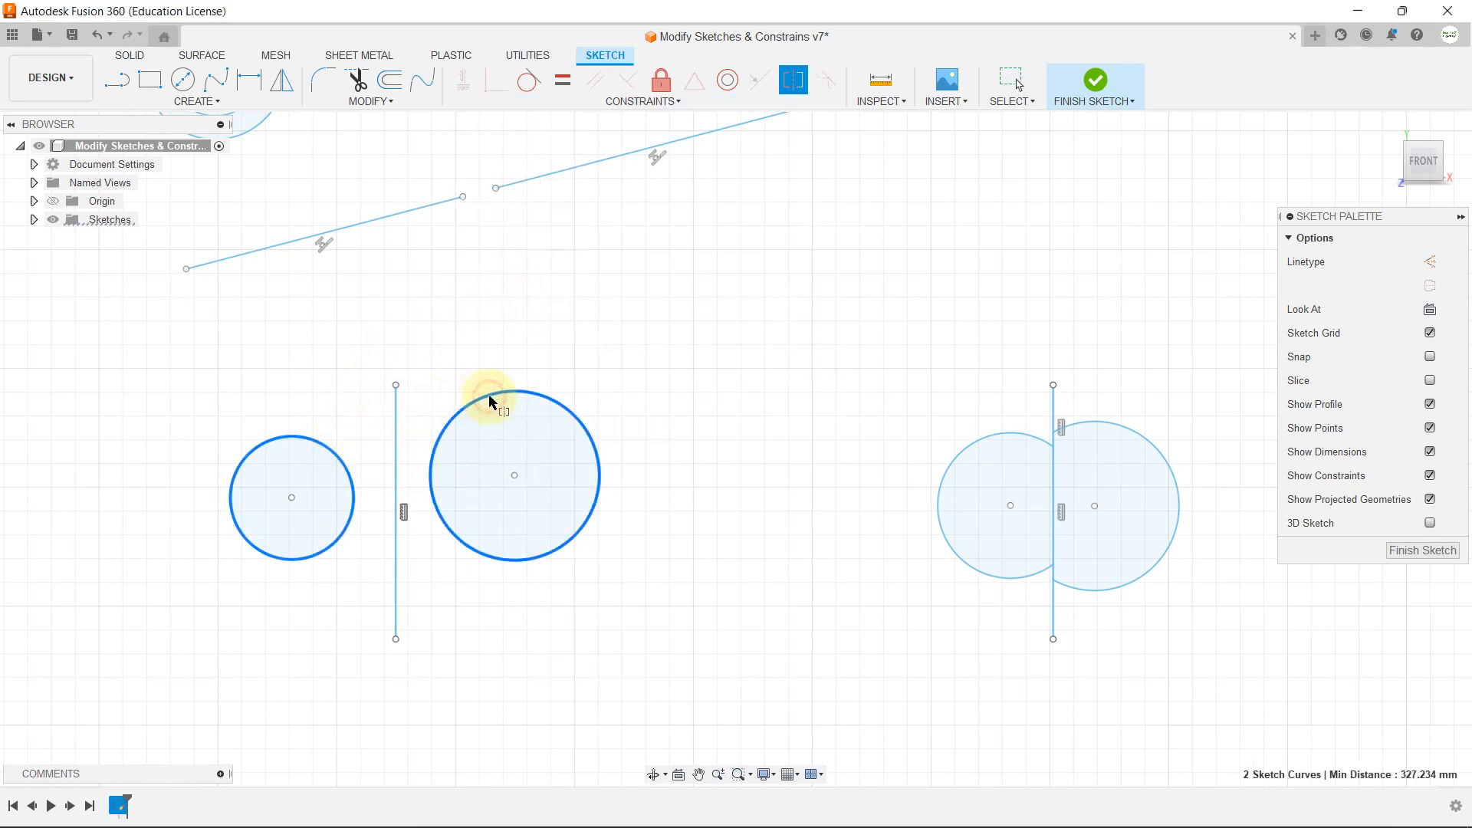
{"action": "left_click", "coordinate": [397, 400]}
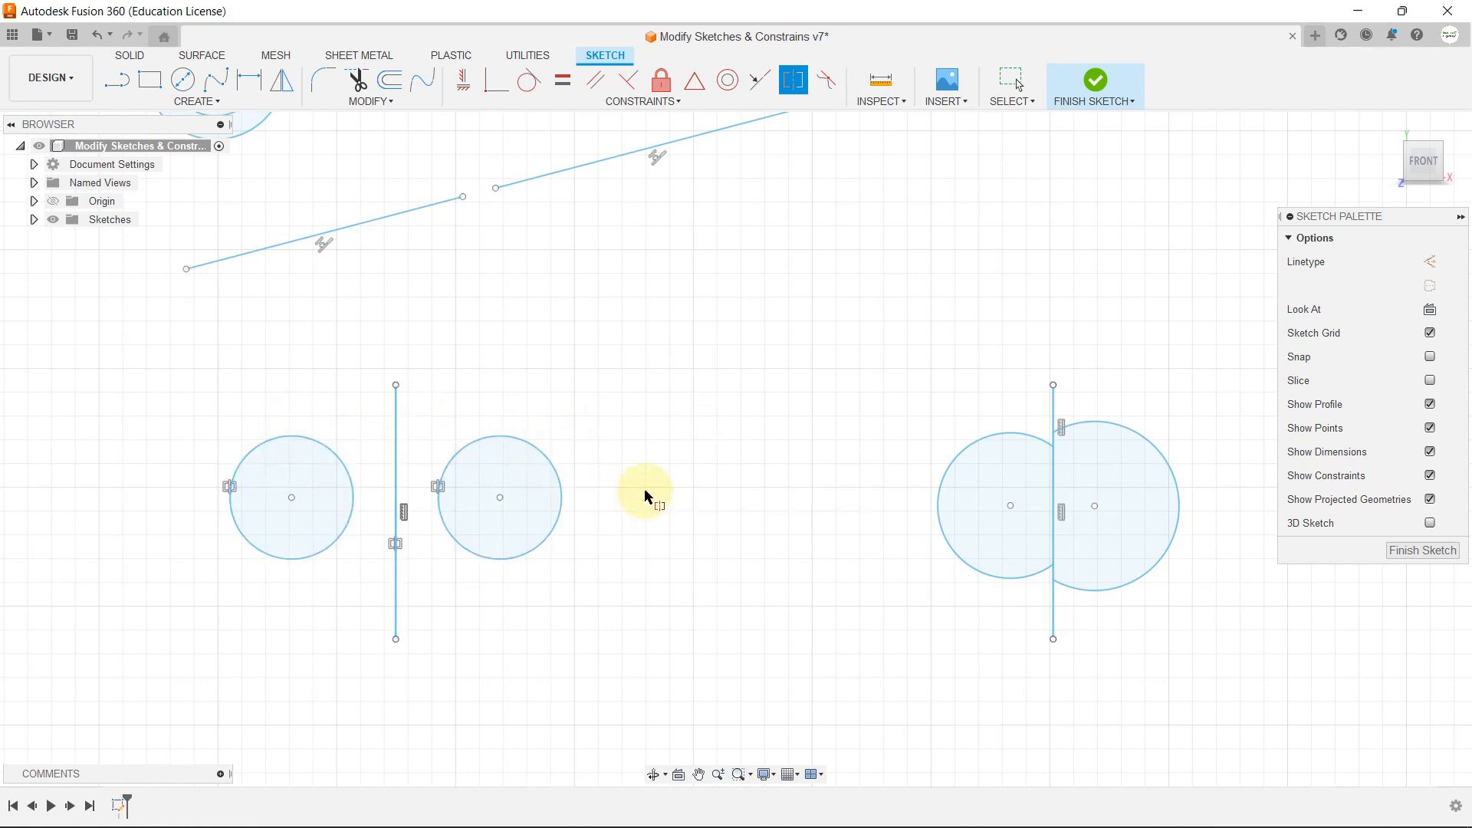
{"action": "scroll", "coordinate": [541, 386], "scroll_direction": "down", "scroll_amount": 3}
{"action": "scroll", "coordinate": [972, 496], "scroll_direction": "up", "scroll_amount": 5}
{"action": "key", "text": "Escape"}
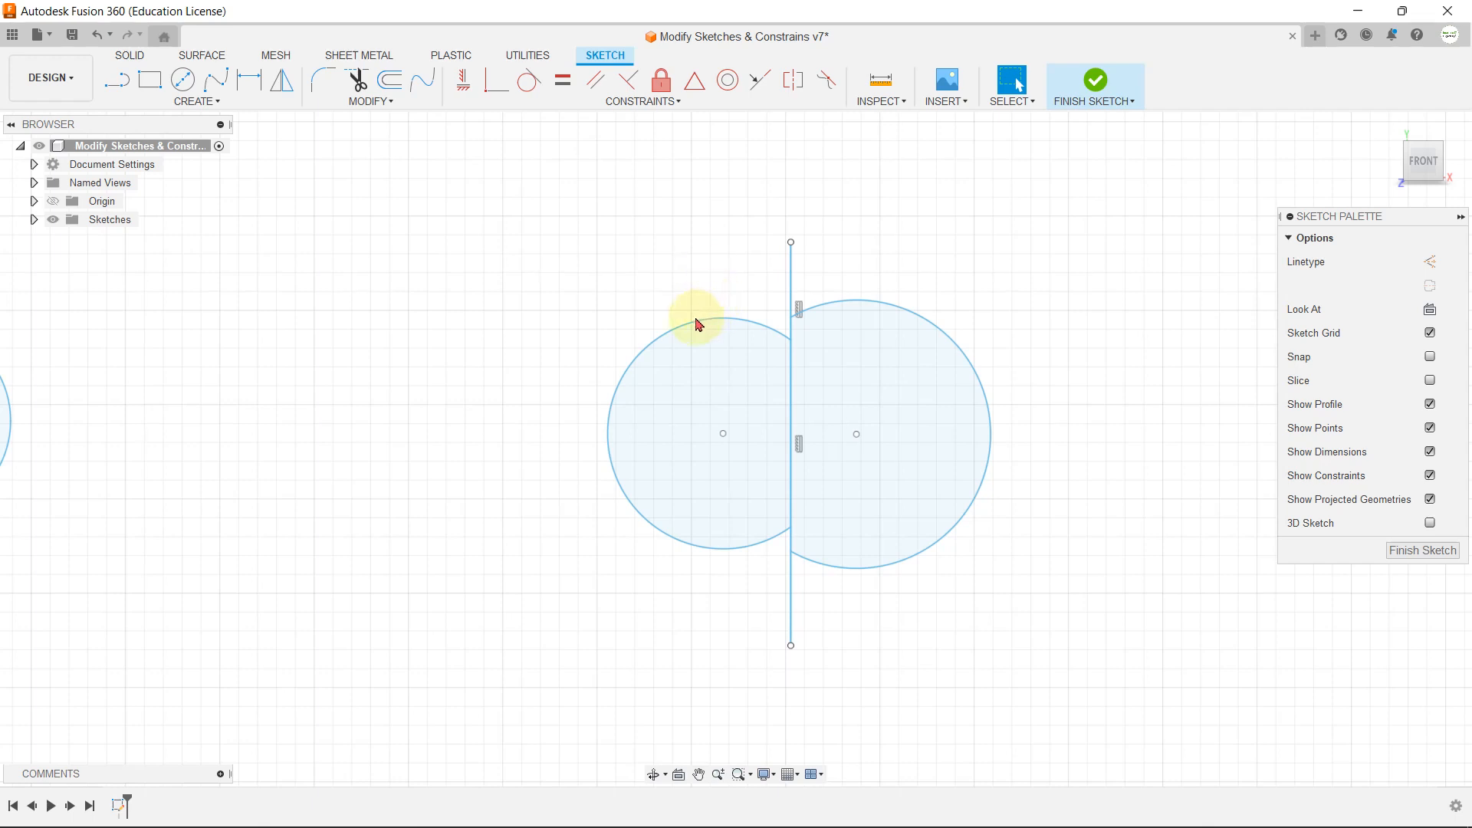
Step: Apply a Symmetry constraint to the two arcs that meet at the other vertical line, using that line as symmetry line
{"action": "left_click", "coordinate": [642, 102]}
{"action": "left_click", "coordinate": [518, 298]}
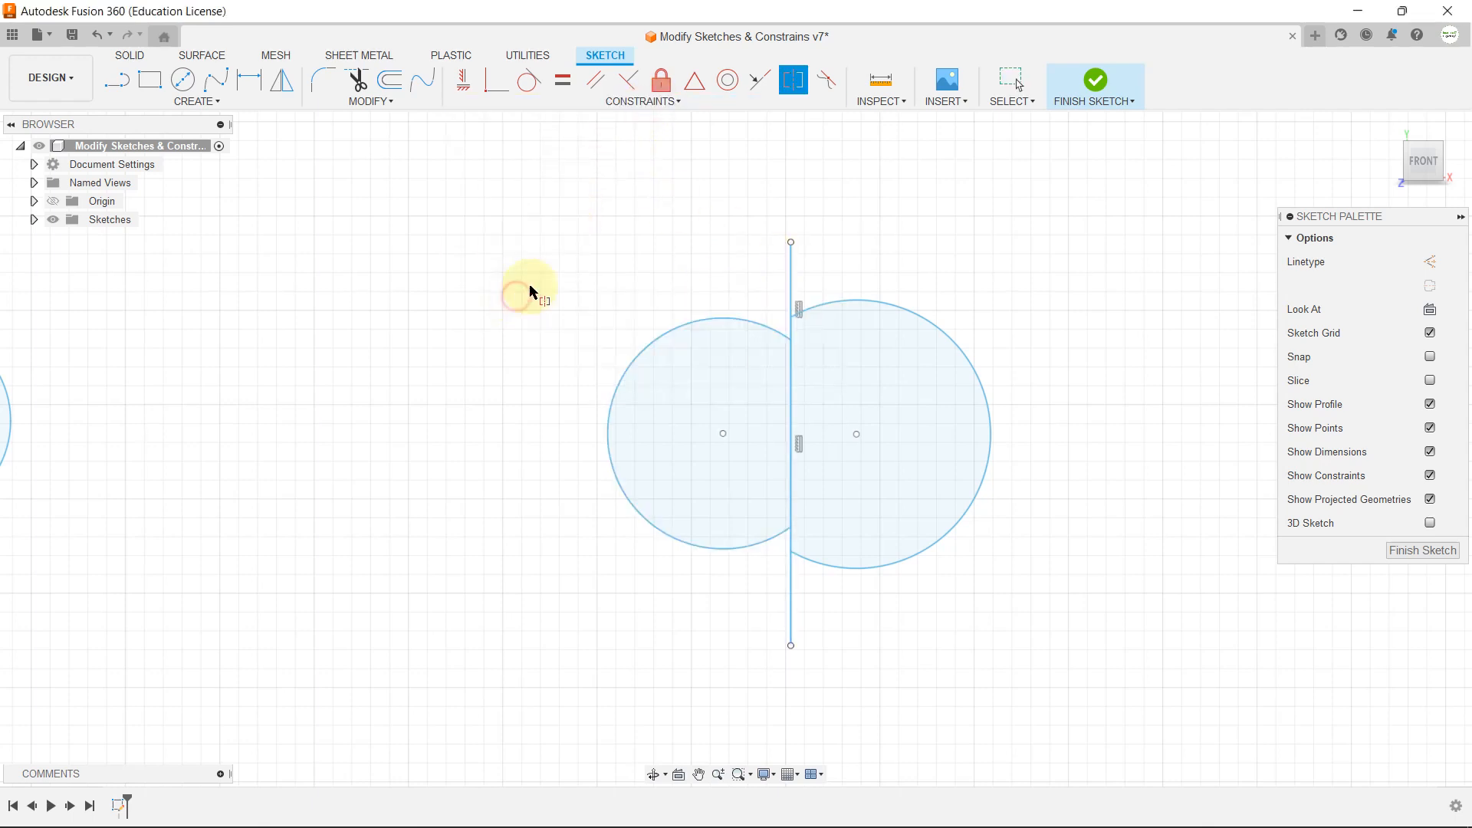
{"action": "left_click", "coordinate": [705, 320]}
{"action": "left_click", "coordinate": [869, 307]}
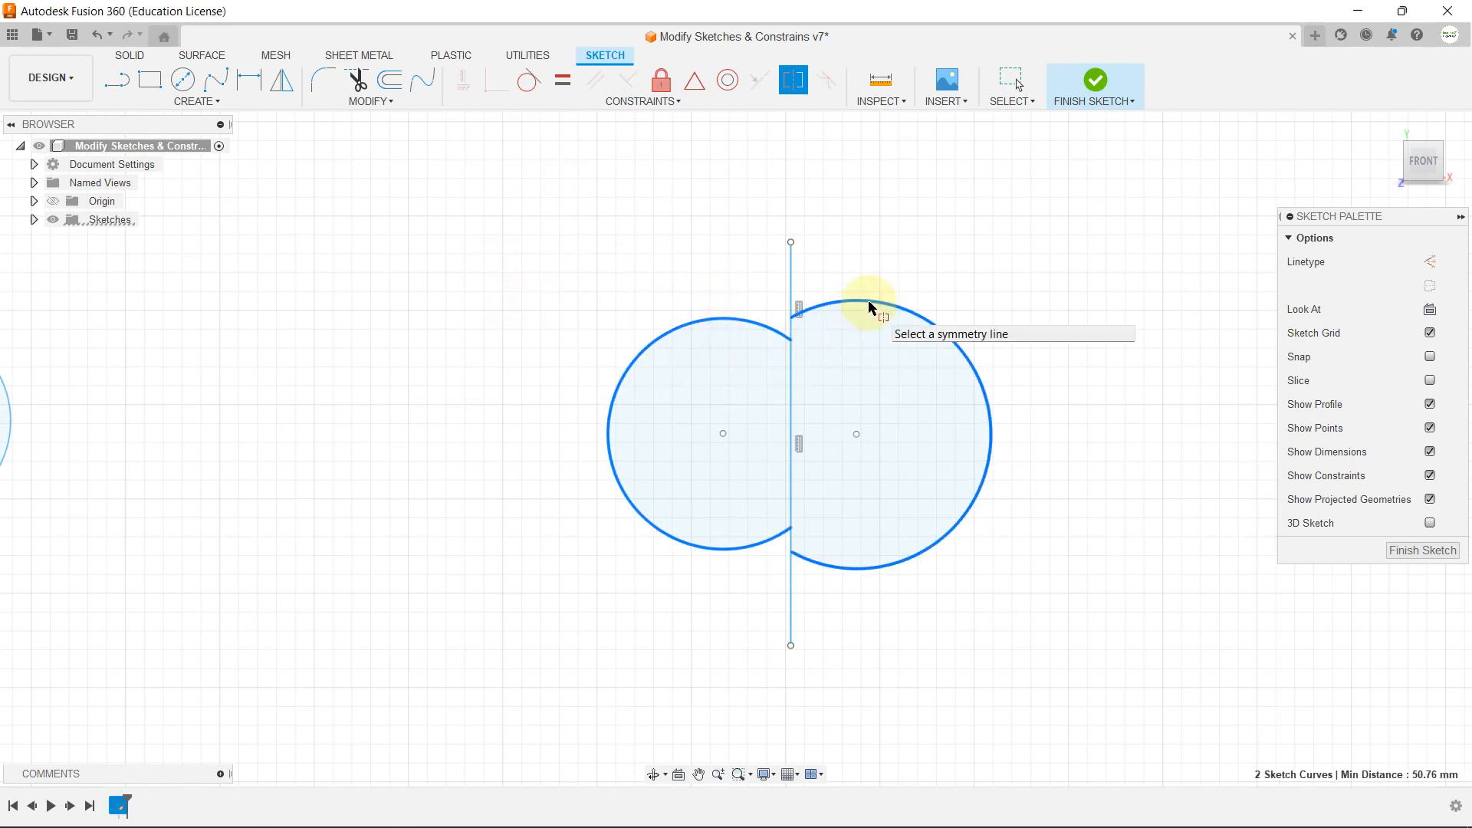
{"action": "left_click", "coordinate": [791, 258]}
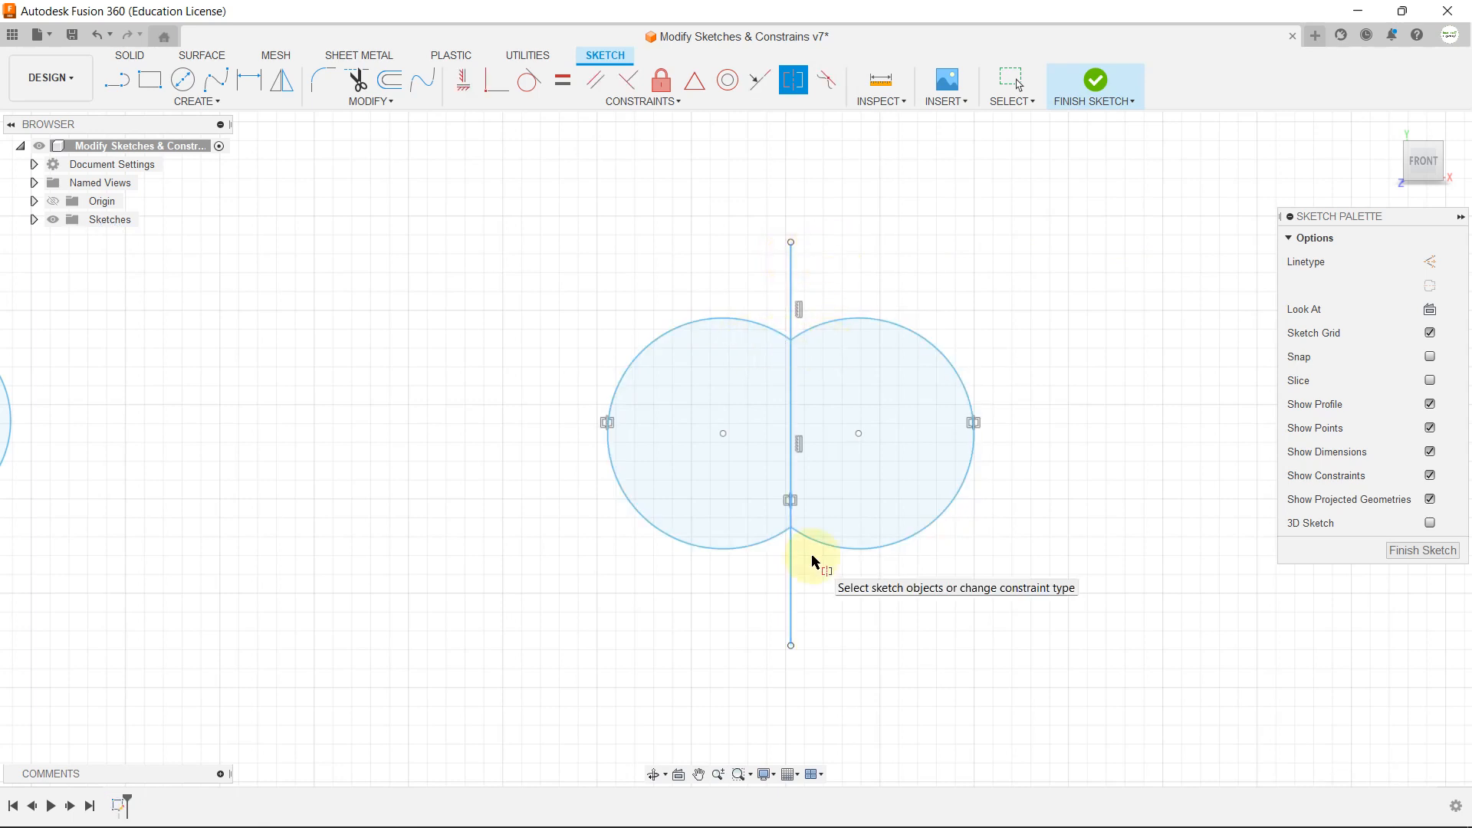
{"action": "left_click", "coordinate": [642, 102]}
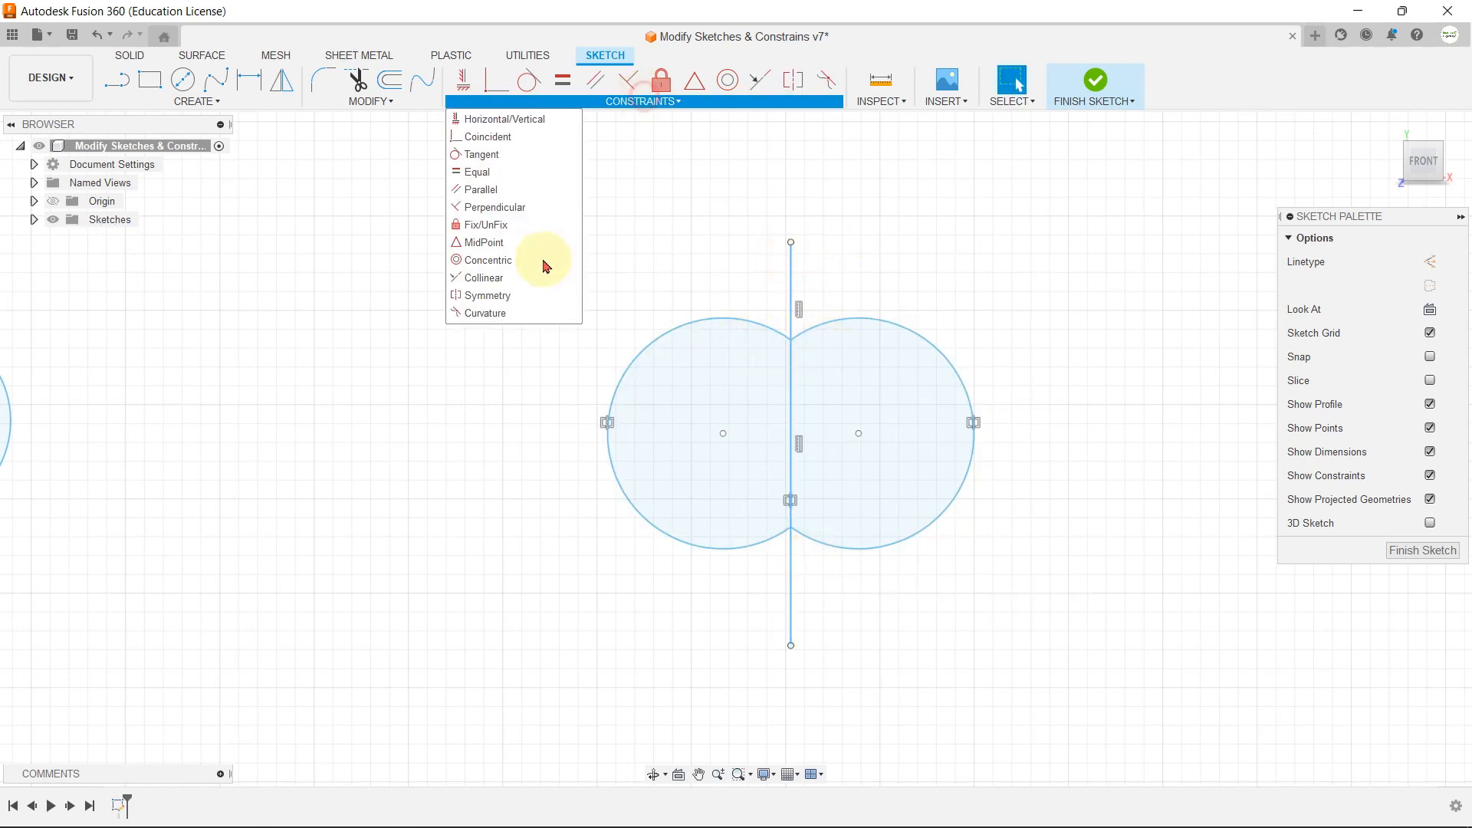
{"action": "left_click", "coordinate": [976, 252]}
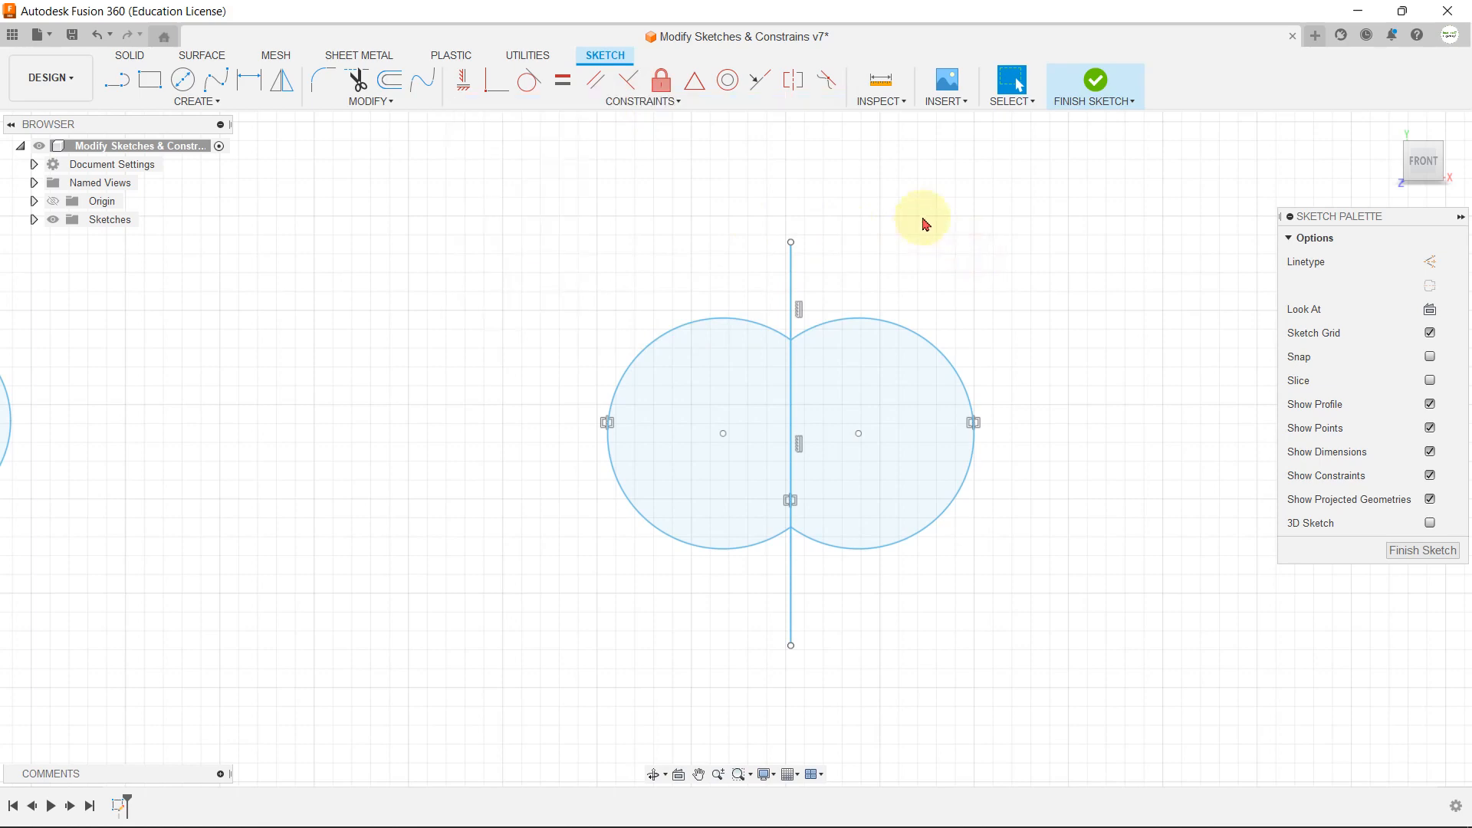
Step: Apply a Curvature constraint between the sloped line and the control-point spline connected to its upper end
{"action": "scroll", "coordinate": [849, 421], "scroll_direction": "down", "scroll_amount": 3}
{"action": "scroll", "coordinate": [790, 251], "scroll_direction": "down", "scroll_amount": 2}
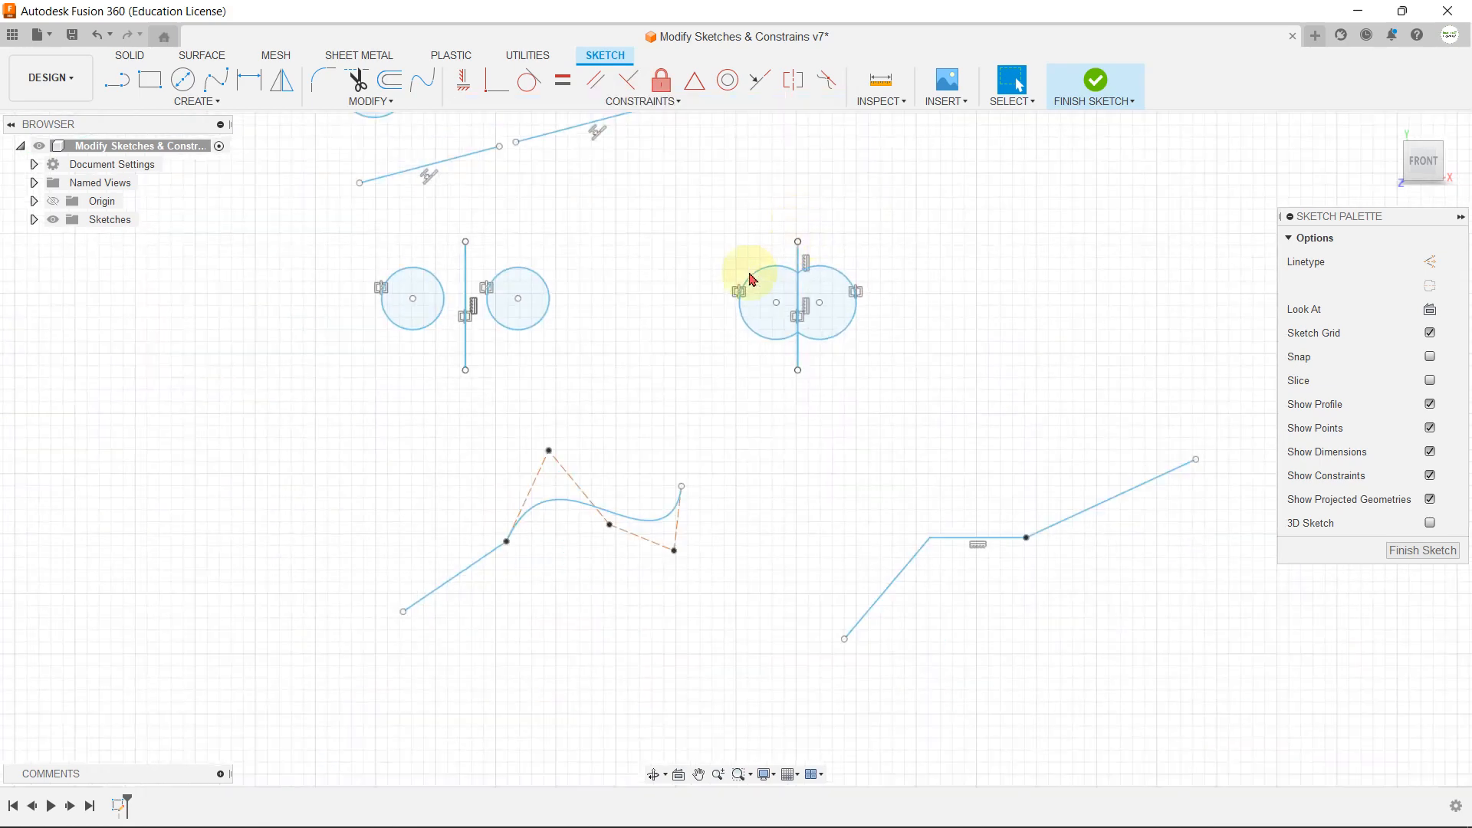
{"action": "scroll", "coordinate": [553, 583], "scroll_direction": "up", "scroll_amount": 2}
{"action": "scroll", "coordinate": [533, 548], "scroll_direction": "up", "scroll_amount": 2}
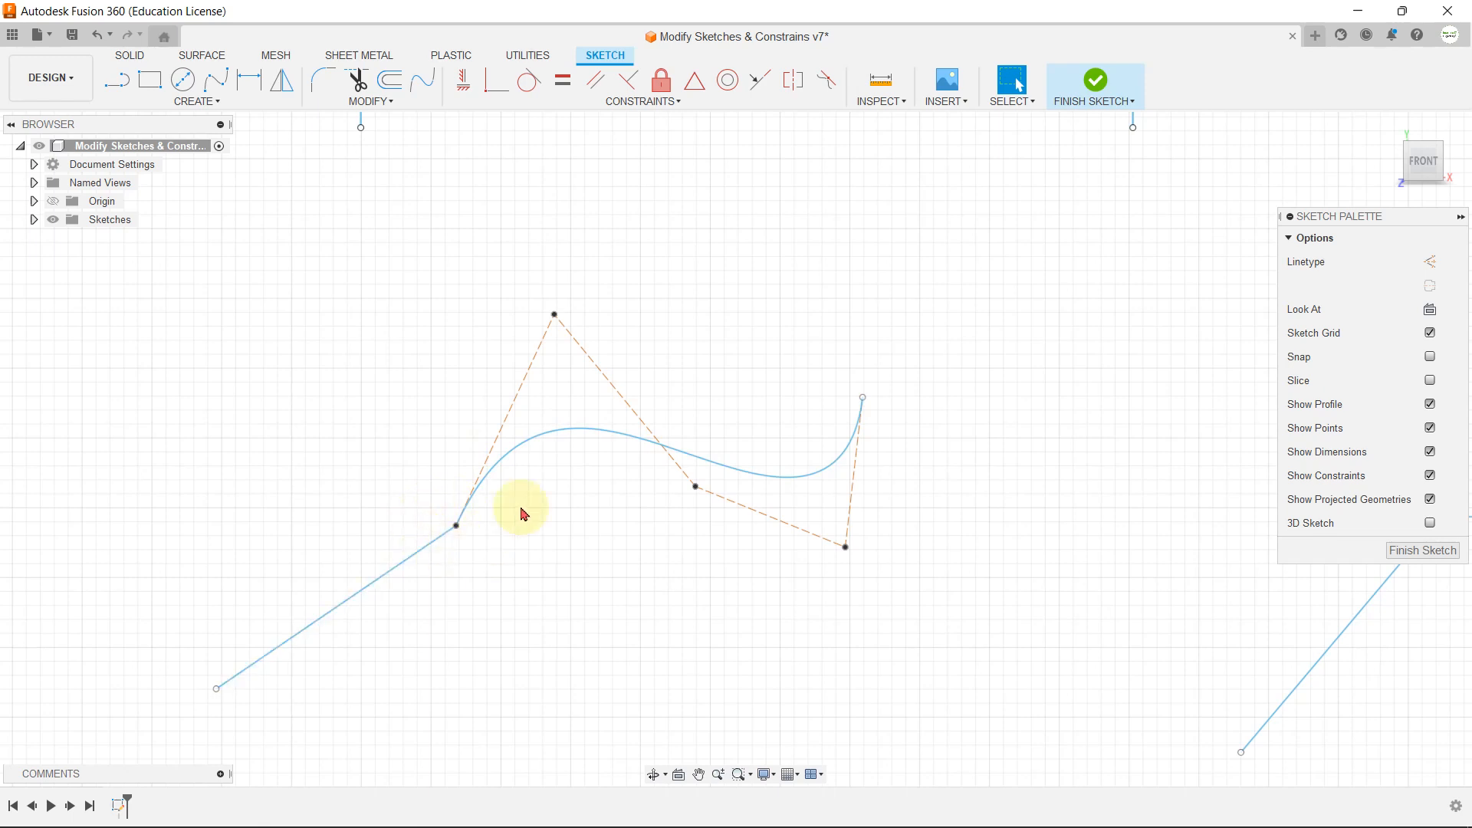
{"action": "left_click", "coordinate": [715, 103]}
{"action": "left_click", "coordinate": [497, 314]}
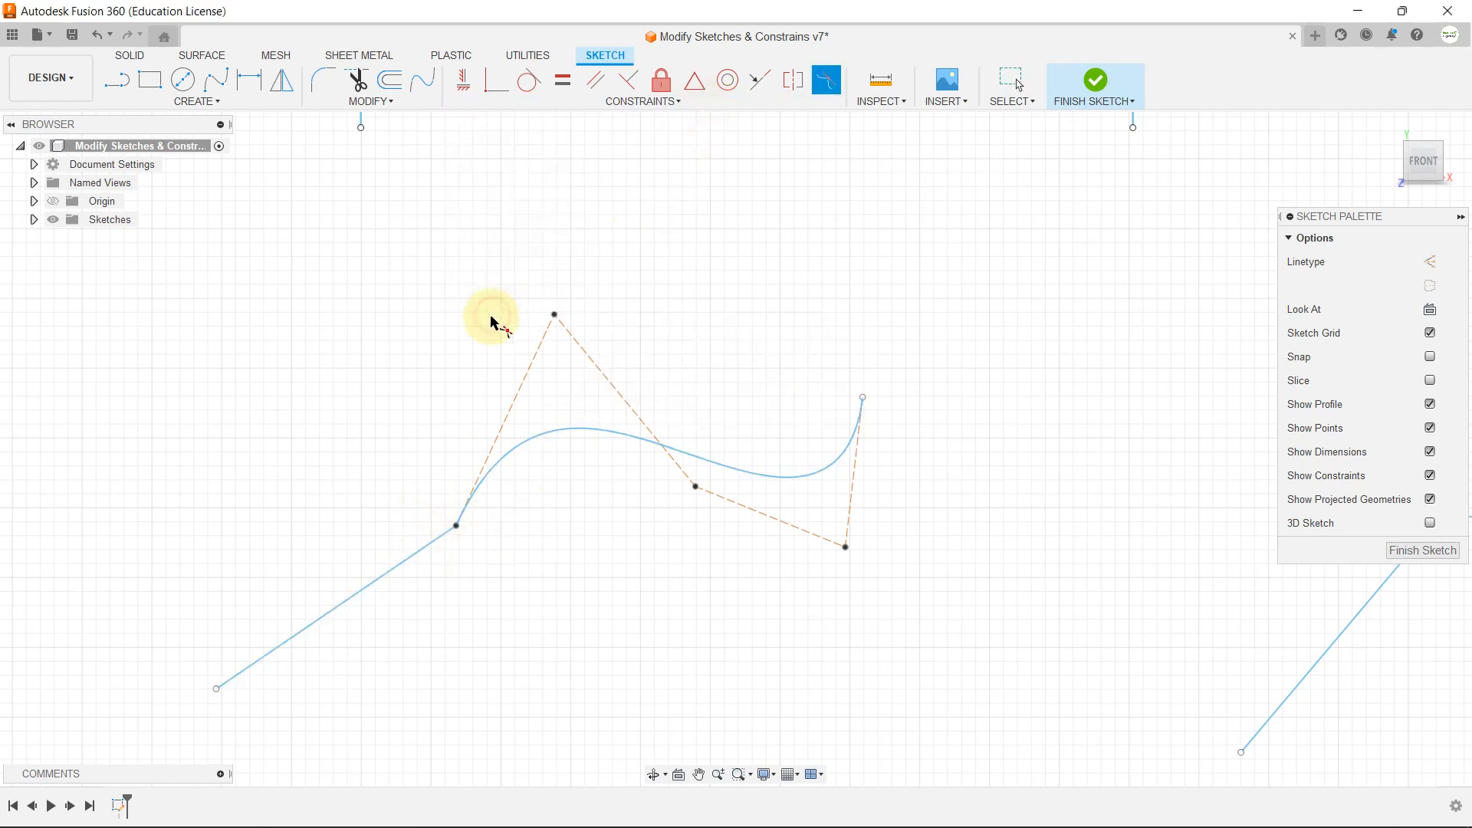
{"action": "left_click", "coordinate": [413, 551]}
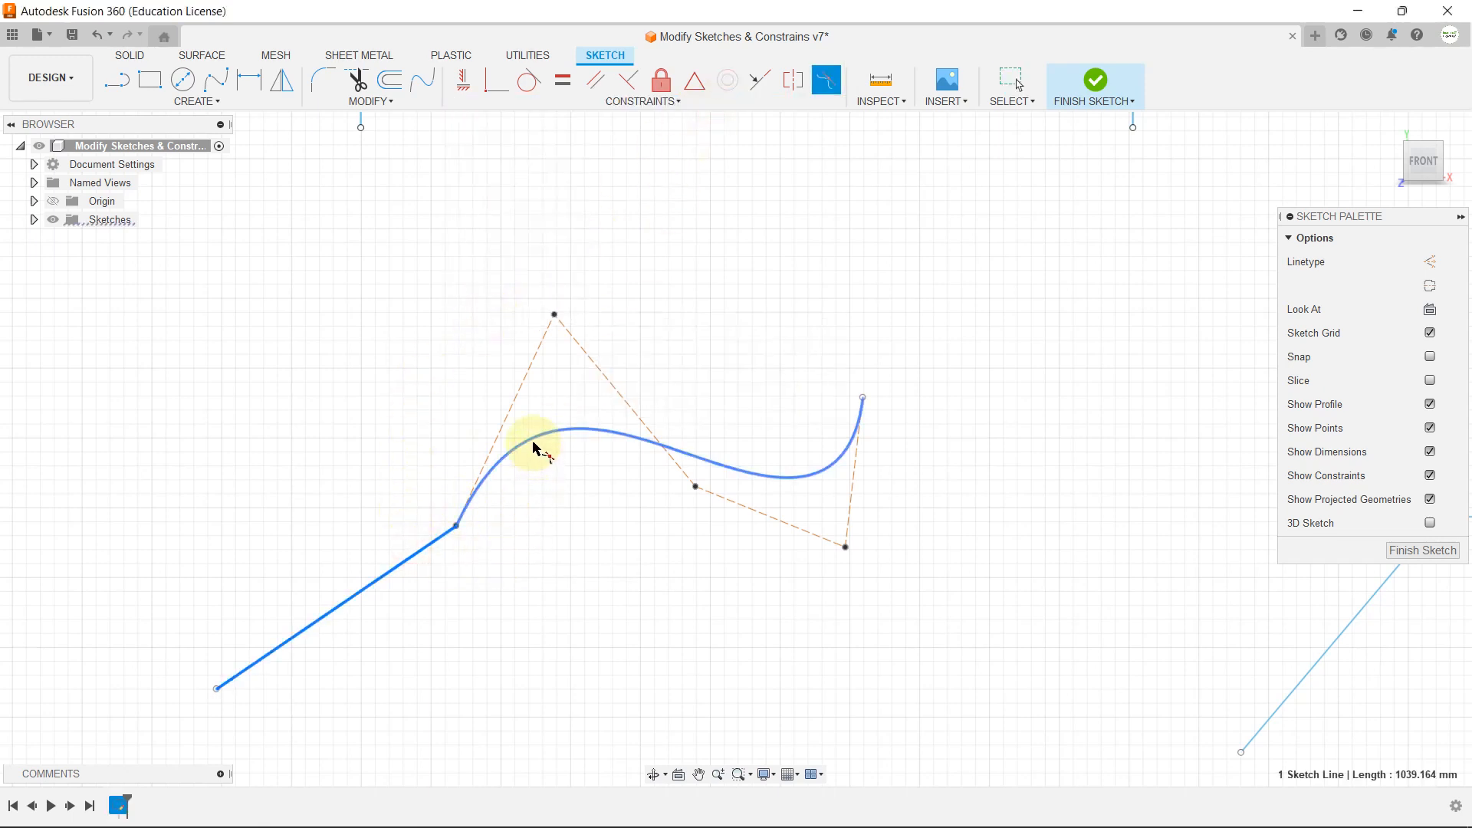
{"action": "left_click", "coordinate": [533, 440]}
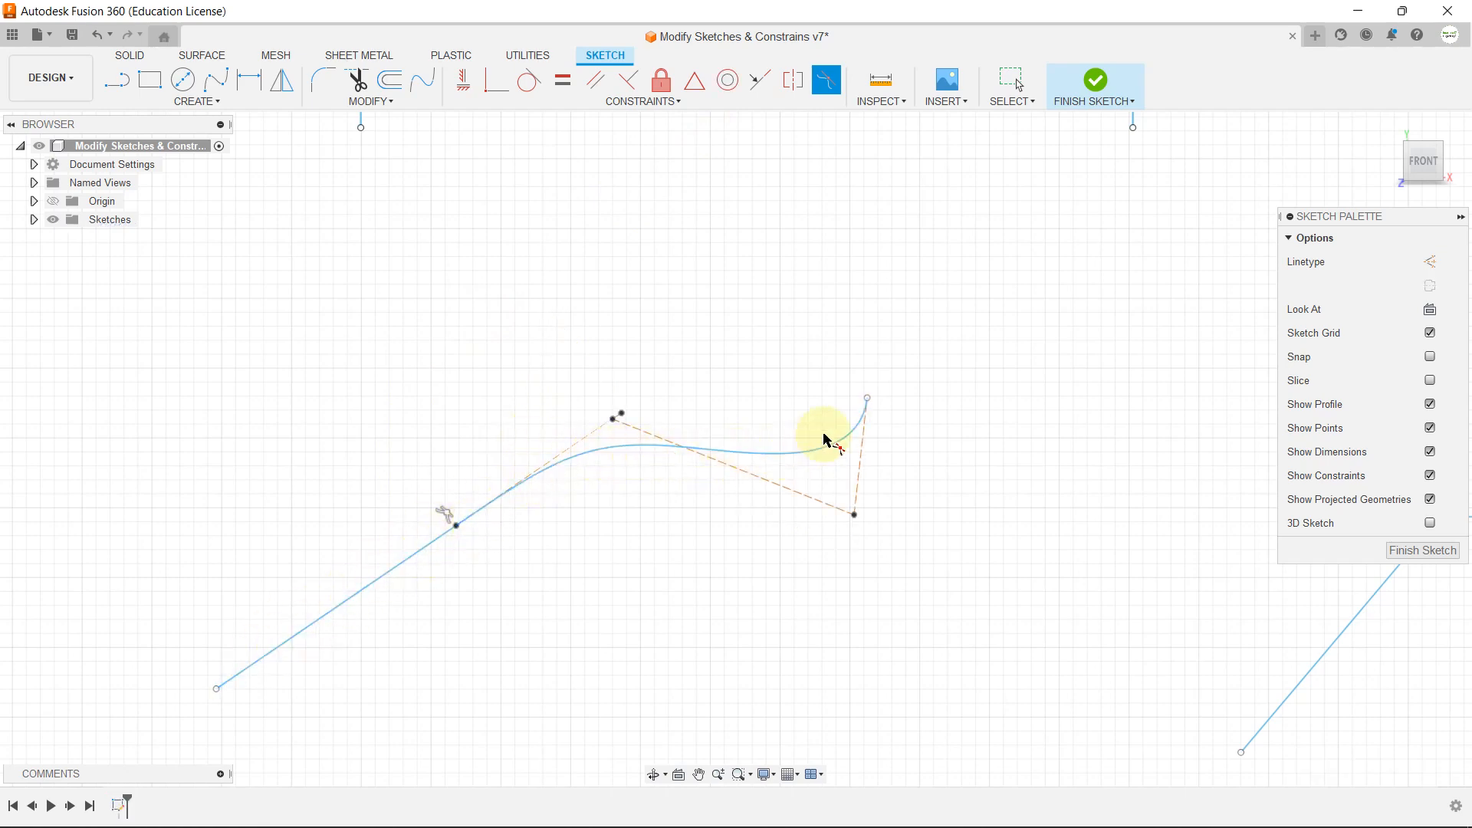
Step: Apply a Curvature constraint between the short horizontal line and the sloped straight spline attached to its right end
{"action": "scroll", "coordinate": [375, 365], "scroll_direction": "down", "scroll_amount": 4}
{"action": "scroll", "coordinate": [916, 421], "scroll_direction": "up", "scroll_amount": 5}
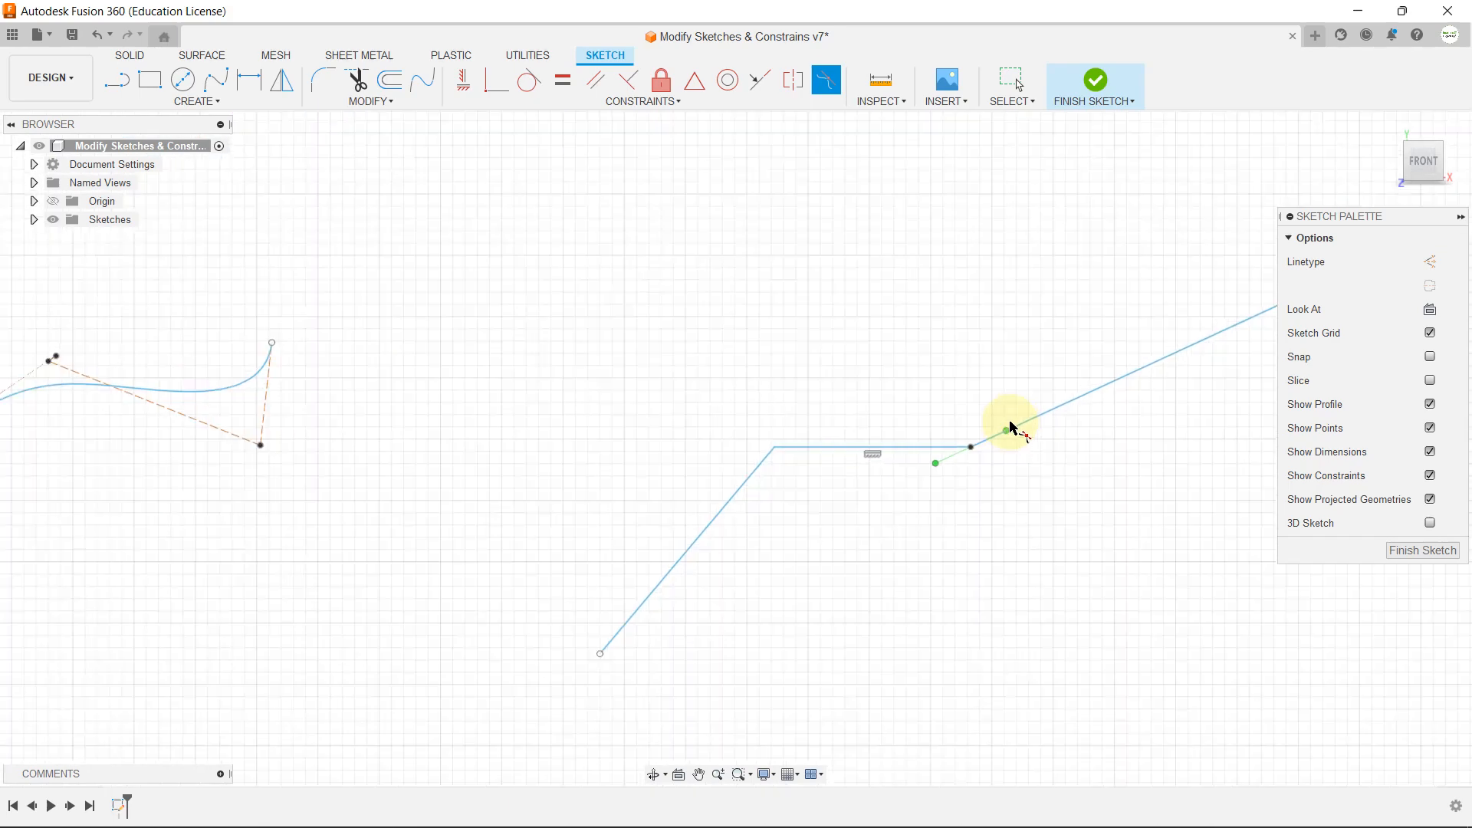
{"action": "scroll", "coordinate": [782, 509], "scroll_direction": "down", "scroll_amount": 2}
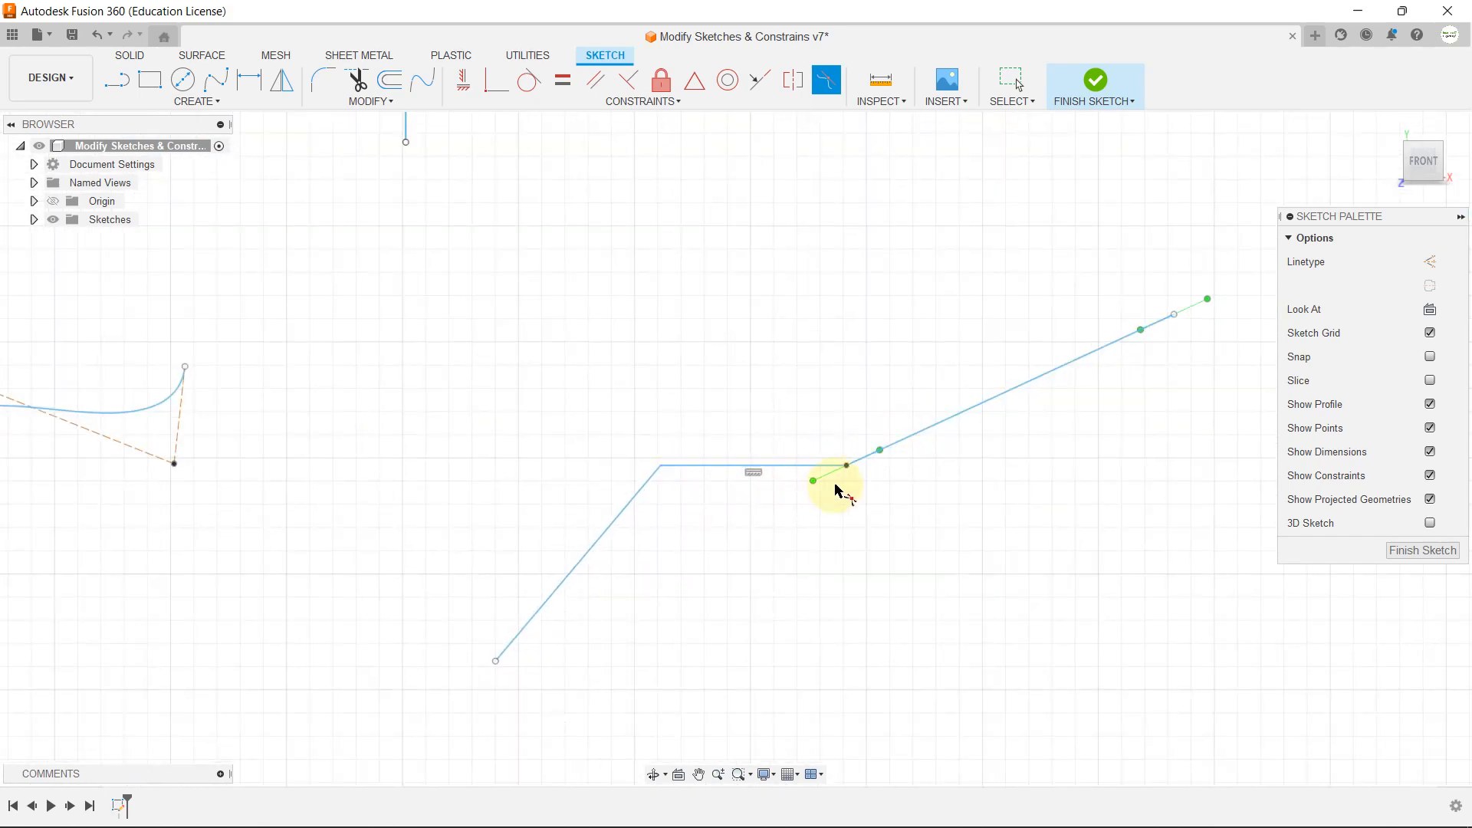
{"action": "scroll", "coordinate": [843, 452], "scroll_direction": "up", "scroll_amount": 2}
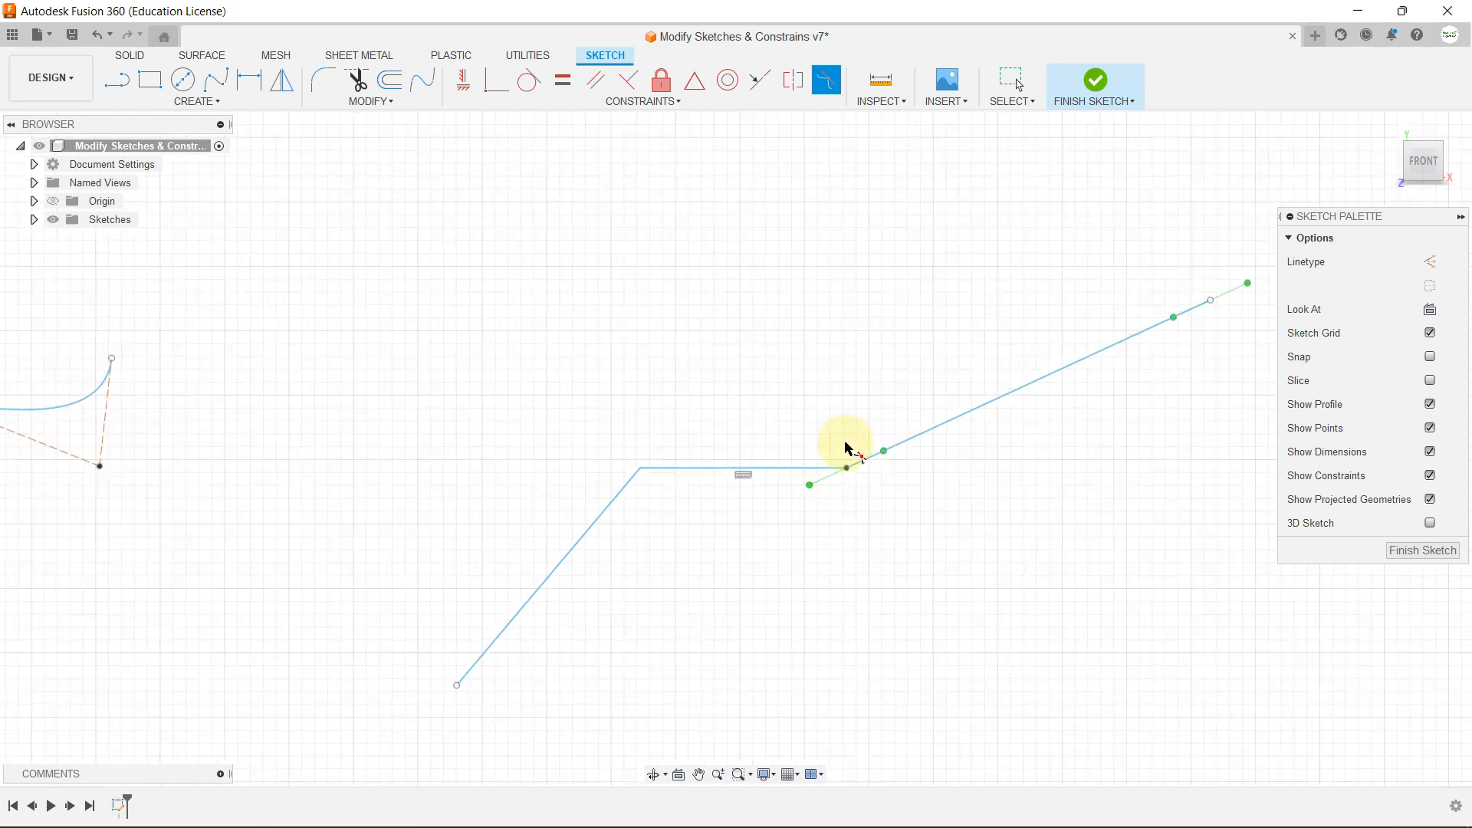
{"action": "left_click", "coordinate": [782, 474]}
{"action": "left_click", "coordinate": [918, 442]}
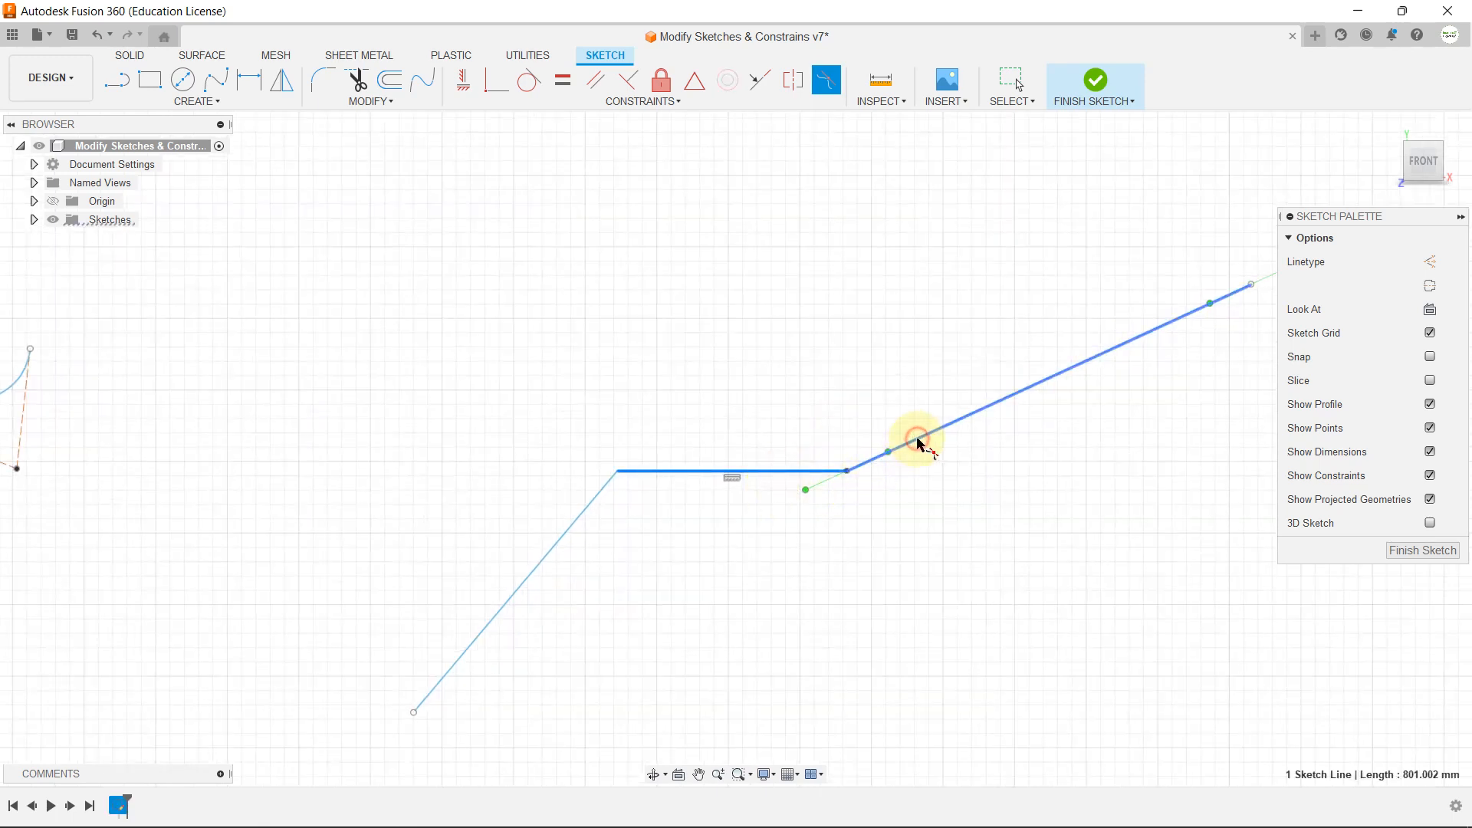
{"action": "scroll", "coordinate": [647, 506], "scroll_direction": "down", "scroll_amount": 2}
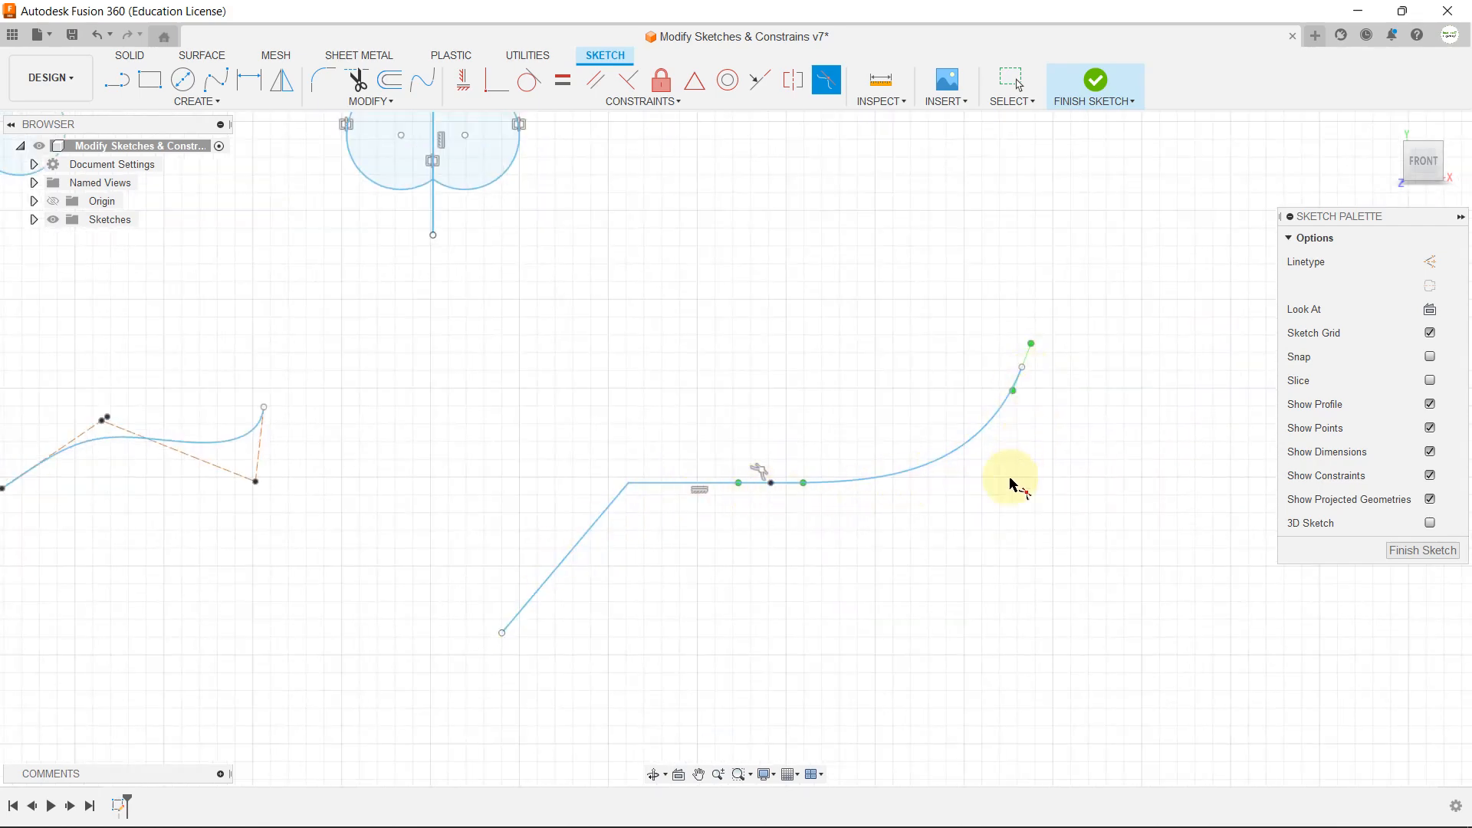
{"action": "key", "text": "Escape"}
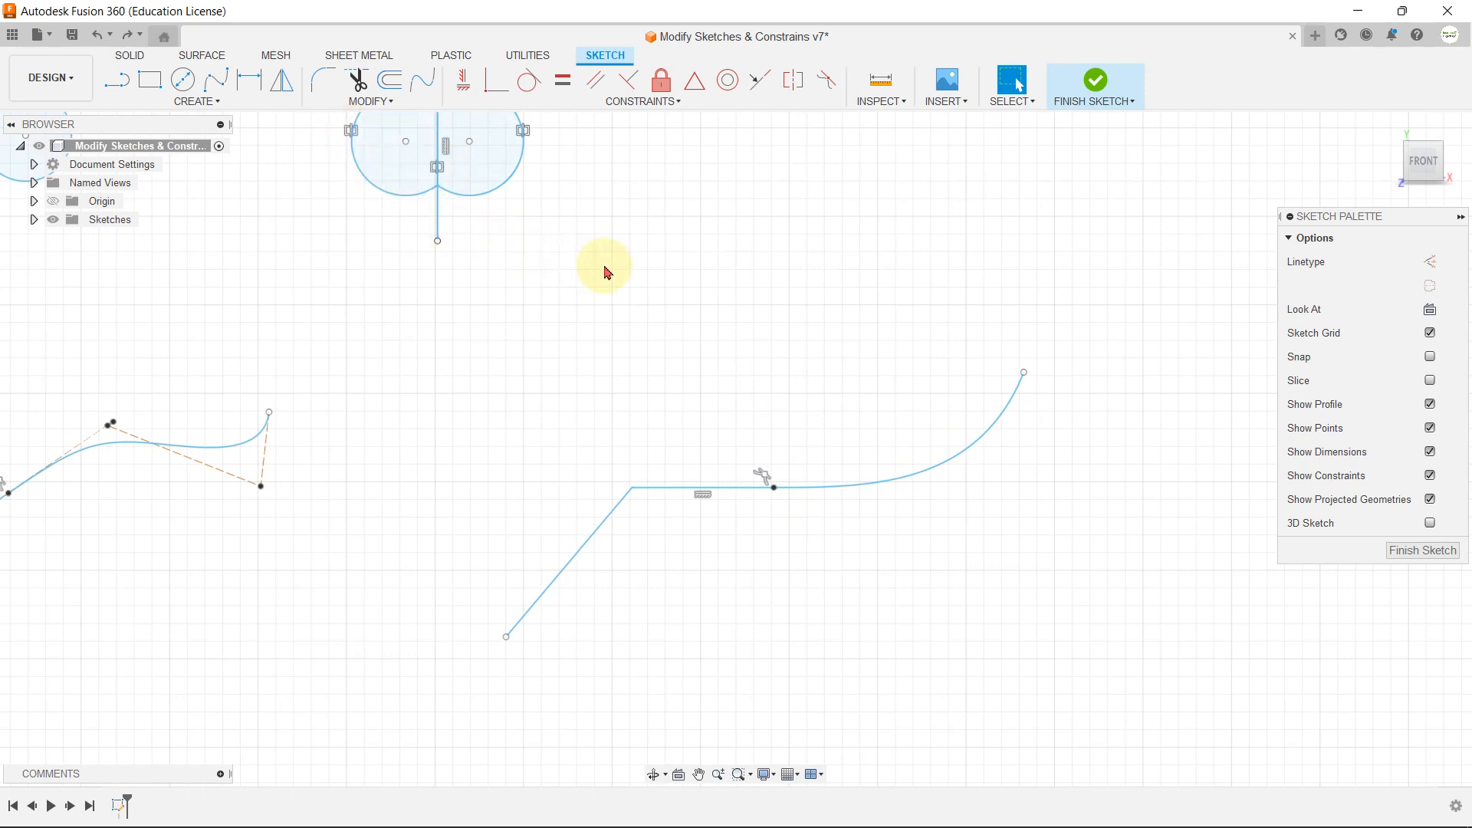
Step: Shrink the right arc of the symmetric arc pair to a radius of about 279 mm
{"action": "middle_click_drag", "start_coordinate": [605, 270], "coordinate": [790, 541]}
{"action": "scroll", "coordinate": [790, 541], "scroll_direction": "up", "scroll_amount": 3}
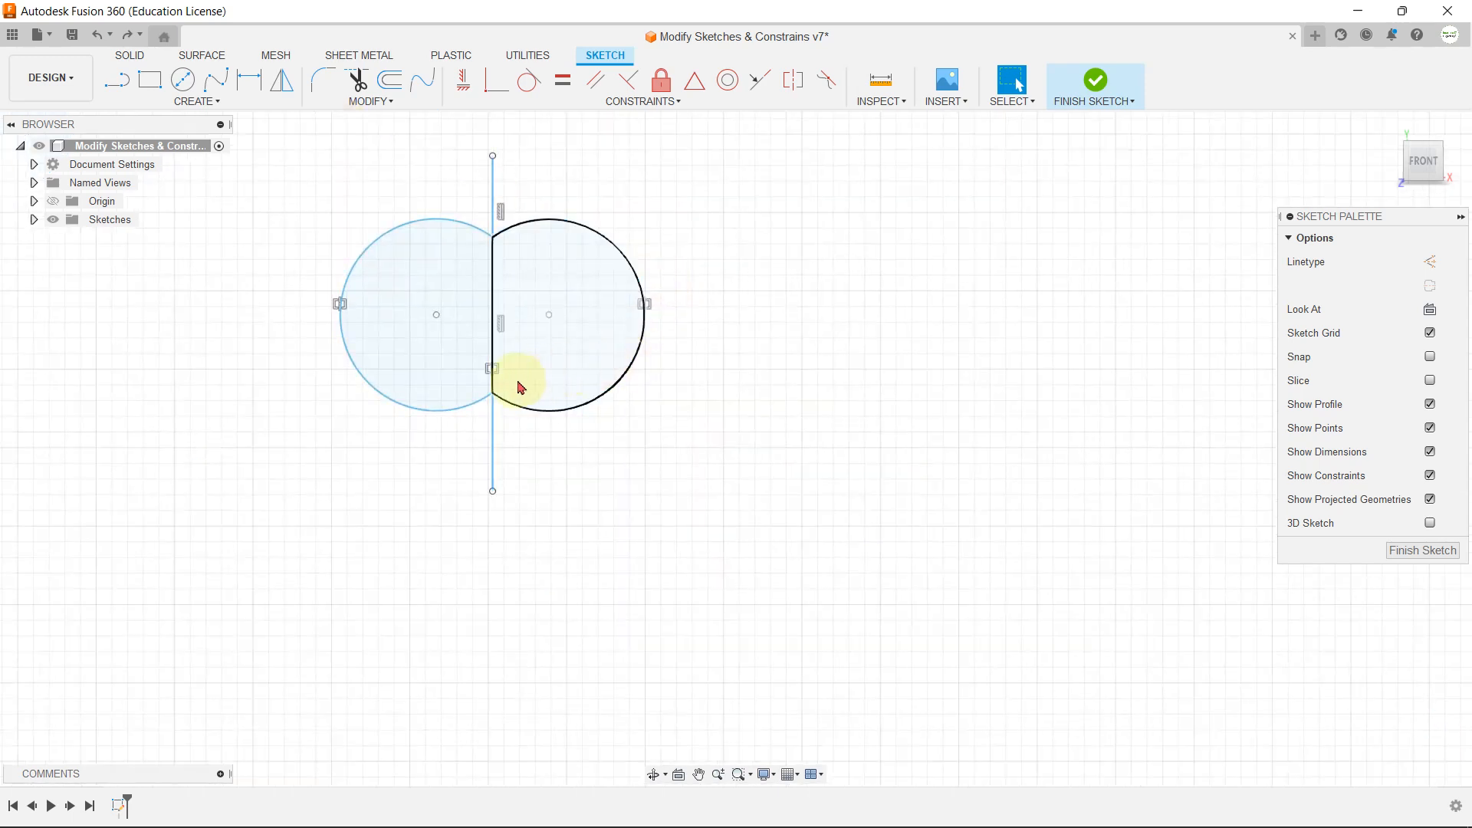
{"action": "mouse_move", "coordinate": [644, 355]}
{"action": "left_mouse_down"}
{"action": "mouse_move", "coordinate": [678, 385]}
{"action": "mouse_move", "coordinate": [596, 332]}
{"action": "mouse_move", "coordinate": [623, 363]}
{"action": "left_mouse_up"}
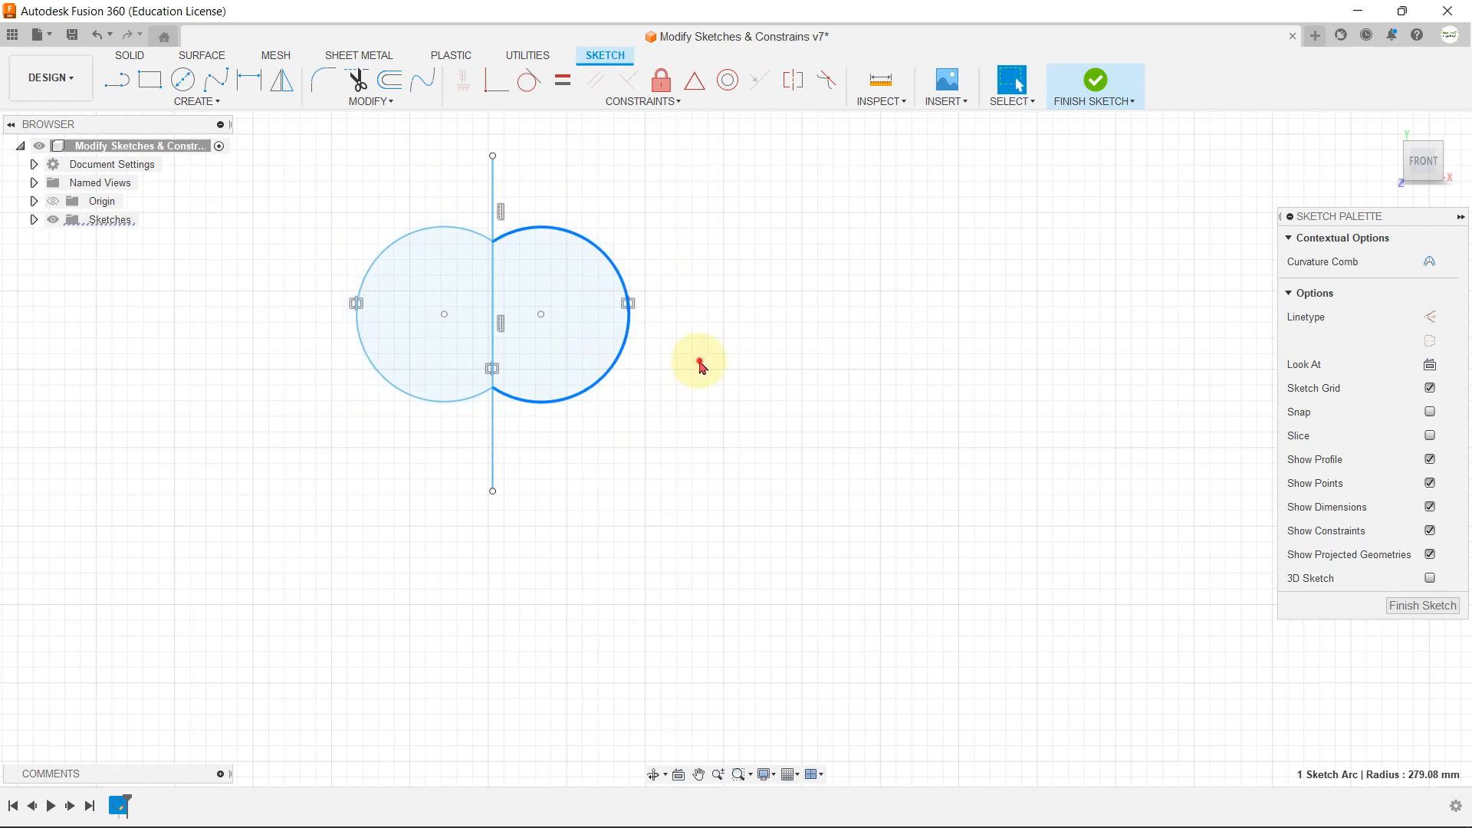
Step: Delete the symmetry constraint from the arc pair and try enlarging the right arc alone to a radius of about 300 mm
{"action": "left_click", "coordinate": [644, 332]}
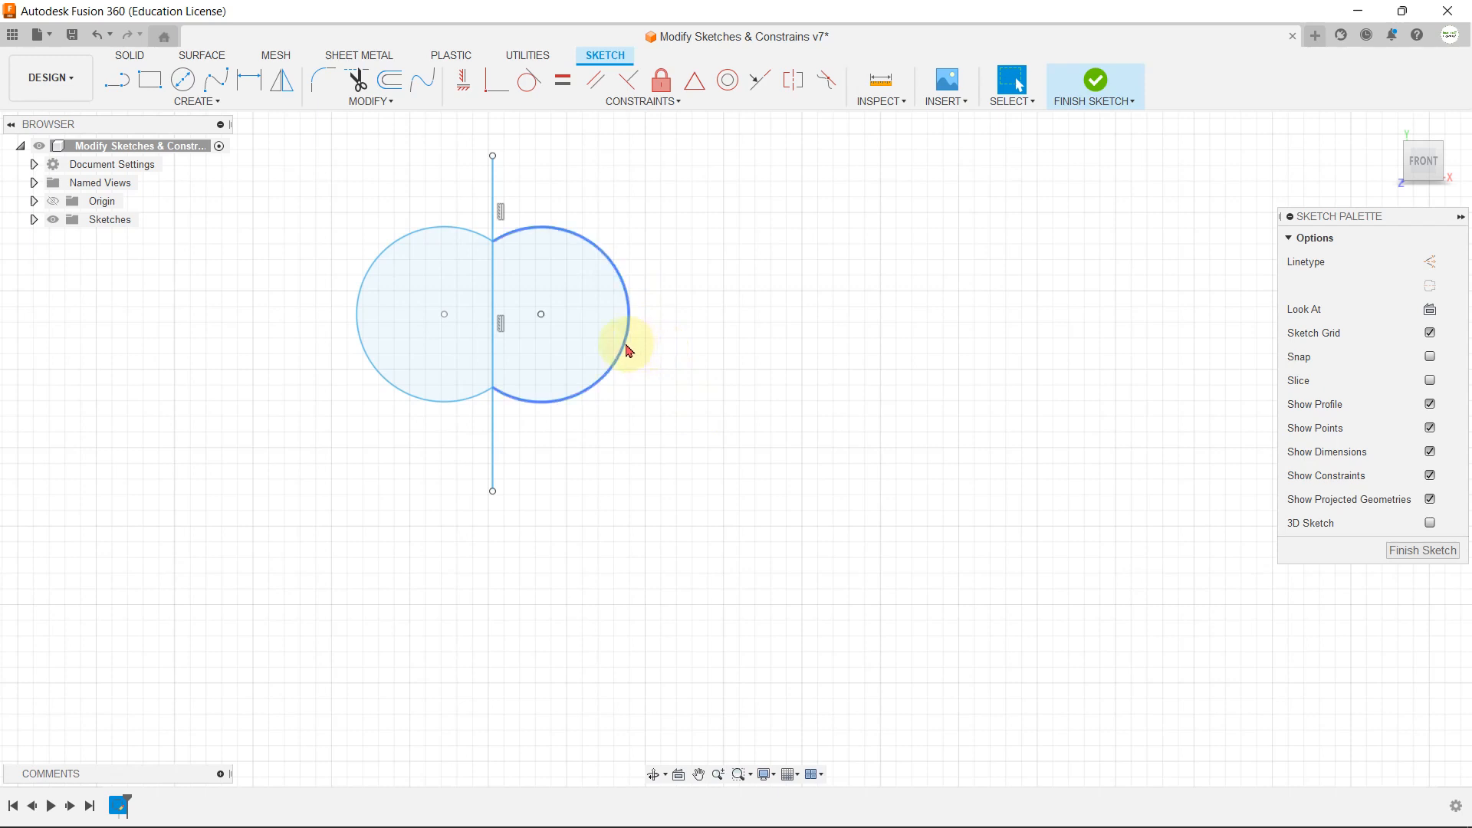
{"action": "mouse_move", "coordinate": [634, 350]}
{"action": "left_mouse_down"}
{"action": "mouse_move", "coordinate": [680, 371]}
{"action": "mouse_move", "coordinate": [628, 348]}
{"action": "mouse_move", "coordinate": [667, 371]}
{"action": "mouse_move", "coordinate": [624, 361]}
{"action": "left_mouse_up"}
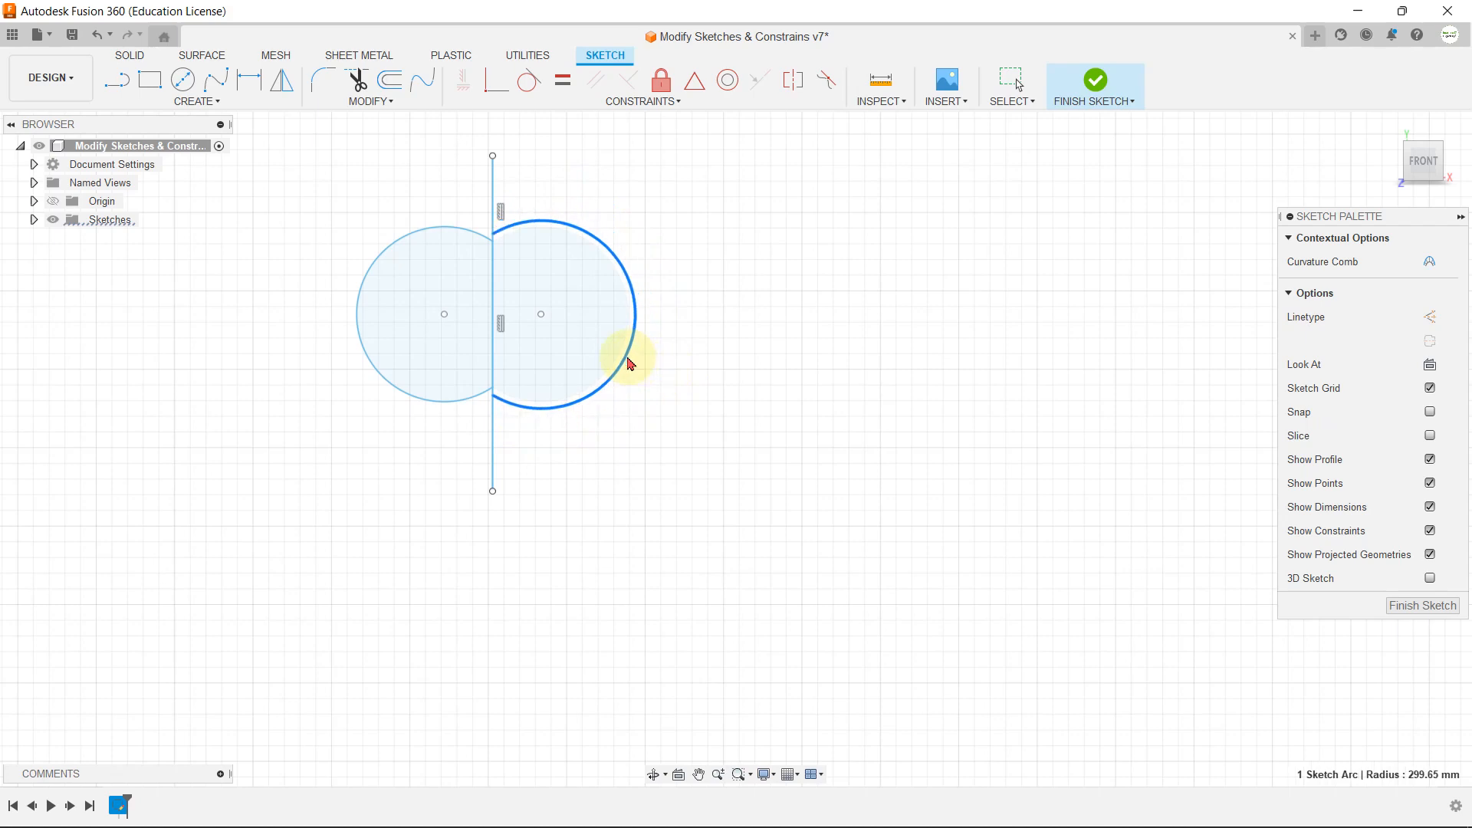
{"action": "left_click", "coordinate": [734, 395]}
Step: Examine the constraint symbols on the arc pair, concentric circles, rectangle with circle, perpendicular lines and parallel lines
{"action": "scroll", "coordinate": [541, 460], "scroll_direction": "down", "scroll_amount": 3}
{"action": "scroll", "coordinate": [506, 324], "scroll_direction": "up", "scroll_amount": 2}
{"action": "scroll", "coordinate": [513, 328], "scroll_direction": "up", "scroll_amount": 2}
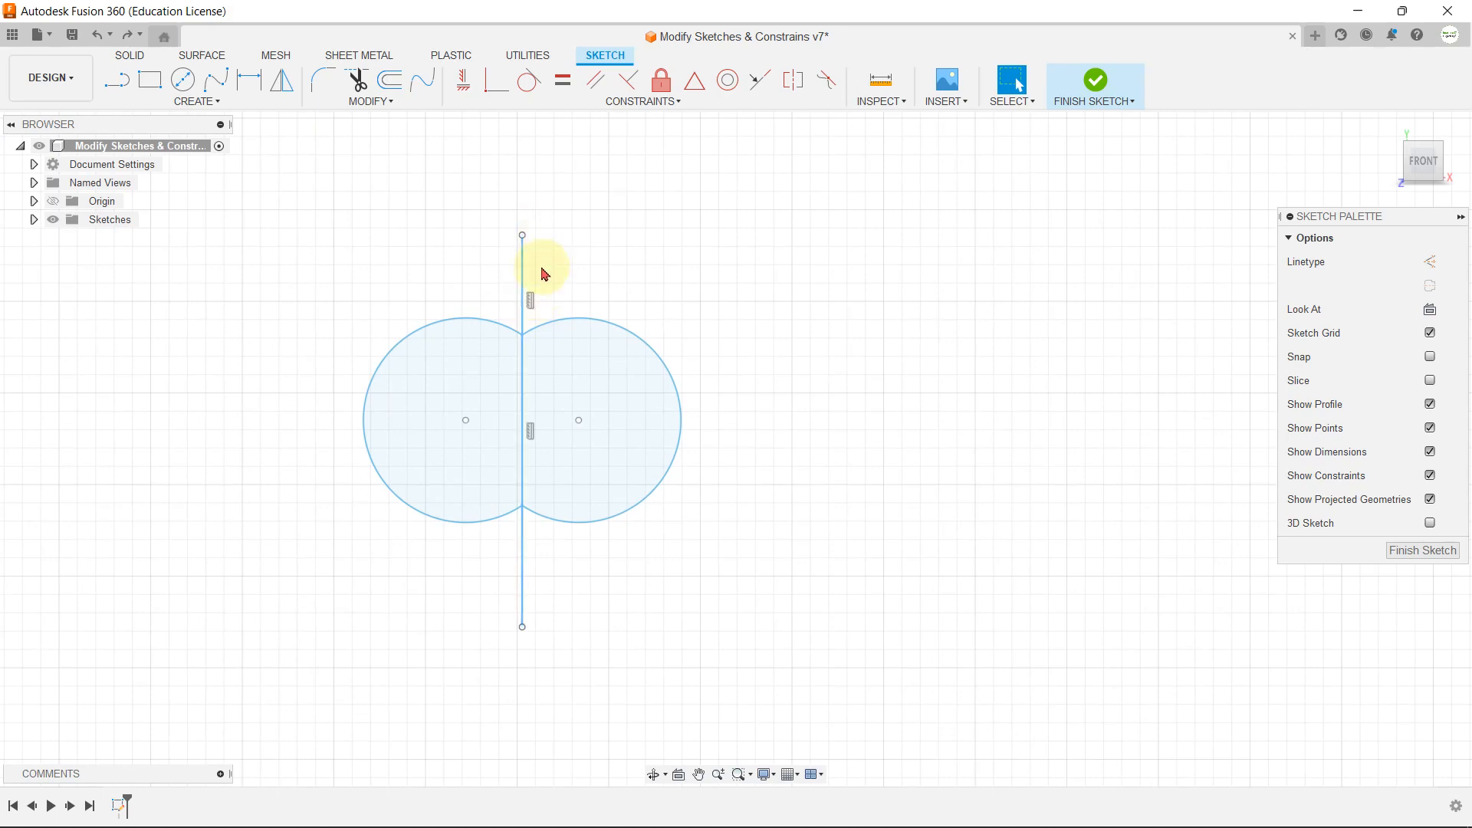
{"action": "scroll", "coordinate": [766, 564], "scroll_direction": "down", "scroll_amount": 5}
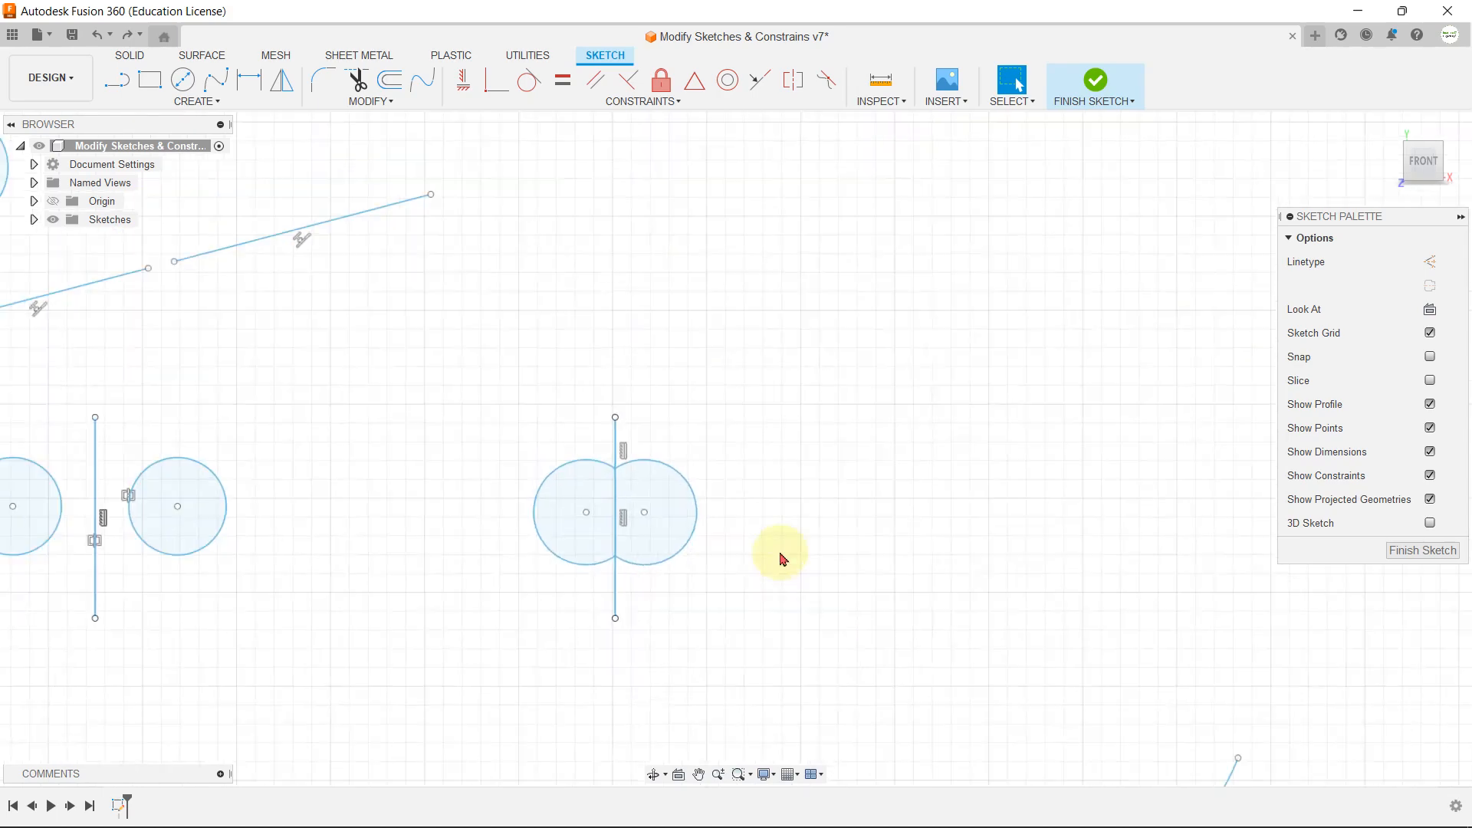
{"action": "scroll", "coordinate": [414, 407], "scroll_direction": "up", "scroll_amount": 8}
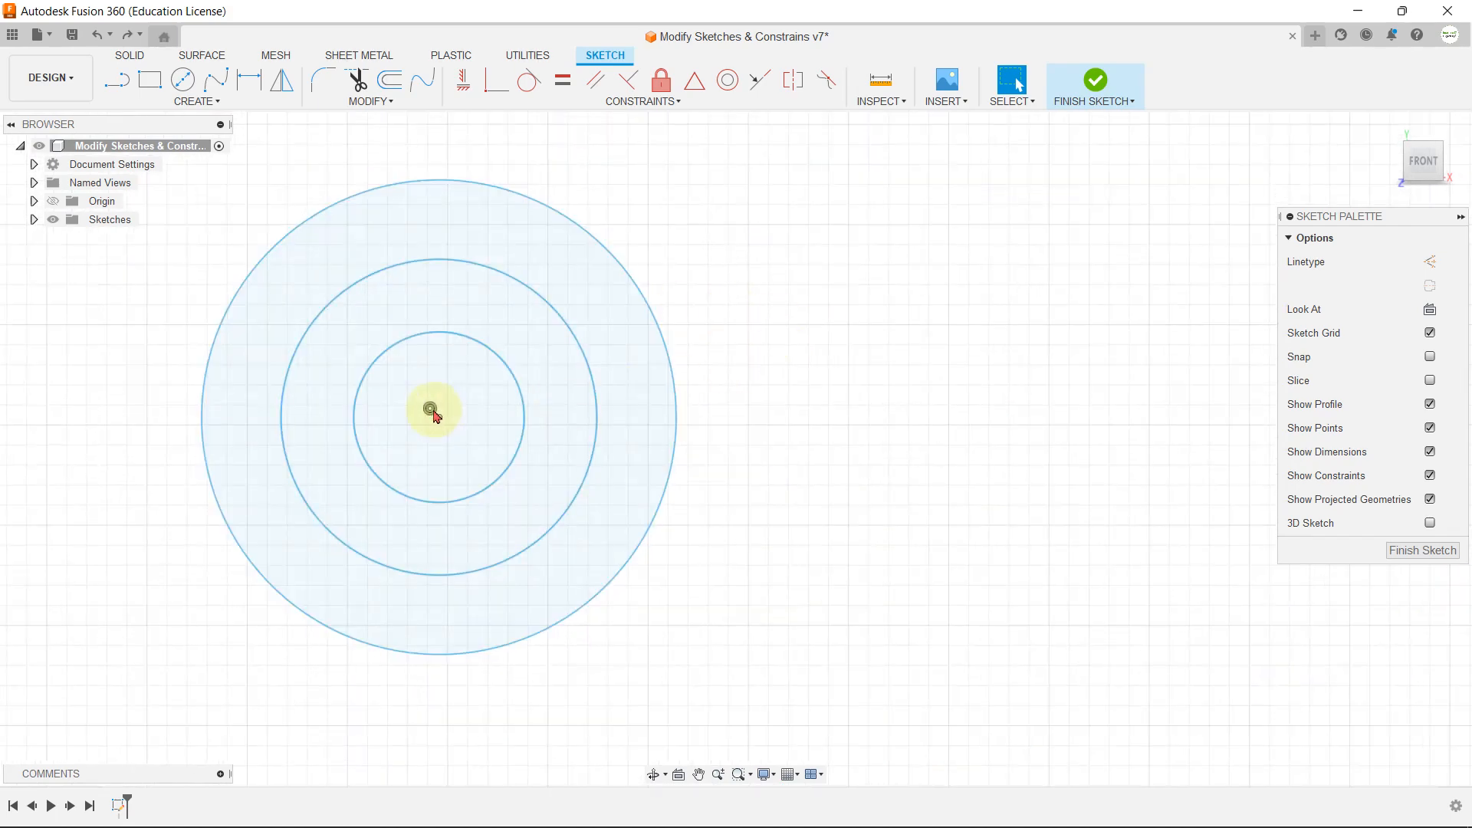
{"action": "scroll", "coordinate": [537, 521], "scroll_direction": "down", "scroll_amount": 5}
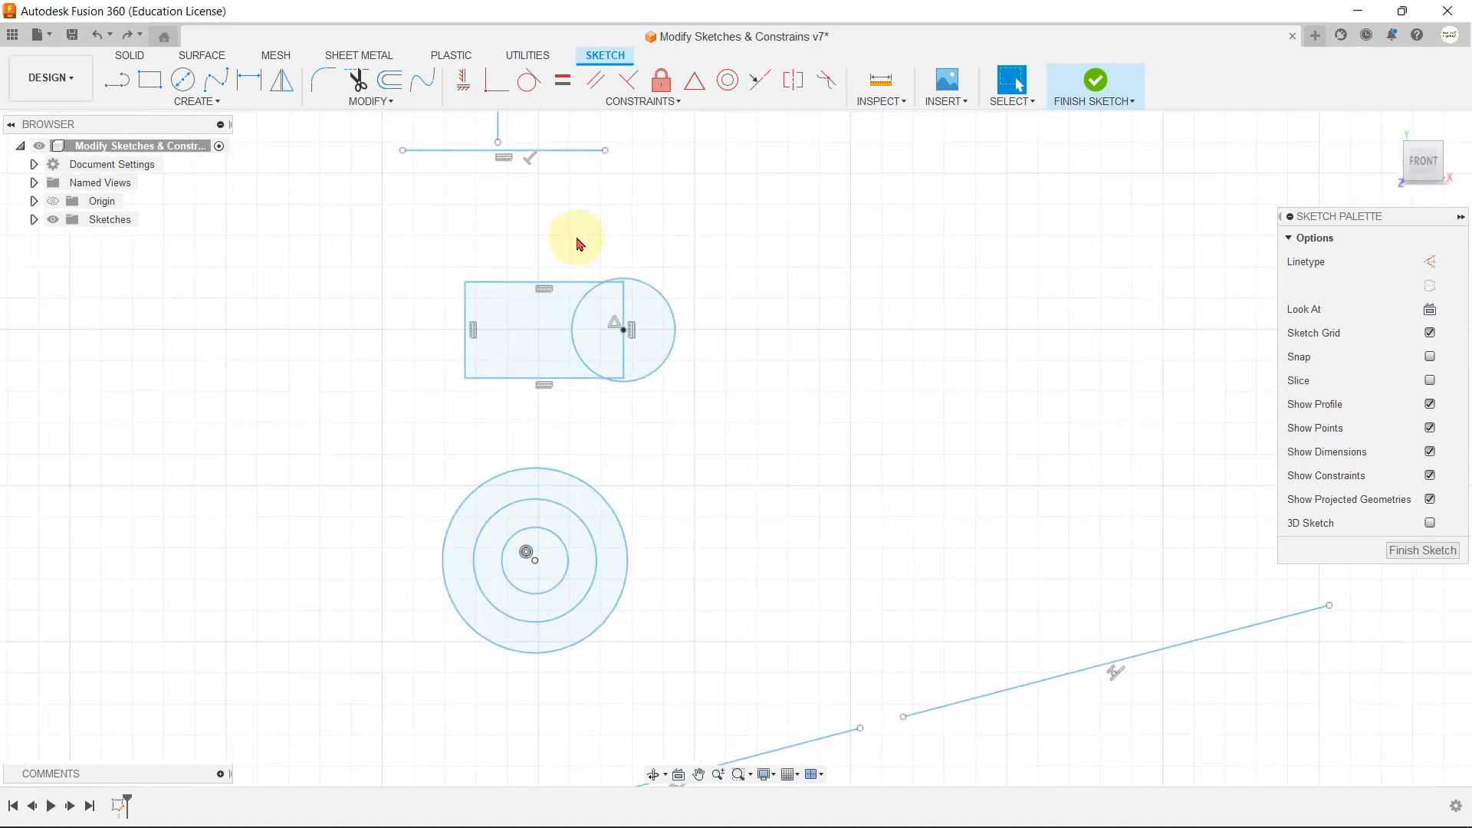
{"action": "scroll", "coordinate": [598, 238], "scroll_direction": "up", "scroll_amount": 4}
{"action": "scroll", "coordinate": [667, 418], "scroll_direction": "up", "scroll_amount": 2}
{"action": "scroll", "coordinate": [652, 411], "scroll_direction": "up", "scroll_amount": 2}
{"action": "scroll", "coordinate": [641, 427], "scroll_direction": "down", "scroll_amount": 3}
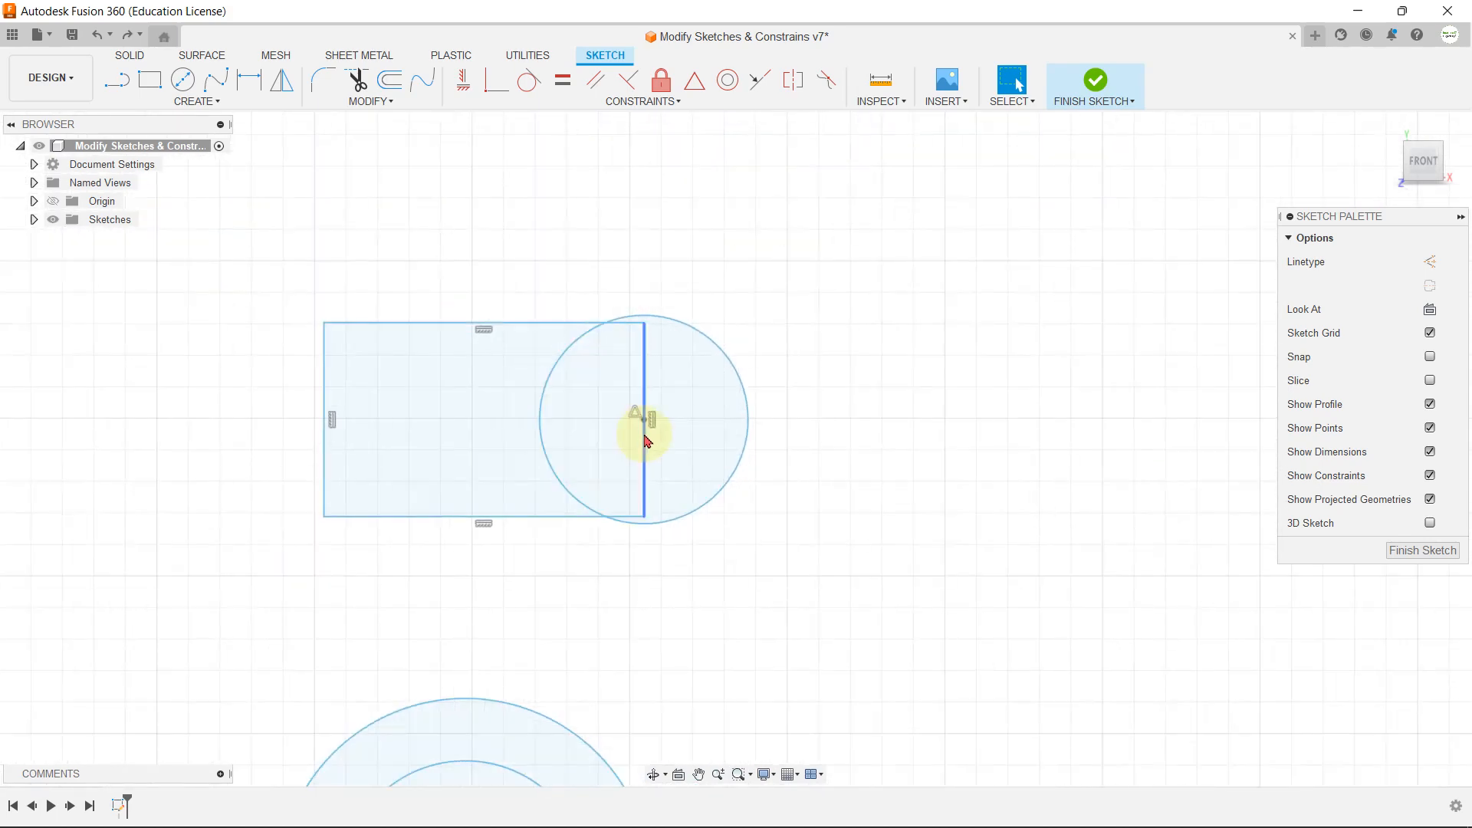
{"action": "scroll", "coordinate": [641, 418], "scroll_direction": "up", "scroll_amount": 2}
{"action": "scroll", "coordinate": [616, 493], "scroll_direction": "down", "scroll_amount": 6}
{"action": "scroll", "coordinate": [519, 298], "scroll_direction": "up", "scroll_amount": 5}
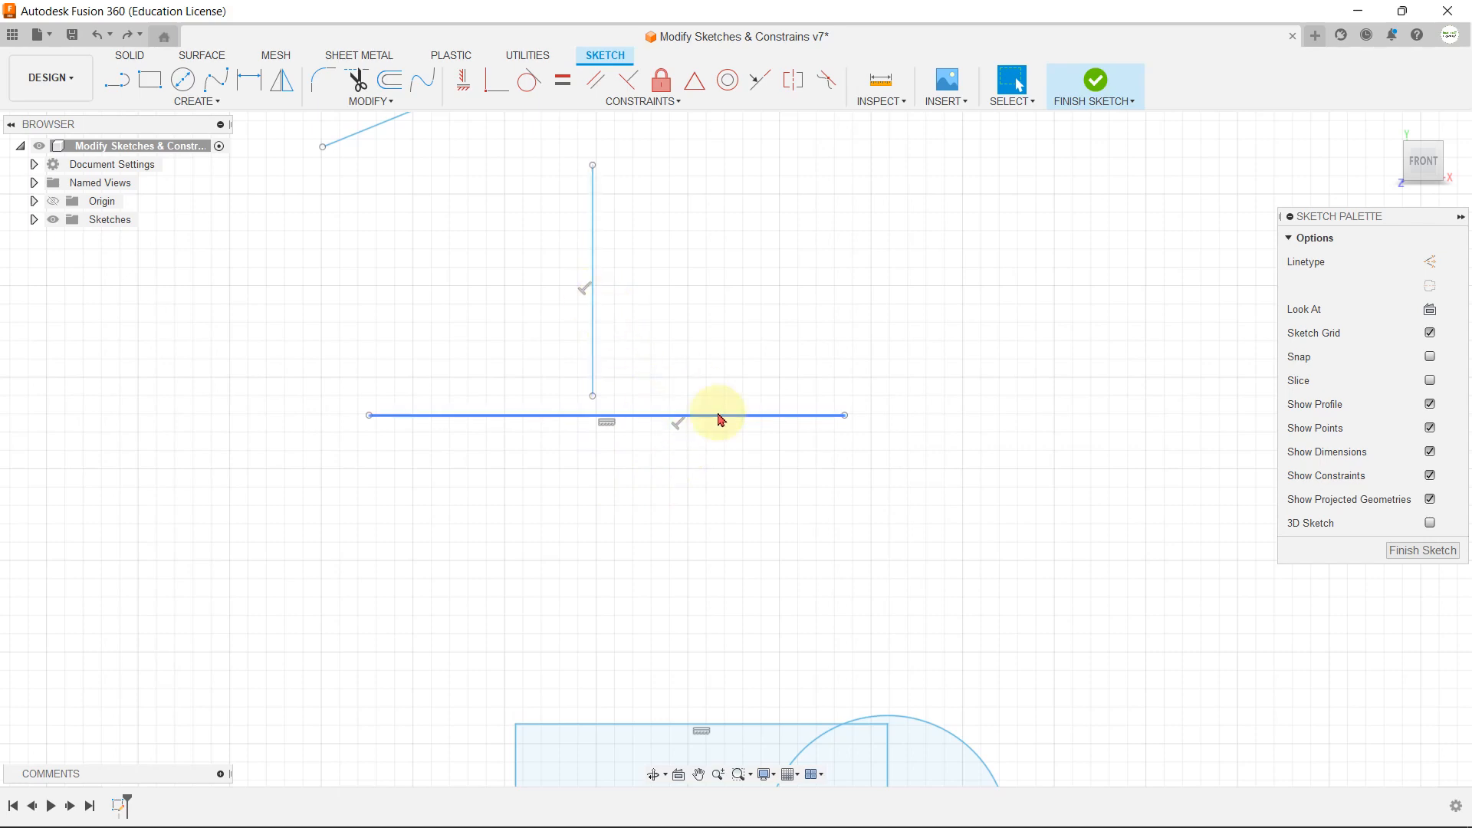
{"action": "scroll", "coordinate": [674, 529], "scroll_direction": "down", "scroll_amount": 5}
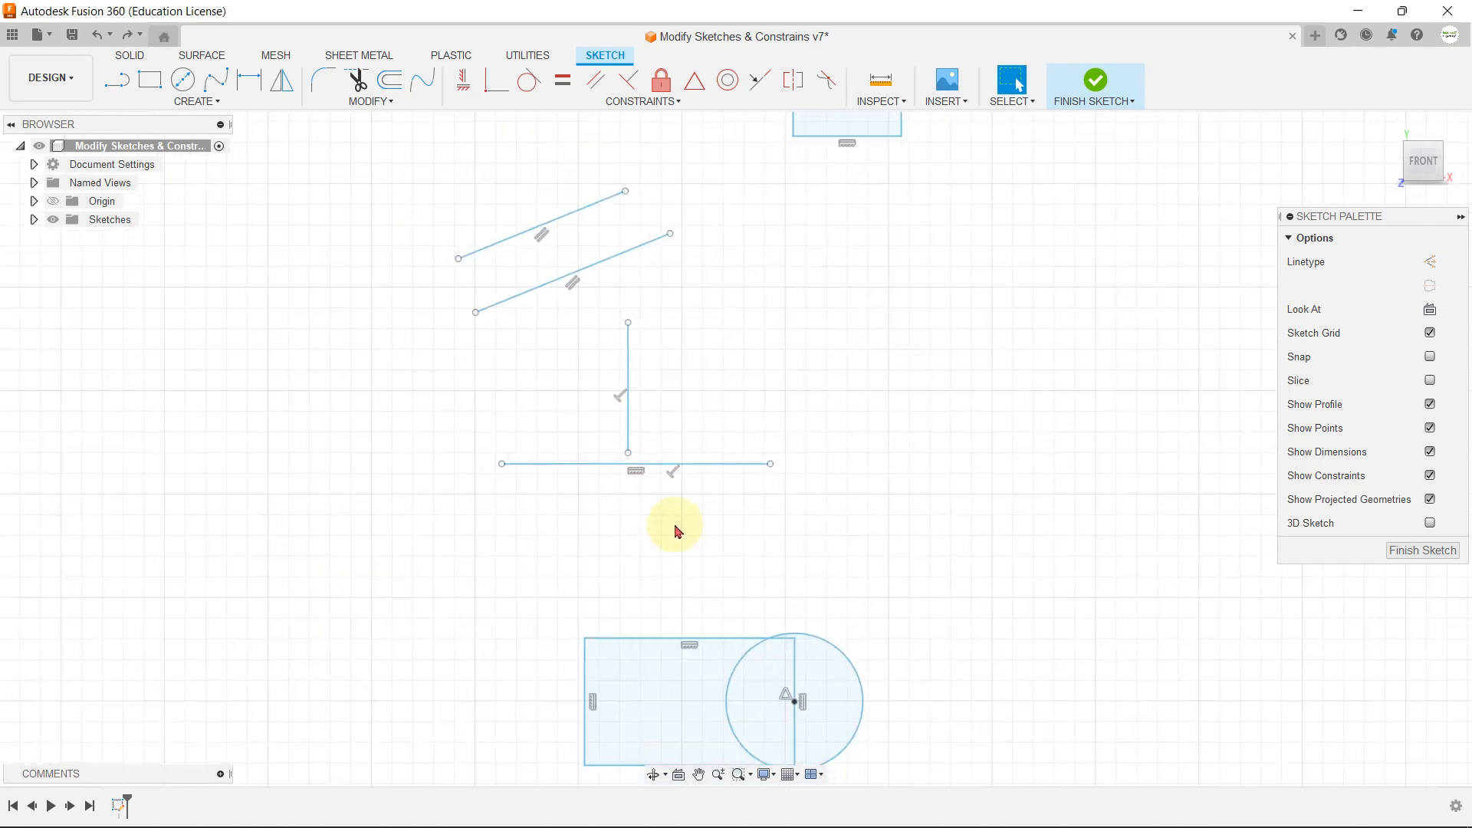
{"action": "scroll", "coordinate": [611, 319], "scroll_direction": "up", "scroll_amount": 5}
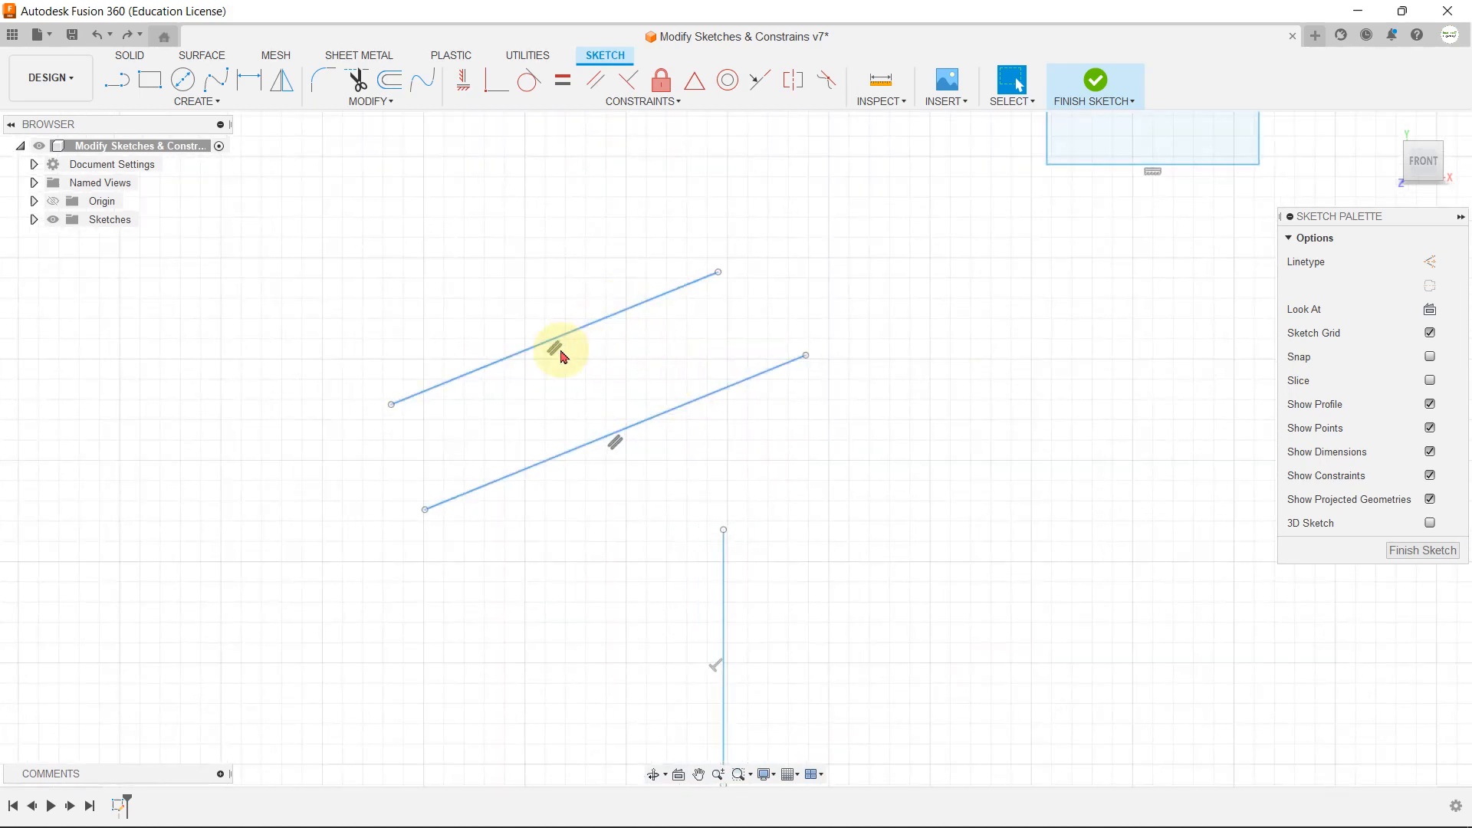
{"action": "scroll", "coordinate": [657, 470], "scroll_direction": "down", "scroll_amount": 5}
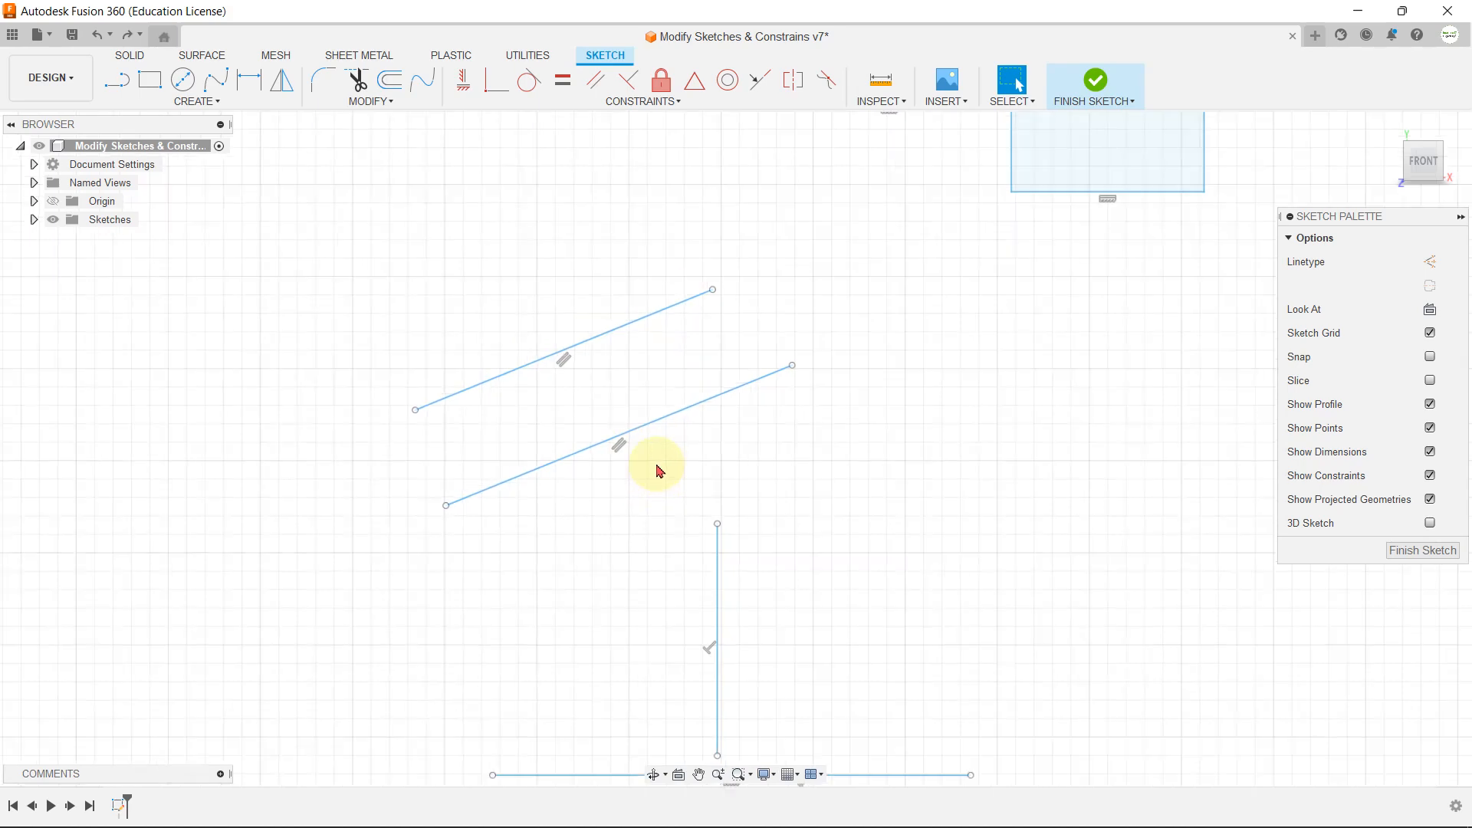